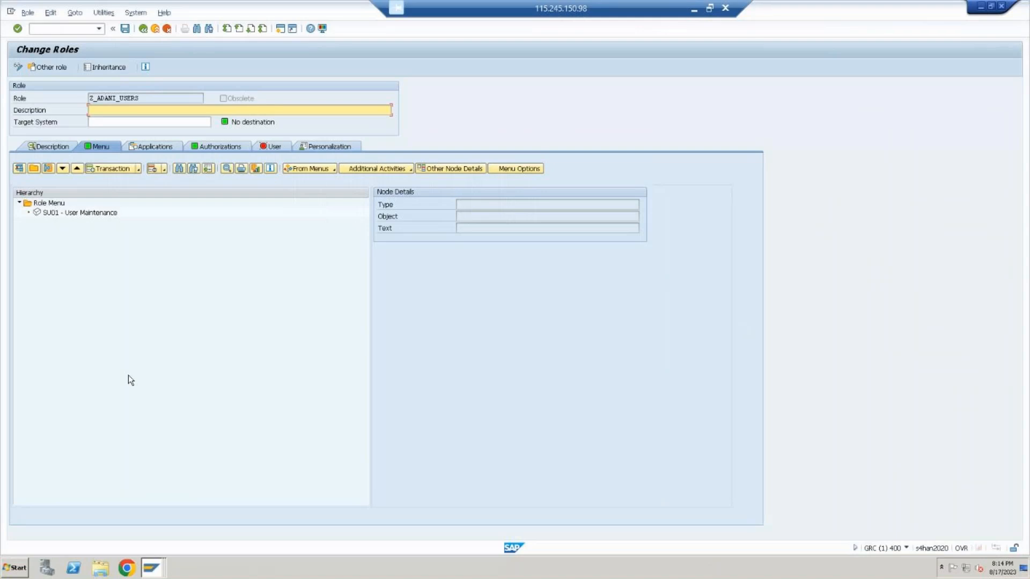
# Close the GRC session showing role Z_ADANI_USERS and the open logon window for client 400
pyautogui.click(1001, 6)
pyautogui.click(128, 194)
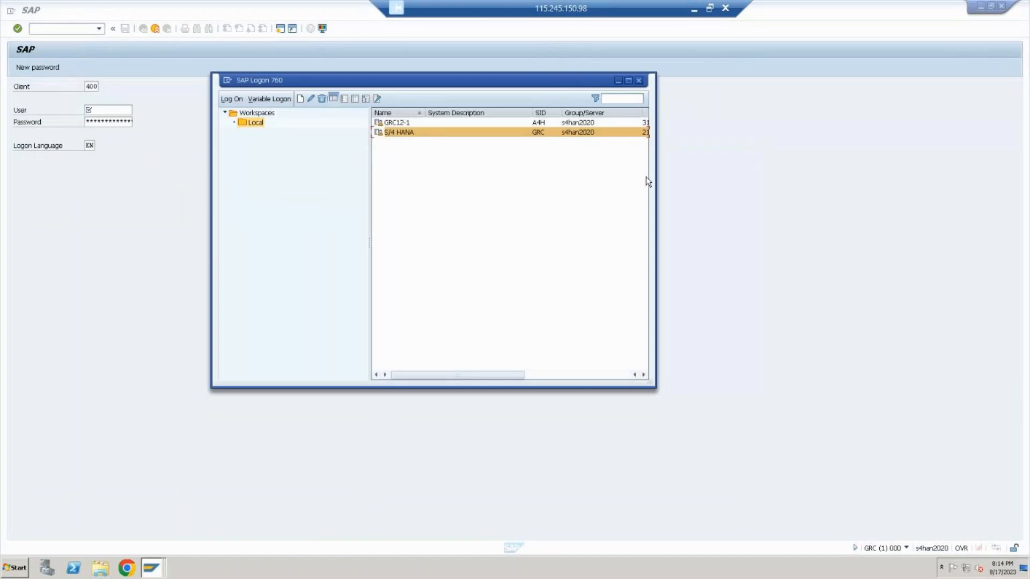
pyautogui.click(664, 244)
pyautogui.click(153, 571)
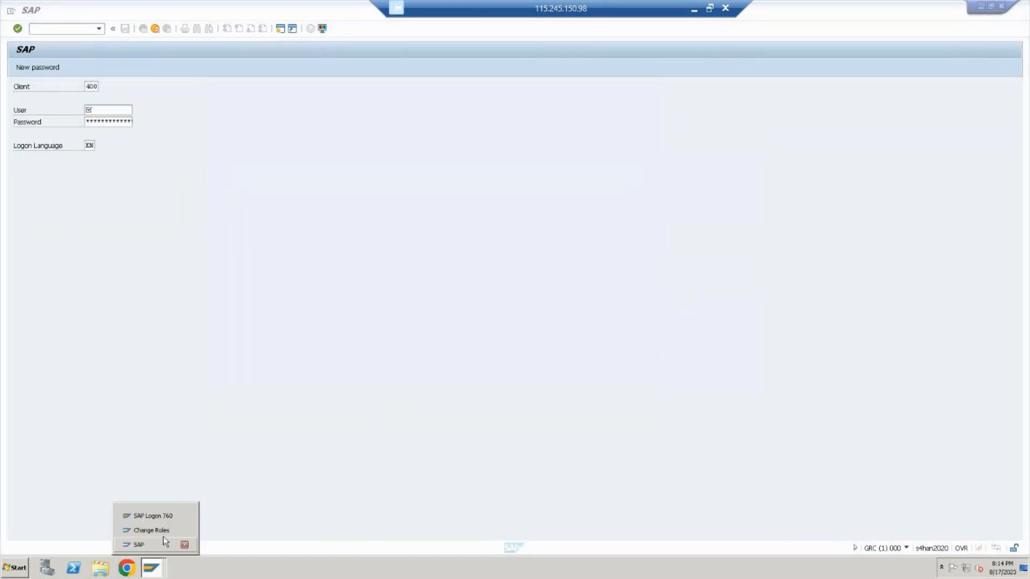
pyautogui.click(152, 550)
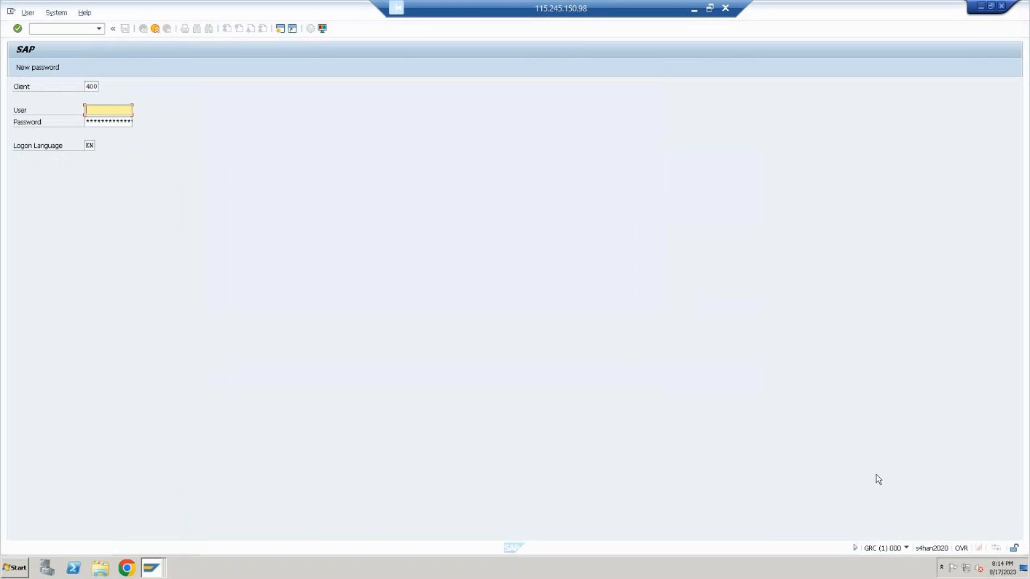
pyautogui.click(907, 548)
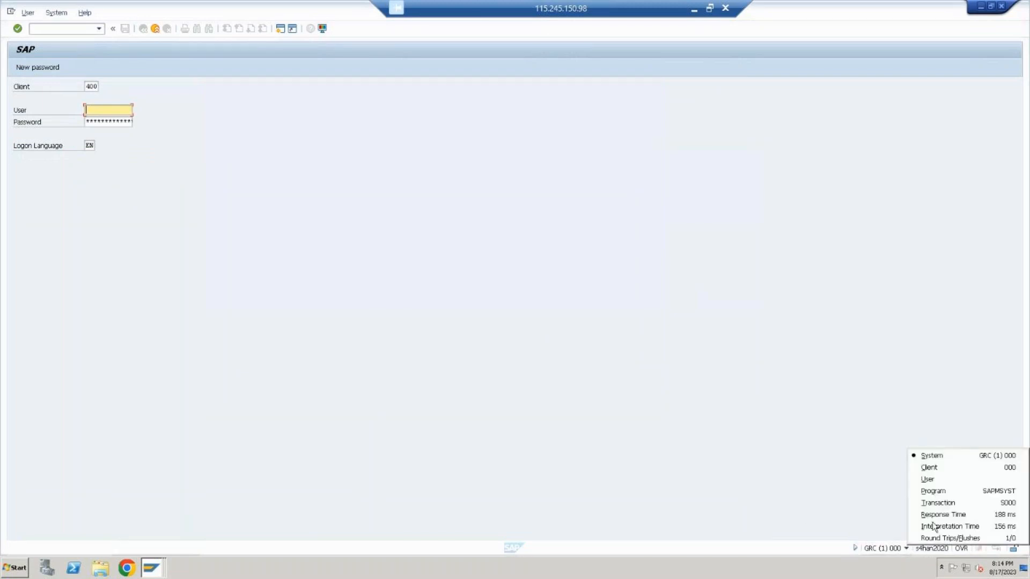
pyautogui.click(1004, 5)
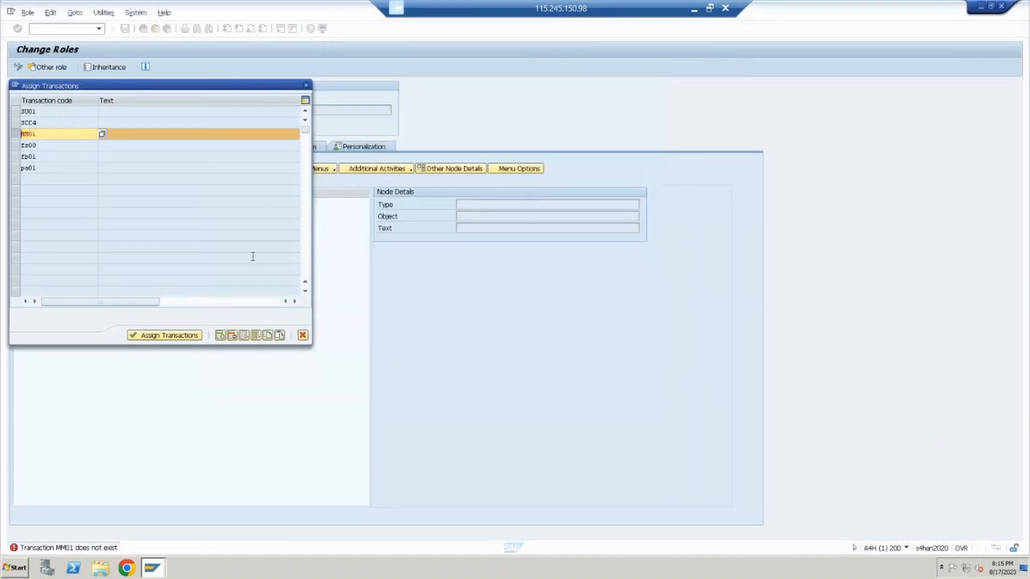
# Remove transactions MM01, FS00, FB01 and PA01 from the assignment list, then leave role maintenance for SAP Easy Access without assigning anything
pyautogui.click(303, 336)
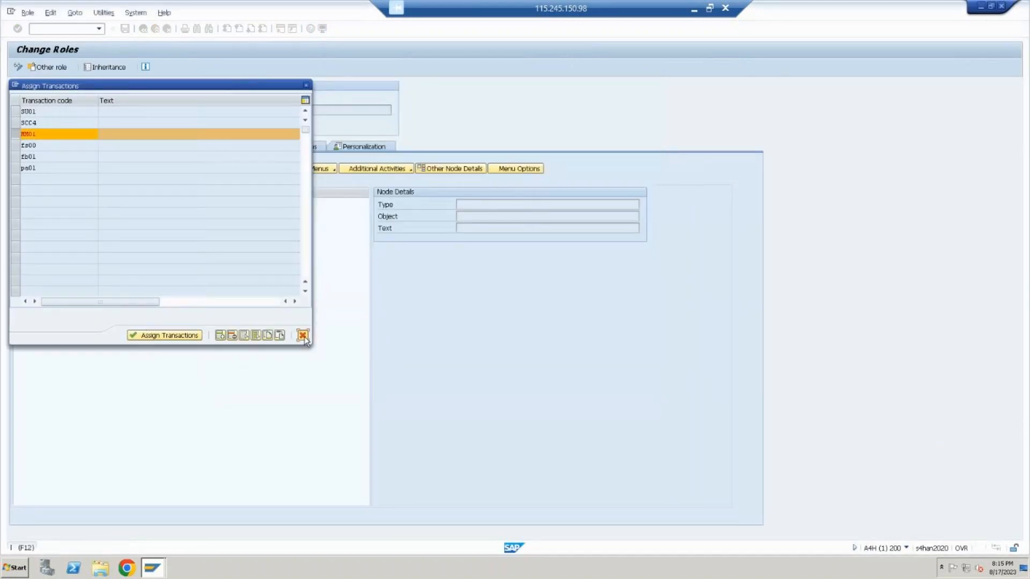
pyautogui.click(233, 338)
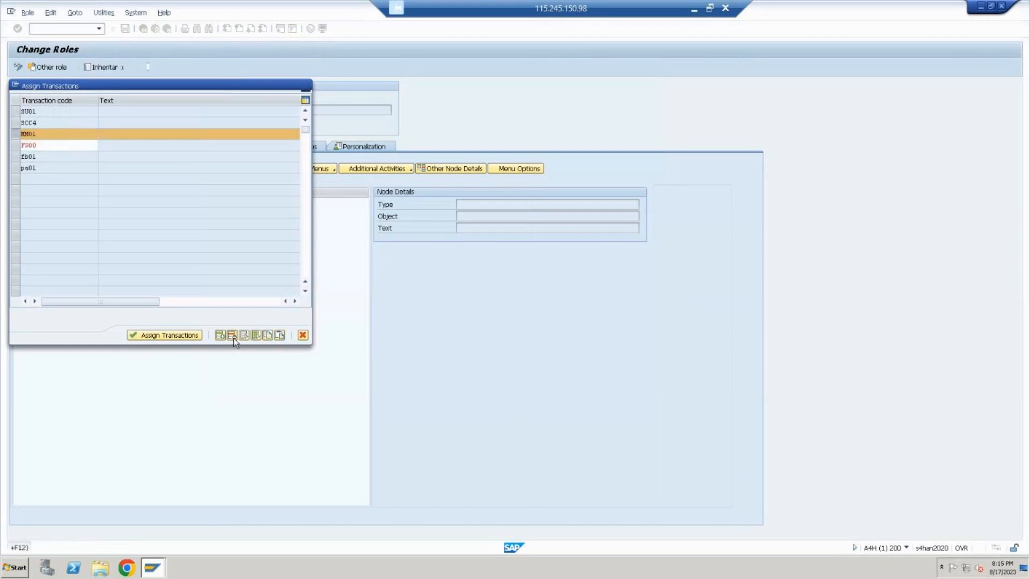
pyautogui.click(15, 146)
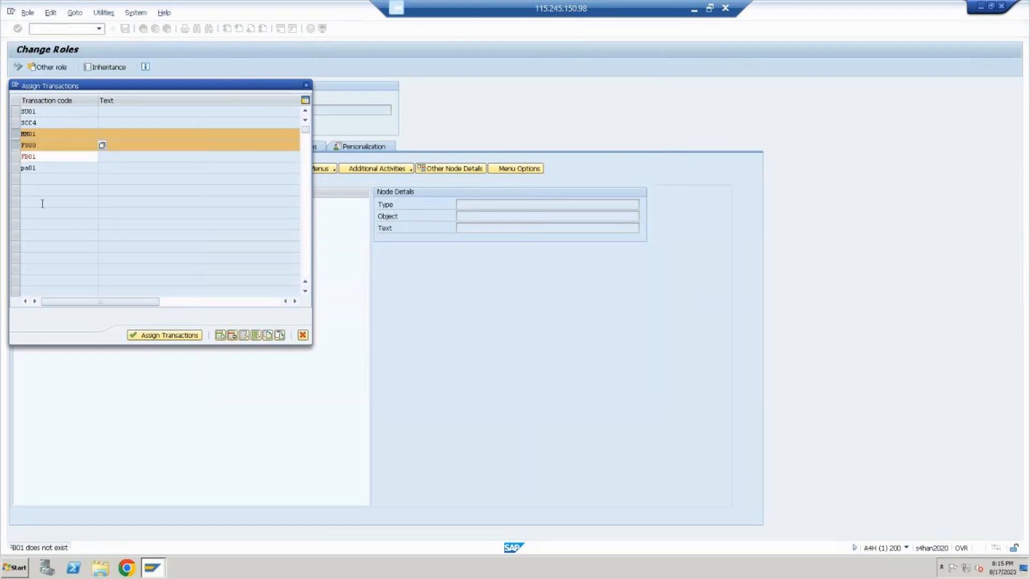
pyautogui.click(233, 334)
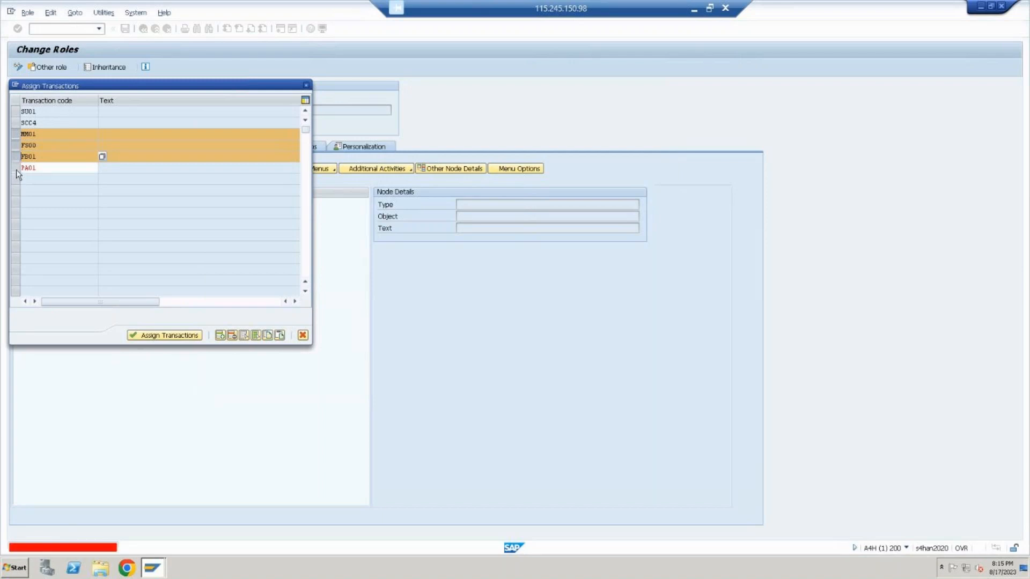
pyautogui.click(232, 336)
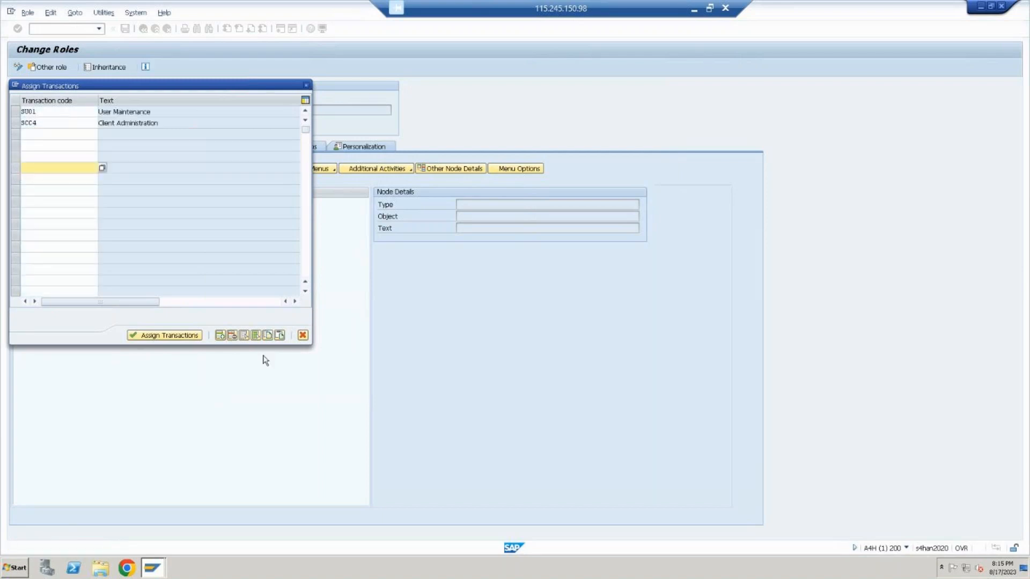
pyautogui.click(305, 85)
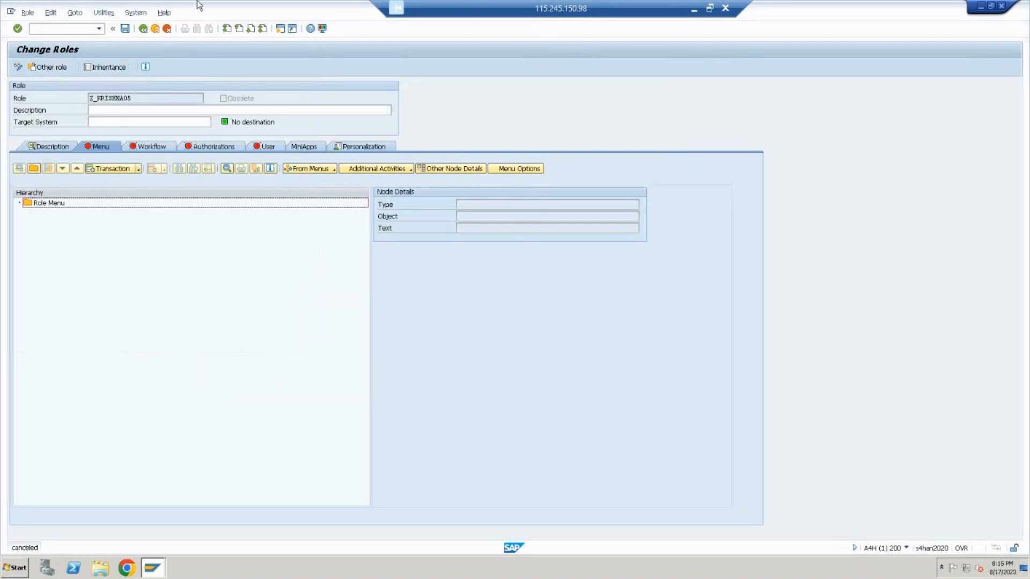
pyautogui.click(155, 29)
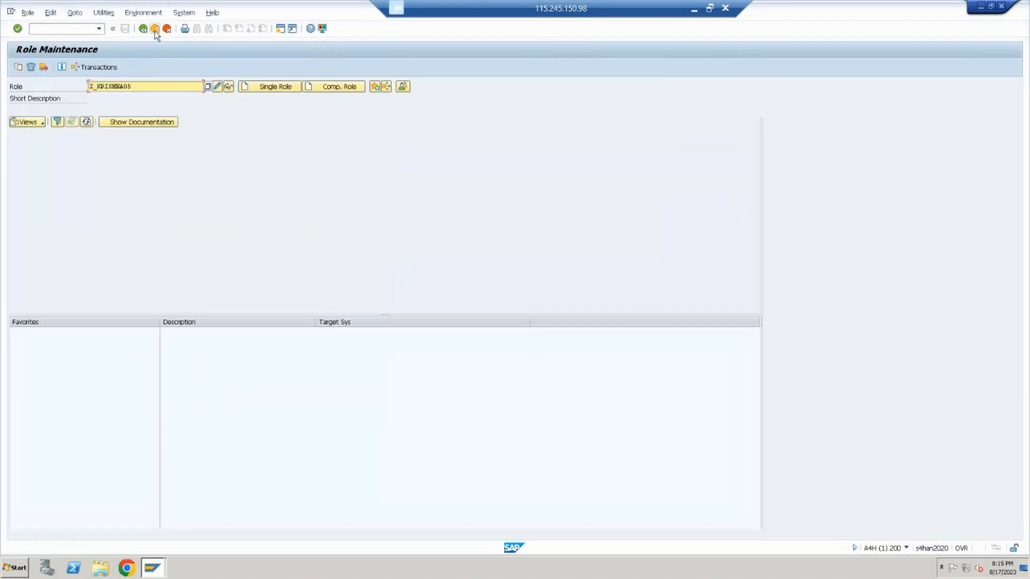
pyautogui.click(155, 30)
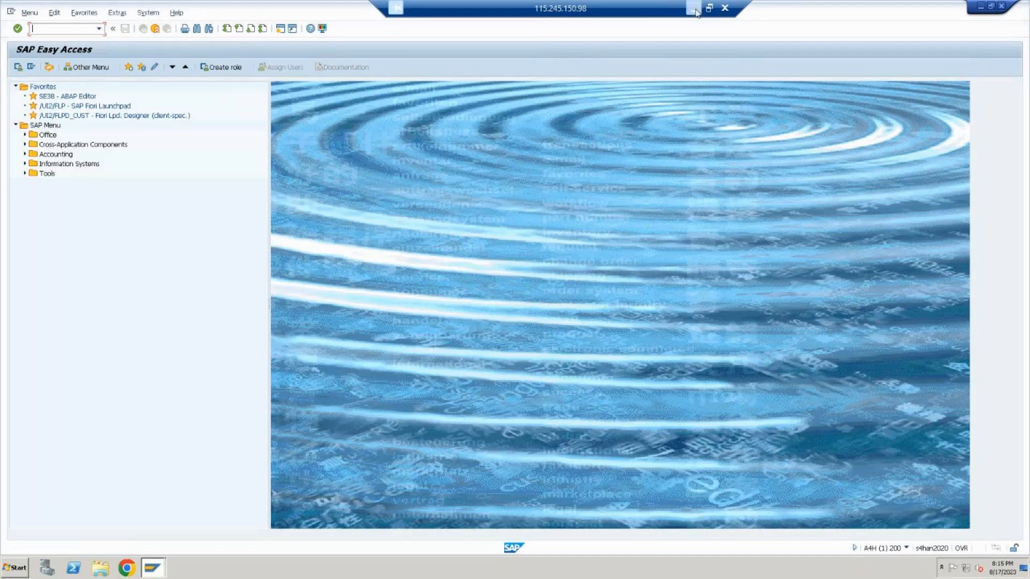
pyautogui.click(691, 10)
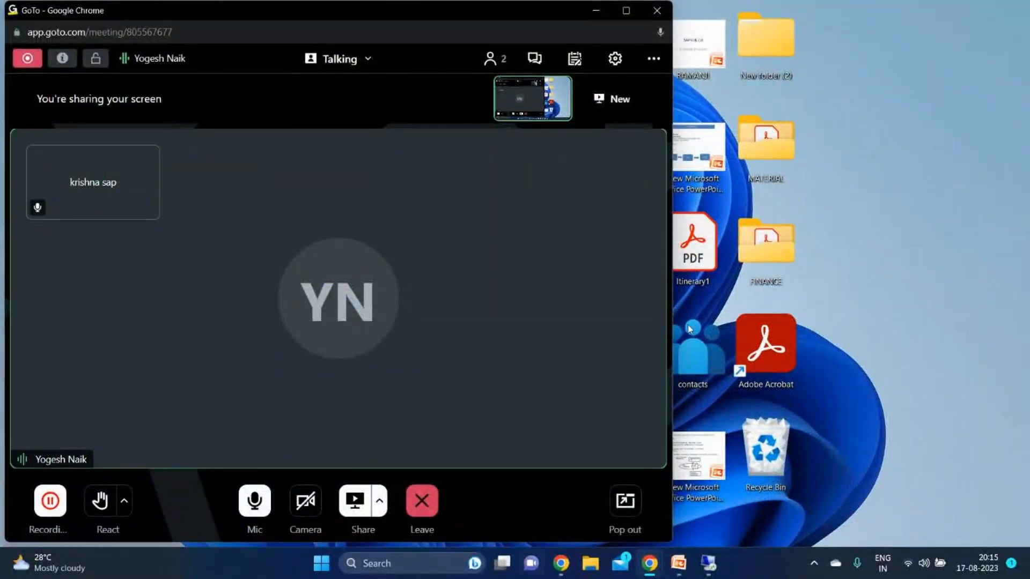
pyautogui.click(705, 576)
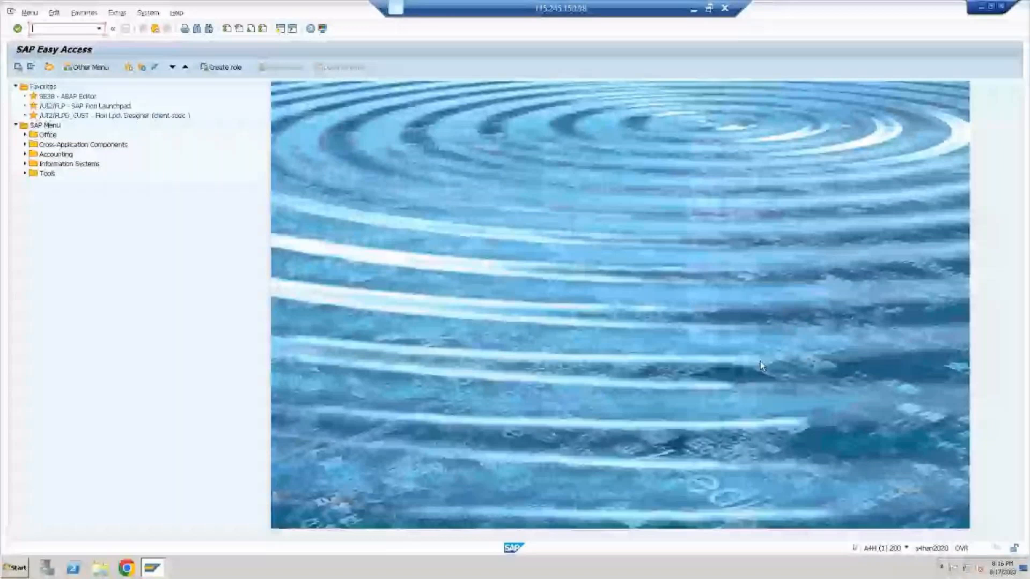
# Open the service definition screen with transaction SICF
pyautogui.write('S')
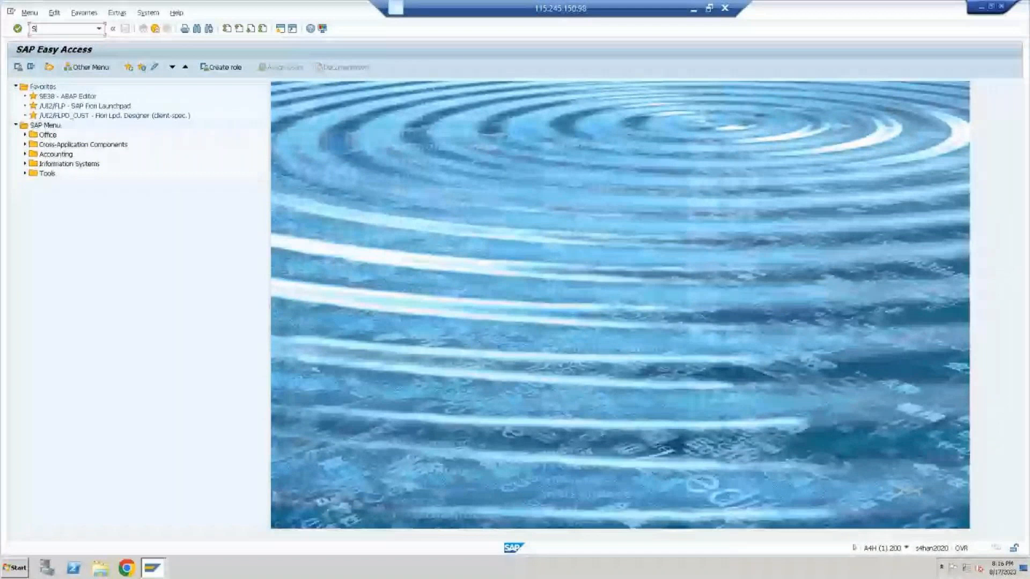
pyautogui.write('ICF')
pyautogui.press('Return')
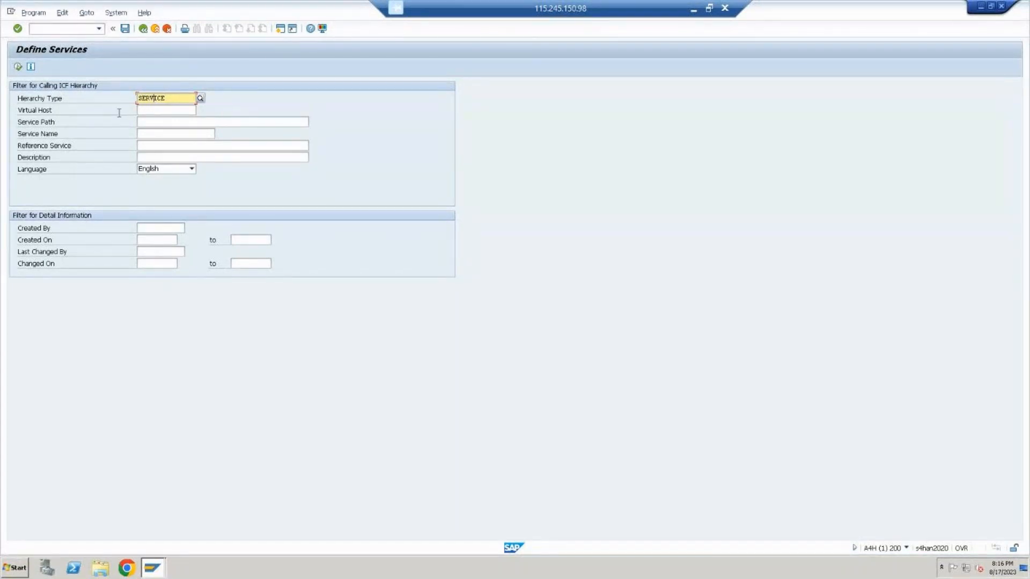
# Choose SAPconnect from the HTTP service hierarchy as the service path filter
pyautogui.click(151, 121)
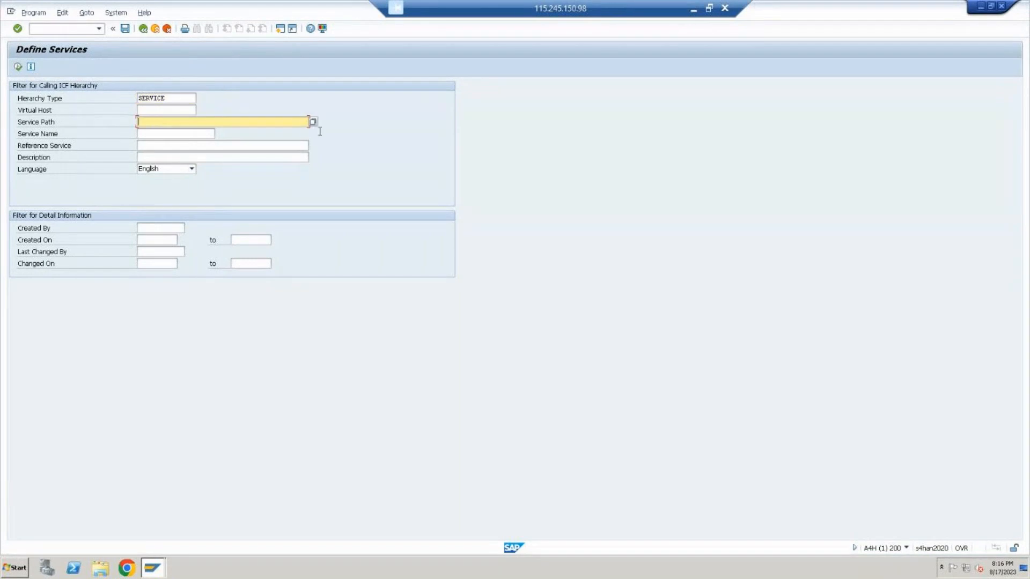
pyautogui.click(313, 121)
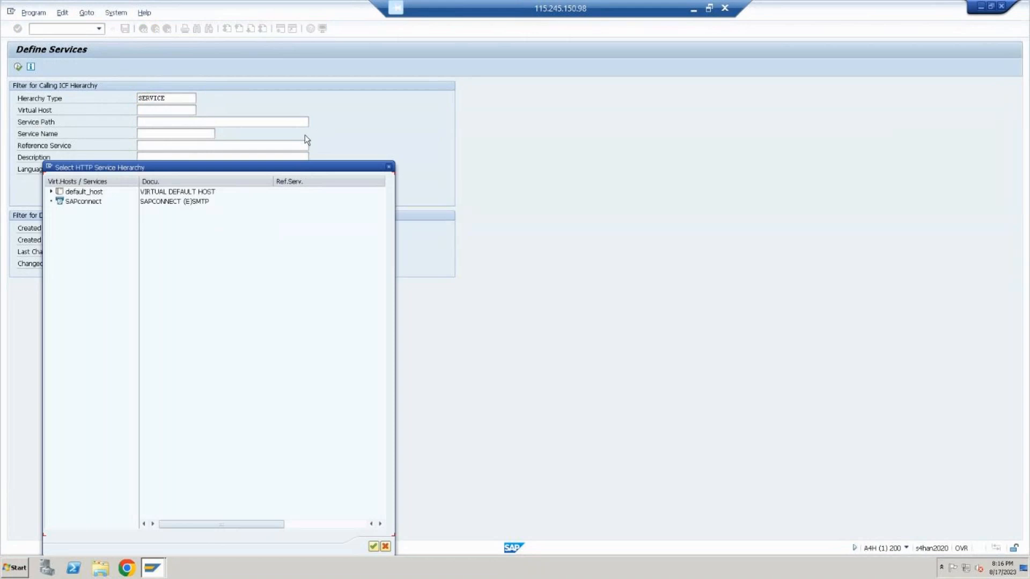
pyautogui.click(69, 203)
pyautogui.doubleClick(67, 203)
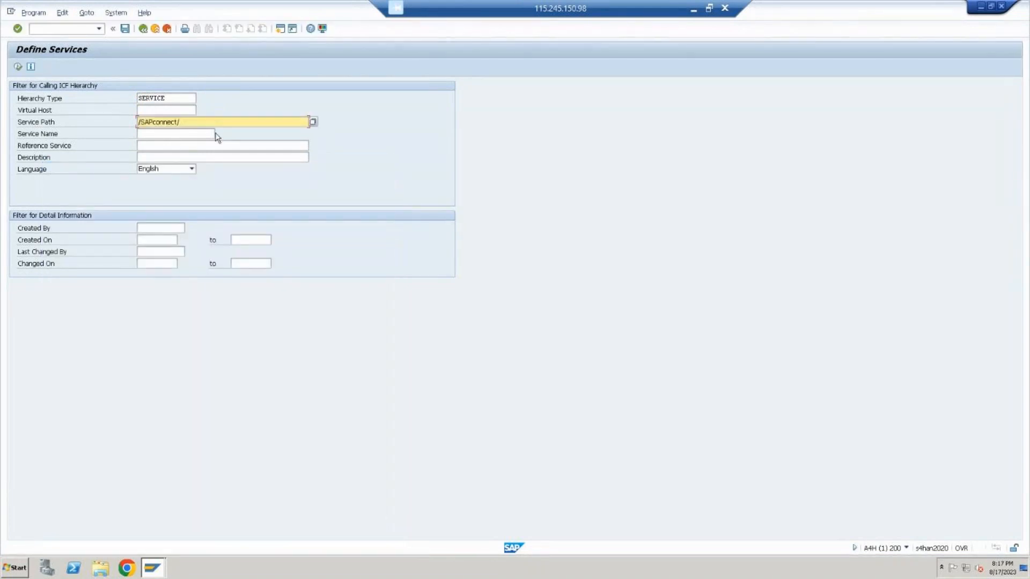
# Set the service path to /sap/grc/nwbc/ from the default_host hierarchy and run the service selection
pyautogui.click(314, 121)
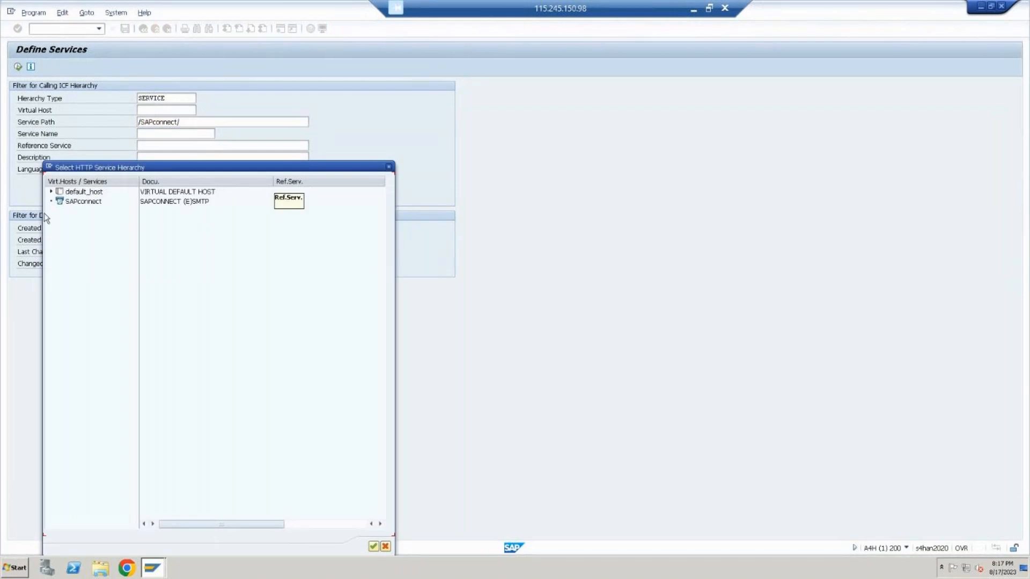
pyautogui.click(51, 192)
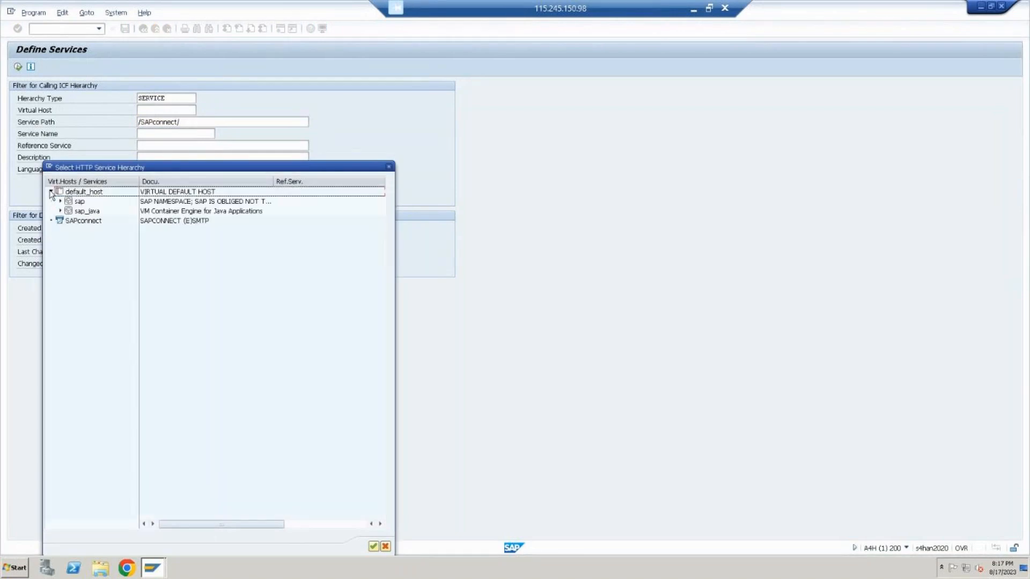
pyautogui.click(82, 204)
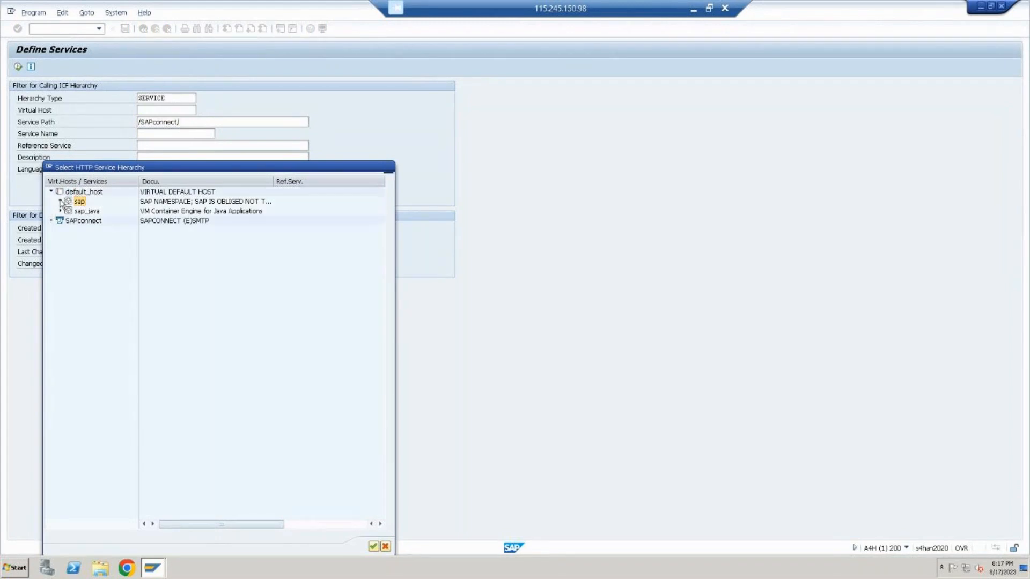
pyautogui.click(62, 201)
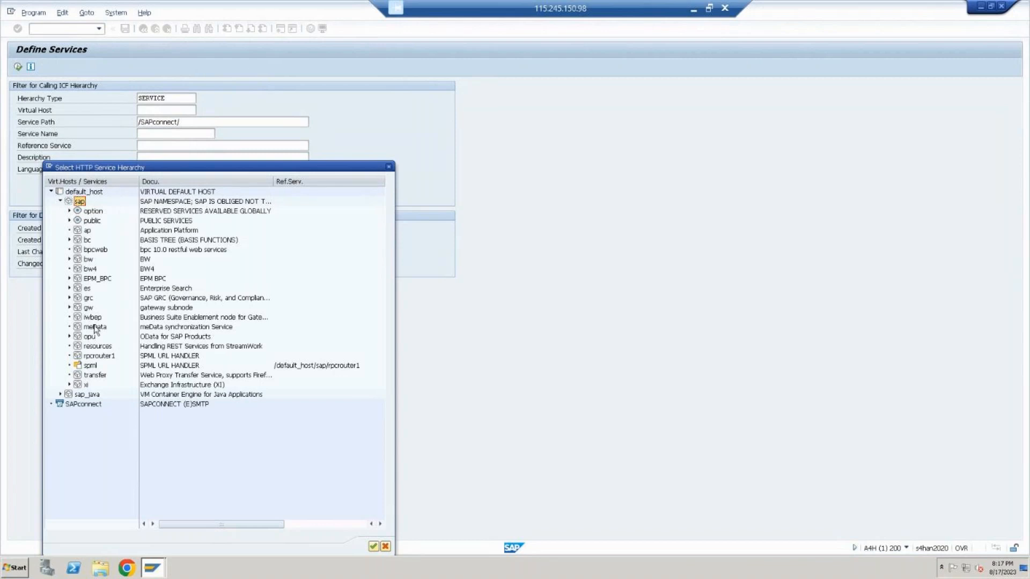
pyautogui.click(69, 298)
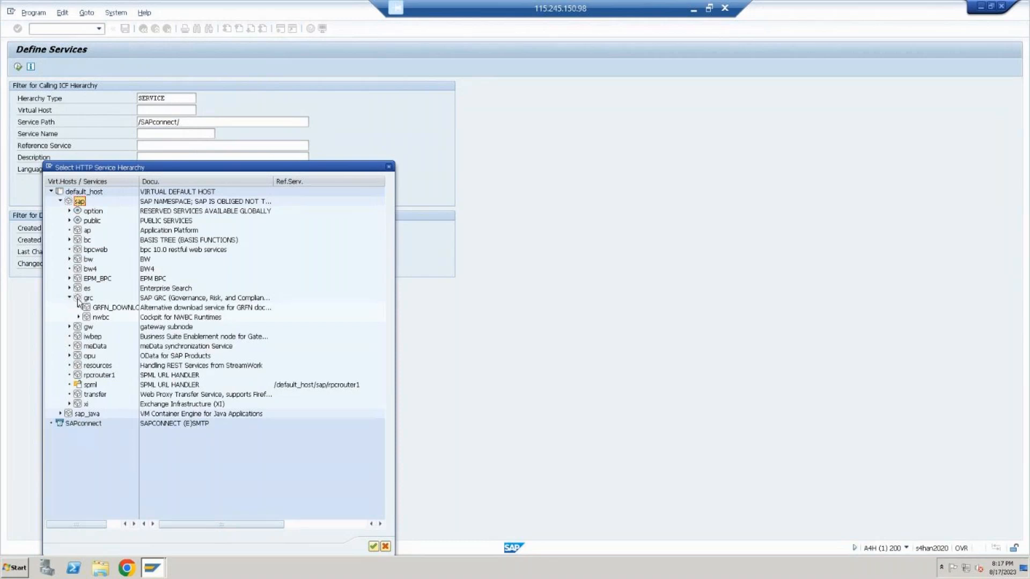
pyautogui.click(103, 317)
pyautogui.doubleClick(102, 317)
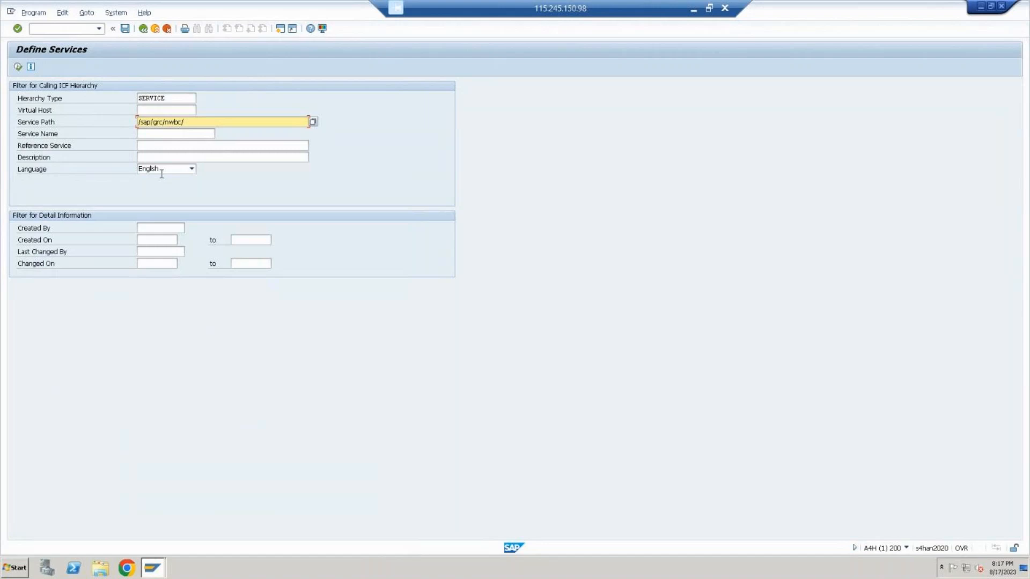
pyautogui.click(17, 67)
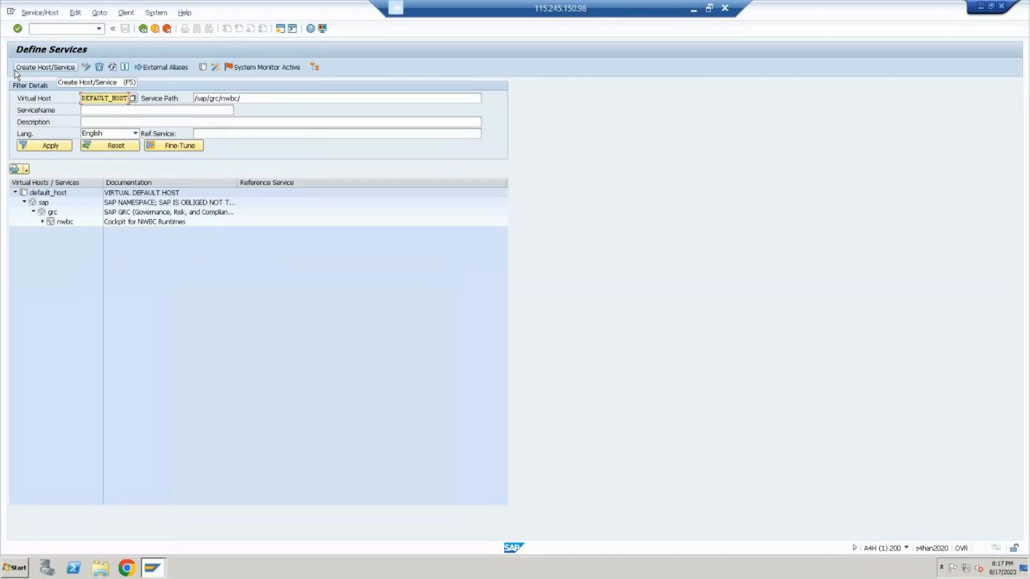
# Activate the nwbc service under default_host/sap/grc and return to SAP Easy Access
pyautogui.click(43, 221)
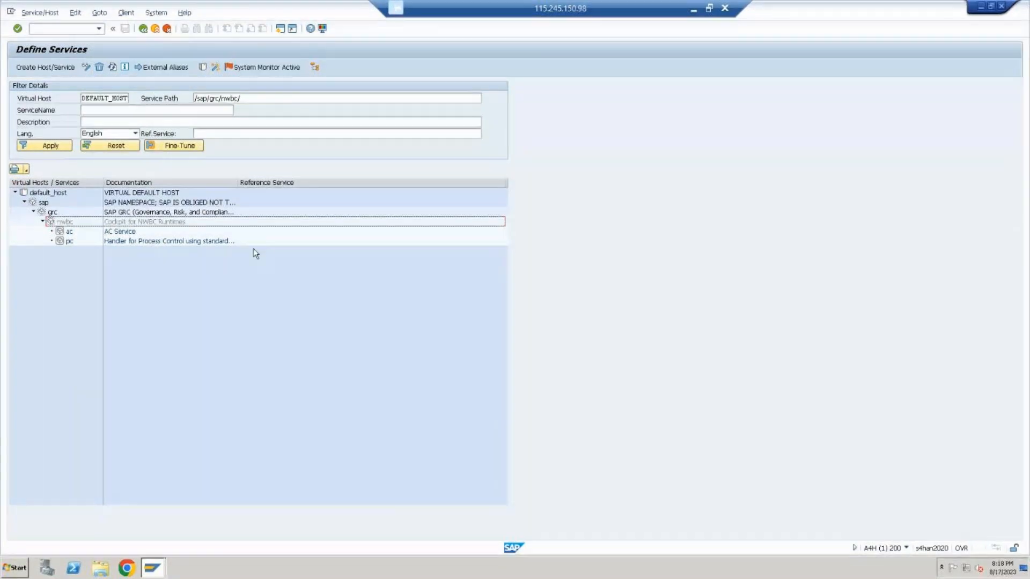
pyautogui.rightClick(163, 224)
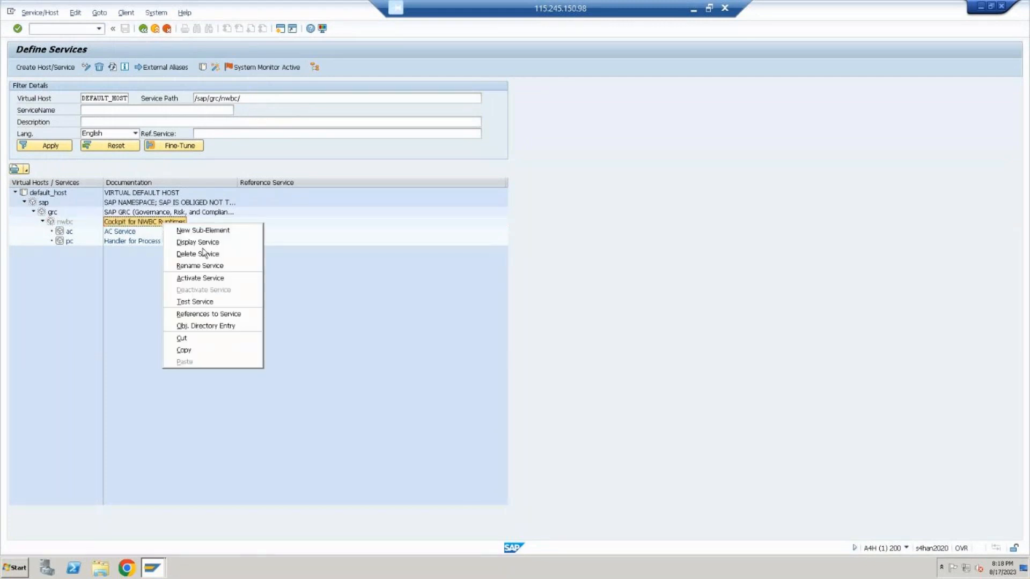
pyautogui.click(237, 278)
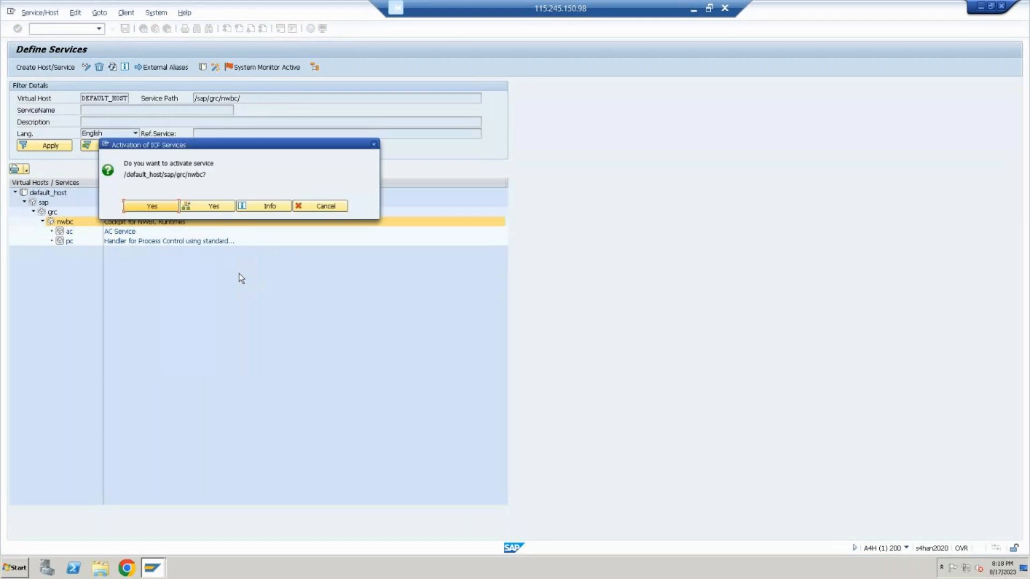
pyautogui.click(169, 206)
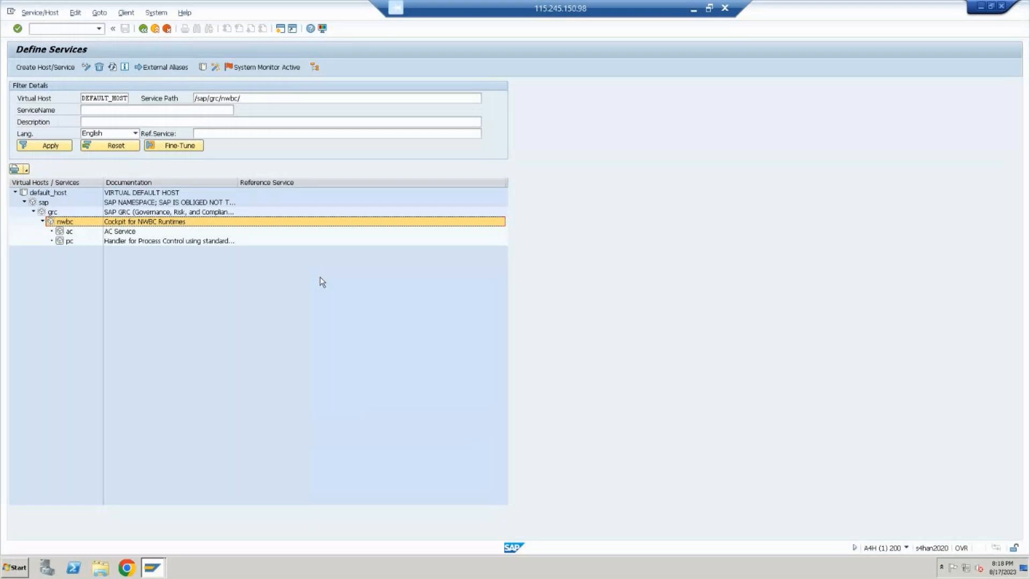
pyautogui.click(155, 30)
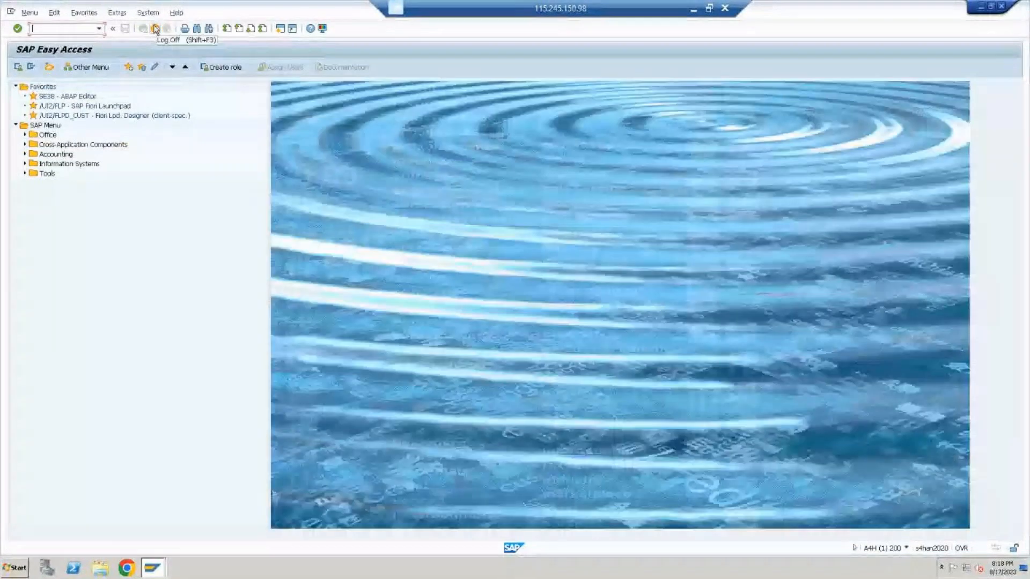
# Open the ICM Monitor with transaction SMICM
pyautogui.write('SM')
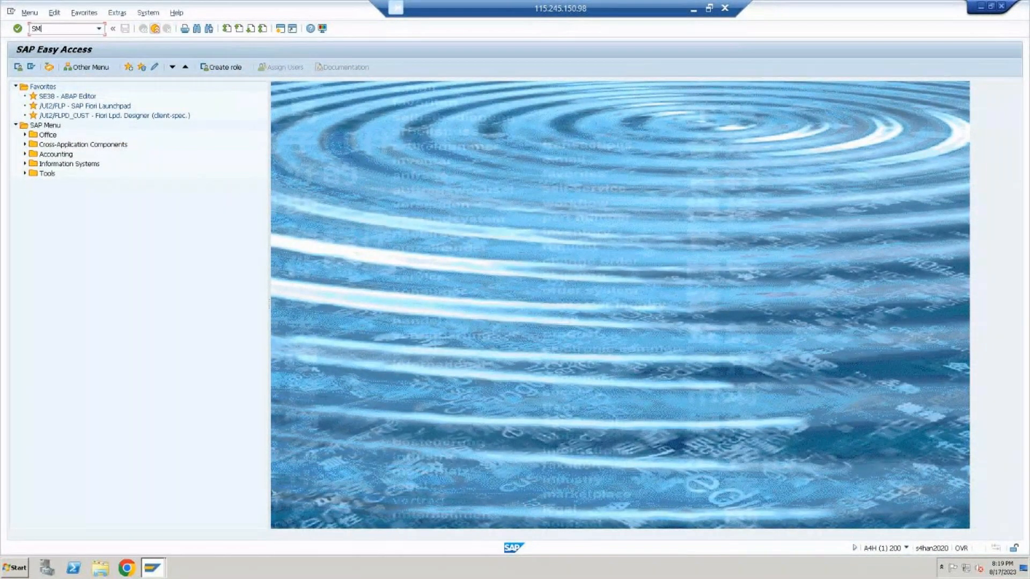
pyautogui.write('ICM')
pyautogui.press('Return')
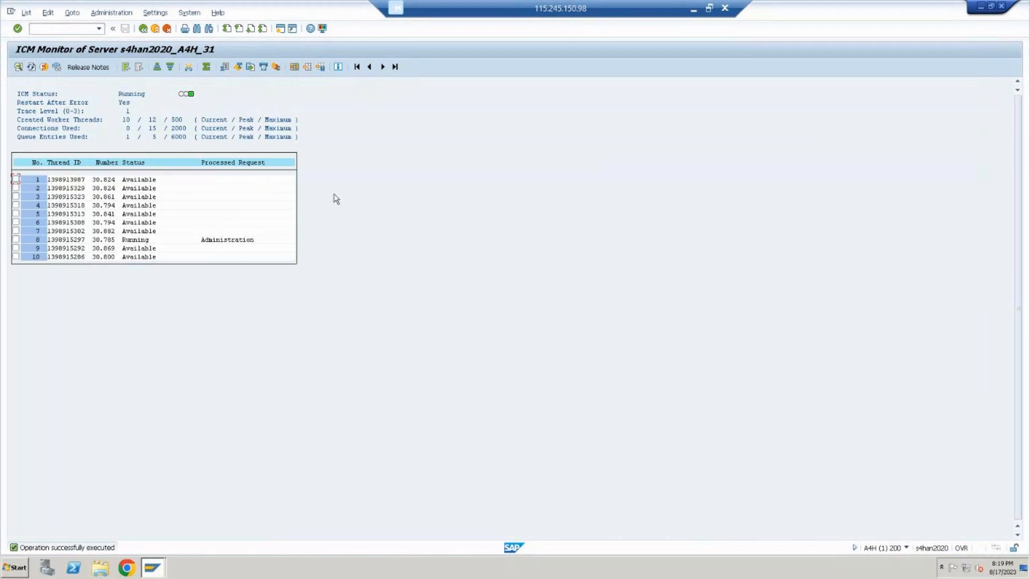
# Display the details of worker thread 1 in the ICM Monitor's thread list
pyautogui.click(53, 181)
pyautogui.click(16, 179)
pyautogui.click(19, 66)
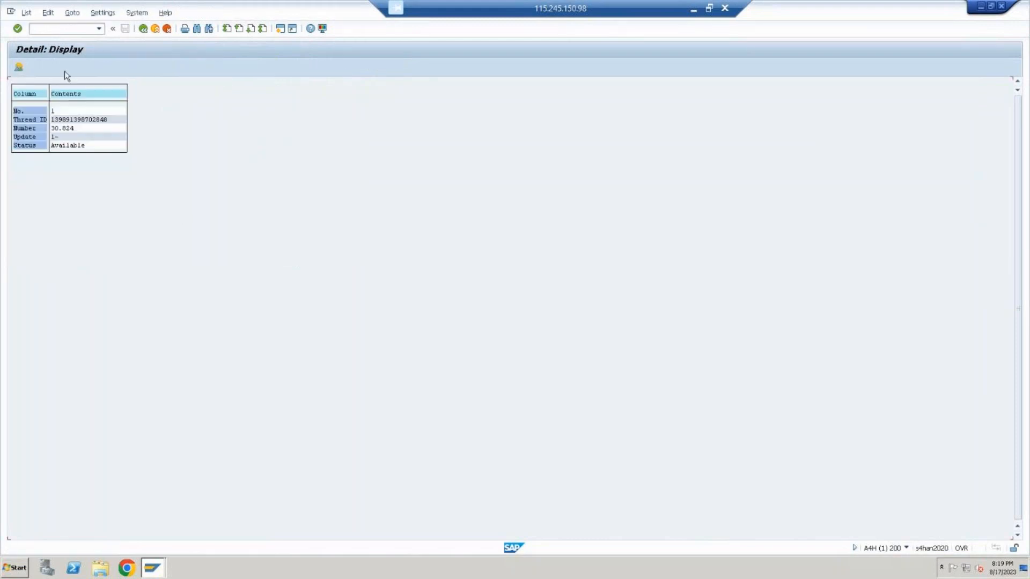
# Close the worker thread details and return to the ICM Monitor overview
pyautogui.click(55, 146)
pyautogui.click(19, 66)
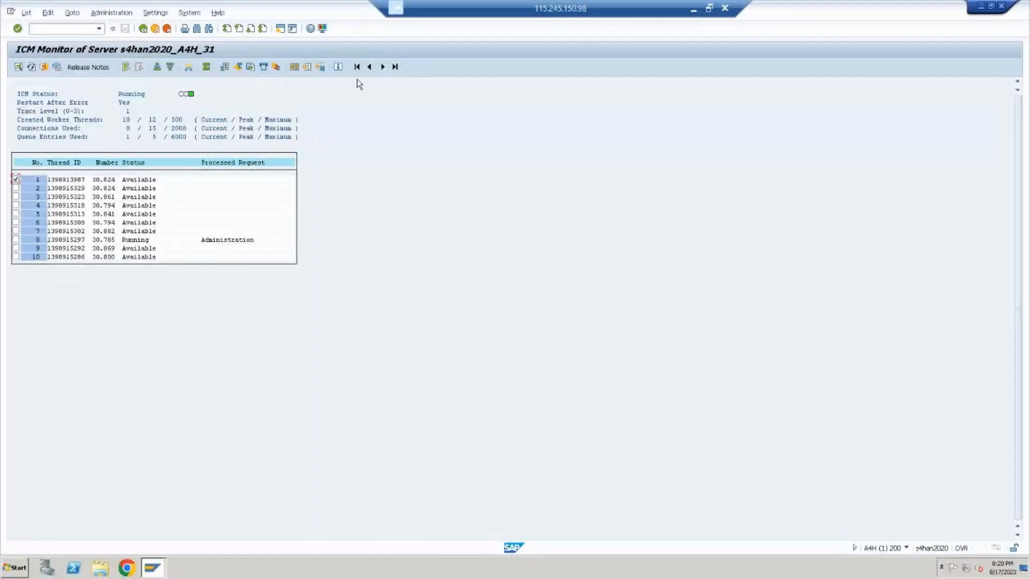
pyautogui.click(693, 8)
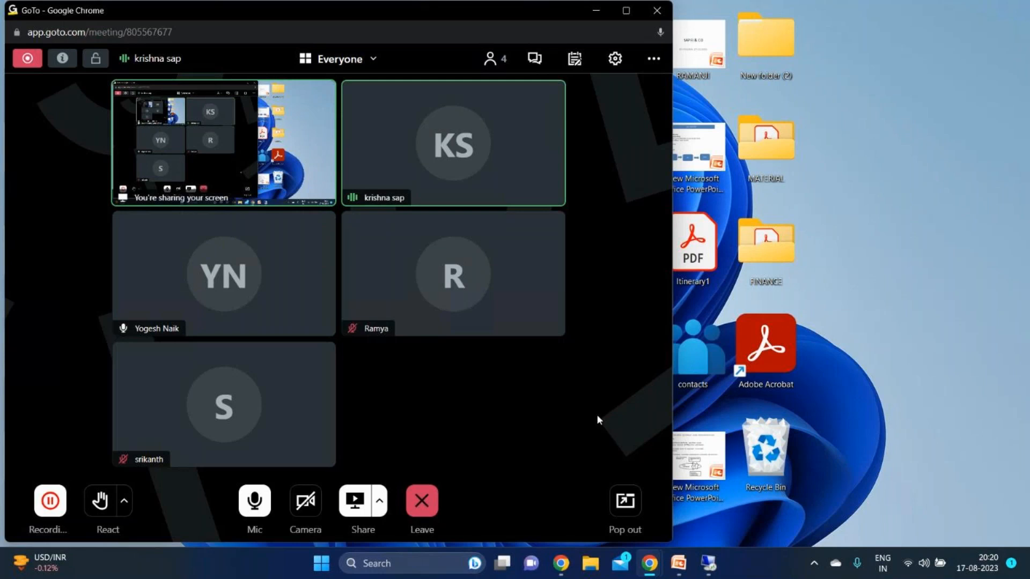
pyautogui.click(718, 562)
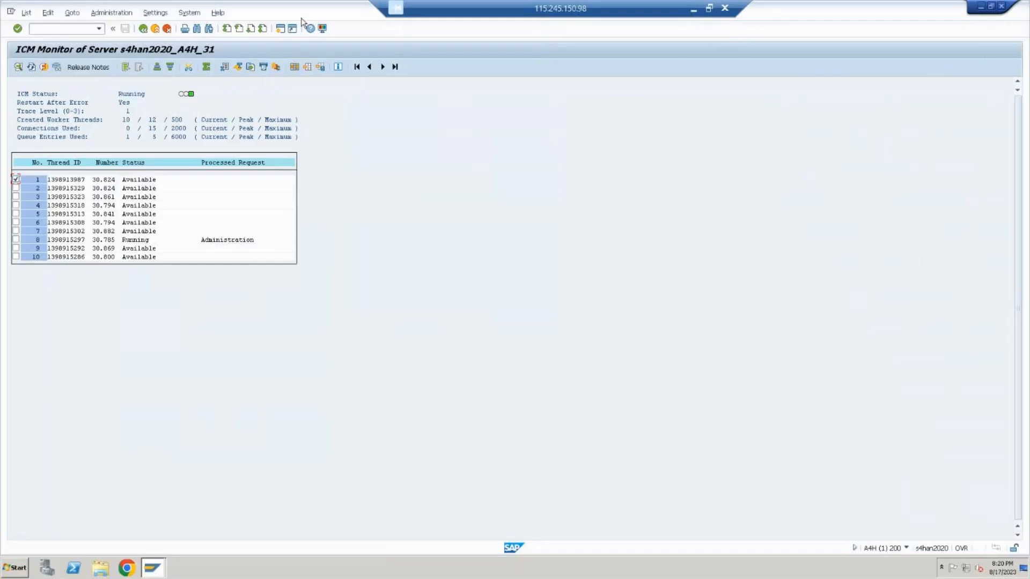
# Leave the ICM Monitor and open Edit Profiles with transaction RZ10
pyautogui.click(159, 29)
pyautogui.write('RZ10')
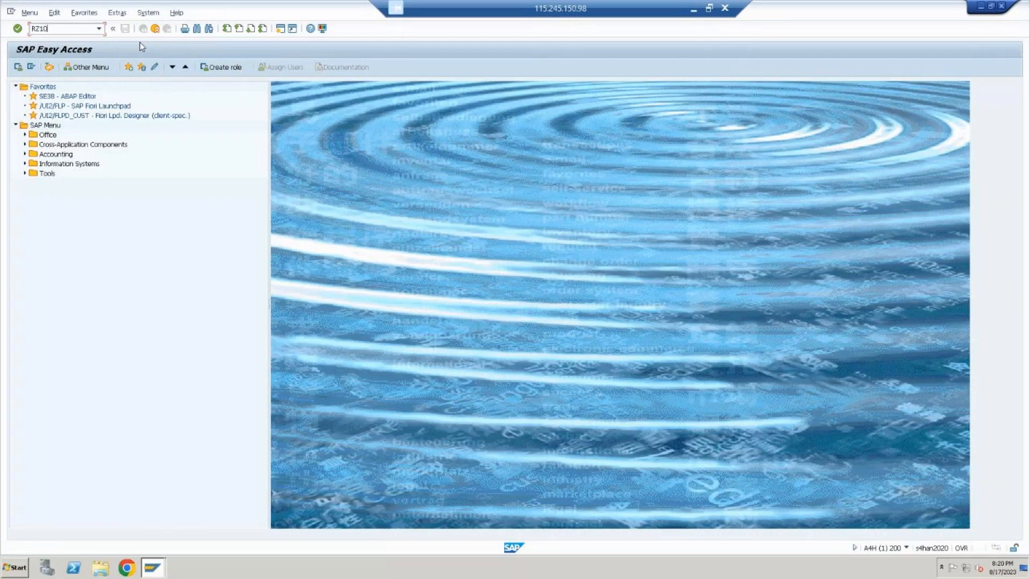
pyautogui.press('Return')
# Open the DEFAULT profile for change in extended maintenance and accept the profile mismatch notice
pyautogui.click(171, 99)
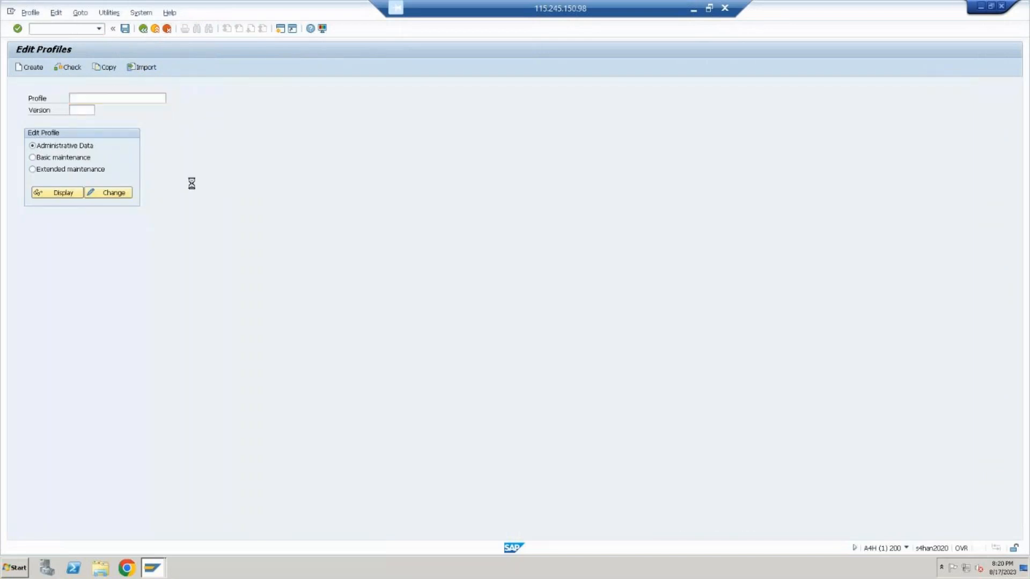
pyautogui.doubleClick(238, 115)
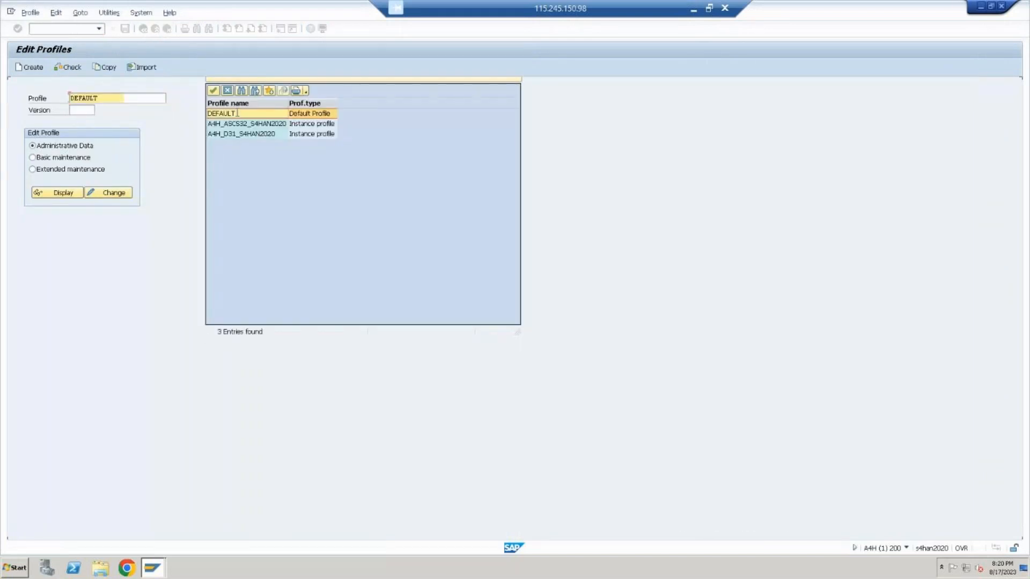
pyautogui.click(97, 170)
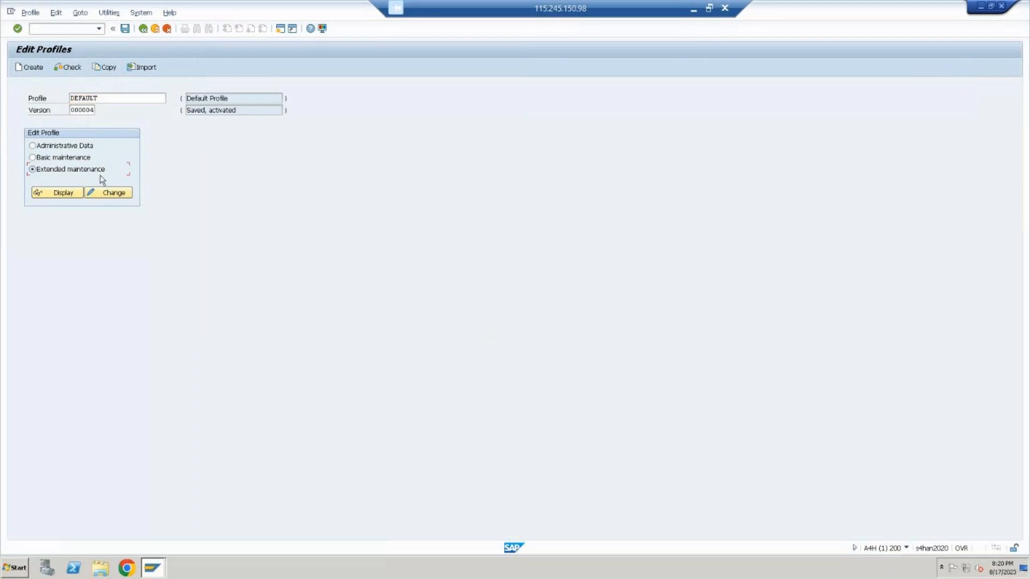
pyautogui.click(115, 193)
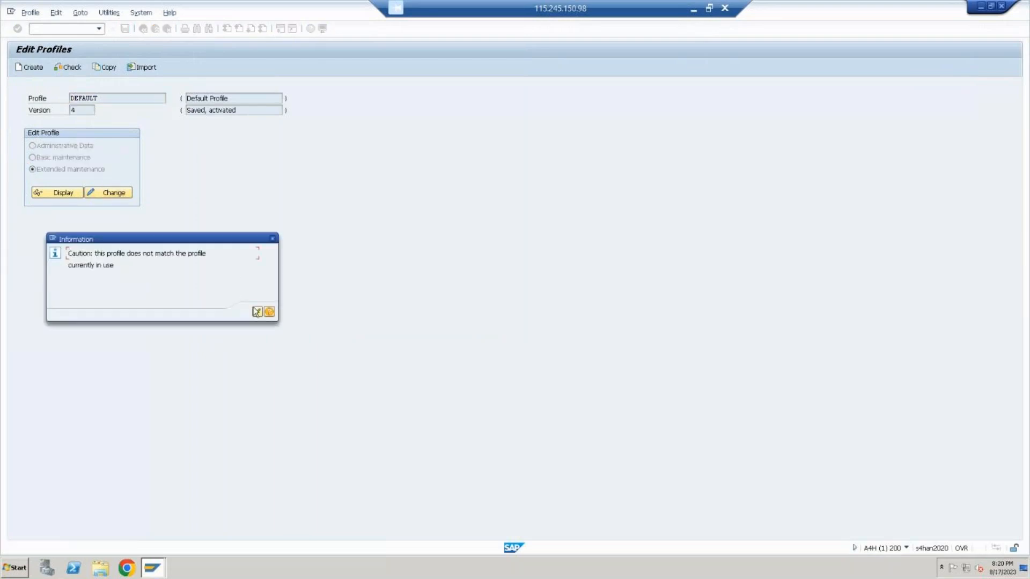
pyautogui.click(258, 313)
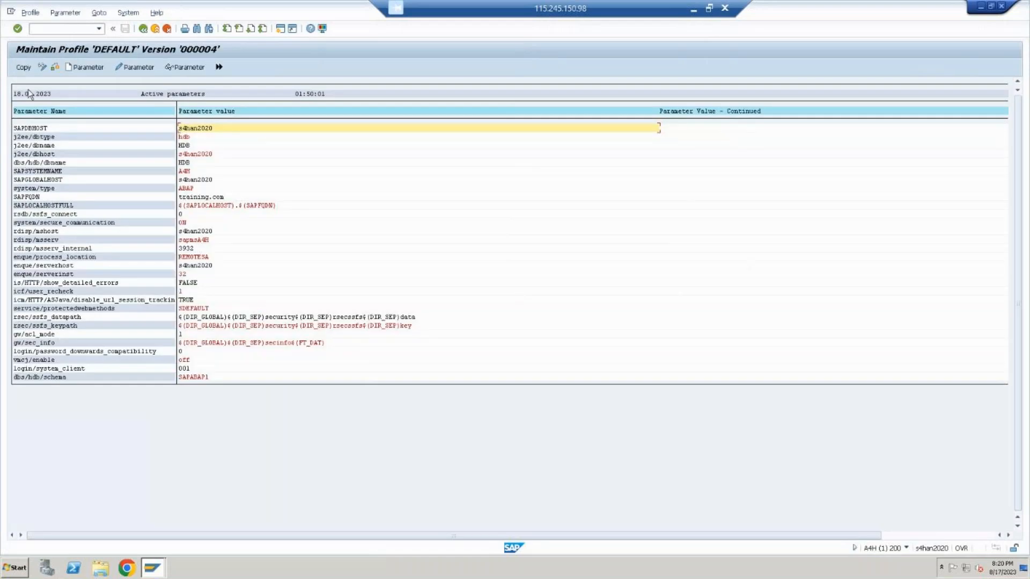
# Start a new parameter in the DEFAULT profile and list the parameter names matching ICM*
pyautogui.click(85, 67)
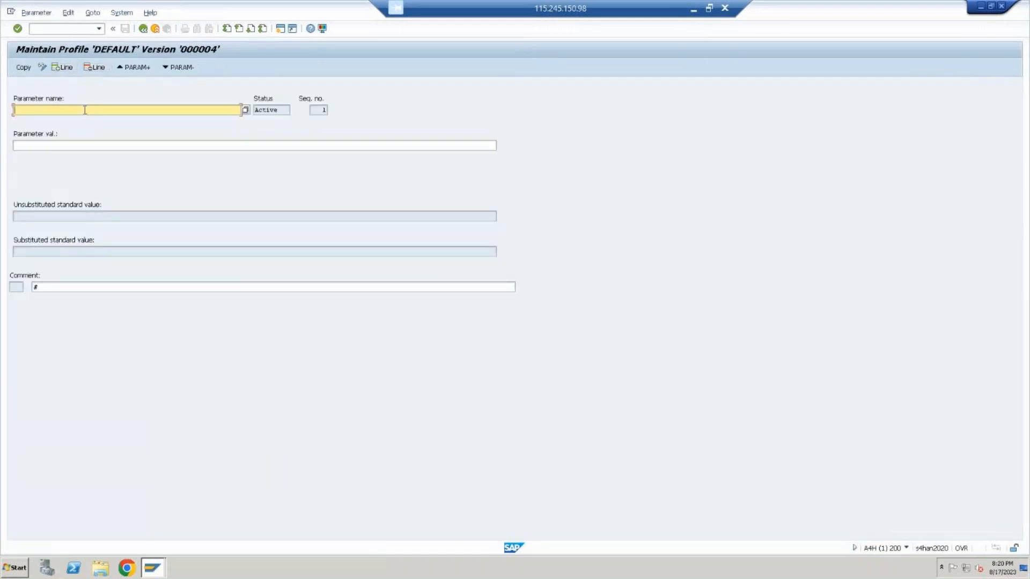
pyautogui.write('ICM*')
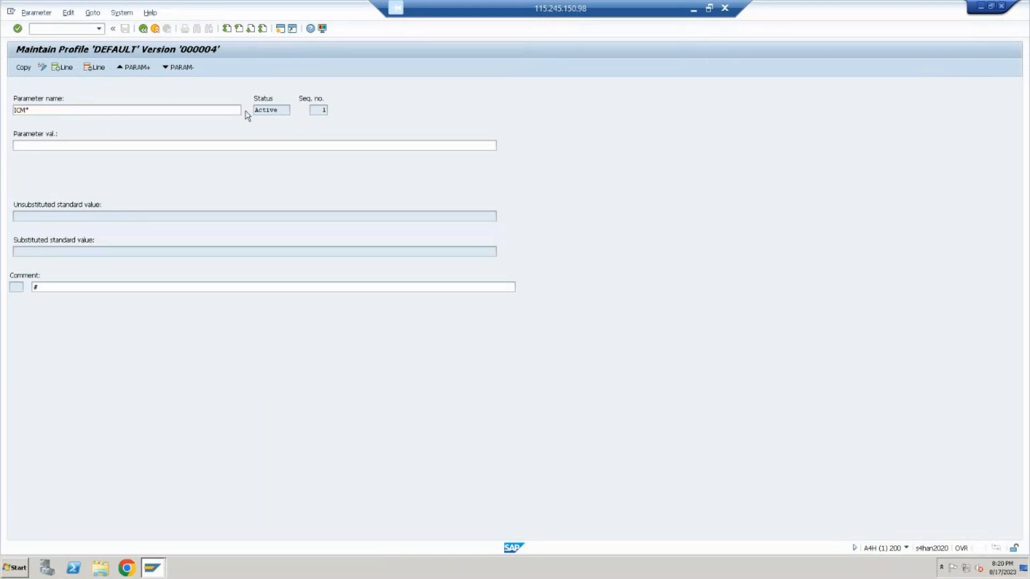
pyautogui.click(246, 111)
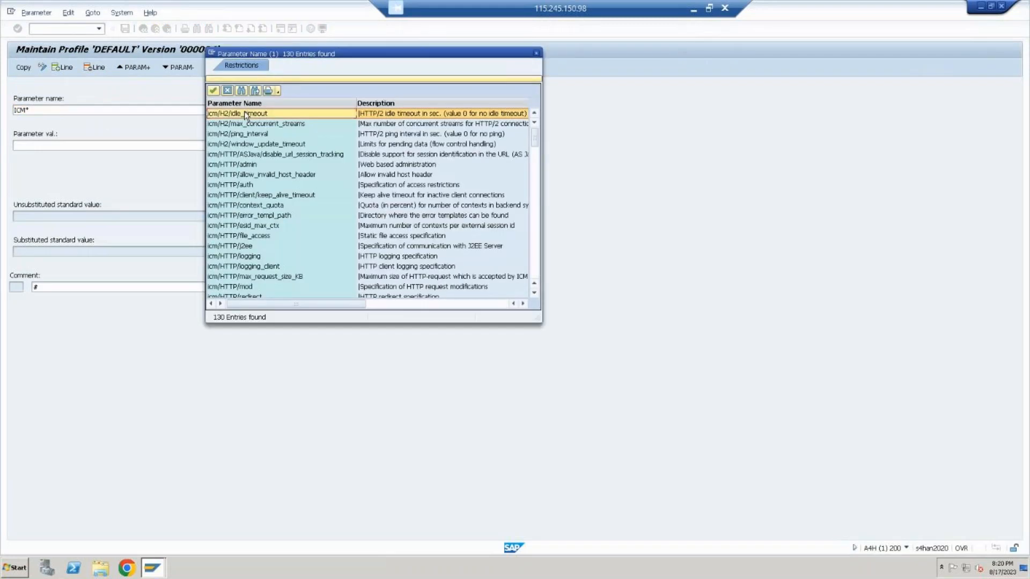
# Examine the ICM parameter names and descriptions, from the HTTP entries down to the internal server_port entries
pyautogui.press('Down')
pyautogui.press('Down')
pyautogui.press('Down')
pyautogui.press('Down')
pyautogui.press('Down')
pyautogui.press('Down')
pyautogui.press('Down')
pyautogui.press('Down')
pyautogui.press('Down')
pyautogui.press('Down')
pyautogui.press('Down')
pyautogui.press('Down')
pyautogui.press('Down')
pyautogui.press('Down')
pyautogui.press('Down')
pyautogui.press('Down')
pyautogui.press('Down')
pyautogui.press('Down')
pyautogui.press('Down')
pyautogui.press('Down')
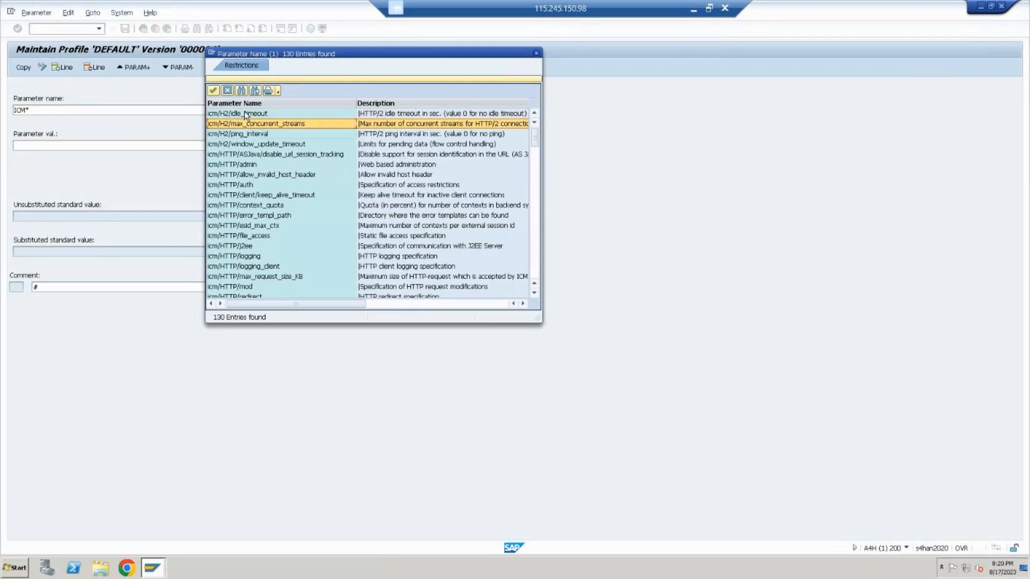
pyautogui.press('Down')
pyautogui.press('Down')
pyautogui.press('Down')
pyautogui.press('Down')
pyautogui.press('Down')
pyautogui.press('Down')
pyautogui.press('Down')
pyautogui.press('Down')
pyautogui.press('Down')
pyautogui.press('Down')
pyautogui.press('Down')
pyautogui.press('Down')
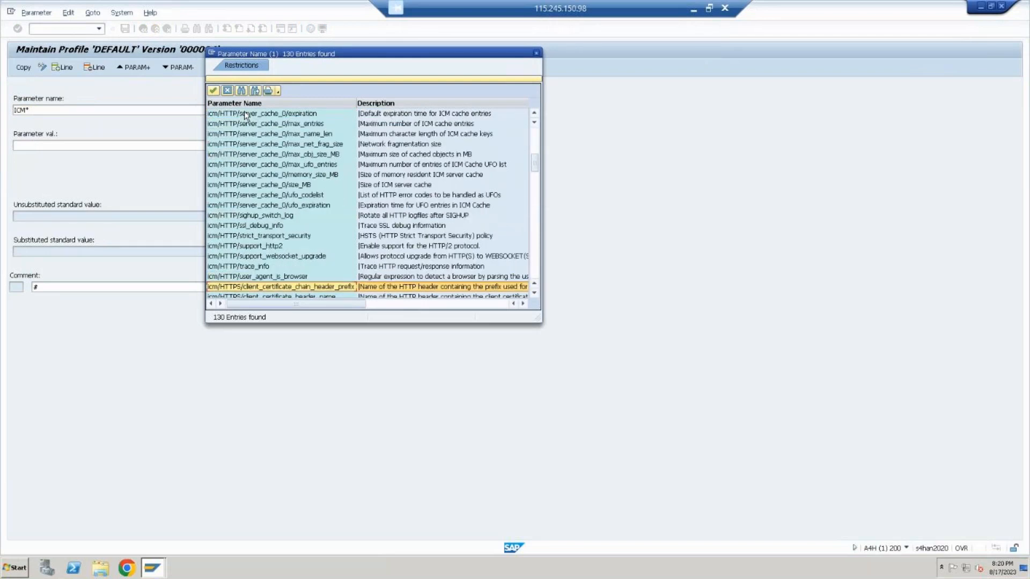
pyautogui.press('Down')
pyautogui.press('Down')
pyautogui.press('Down')
pyautogui.press('Down')
pyautogui.press('Down')
pyautogui.press('Down')
pyautogui.press('Down')
pyautogui.press('Down')
pyautogui.press('Down')
pyautogui.press('Down')
pyautogui.press('Down')
pyautogui.press('Down')
pyautogui.press('Down')
pyautogui.press('Down')
pyautogui.press('Down')
pyautogui.press('Down')
pyautogui.press('Down')
pyautogui.press('Down')
pyautogui.press('Down')
pyautogui.press('Down')
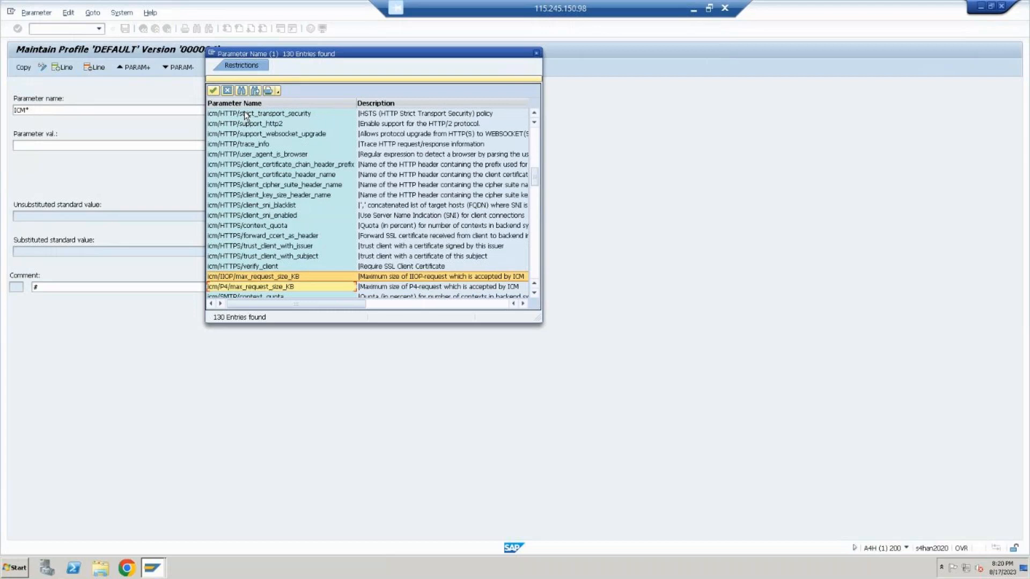
pyautogui.press('Up')
pyautogui.press('Up')
pyautogui.press('Up')
pyautogui.press('Up')
pyautogui.press('Up')
pyautogui.press('Up')
pyautogui.press('Up')
pyautogui.press('Up')
pyautogui.press('Up')
pyautogui.press('Up')
pyautogui.press('Up')
pyautogui.press('Up')
pyautogui.press('Up')
pyautogui.press('Up')
pyautogui.press('Up')
pyautogui.press('Up')
pyautogui.press('Up')
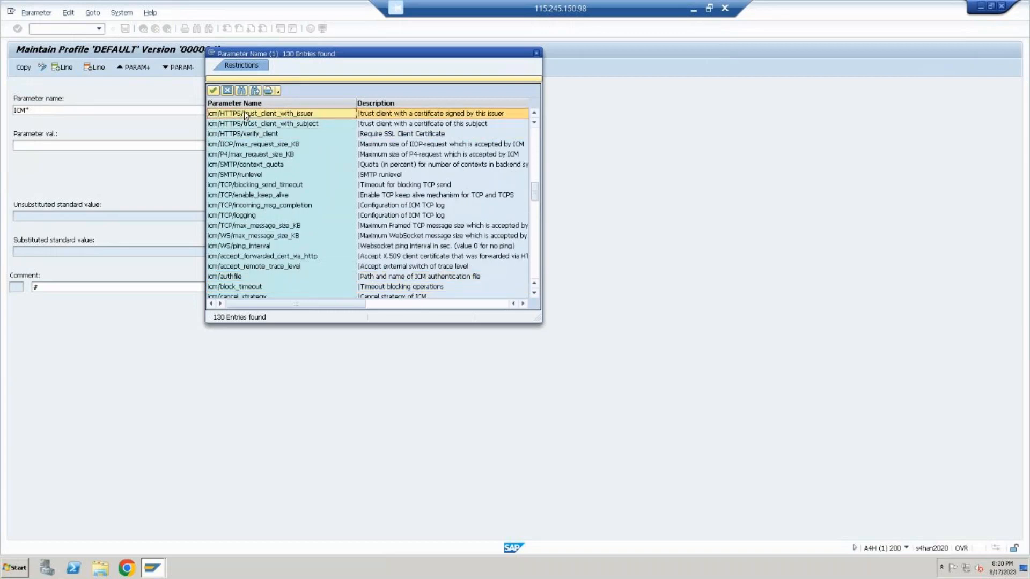
pyautogui.press('Down')
pyautogui.press('Down')
pyautogui.press('Down')
pyautogui.press('Down')
pyautogui.press('Down')
pyautogui.press('Down')
pyautogui.press('Down')
pyautogui.press('Down')
pyautogui.press('Down')
pyautogui.press('Down')
pyautogui.press('Down')
pyautogui.press('Down')
pyautogui.press('Down')
pyautogui.press('Down')
pyautogui.press('Down')
pyautogui.press('Down')
pyautogui.press('Down')
pyautogui.press('Down')
pyautogui.press('Down')
pyautogui.press('Down')
pyautogui.press('Down')
pyautogui.press('Down')
pyautogui.press('Down')
pyautogui.press('Down')
pyautogui.press('Down')
pyautogui.press('Down')
pyautogui.press('Down')
pyautogui.press('Down')
pyautogui.press('Down')
pyautogui.press('Down')
pyautogui.press('Down')
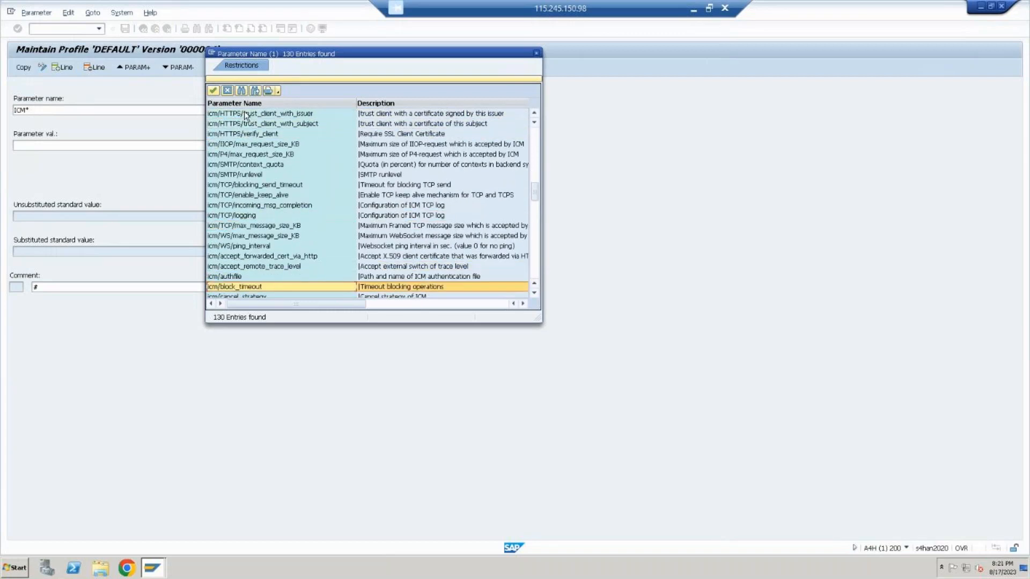
pyautogui.press('Down')
pyautogui.press('Down')
pyautogui.press('Down')
pyautogui.press('Down')
pyautogui.press('Down')
pyautogui.press('Down')
pyautogui.press('Down')
pyautogui.press('Down')
pyautogui.press('Down')
pyautogui.press('Down')
pyautogui.press('Down')
pyautogui.press('Down')
pyautogui.press('Down')
pyautogui.press('Down')
pyautogui.press('Down')
pyautogui.press('Down')
pyautogui.press('Down')
pyautogui.press('Down')
pyautogui.press('Down')
pyautogui.press('Down')
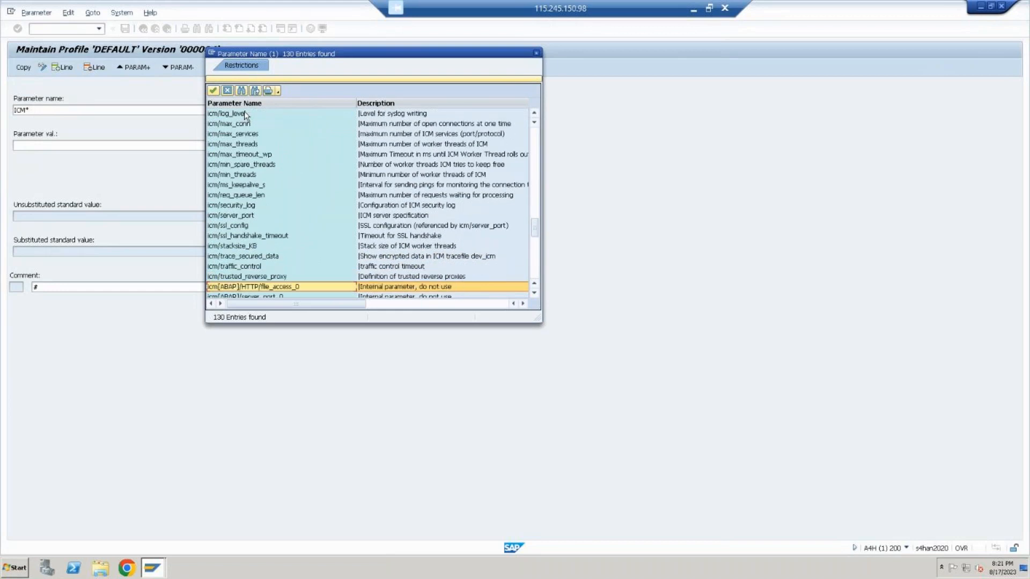
pyautogui.press('Up')
pyautogui.press('Up')
pyautogui.press('Up')
pyautogui.press('Up')
pyautogui.press('Up')
pyautogui.press('Up')
pyautogui.press('Up')
pyautogui.press('Up')
pyautogui.press('Up')
pyautogui.press('Up')
pyautogui.press('Up')
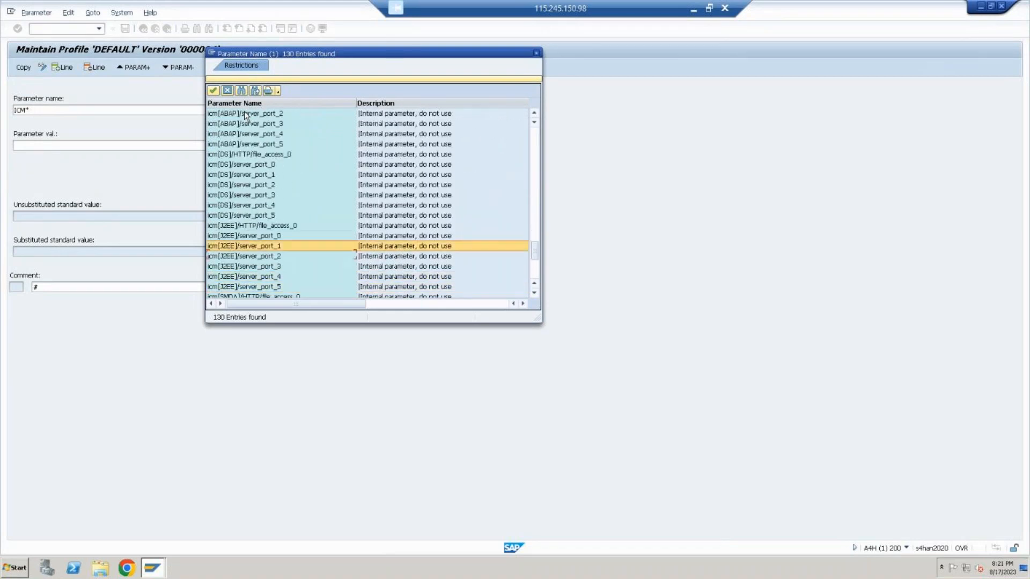
pyautogui.press('Down')
pyautogui.press('Down')
pyautogui.press('Down')
pyautogui.press('Down')
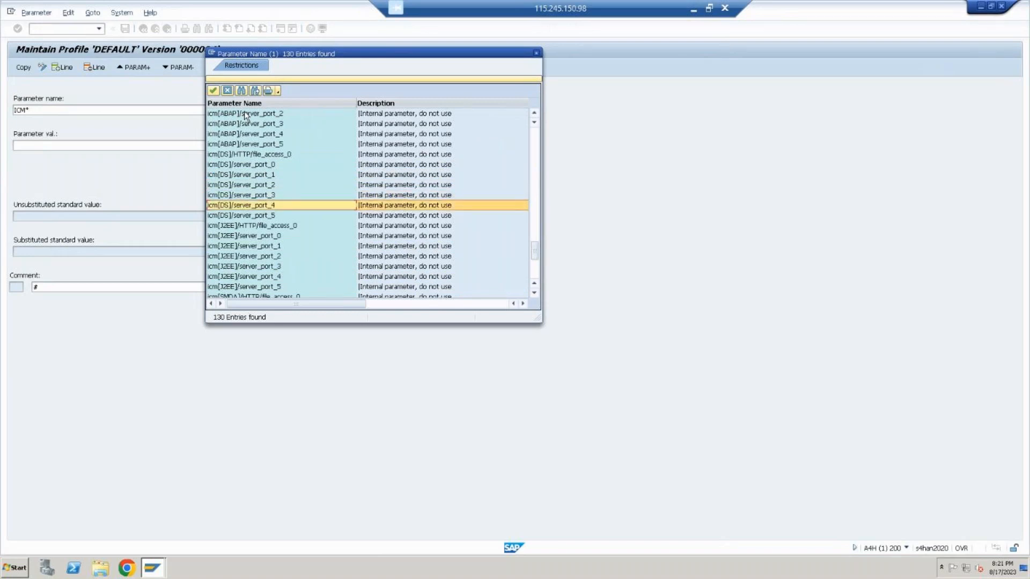
# Pick icm[DS]/server_port_4 as the new parameter's name, inspect its value and status, and leave the parameter without saving
pyautogui.press('Return')
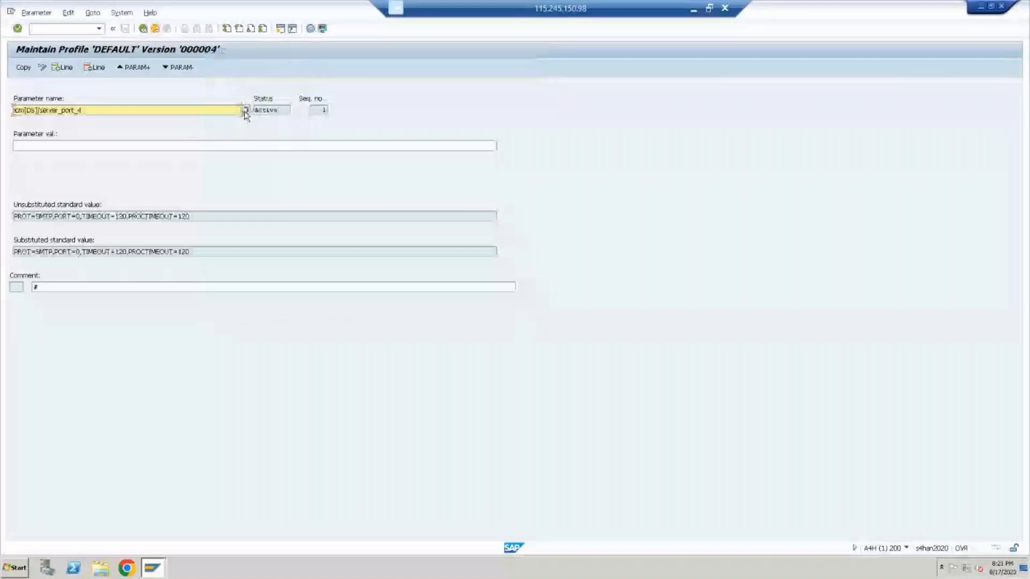
pyautogui.click(251, 146)
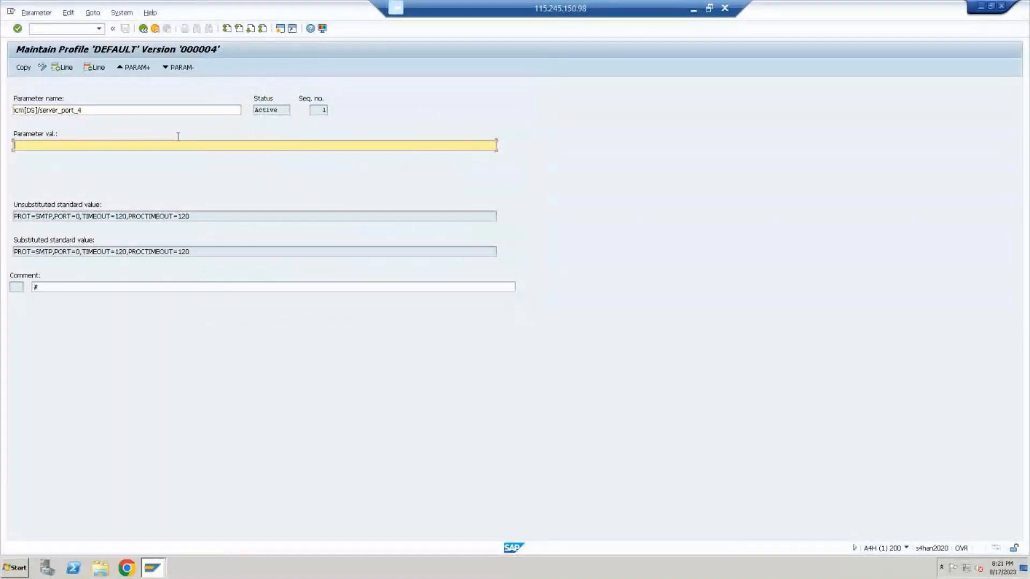
pyautogui.doubleClick(276, 110)
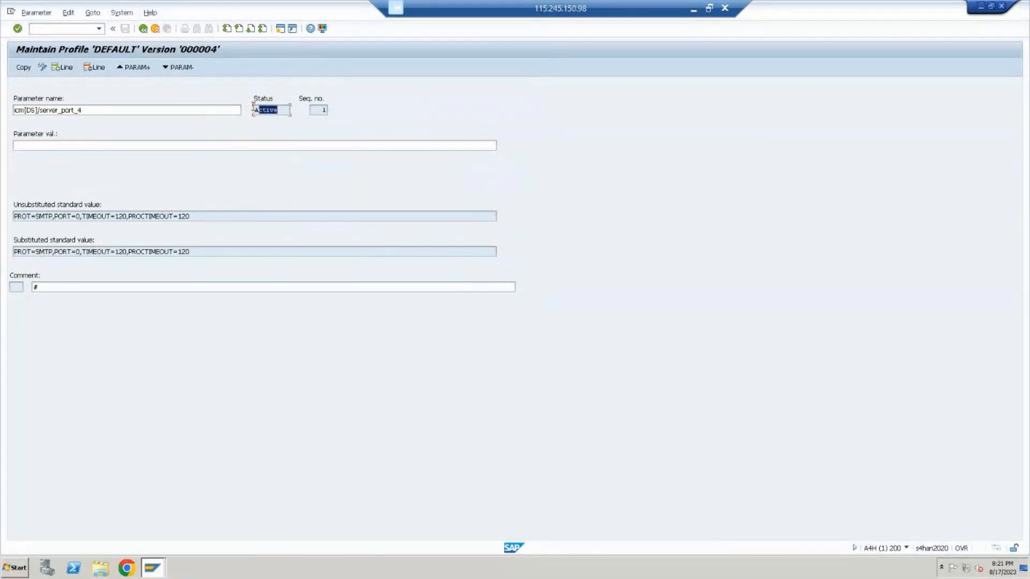
pyautogui.click(264, 144)
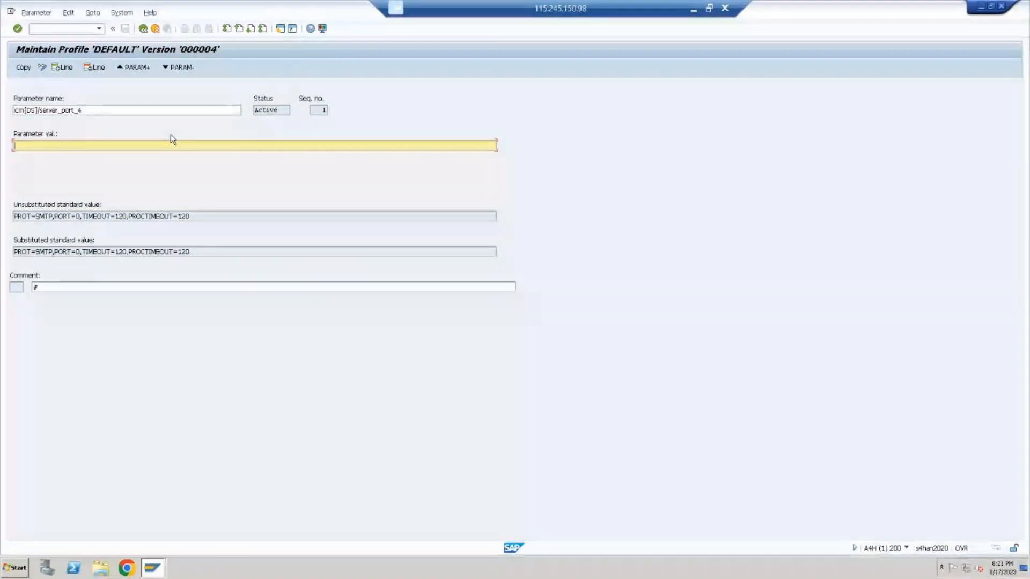
pyautogui.click(155, 29)
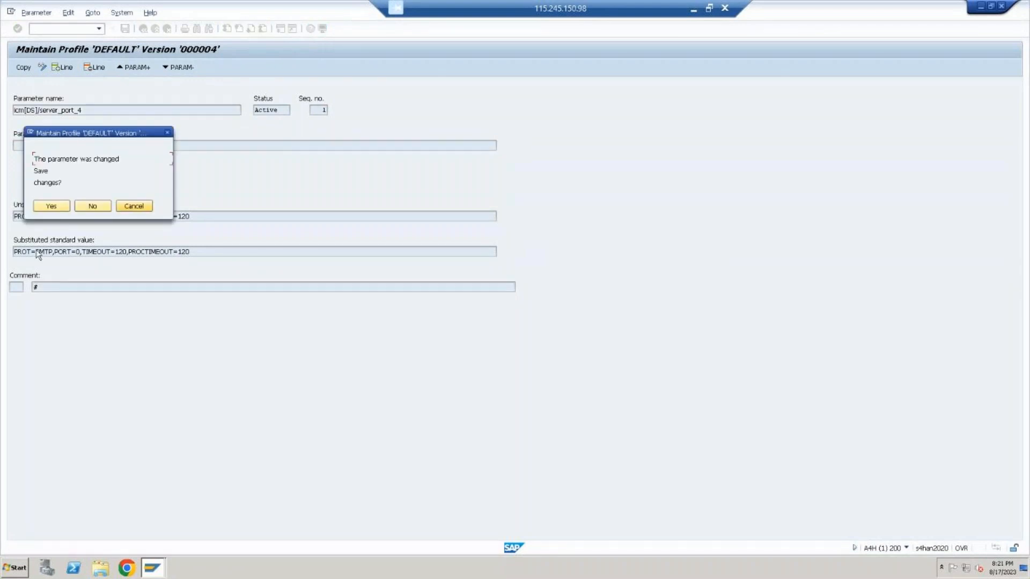
pyautogui.click(93, 206)
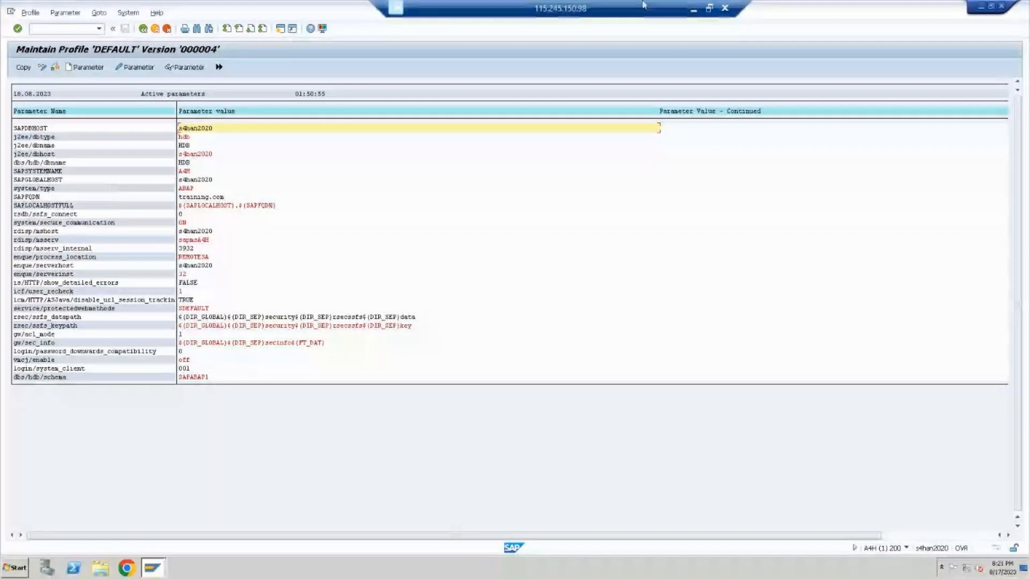
# Switch to PowerPoint and save the changes to the demo-6pm presentation as it closes
pyautogui.click(693, 10)
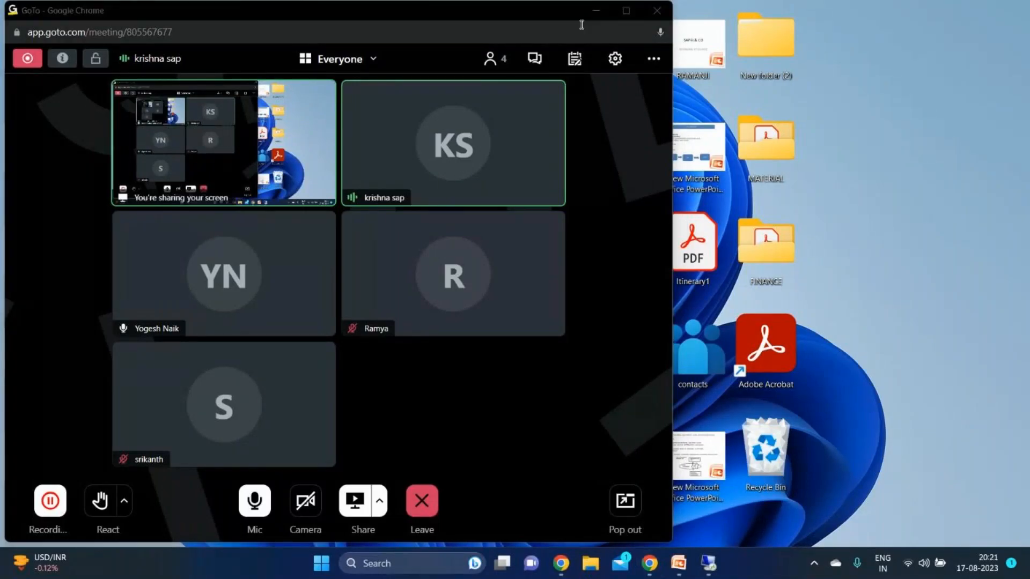
pyautogui.click(596, 10)
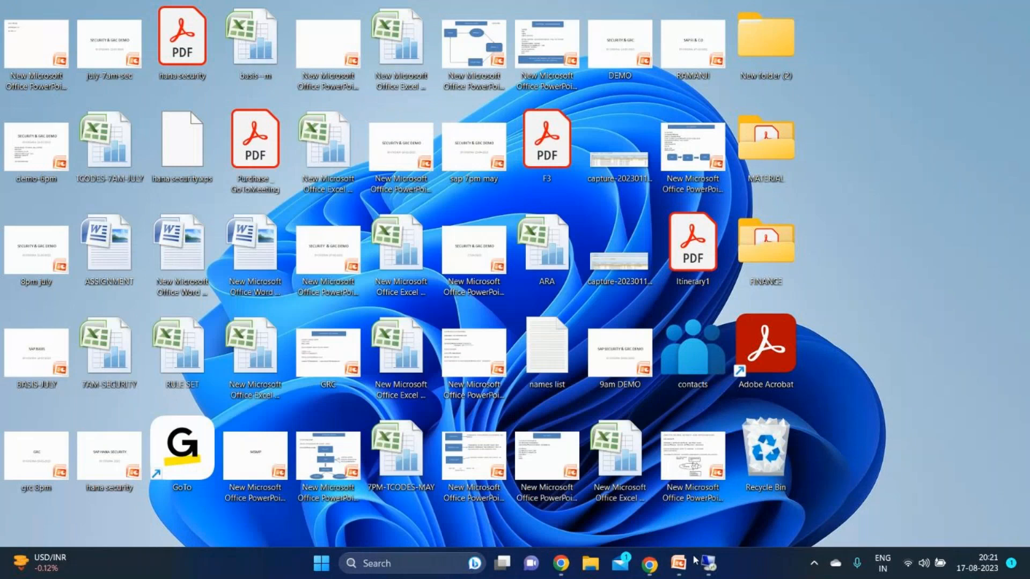
pyautogui.click(682, 567)
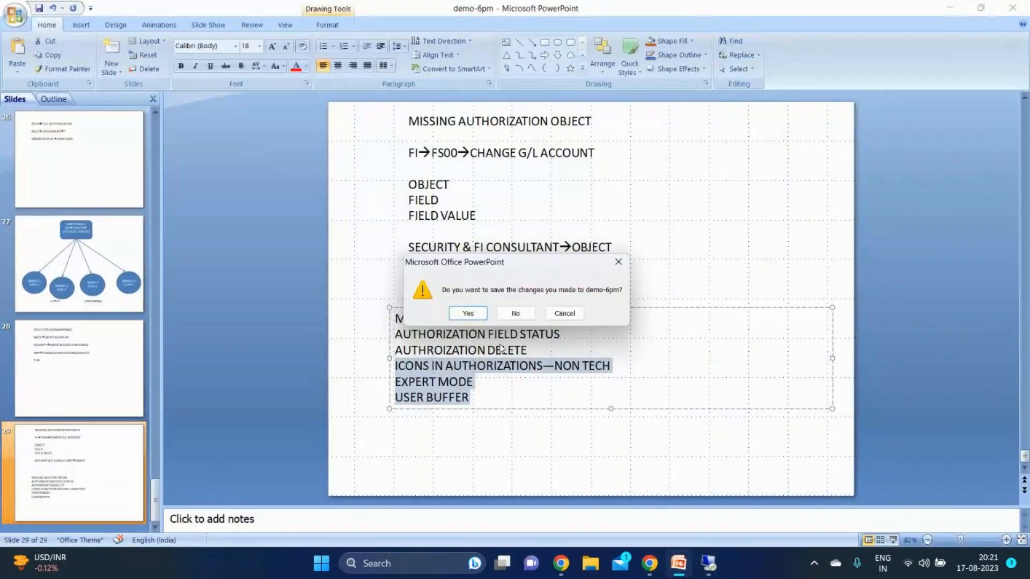
pyautogui.click(462, 317)
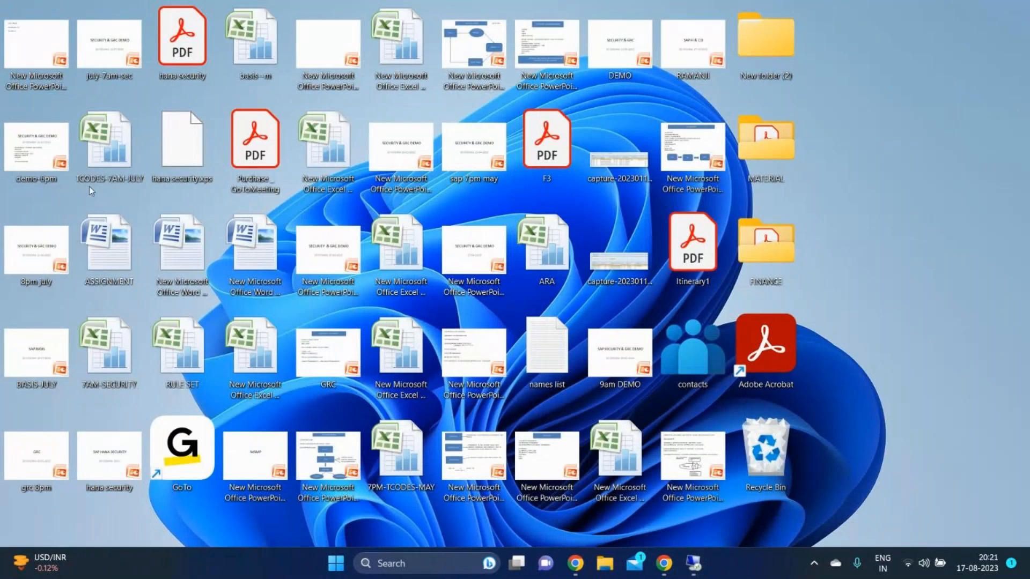
# Open New Microsoft Office PowerPoint Presentation (3) and add a blank slide after the POST-INSTALLATION STEPS slide
pyautogui.doubleClick(21, 275)
pyautogui.scroll(-6, 192, 465)
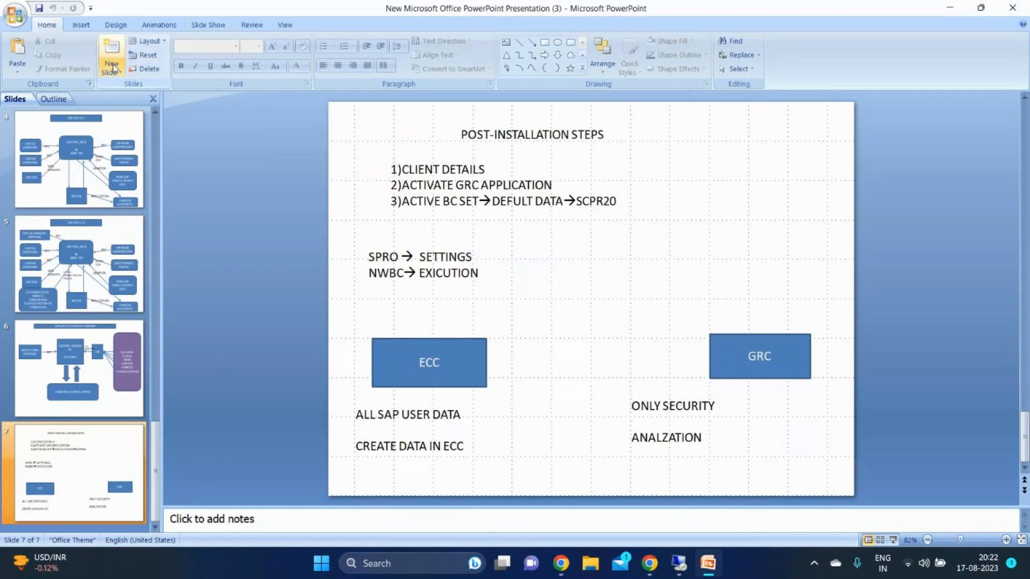
pyautogui.click(112, 70)
pyautogui.click(156, 228)
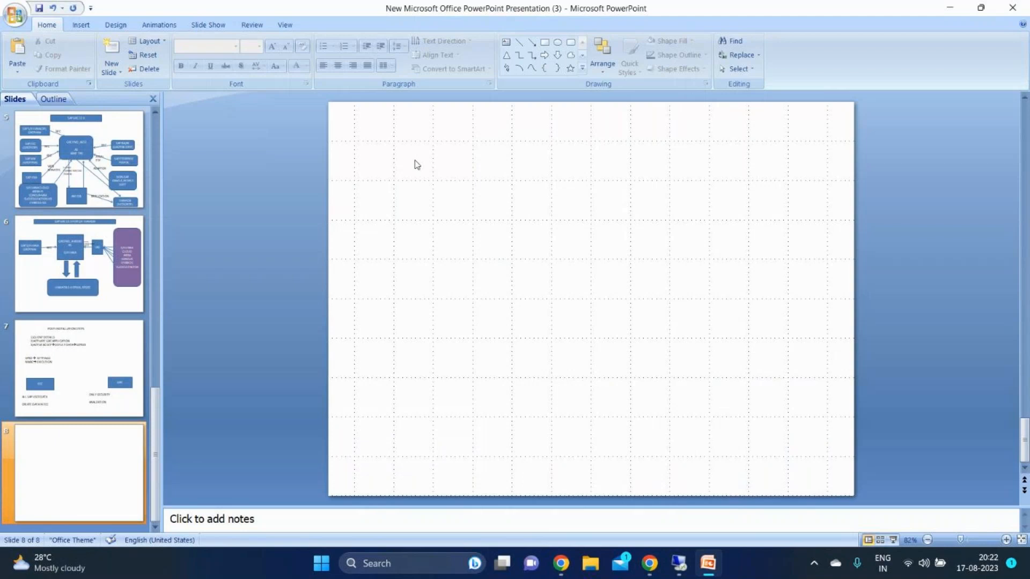
# Draw a wide rectangle centred near the top of the new slide and label it GRC SYSTEM INTEGRATED WITH DB
pyautogui.click(547, 47)
pyautogui.moveTo(460, 119); pyautogui.dragTo(723, 154)
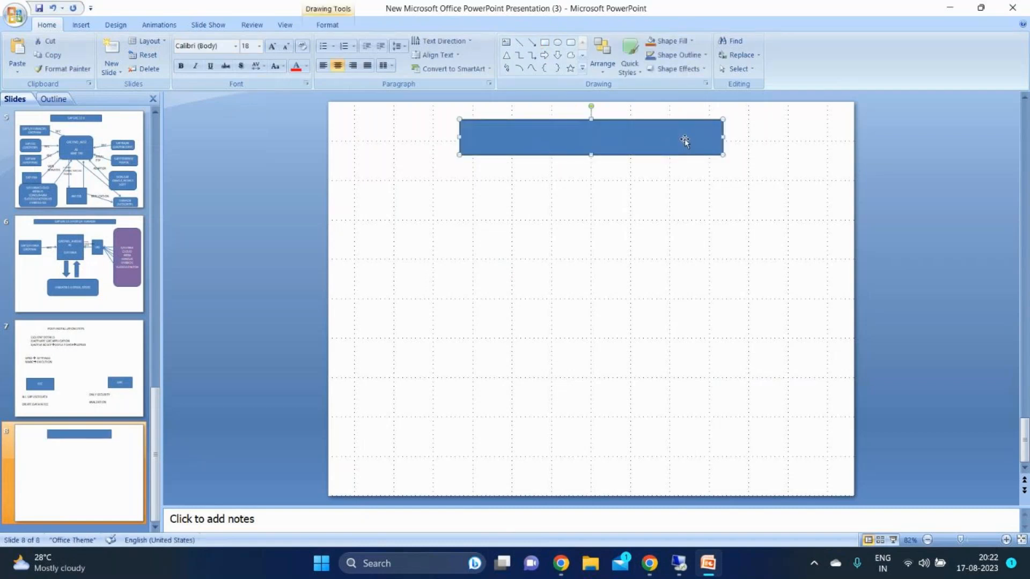
pyautogui.write('GRC SYSTEM INTEGRATED WITH DB')
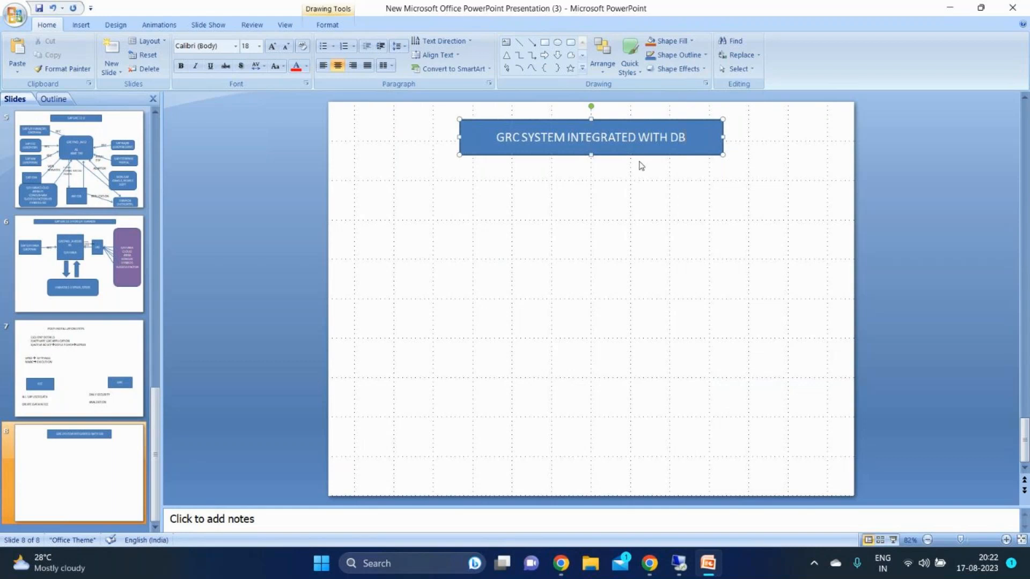
# Add a rectangle on the slide's left side, below the title box, and label it ECC OR S/4 HANA
pyautogui.click(544, 42)
pyautogui.moveTo(358, 236); pyautogui.dragTo(461, 299)
pyautogui.moveTo(407, 275); pyautogui.dragTo(407, 246)
pyautogui.write('S')
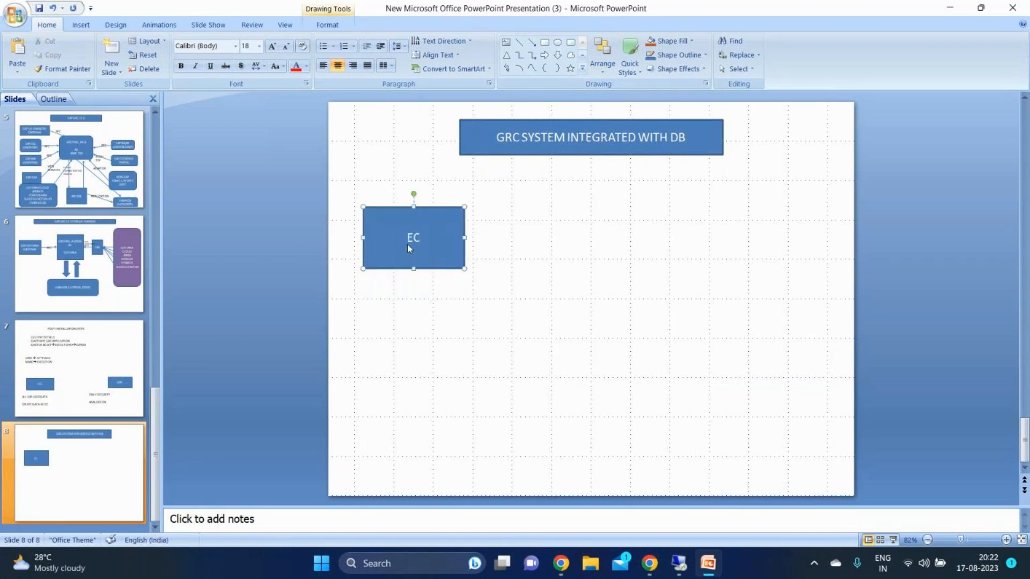
pyautogui.write('CC OR S/4 HANA')
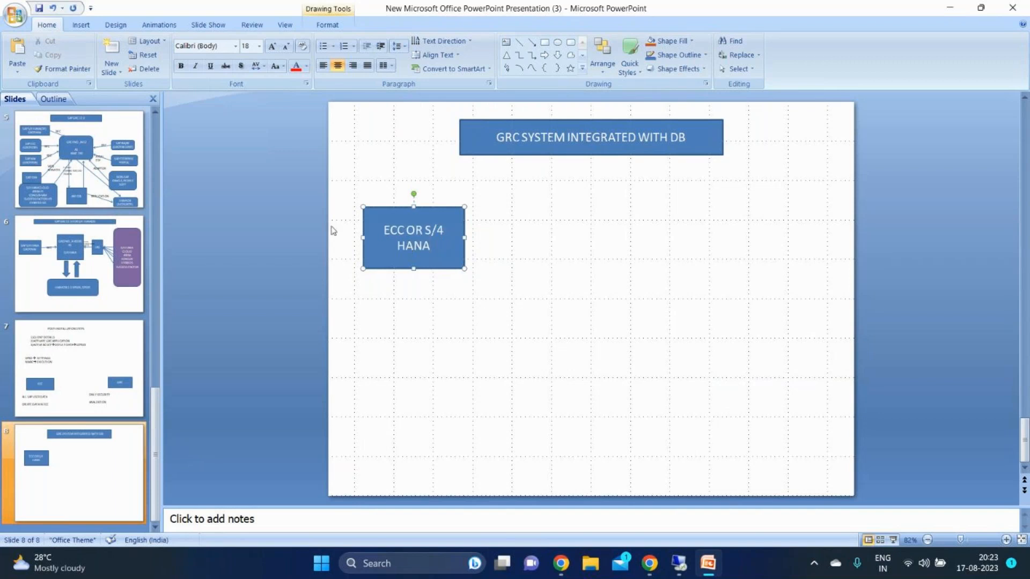
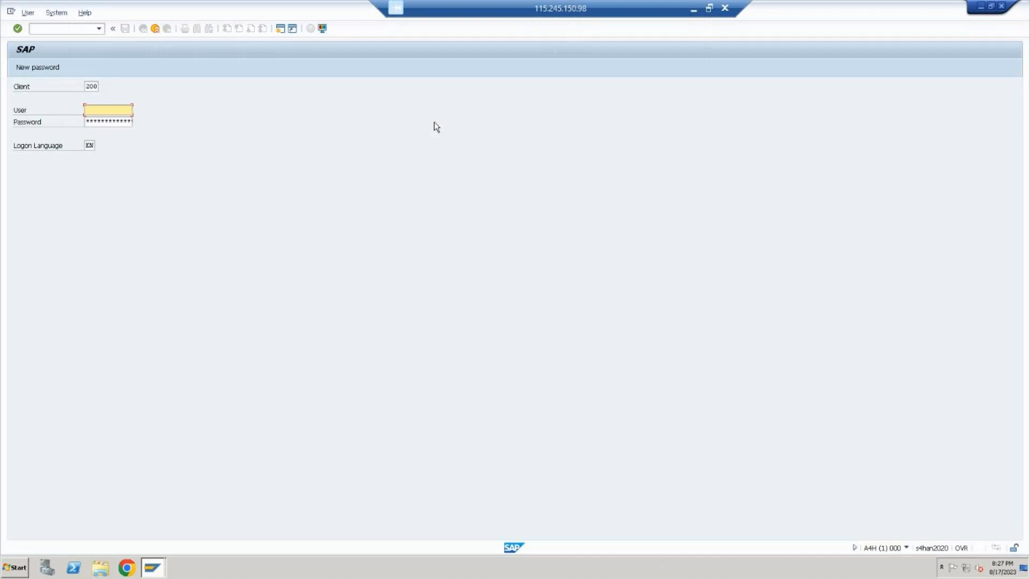
# Log on to client 200 with the user name and account password, and acknowledge the licence information message
pyautogui.press('Tab')
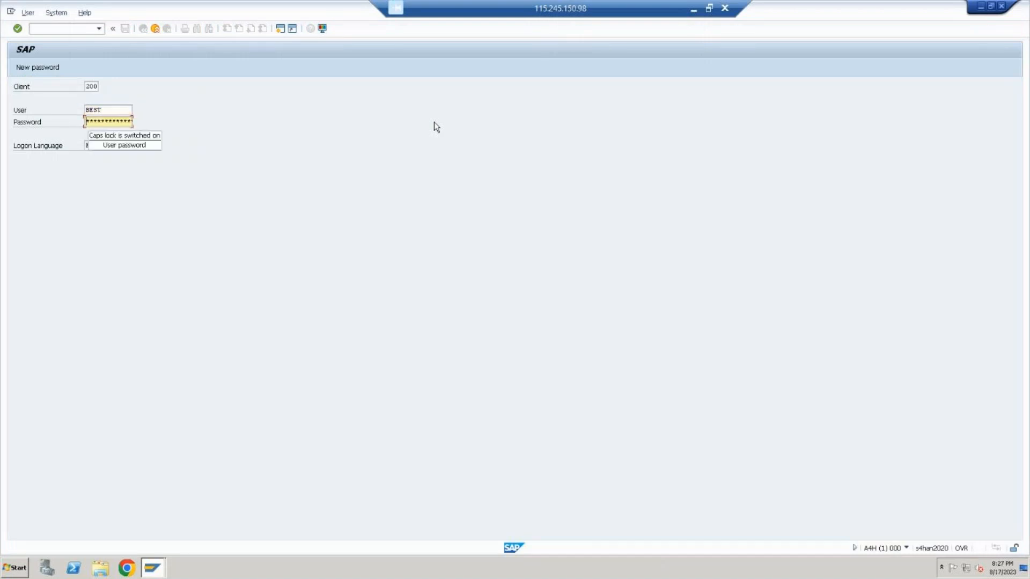
pyautogui.press('capslock')
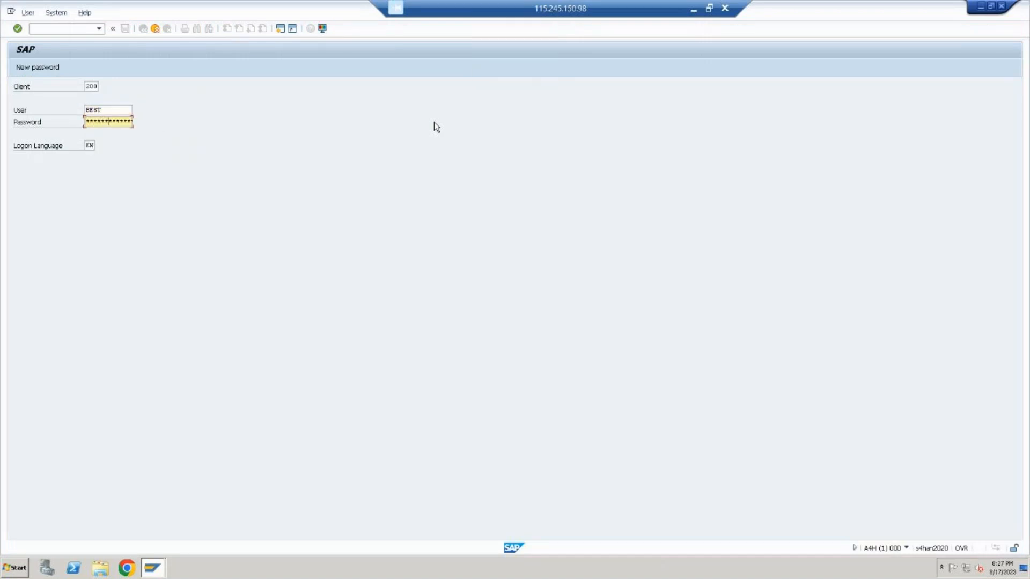
pyautogui.press('Return')
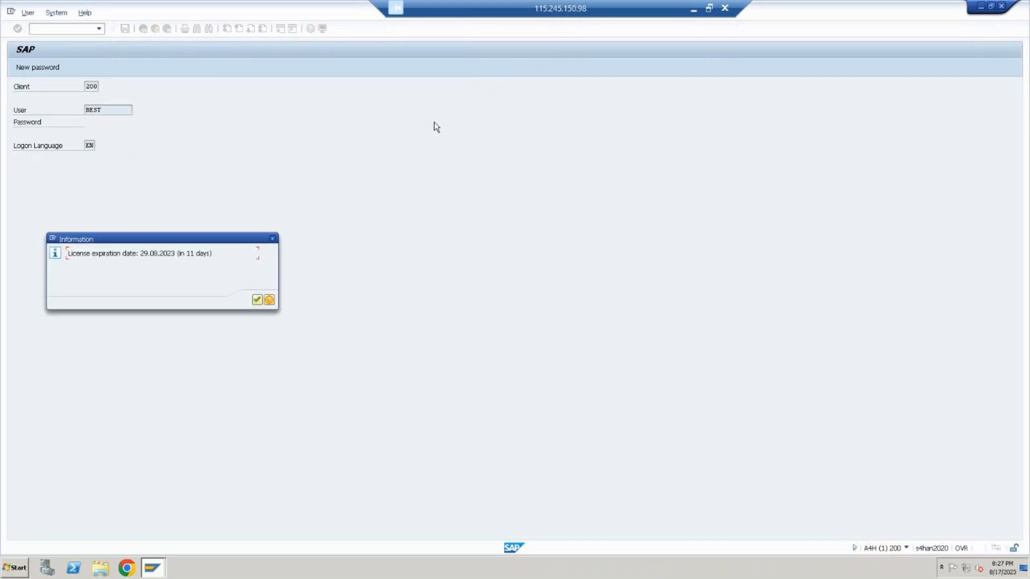
pyautogui.click(257, 301)
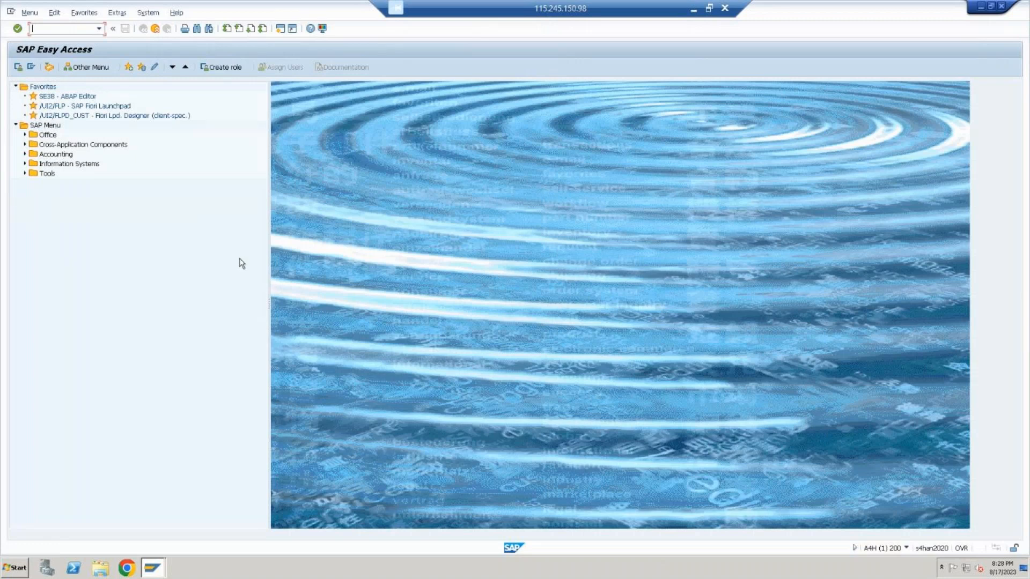
# Run transaction sm59 and start creating a new RFC destination
pyautogui.write('sm59')
pyautogui.press('Return')
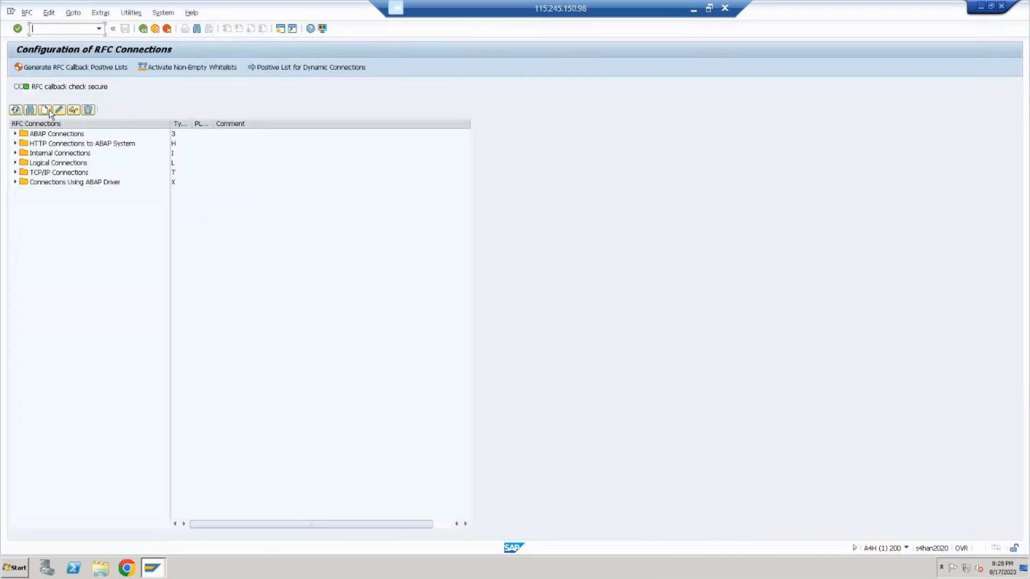
pyautogui.click(48, 110)
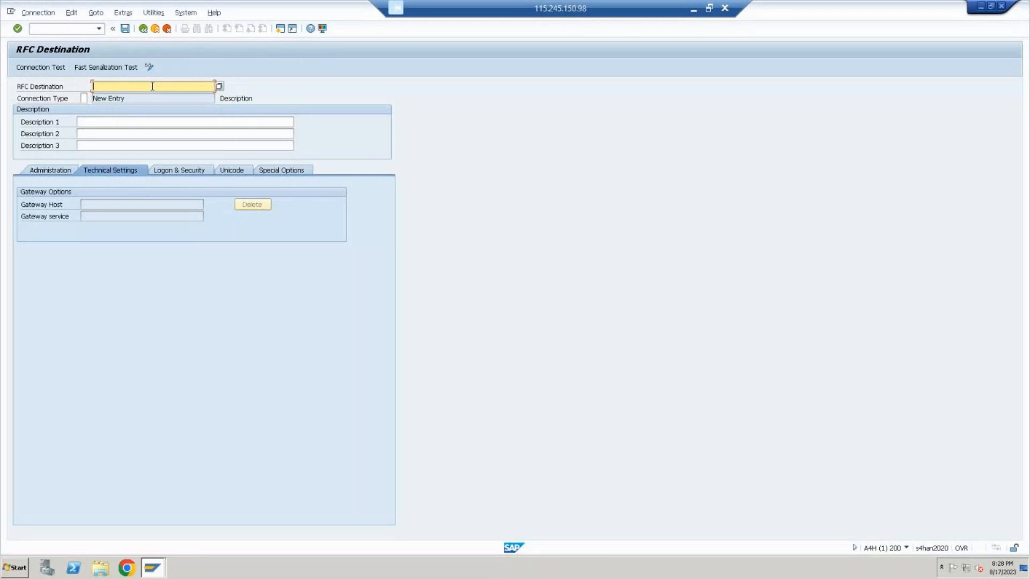
# Name the new RFC destination GRC_S4HANA in capital letters
pyautogui.write('grc_s4han')
pyautogui.press('BackSpace')
pyautogui.press('BackSpace')
pyautogui.press('BackSpace')
pyautogui.press('BackSpace')
pyautogui.press('BackSpace')
pyautogui.press('BackSpace')
pyautogui.press('BackSpace')
pyautogui.press('BackSpace')
pyautogui.press('BackSpace')
pyautogui.press('capslock')
pyautogui.write('G')
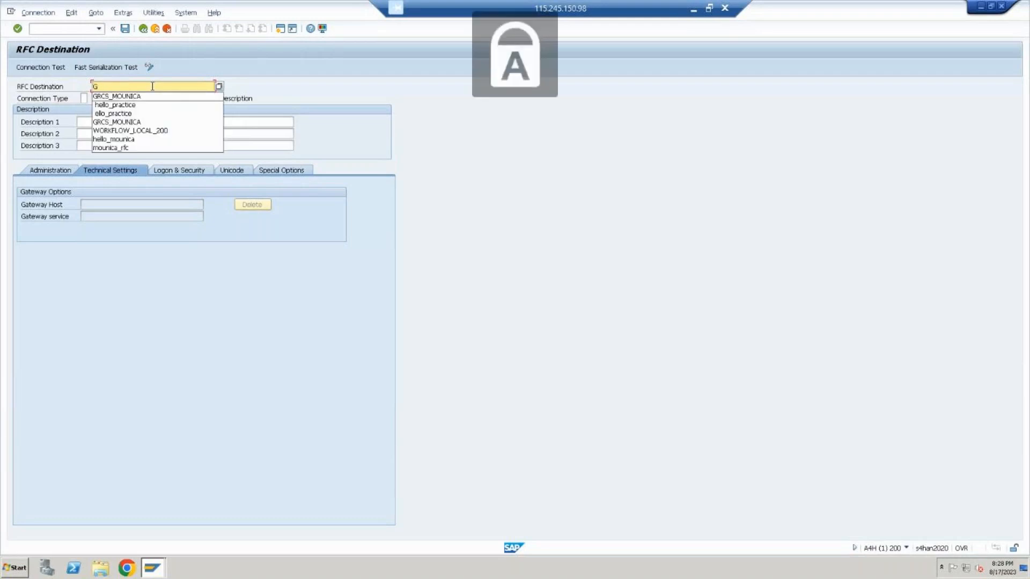
pyautogui.write('RC_')
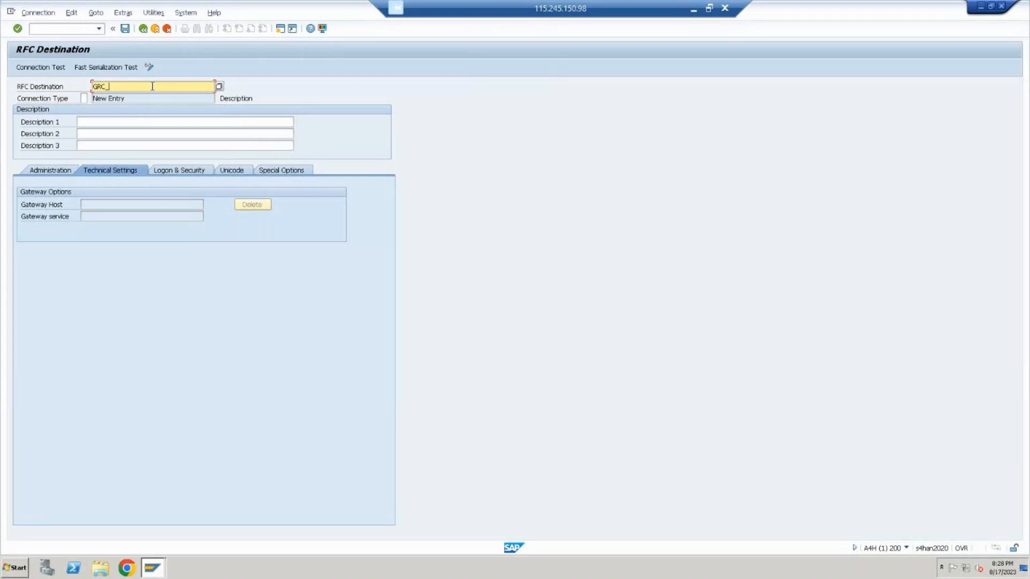
pyautogui.write('S4HANA')
# Set the destination's connection type to 3, Connection to ABAP System
pyautogui.click(84, 98)
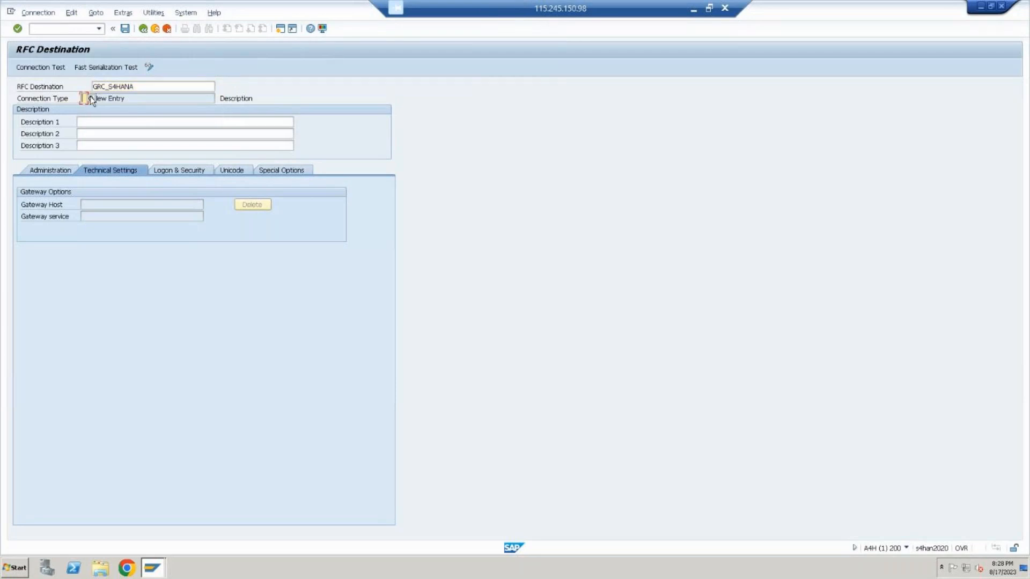
pyautogui.click(88, 99)
pyautogui.click(88, 128)
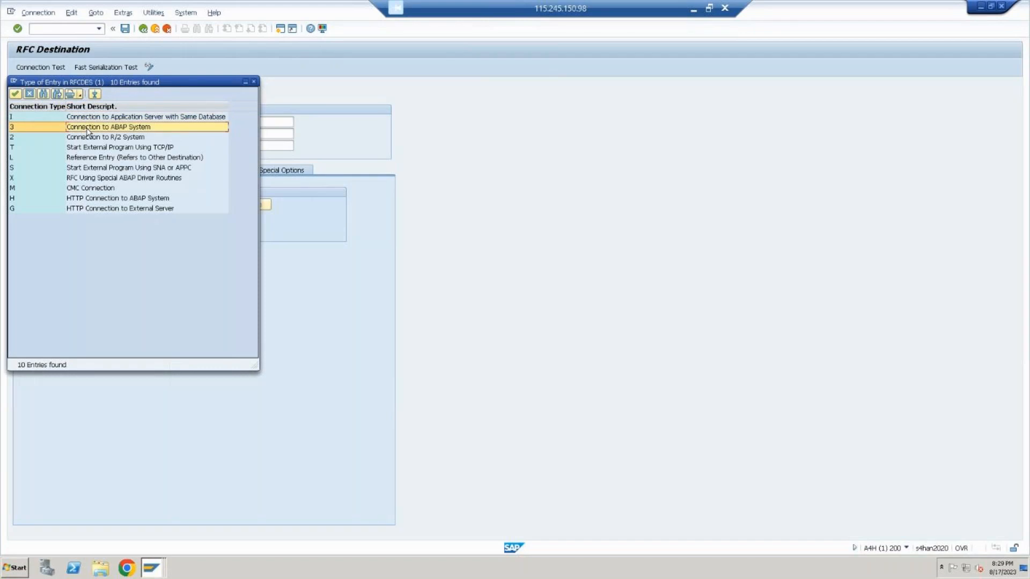
pyautogui.doubleClick(88, 128)
# Enter GRC_S4HANA CONNECTION BY plus the creator's name as Description 1 and confirm the destination's header data
pyautogui.click(96, 120)
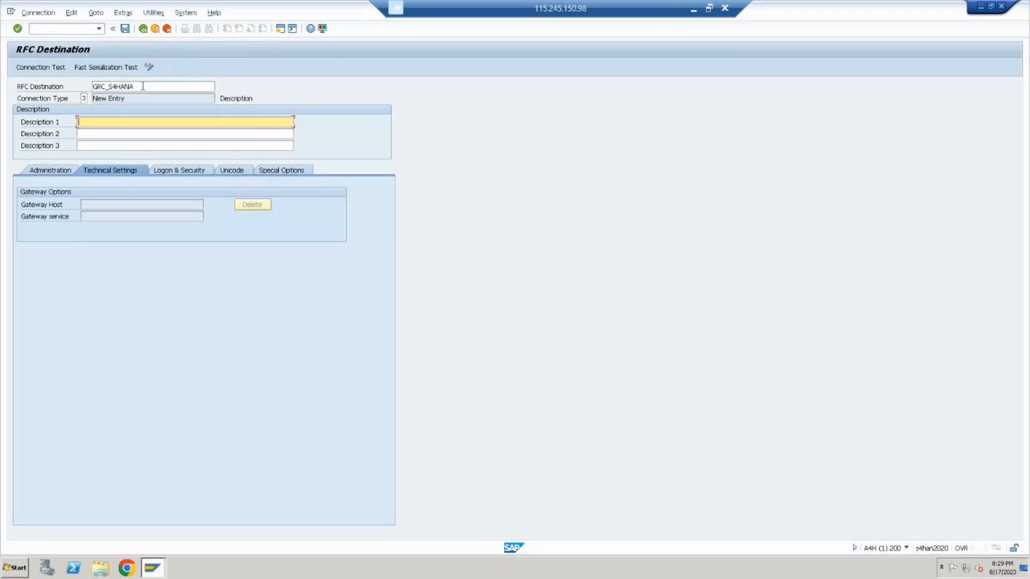
pyautogui.write('GRC_')
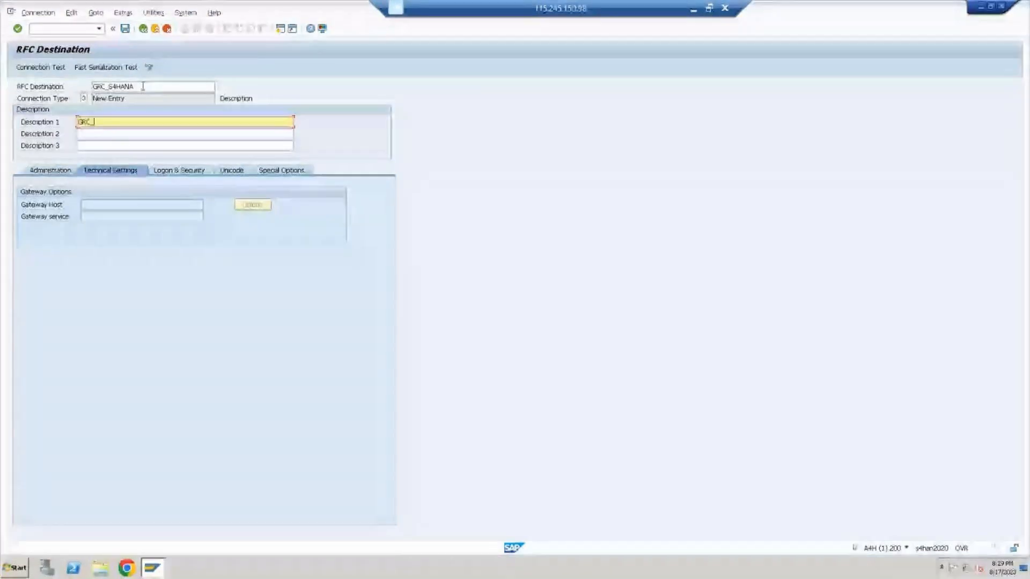
pyautogui.write('S4')
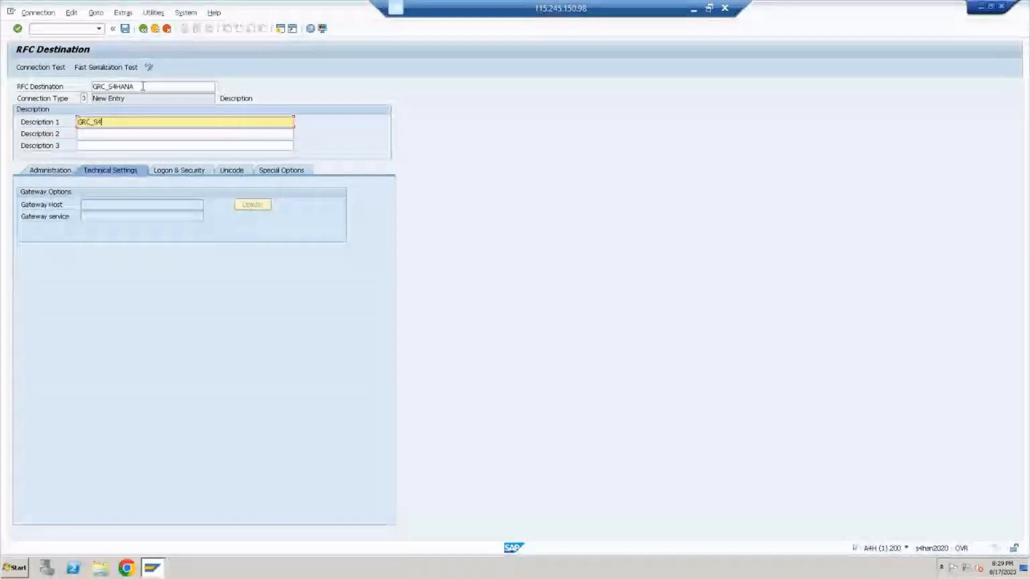
pyautogui.write('HANA ')
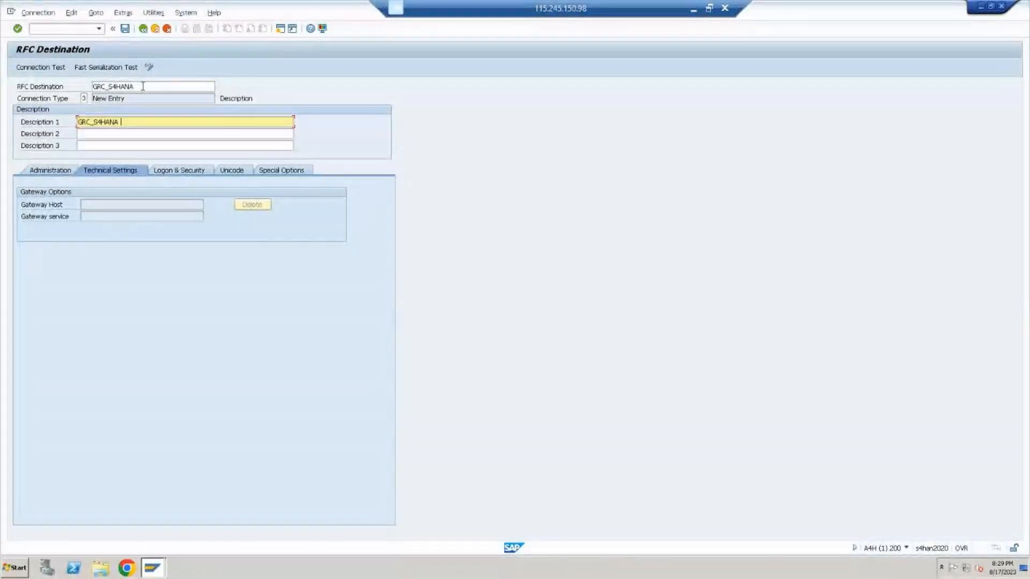
pyautogui.write('CONNECTION BY KRISHNA')
pyautogui.press('Return')
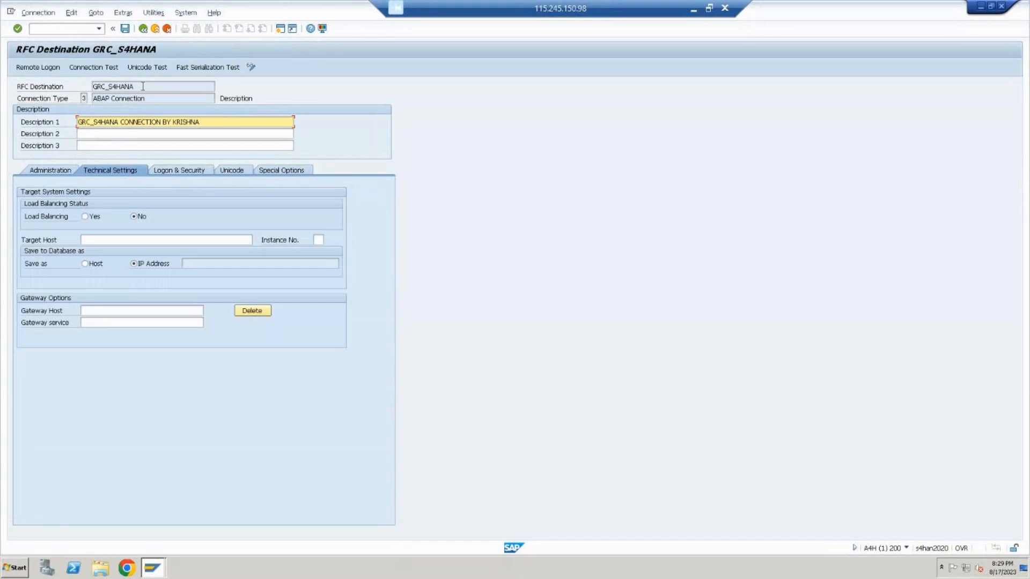
# Look up the server of the S/4 HANA entry in SAP Logon and compare it with the integration diagram in PowerPoint
pyautogui.click(132, 242)
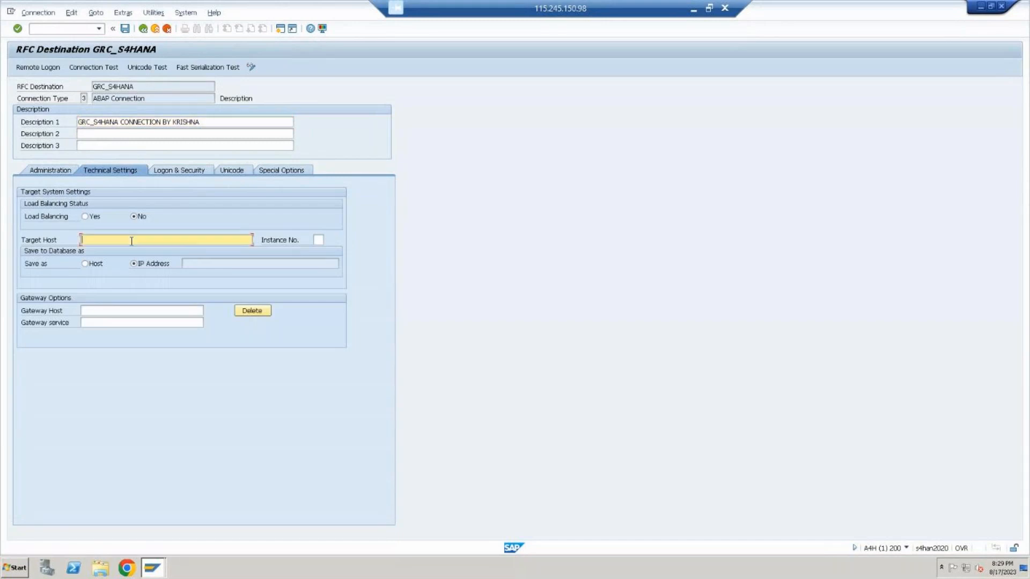
pyautogui.moveTo(156, 569)
pyautogui.click(143, 542)
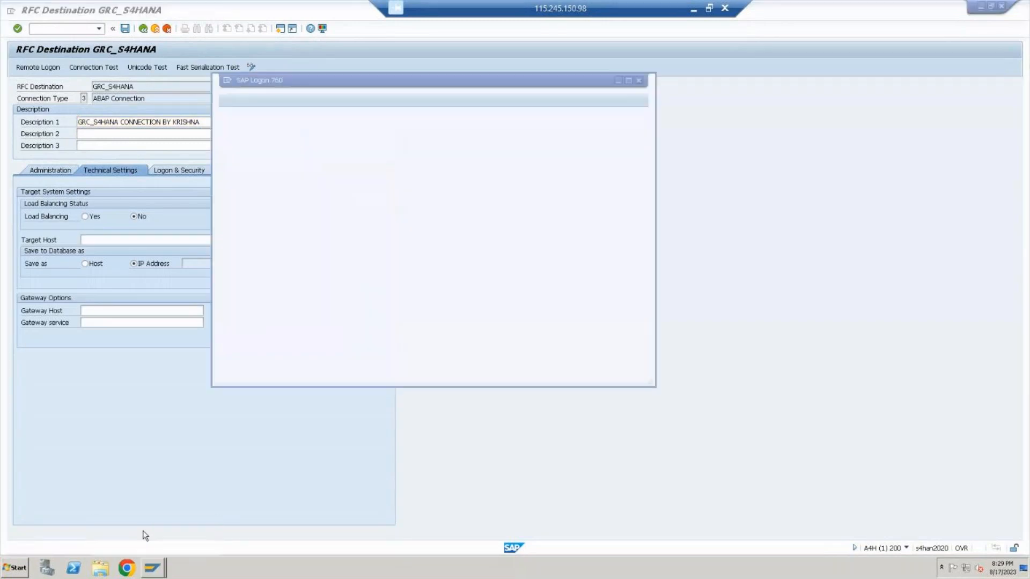
pyautogui.click(627, 82)
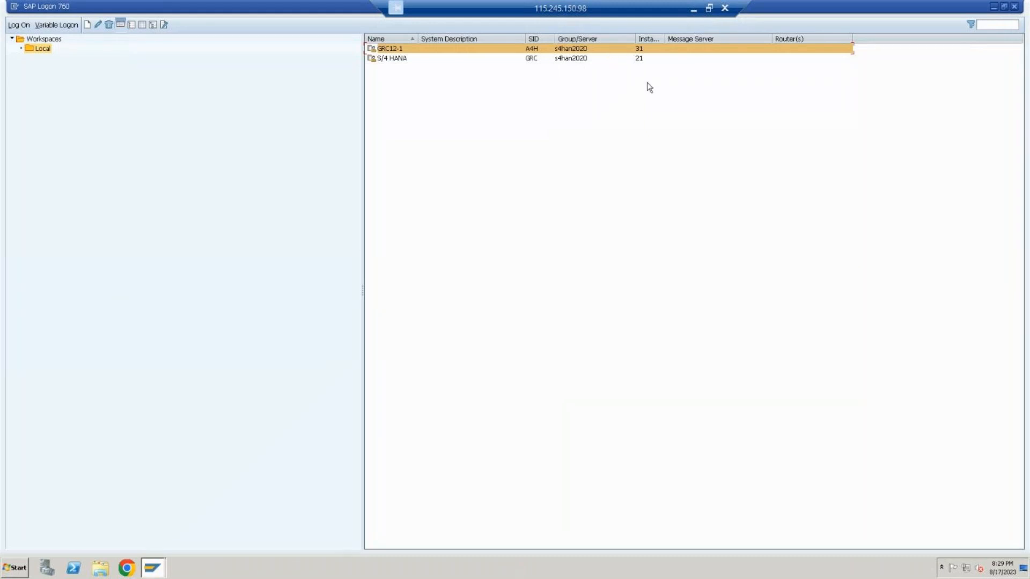
pyautogui.click(606, 59)
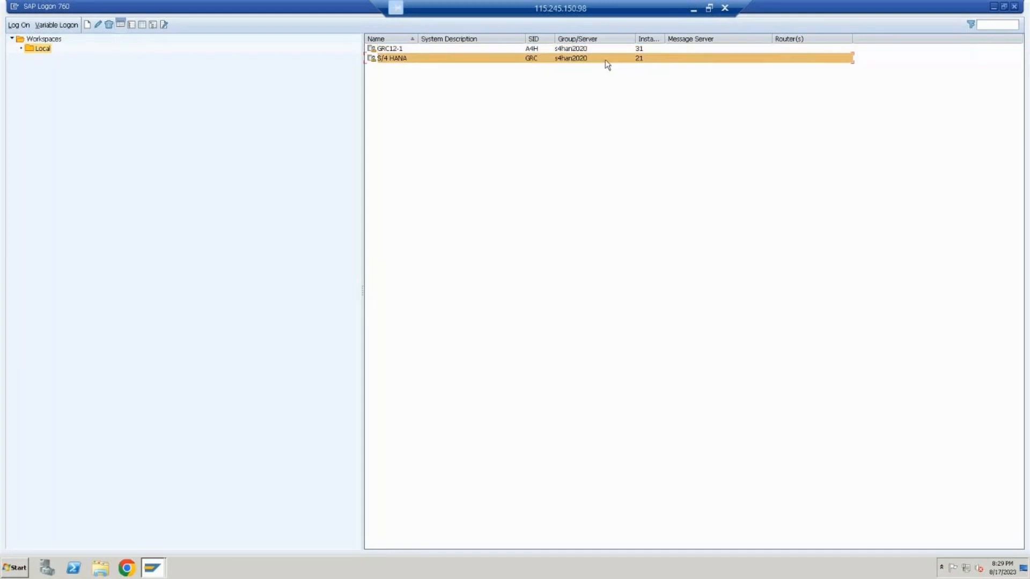
pyautogui.click(605, 49)
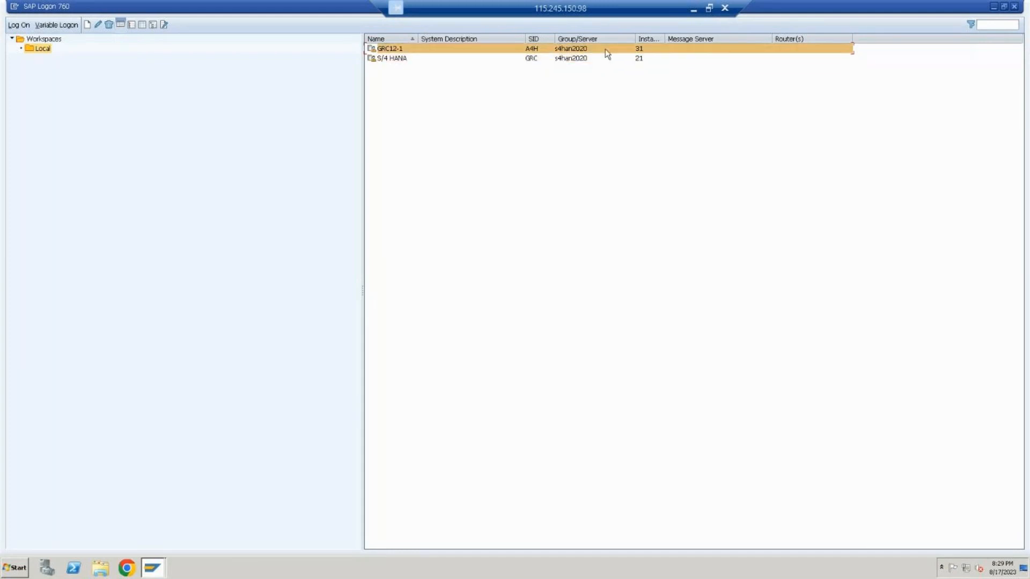
pyautogui.click(611, 58)
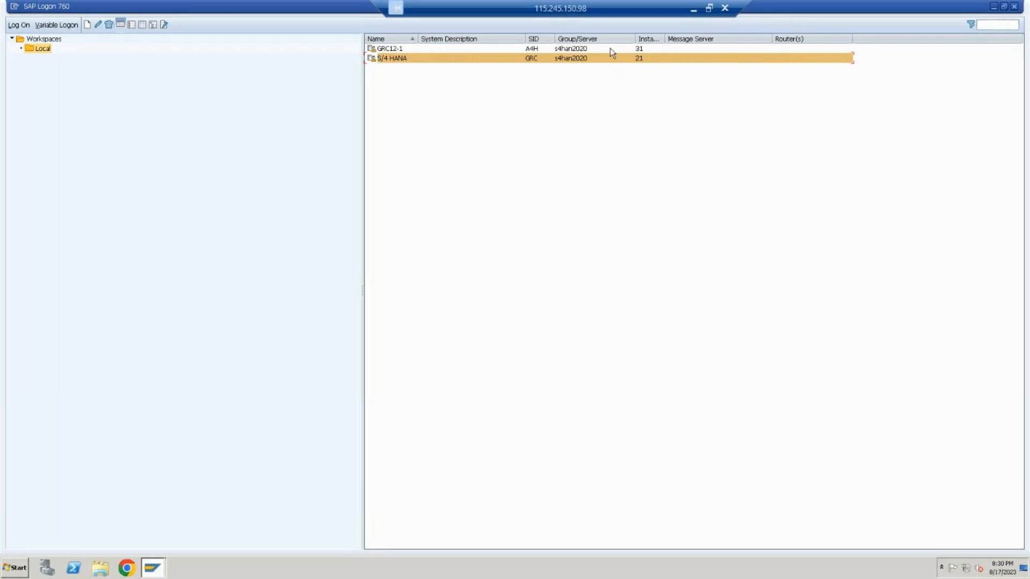
pyautogui.click(693, 9)
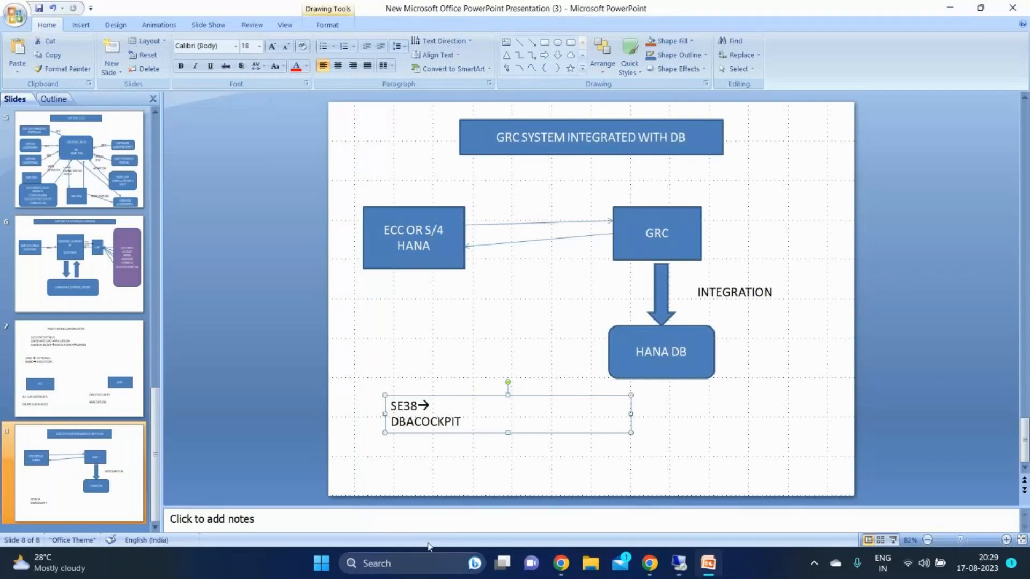
pyautogui.click(692, 563)
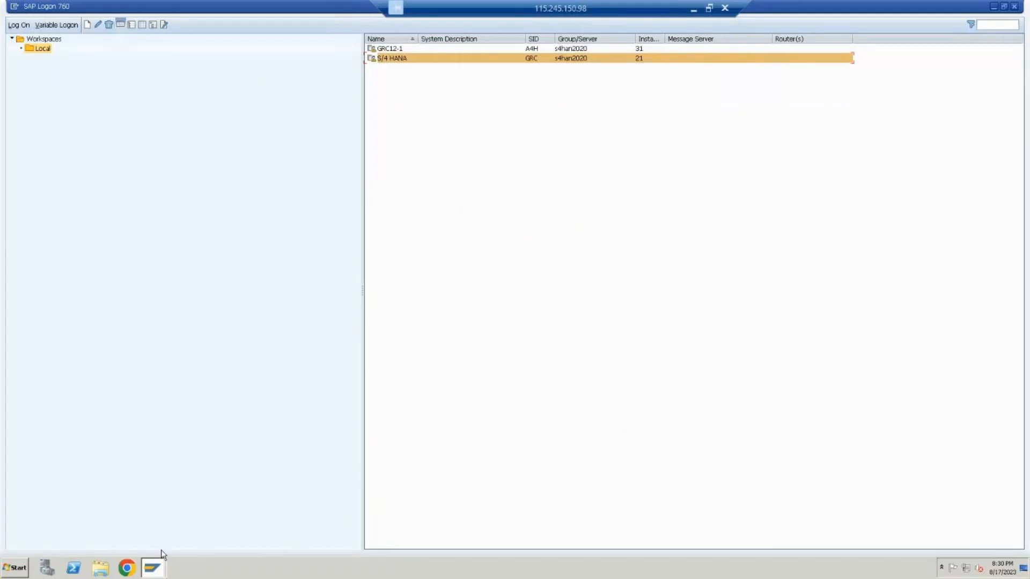
# Return to the GRC_S4HANA destination and set its target host to s4han2020
pyautogui.click(164, 571)
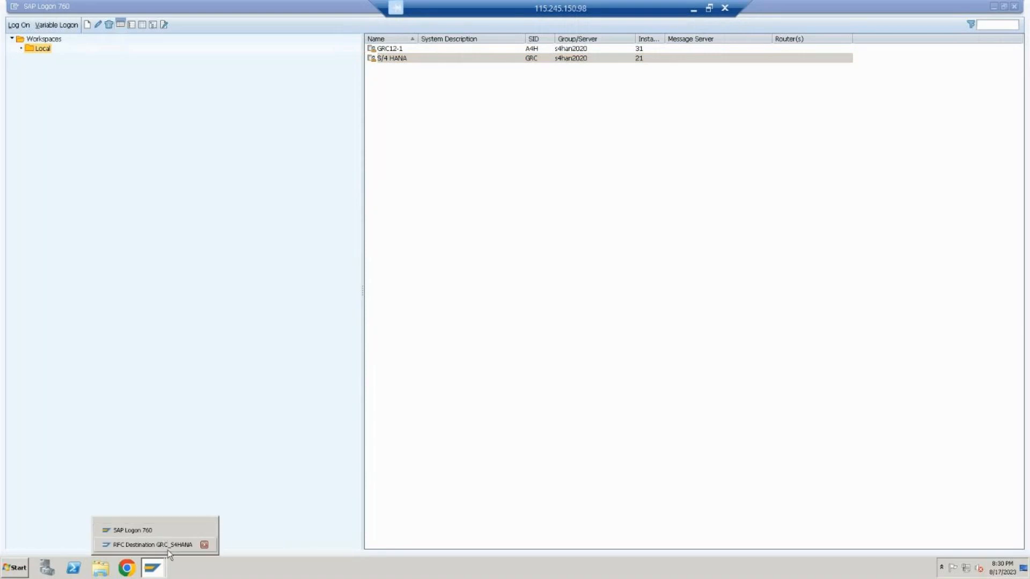
pyautogui.click(168, 549)
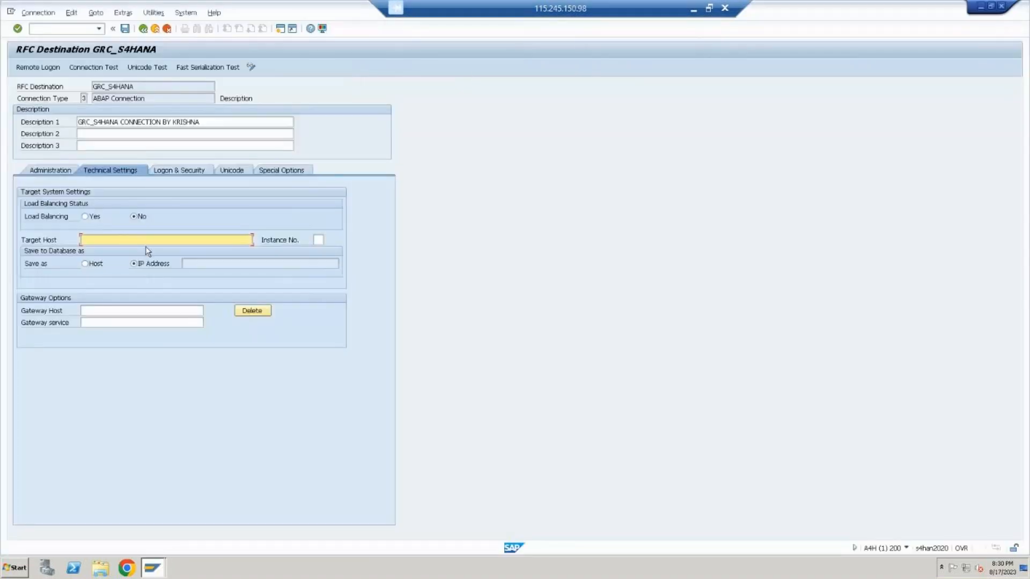
pyautogui.press('capslock')
pyautogui.write('s4han2020')
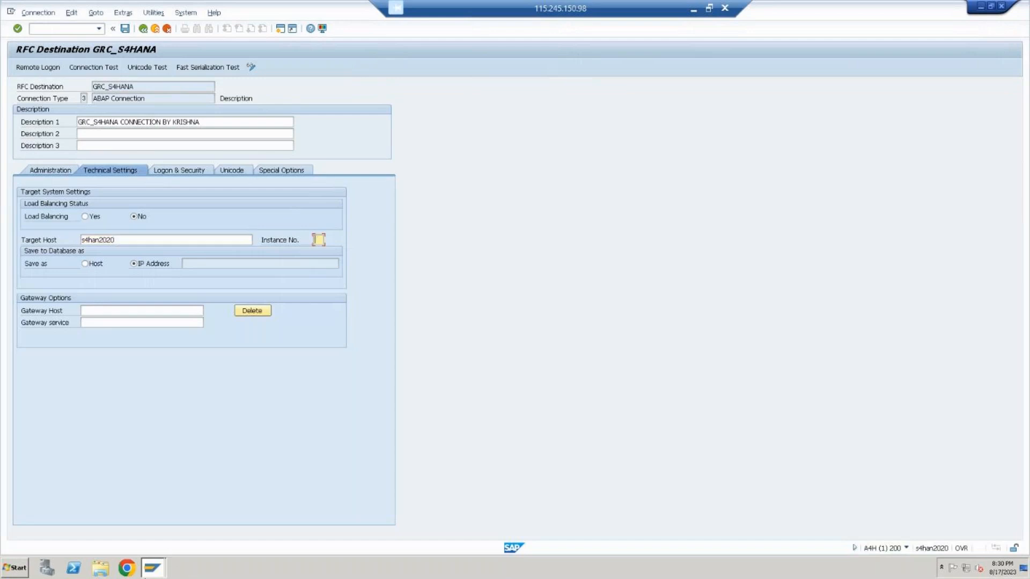
# Check the S/4 HANA entry's instance in SAP Logon, then set the destination's instance number to 21 and confirm the target settings
pyautogui.click(162, 573)
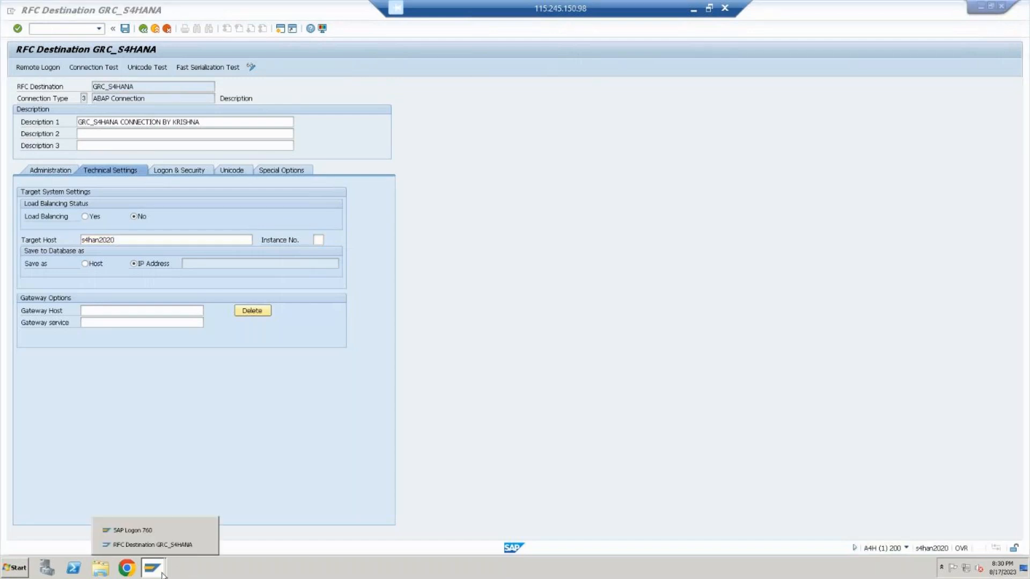
pyautogui.click(166, 531)
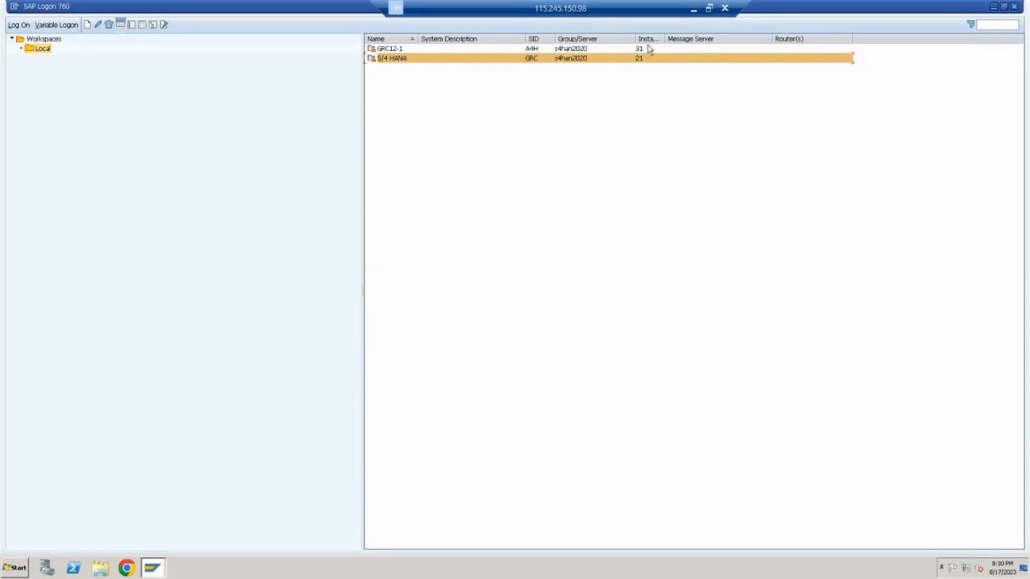
pyautogui.click(692, 8)
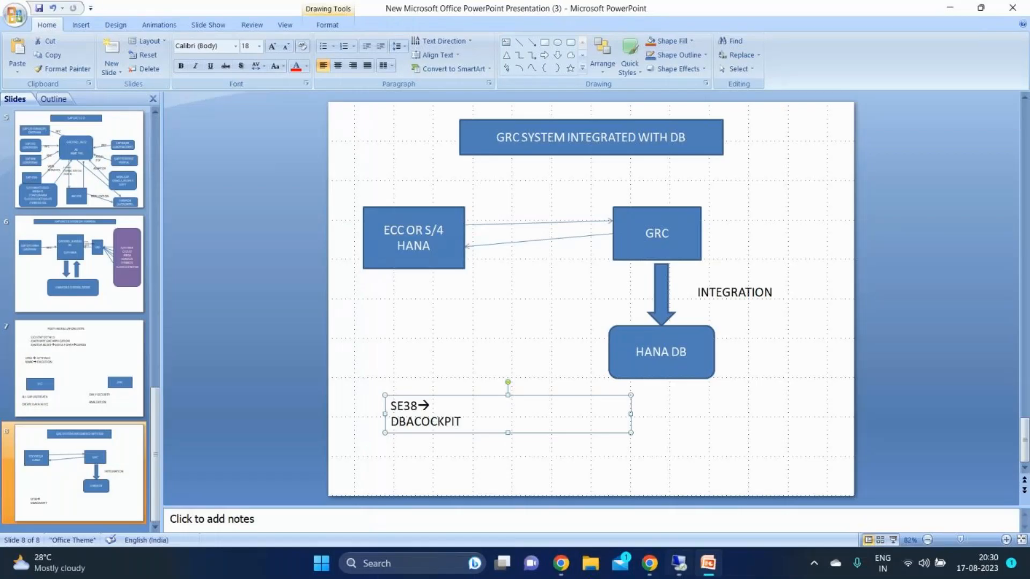
pyautogui.click(506, 566)
pyautogui.click(153, 568)
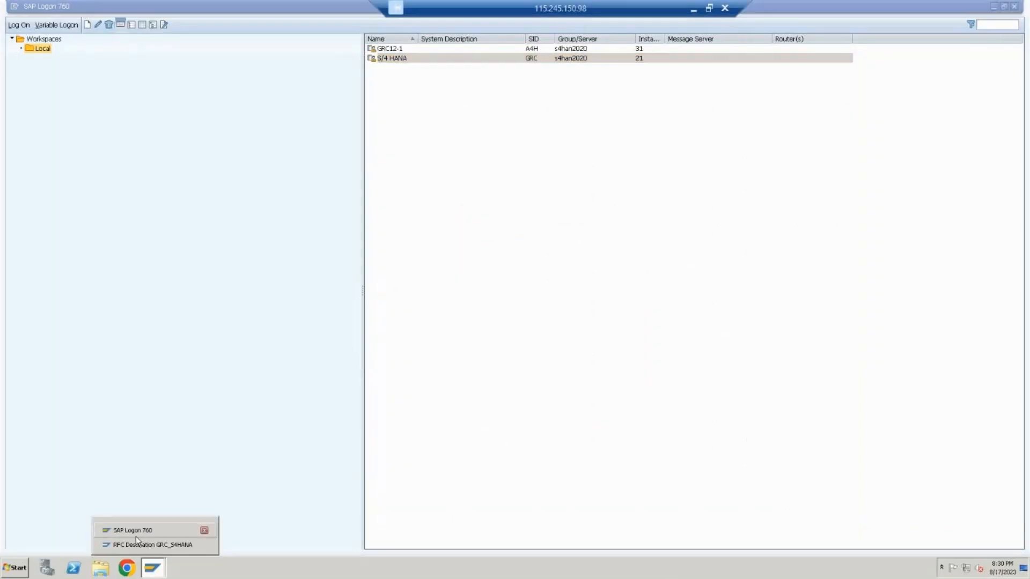
pyautogui.click(147, 545)
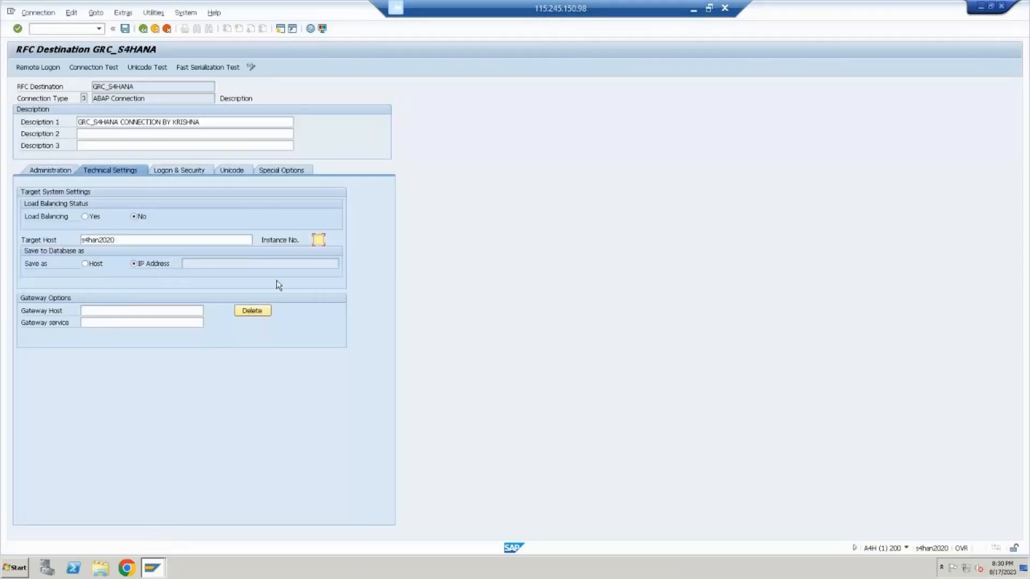
pyautogui.press('Return')
pyautogui.moveTo(185, 265); pyautogui.dragTo(243, 258)
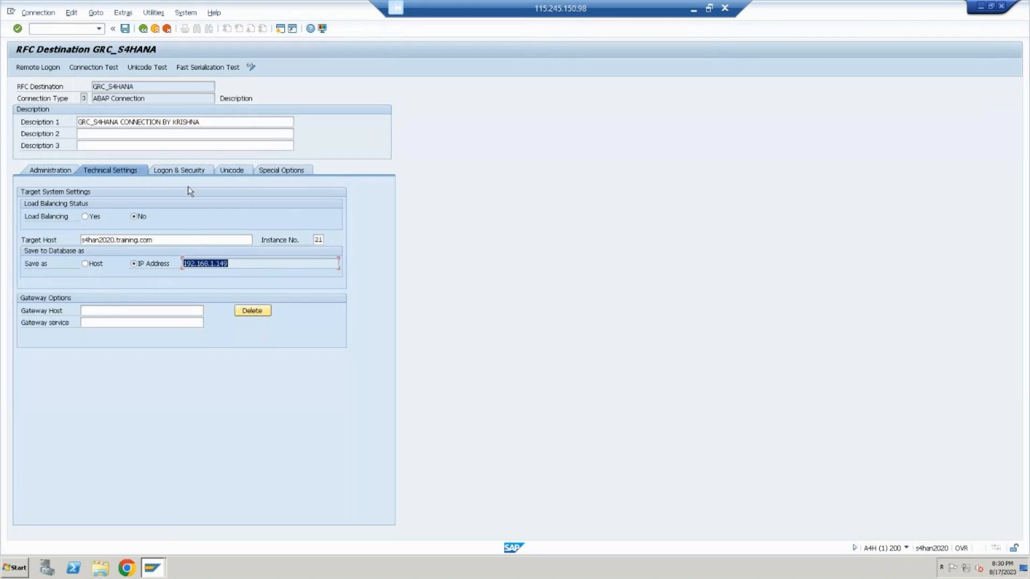
# Set the logon language of the GRC_S4HANA destination to en in its logon and security settings
pyautogui.click(197, 166)
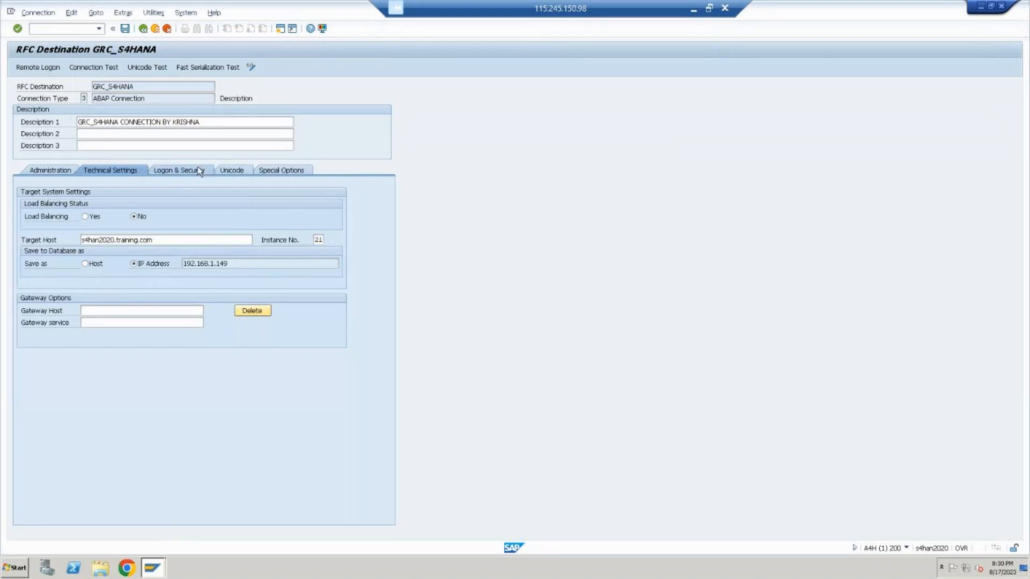
pyautogui.click(78, 205)
pyautogui.write('EN')
pyautogui.press('Tab')
# Open the S/4 HANA system's logon screen from SAP Logon and check which client it uses
pyautogui.click(152, 568)
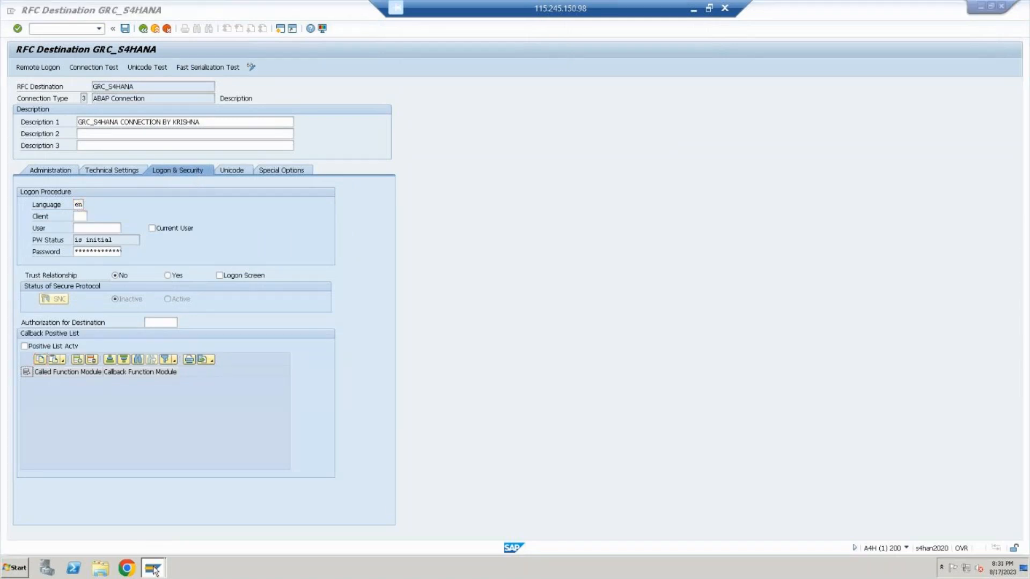
pyautogui.click(128, 530)
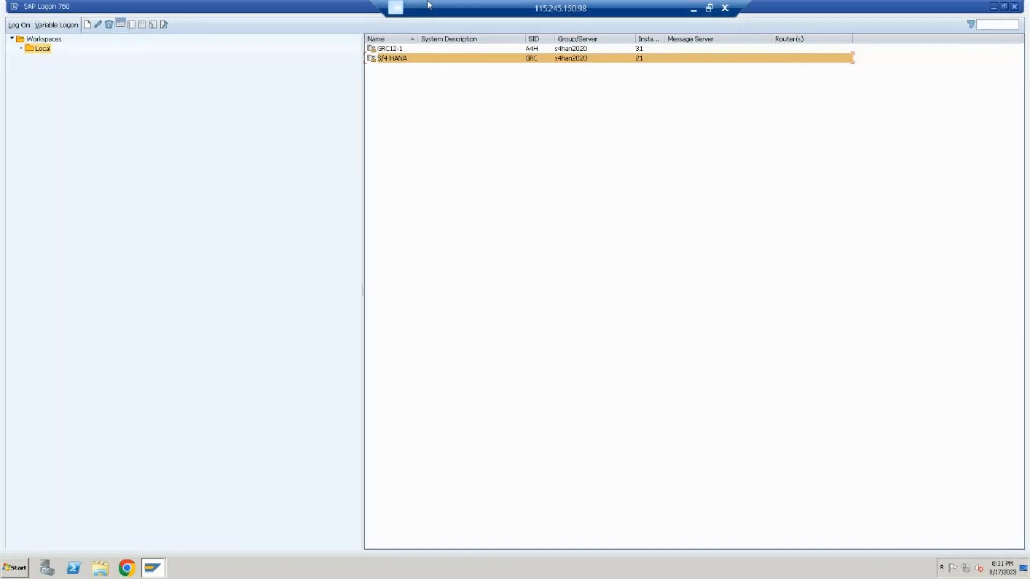
pyautogui.doubleClick(556, 59)
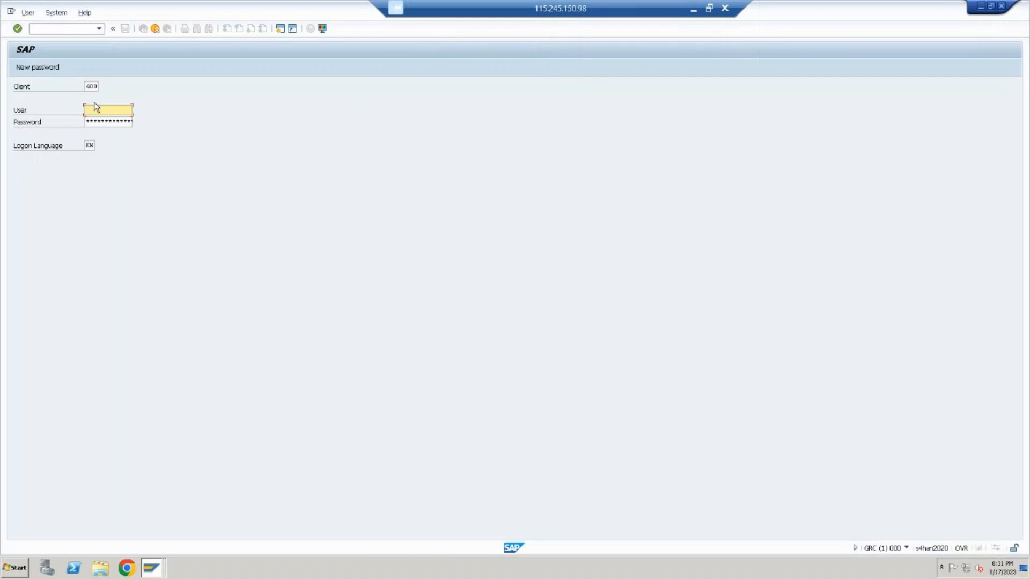
pyautogui.doubleClick(92, 86)
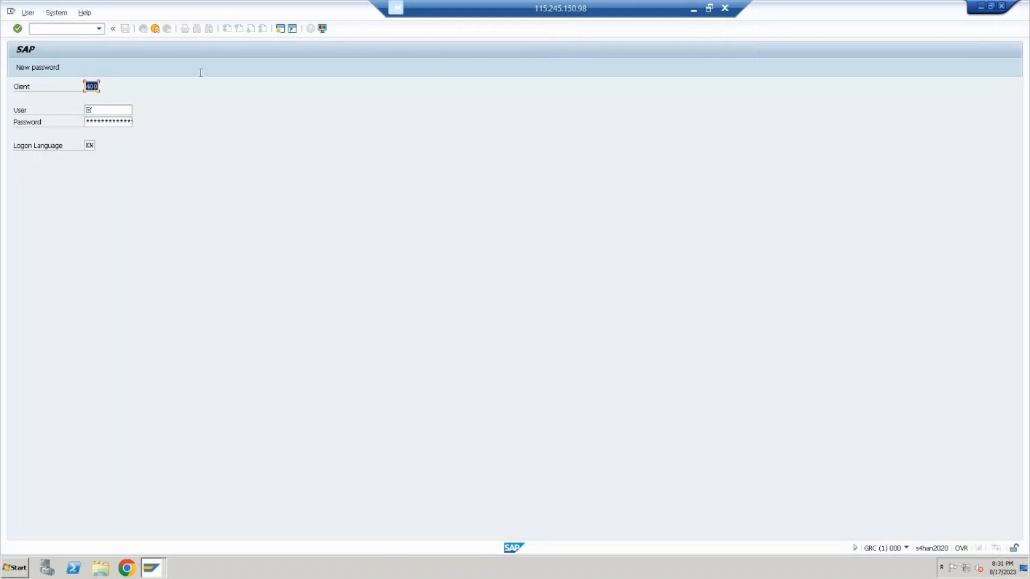
pyautogui.rightClick(152, 570)
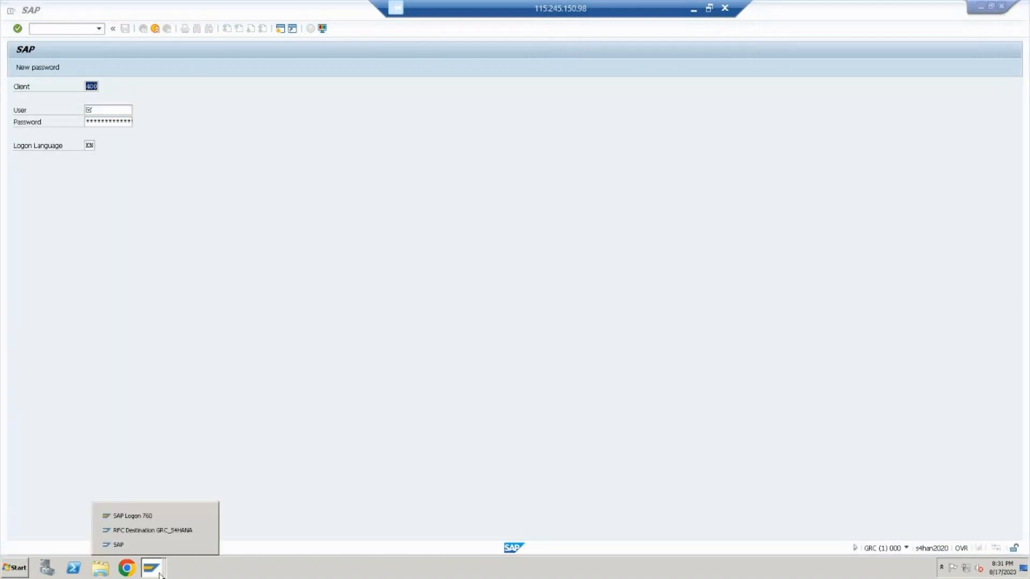
# Set the GRC_S4HANA destination's client to 400, enter the logon user and password, and save the destination
pyautogui.click(140, 529)
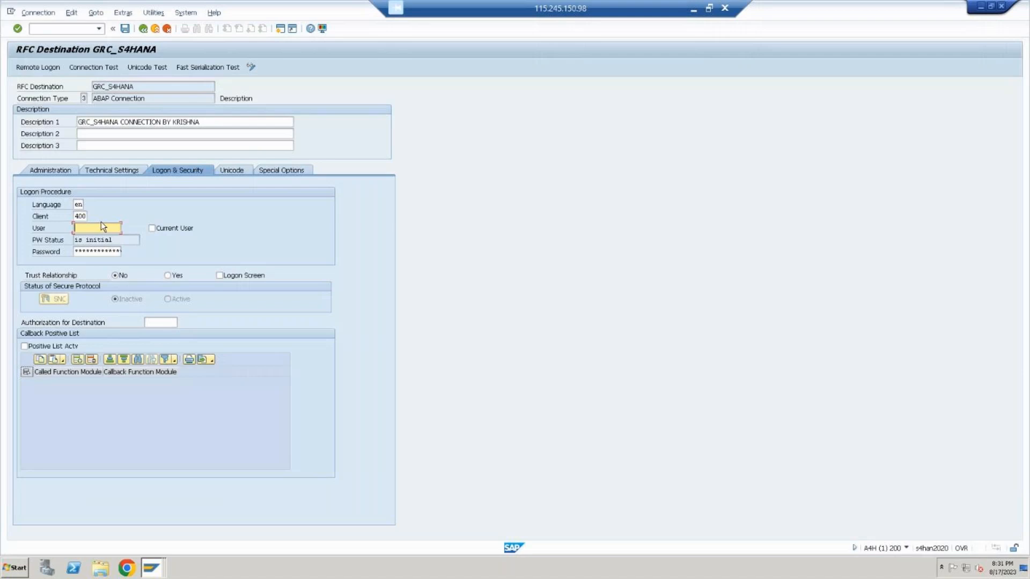
pyautogui.press('capslock')
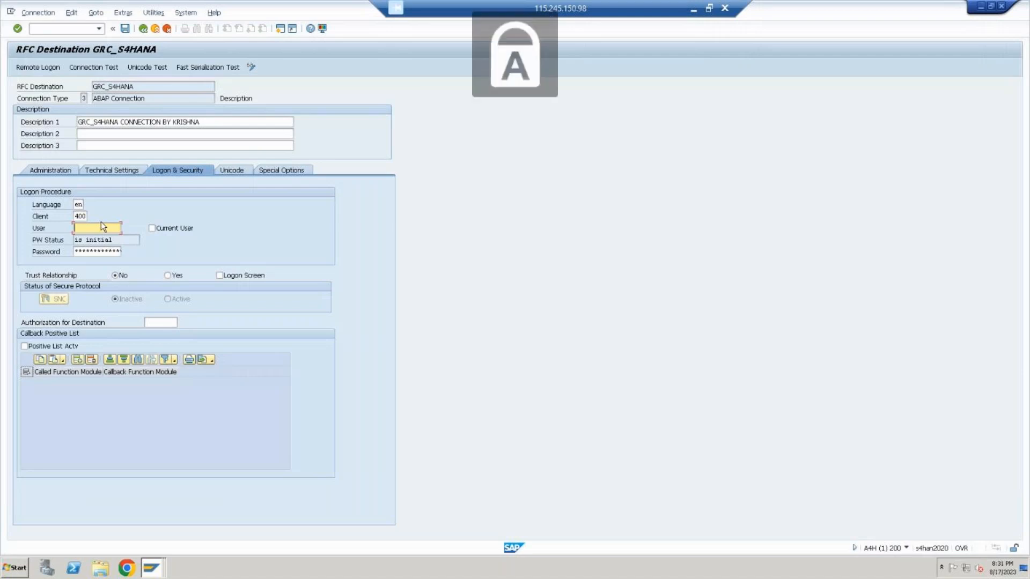
pyautogui.write('BEST')
pyautogui.press('Tab')
pyautogui.press('capslock')
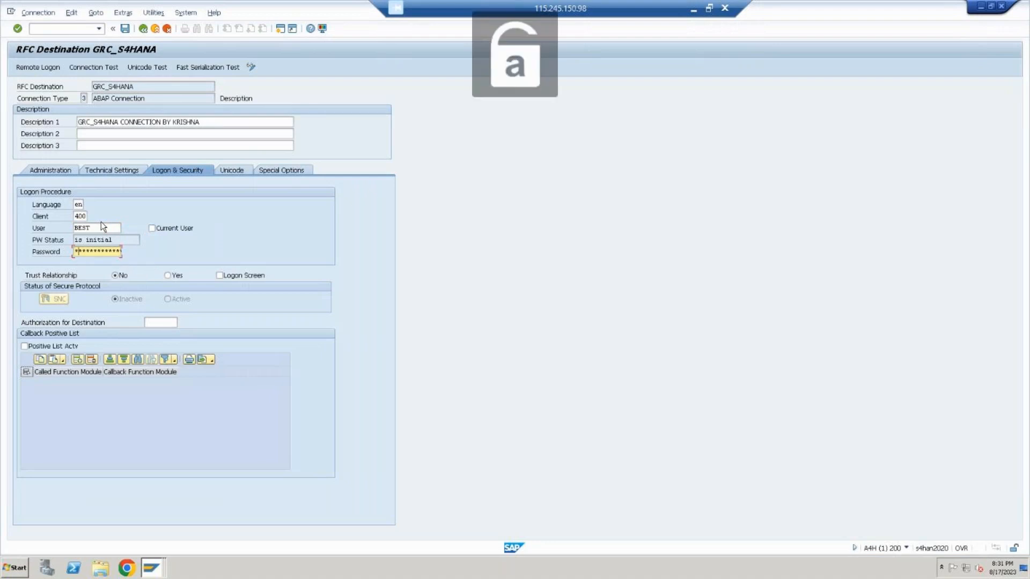
pyautogui.write('***')
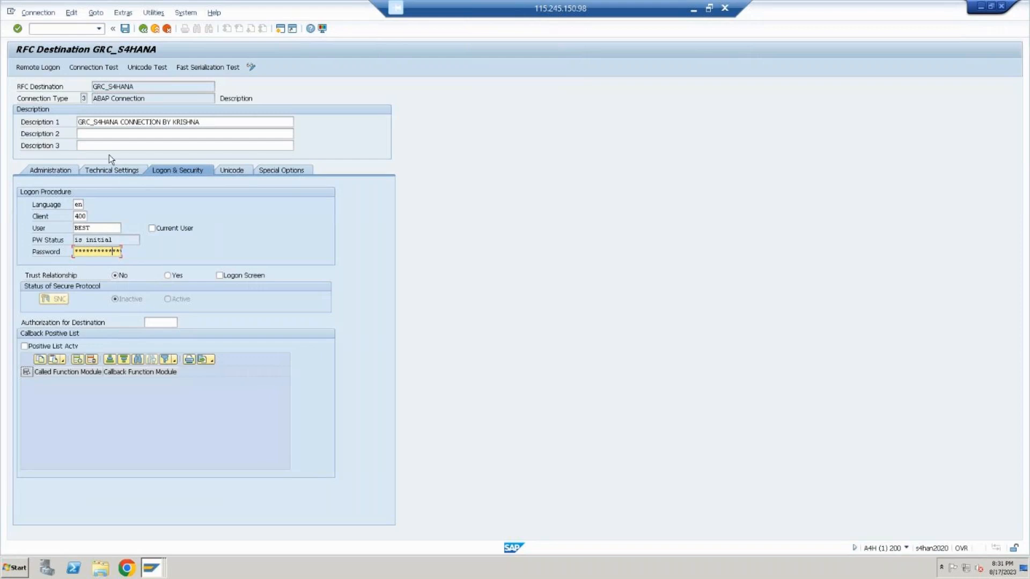
pyautogui.click(124, 29)
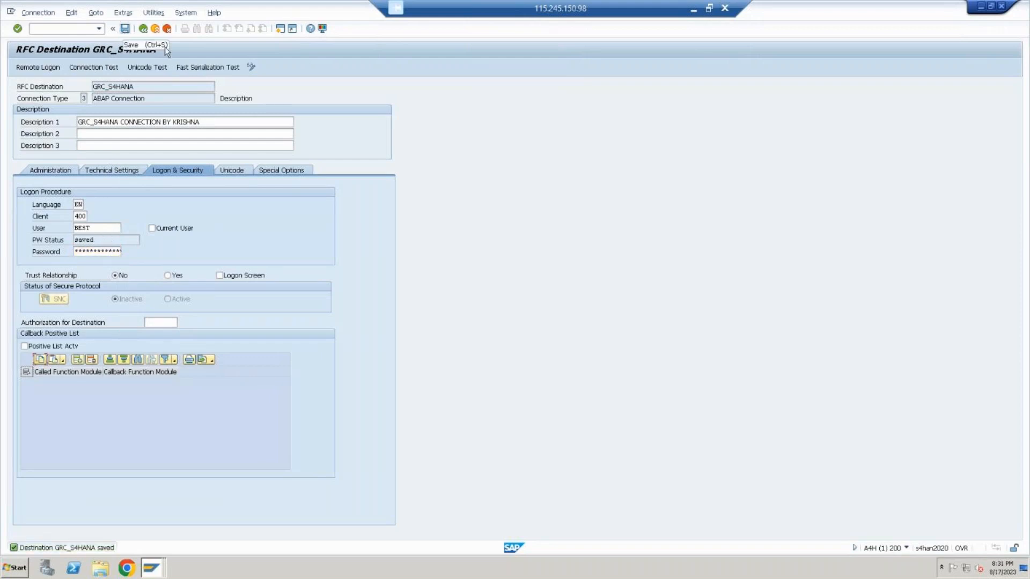
# Run the connection test for the GRC_S4HANA destination and return to its settings
pyautogui.click(158, 13)
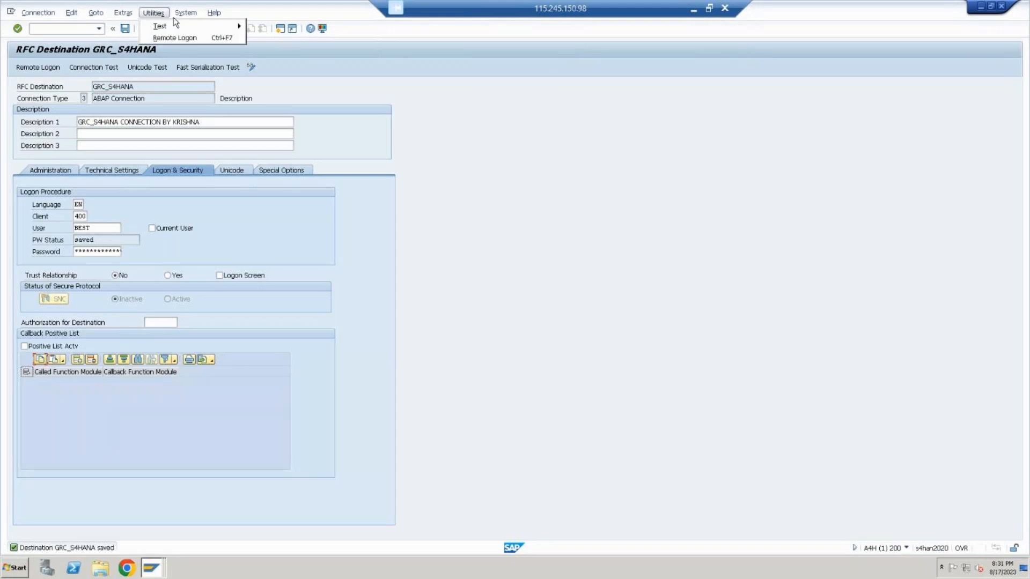
pyautogui.moveTo(224, 27)
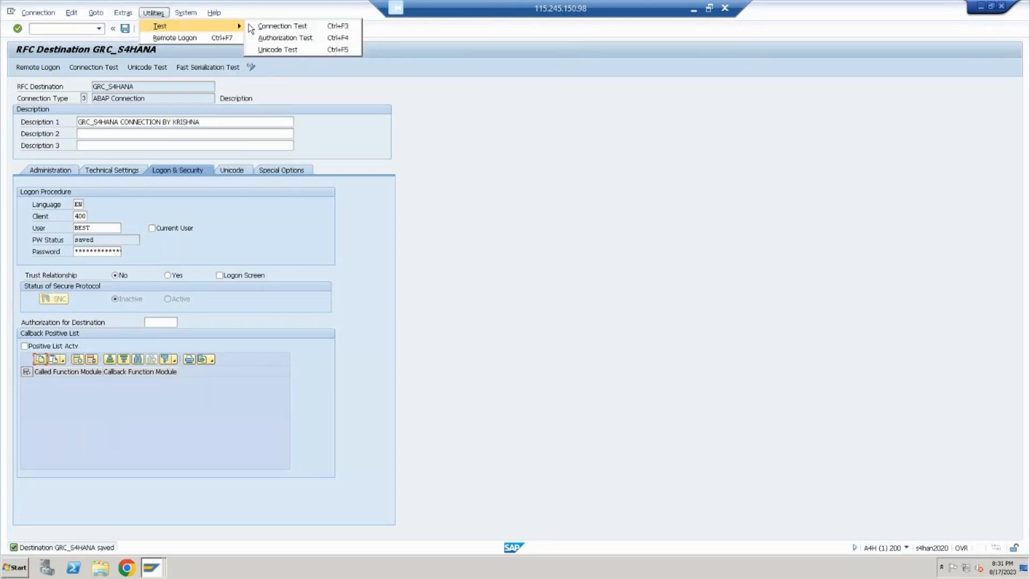
pyautogui.click(262, 27)
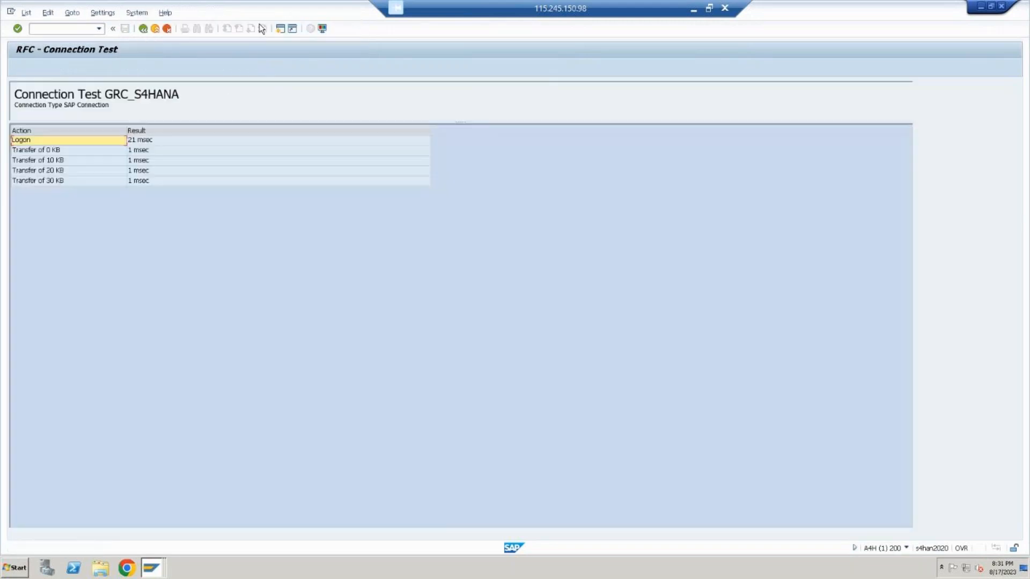
pyautogui.click(164, 29)
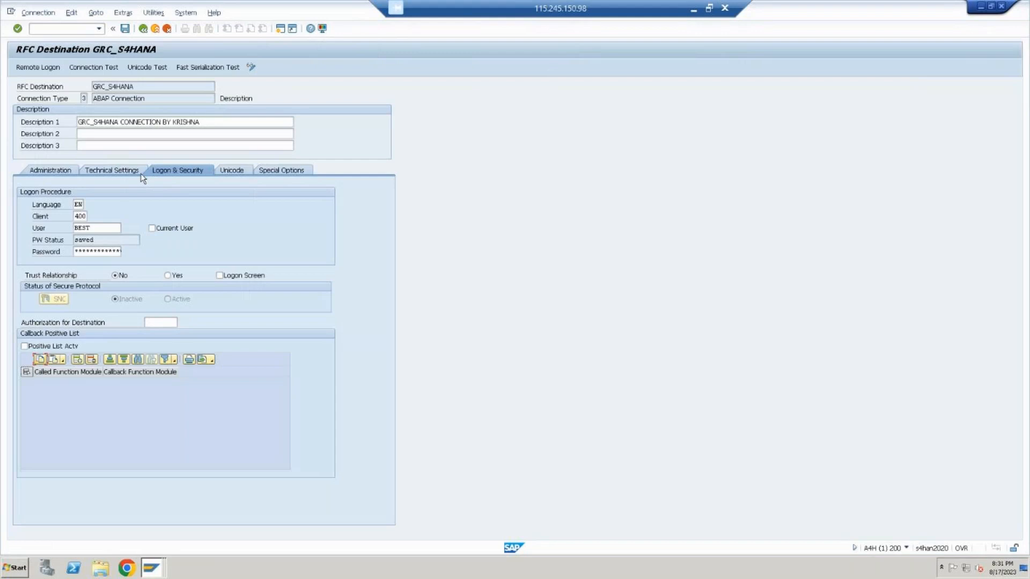
# Run the authorization test for the GRC_S4HANA destination and return to its settings
pyautogui.click(160, 13)
pyautogui.moveTo(205, 23)
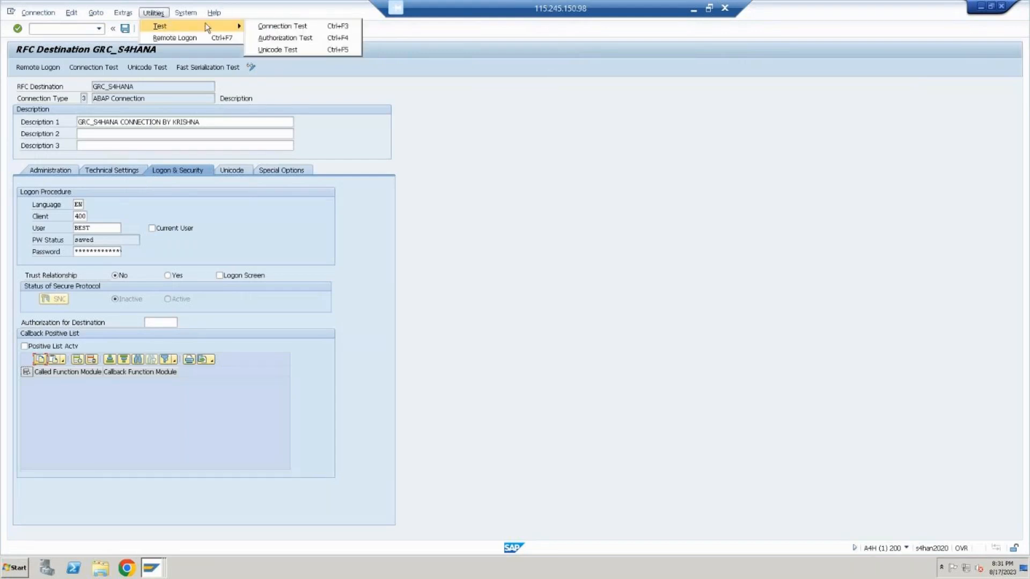
pyautogui.click(285, 39)
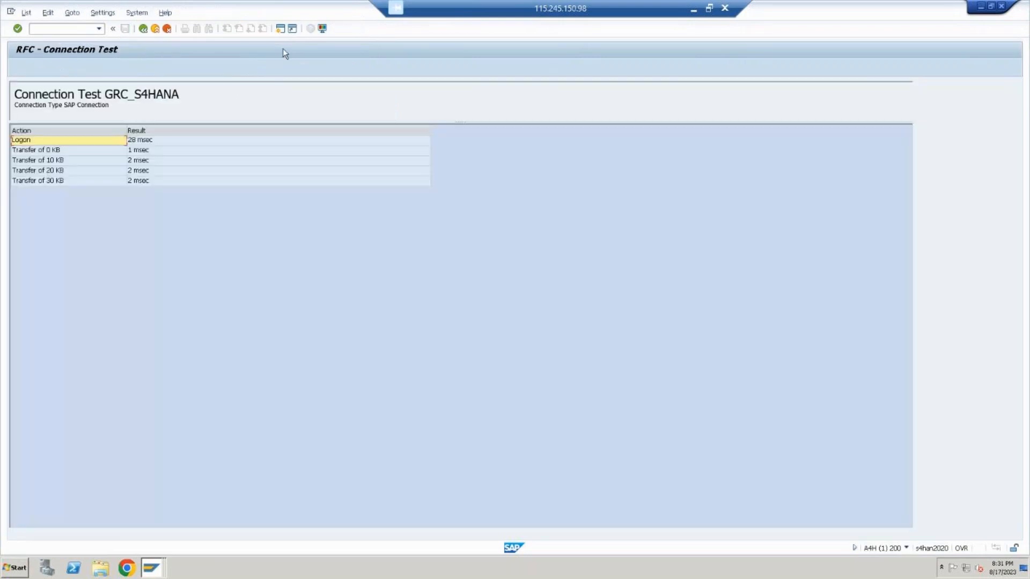
pyautogui.click(151, 33)
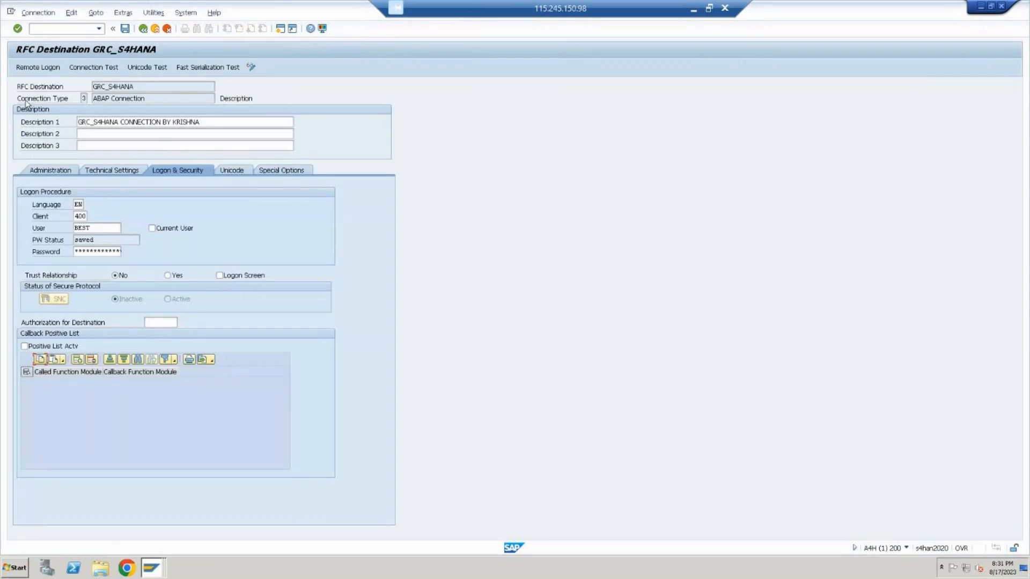
# Log on remotely to the target system through GRC_S4HANA, start SAP Easy Access, check the system and client, and log off
pyautogui.click(57, 68)
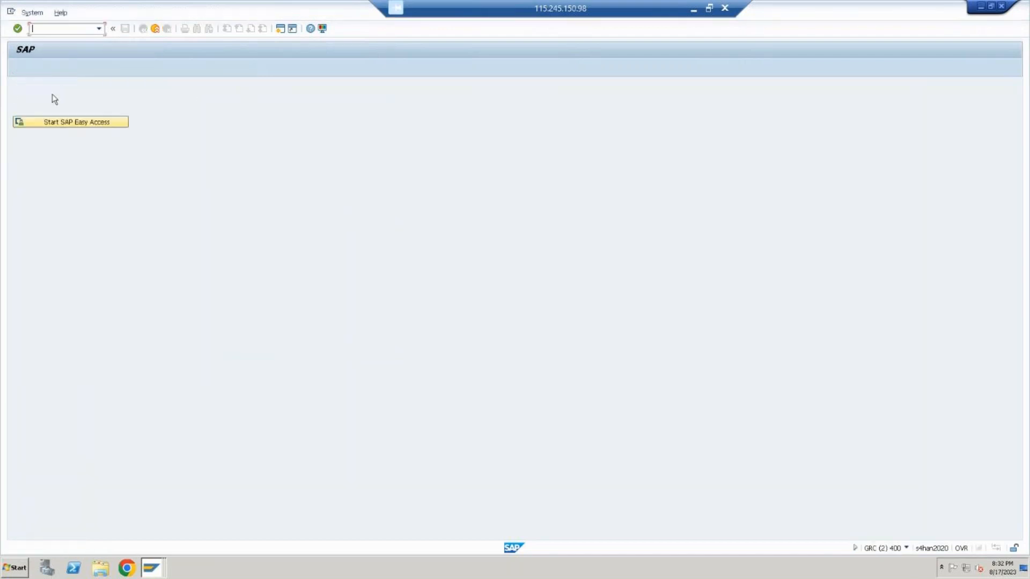
pyautogui.click(60, 126)
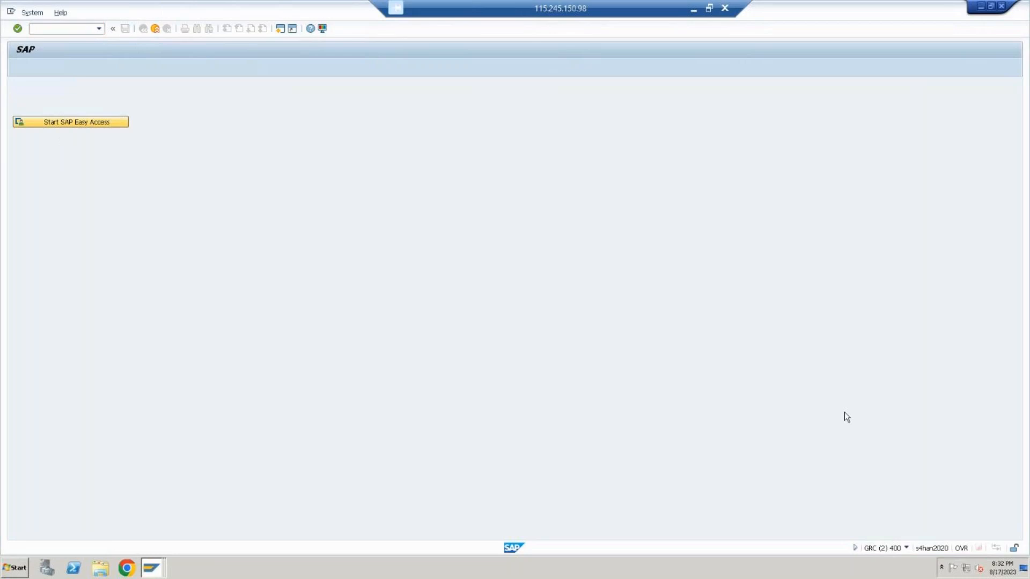
pyautogui.click(907, 547)
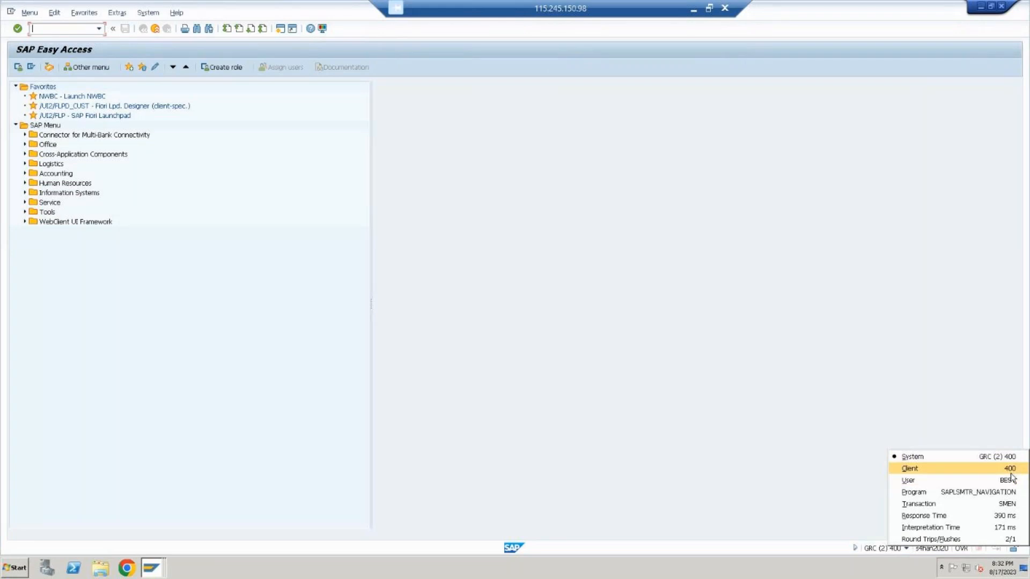
pyautogui.click(155, 29)
# Leave the RFC configuration and open the SAP Reference IMG with transaction spro
pyautogui.click(154, 28)
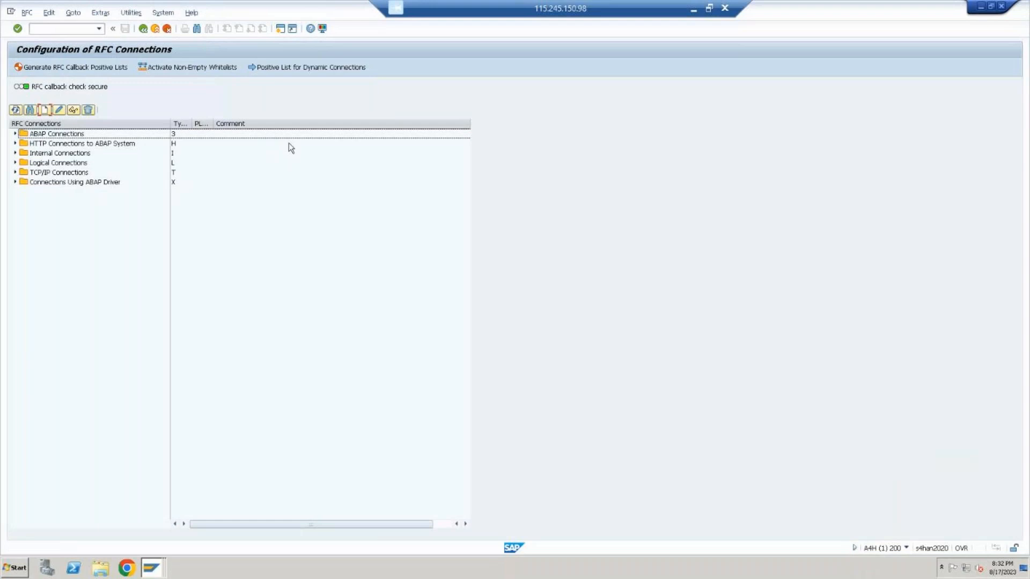
pyautogui.click(154, 30)
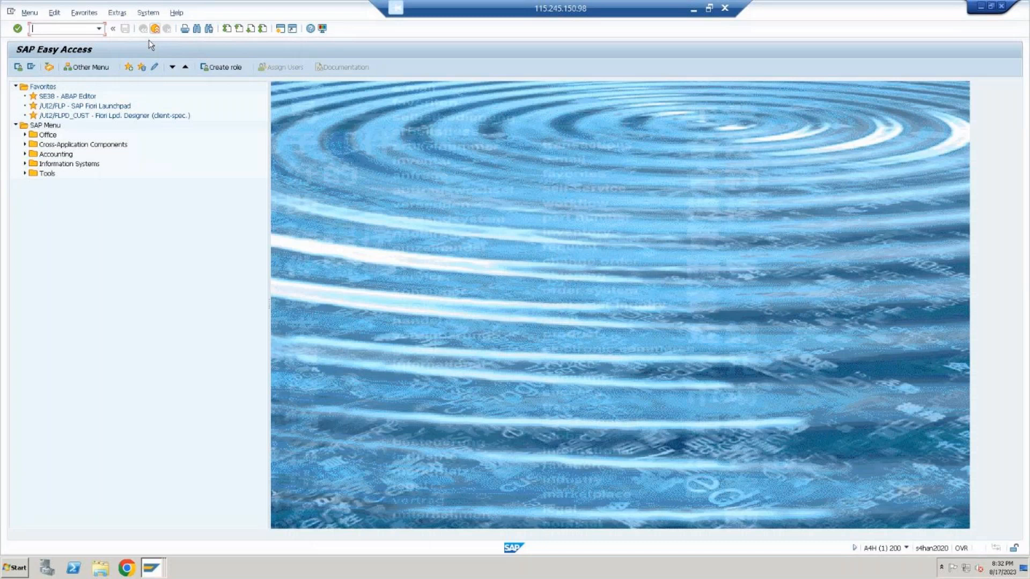
pyautogui.write('s')
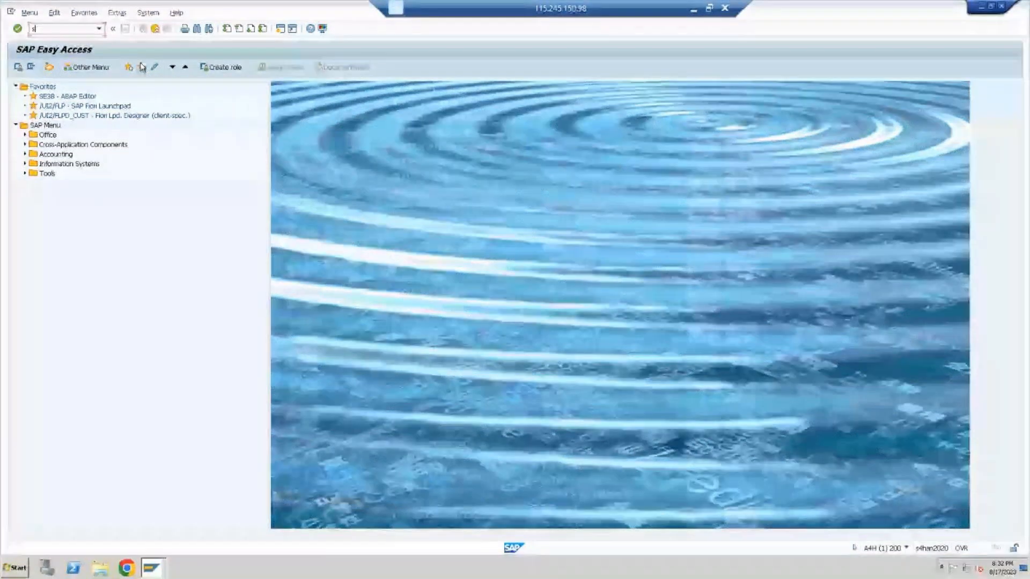
pyautogui.write('pro')
pyautogui.press('Return')
pyautogui.click(57, 72)
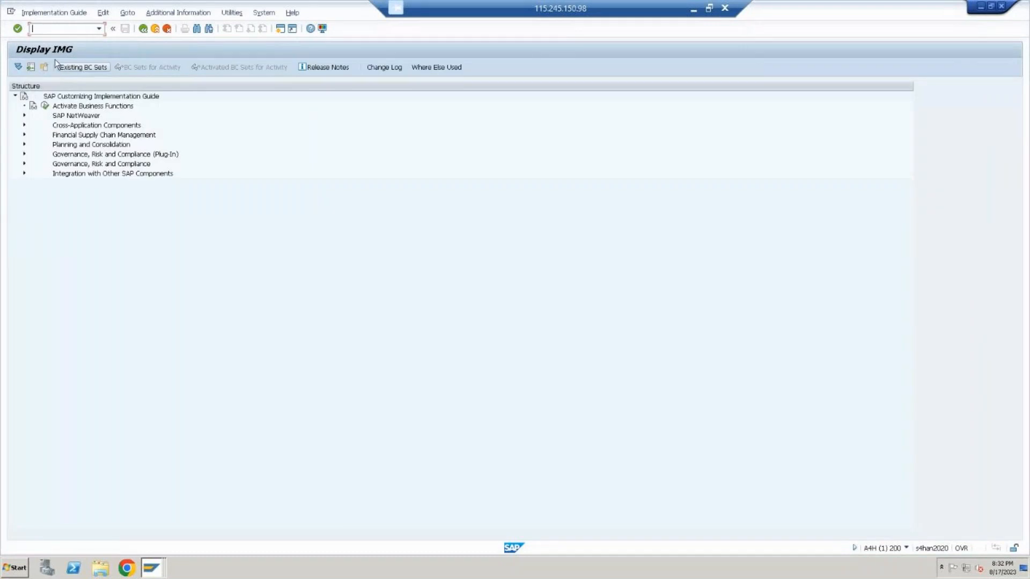
# Expand Governance, Risk and Compliance down to Common Component Settings and its Integration Framework node
pyautogui.click(23, 164)
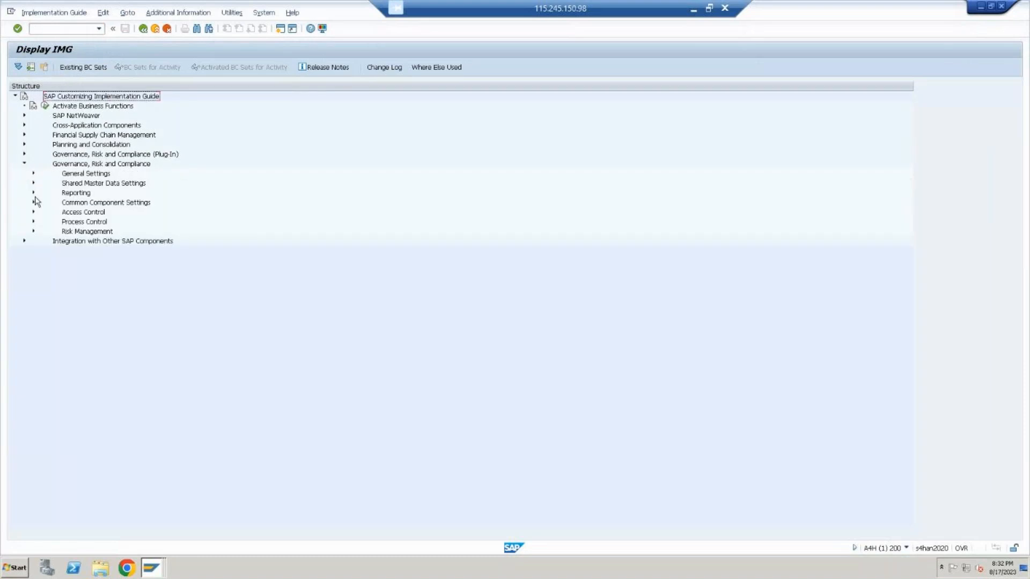
pyautogui.click(84, 204)
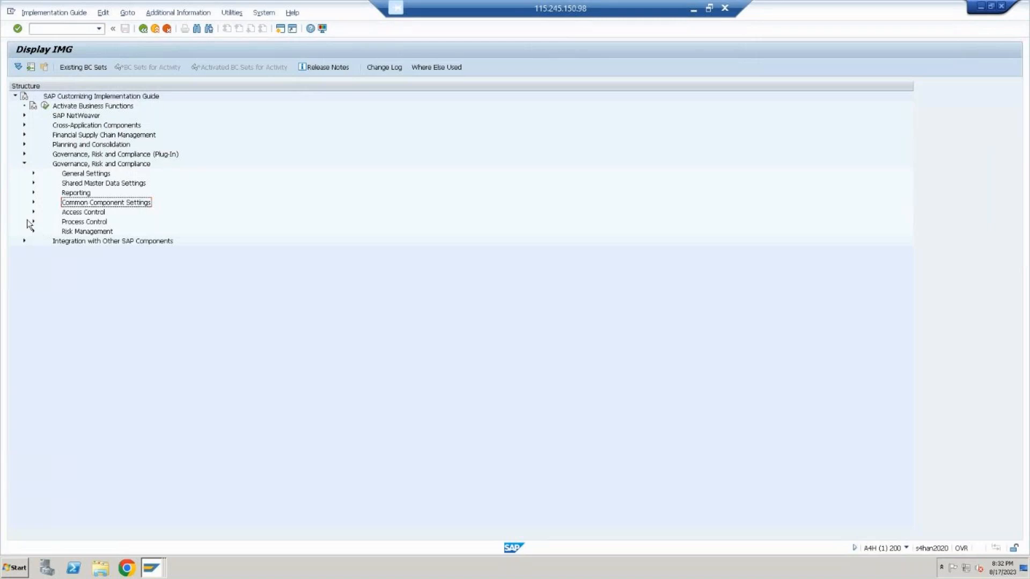
pyautogui.click(32, 203)
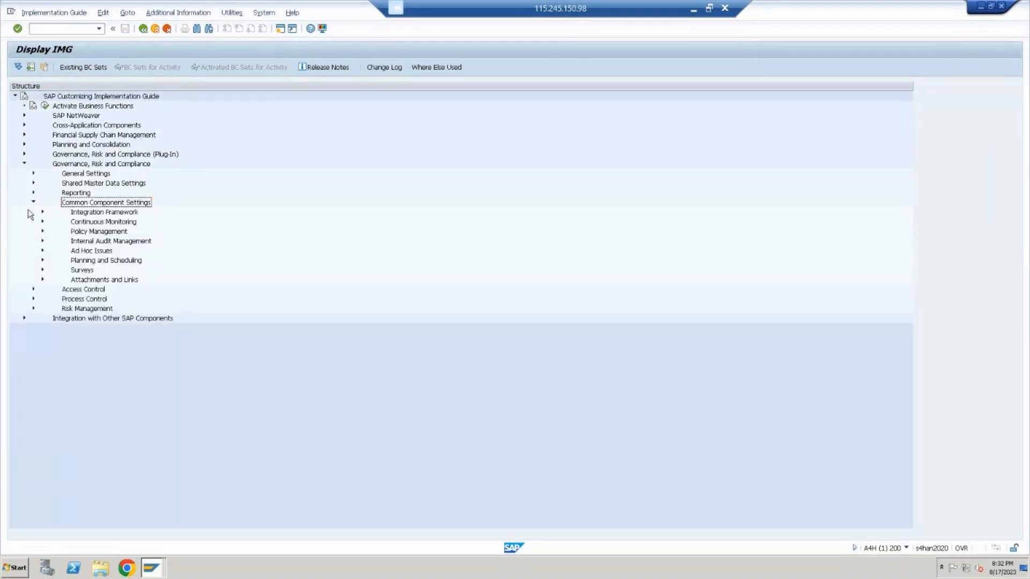
pyautogui.press('Down')
pyautogui.click(42, 212)
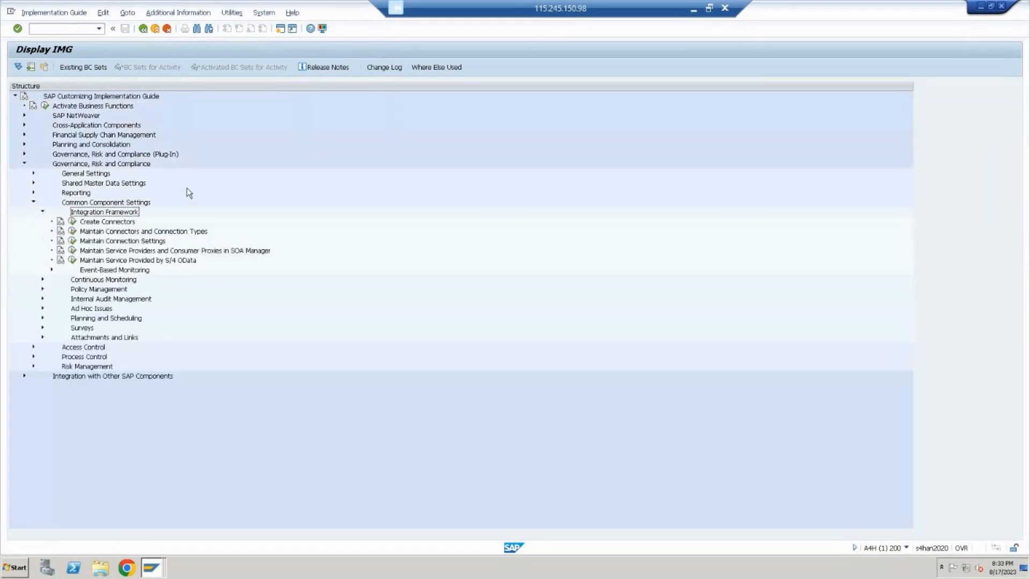
# Review the connector activities under Integration Framework and execute the Create Connectors activity
pyautogui.click(110, 224)
pyautogui.press('Down')
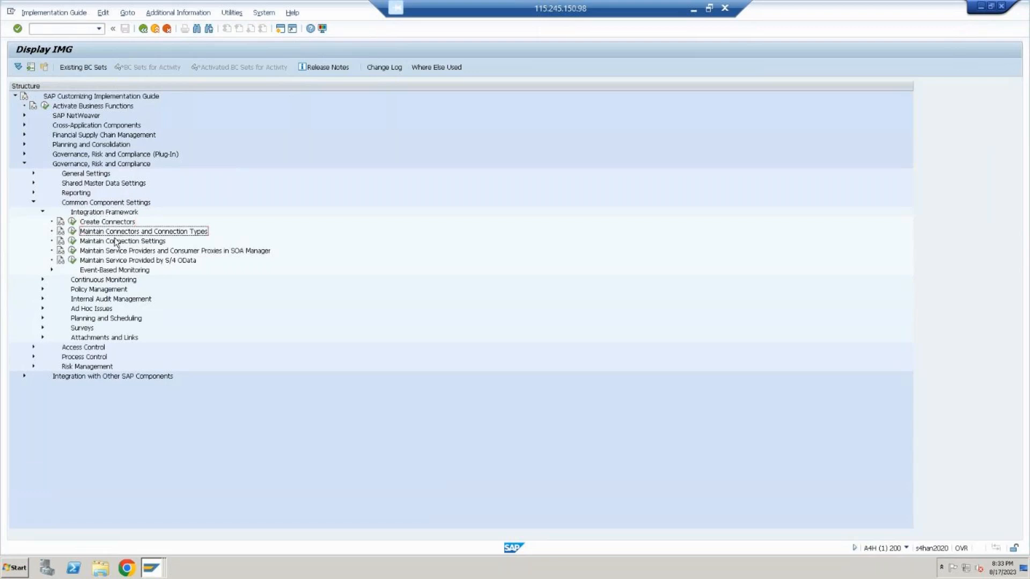
pyautogui.click(116, 243)
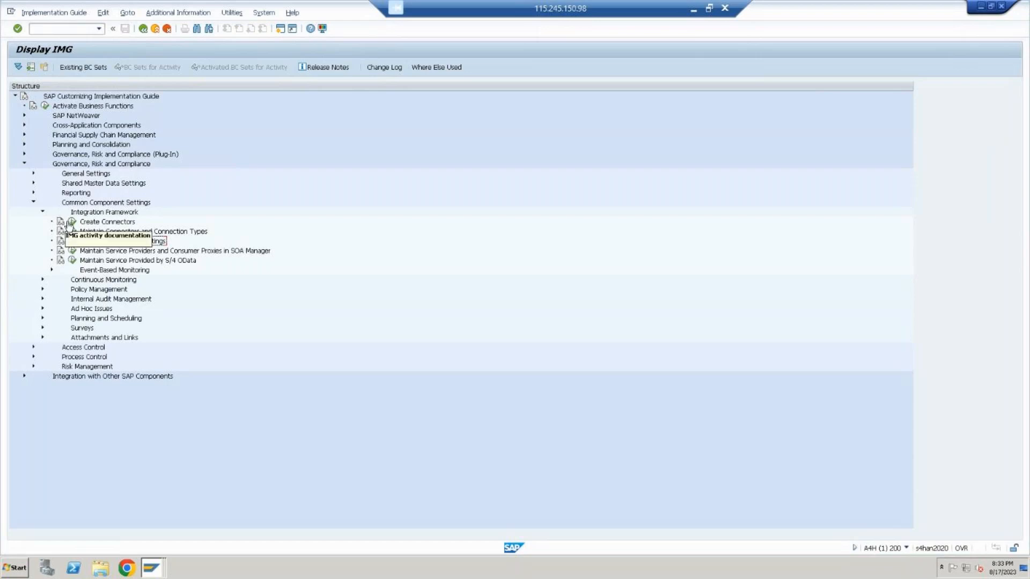
pyautogui.click(72, 222)
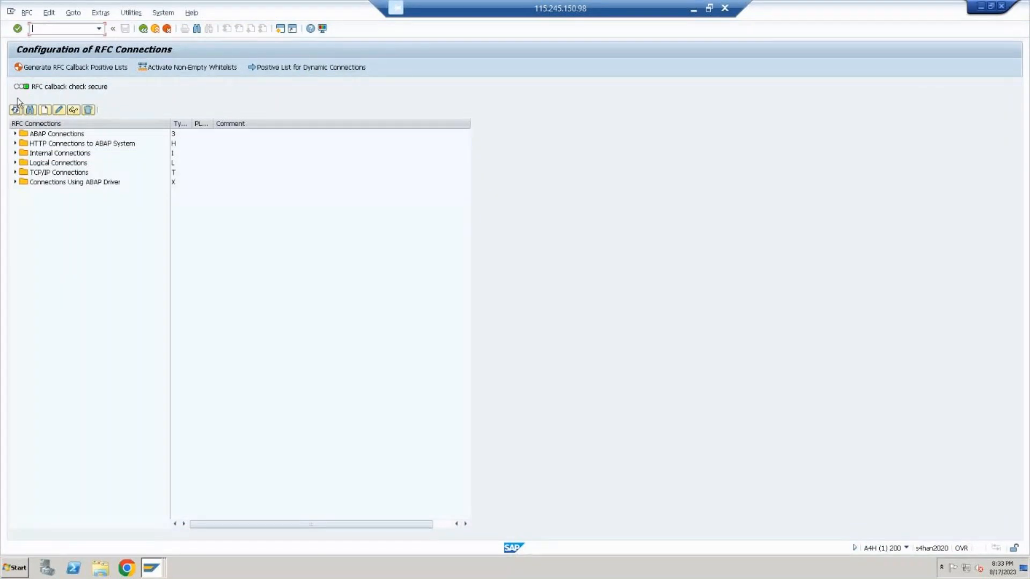
# Expand the ABAP Connections and locate the GRC_S4HANA destination in the list
pyautogui.click(15, 134)
pyautogui.scroll(-4, 55, 337)
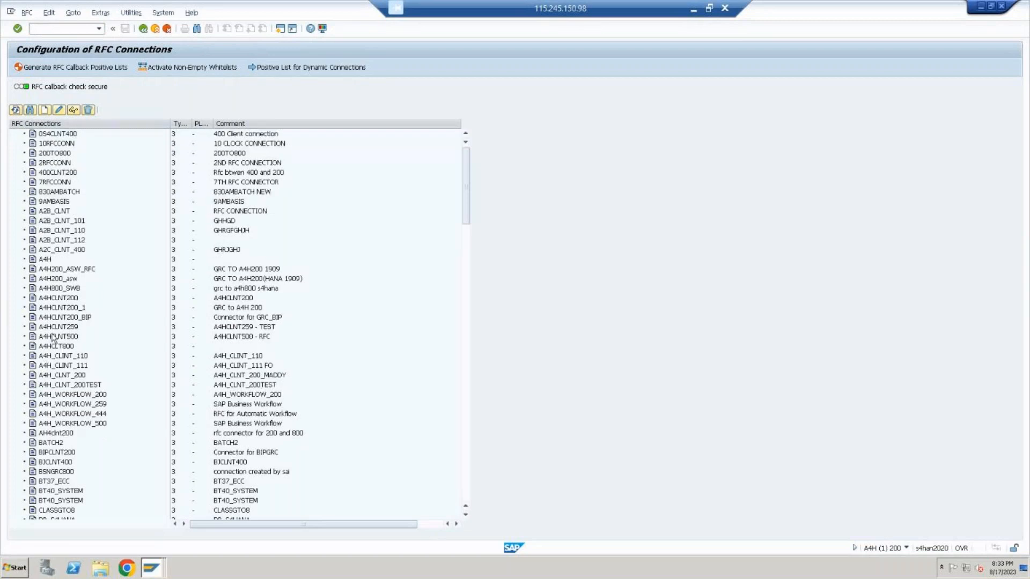
pyautogui.scroll(-7, 111, 243)
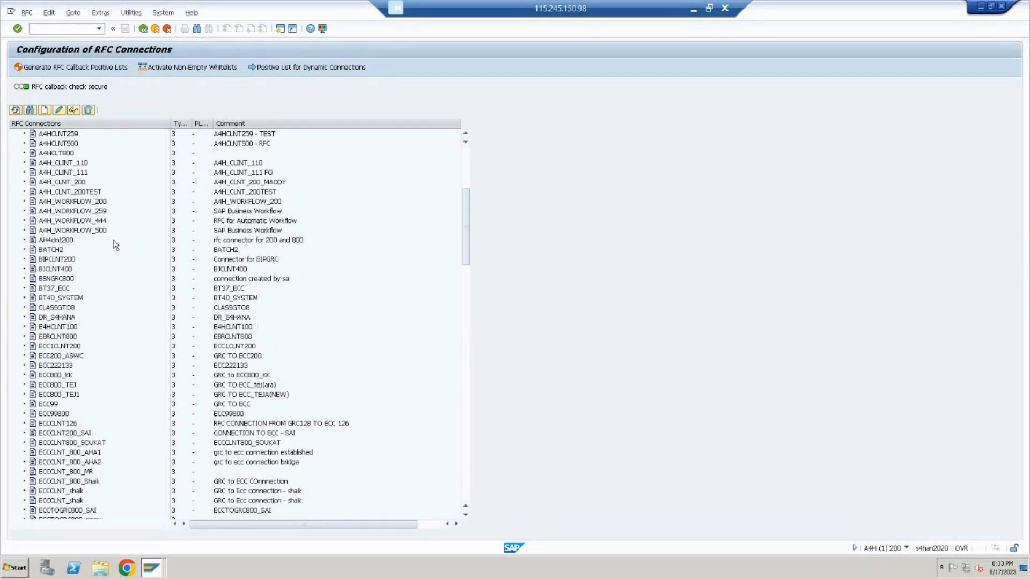
pyautogui.scroll(-1, 111, 243)
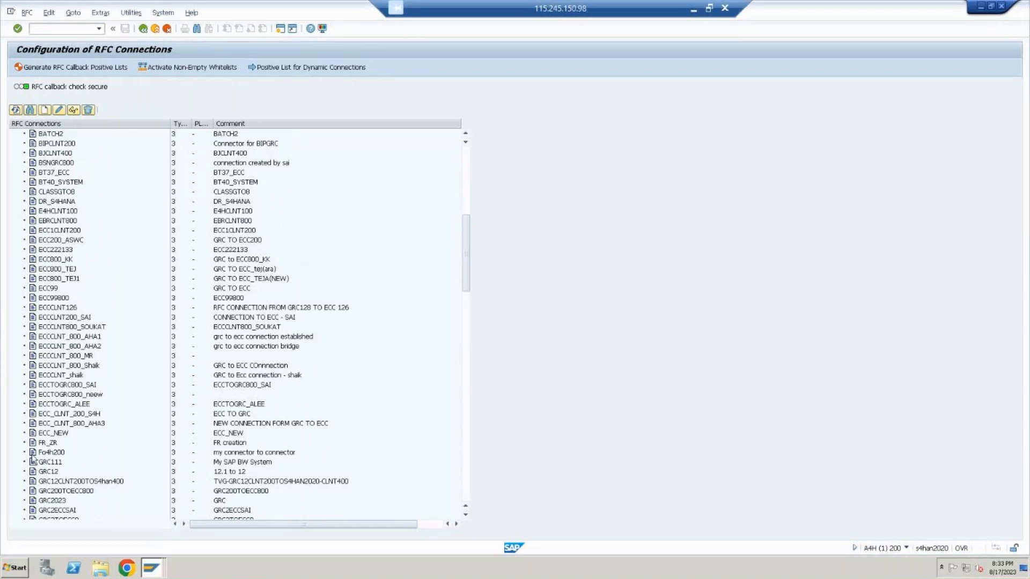
pyautogui.scroll(-2, 59, 474)
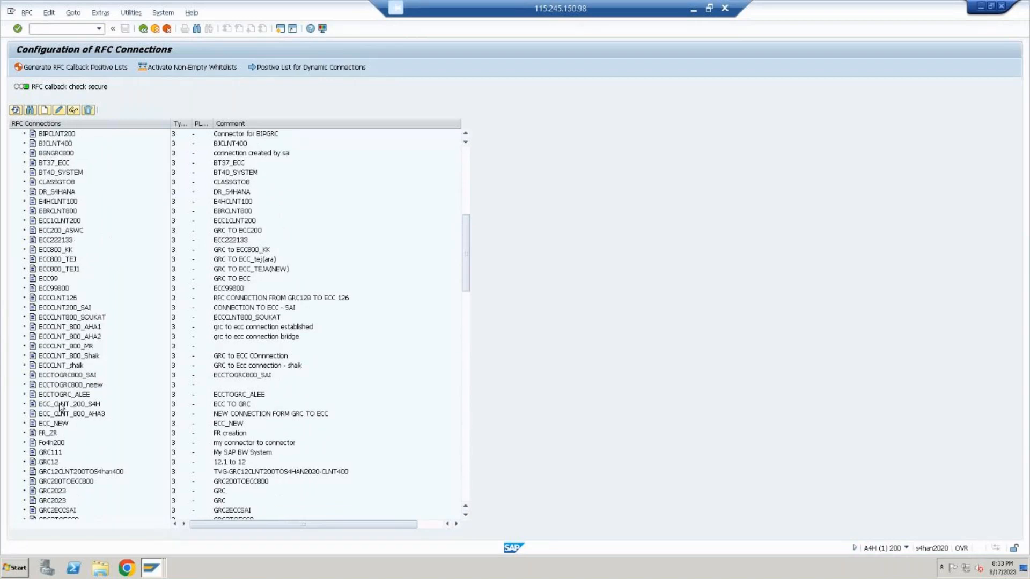
pyautogui.scroll(-4, 59, 410)
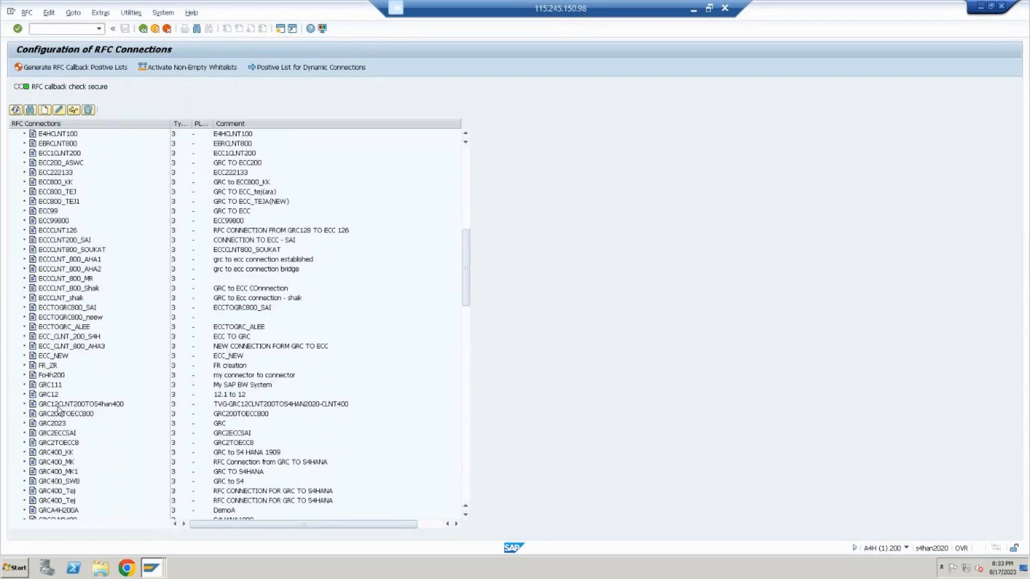
pyautogui.scroll(-3, 58, 407)
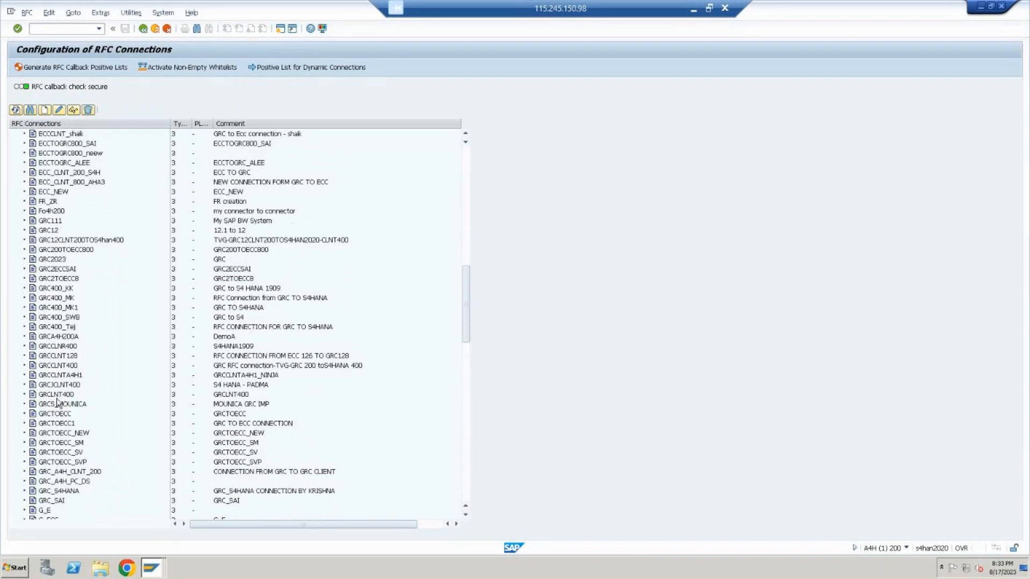
pyautogui.click(62, 493)
# Return to the IMG and execute the Maintain Connectors and Connection Types activity under Integration Framework
pyautogui.click(153, 32)
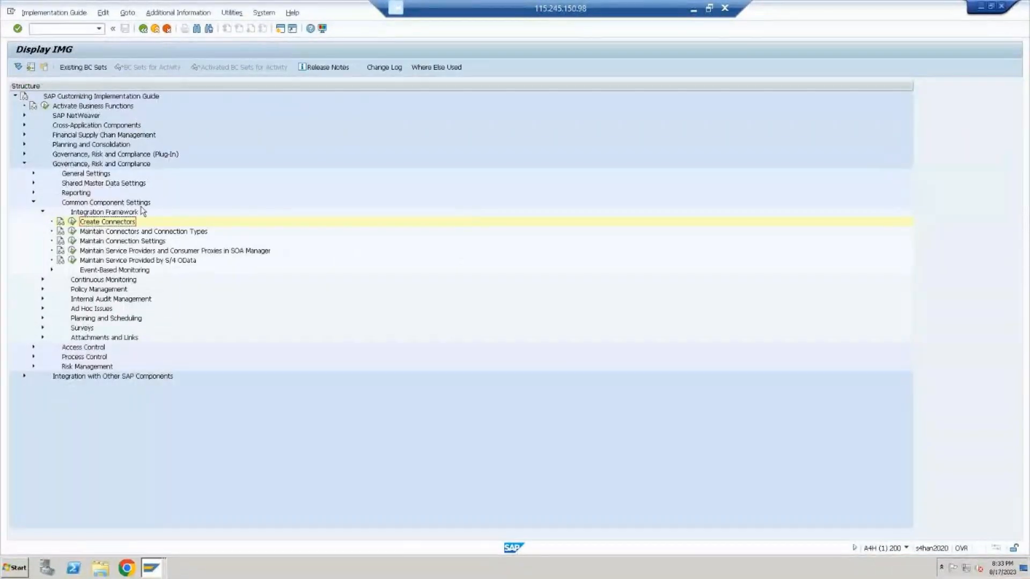
pyautogui.click(137, 233)
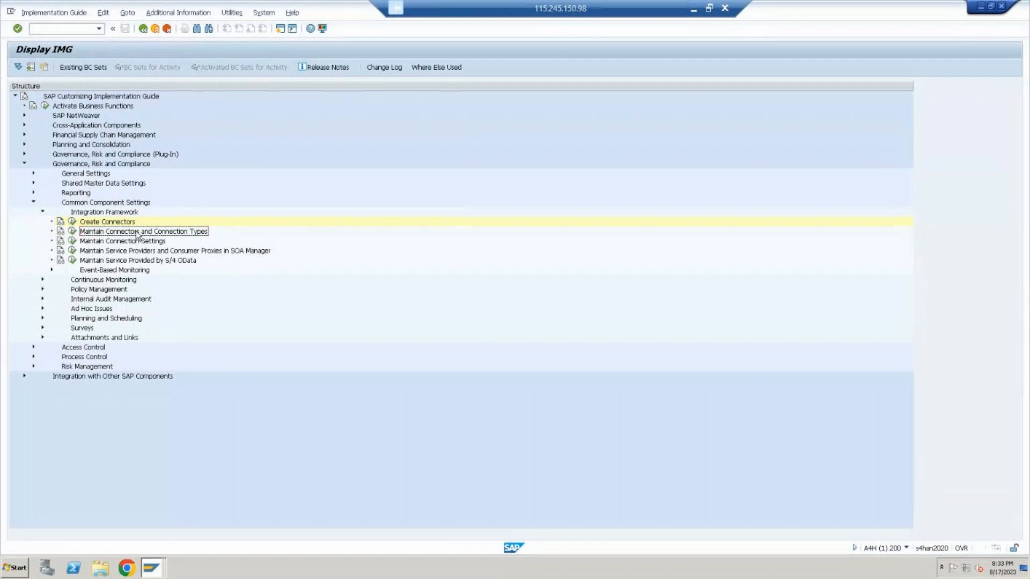
pyautogui.click(73, 233)
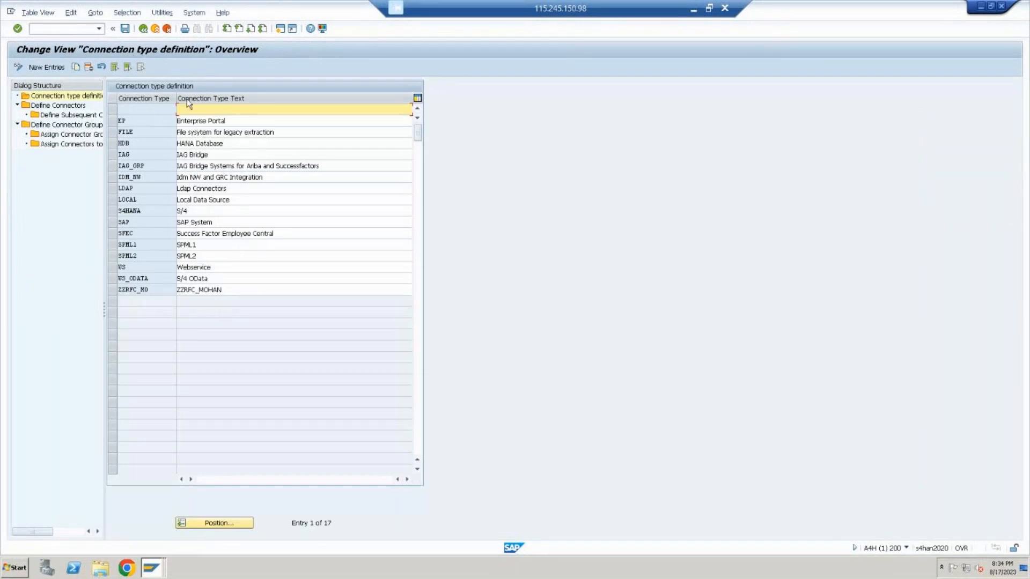
# Switch to the PowerPoint presentation and add a blank slide after the GRC system integration slide
pyautogui.click(693, 8)
pyautogui.click(126, 515)
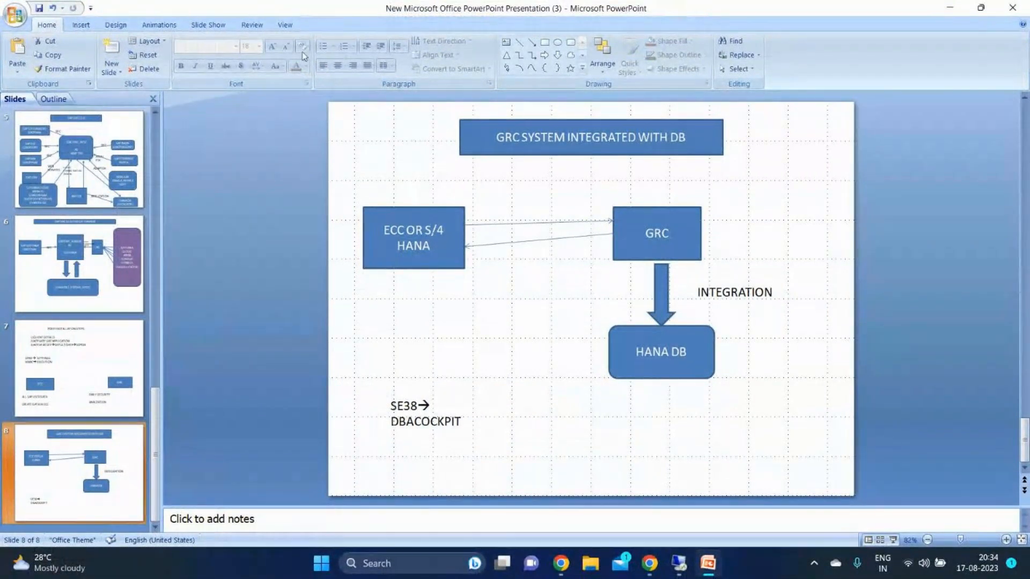
pyautogui.click(111, 69)
pyautogui.click(134, 276)
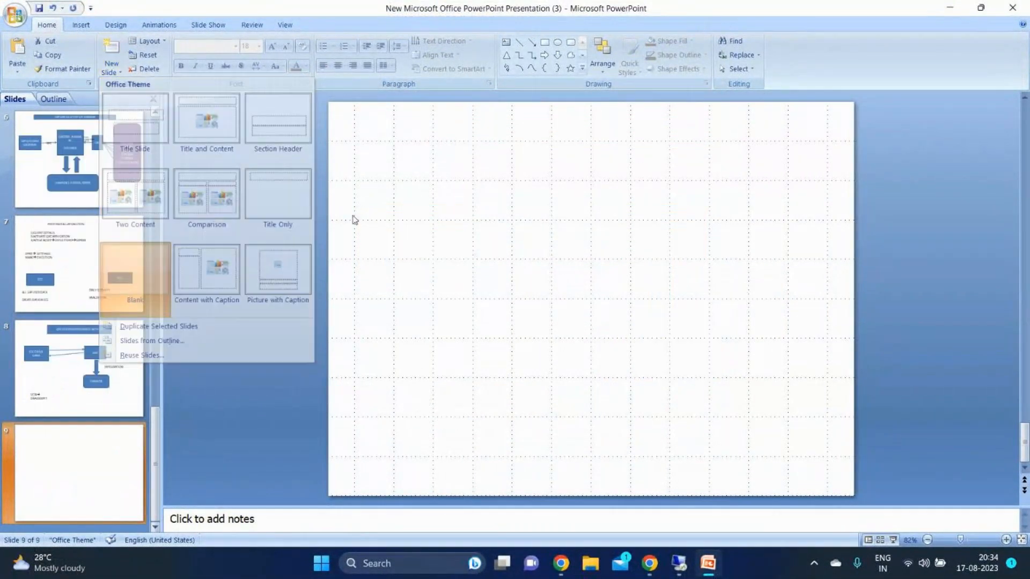
# Draw an upright rectangle in the upper middle of the blank slide
pyautogui.click(545, 42)
pyautogui.moveTo(559, 155)
pyautogui.mouseDown()
pyautogui.moveTo(609, 232)
pyautogui.moveTo(650, 269)
pyautogui.mouseUp()
pyautogui.moveTo(633, 220); pyautogui.dragTo(611, 233)
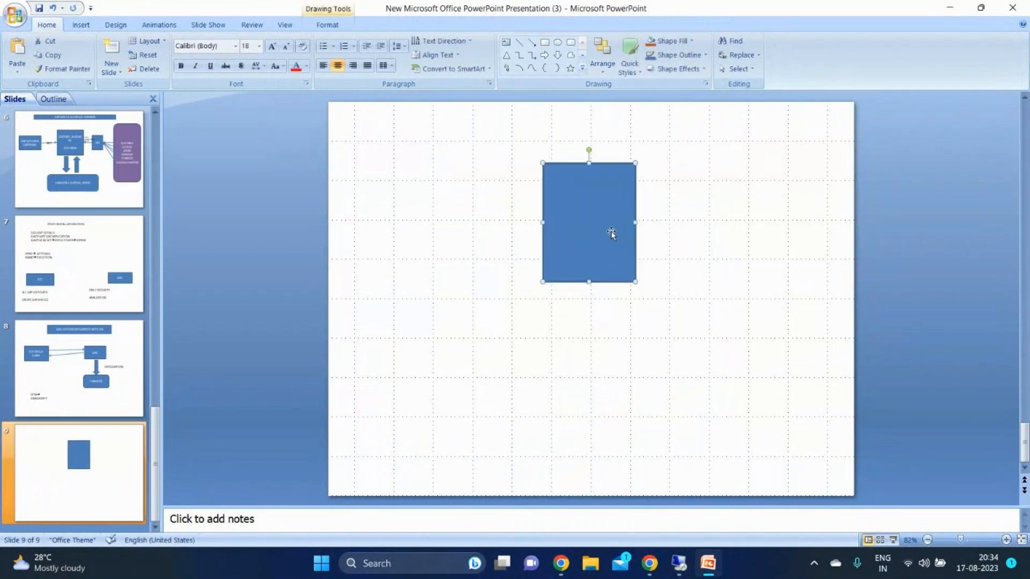
# Label the rectangle GRC with 200 on the line below, and fill it with the red theme colour
pyautogui.write('gr')
pyautogui.press('BackSpace')
pyautogui.press('BackSpace')
pyautogui.press('capslock')
pyautogui.write('G')
pyautogui.write('RC')
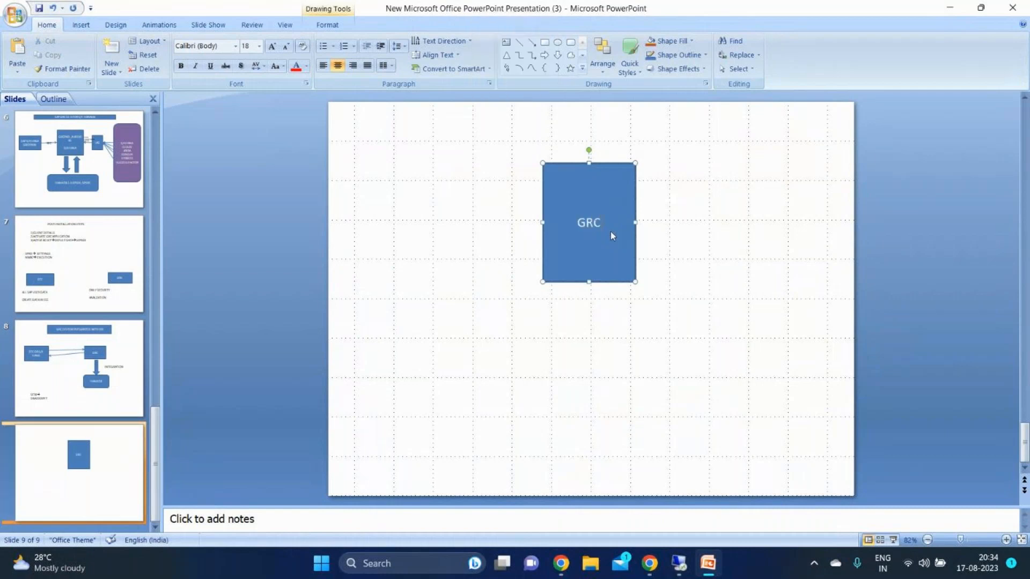
pyautogui.press('Return')
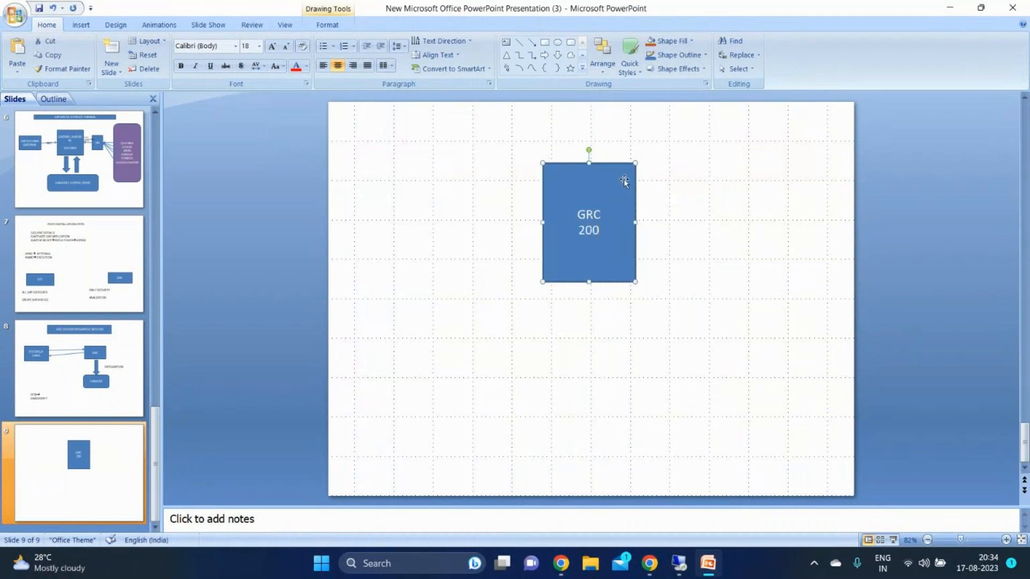
pyautogui.click(691, 41)
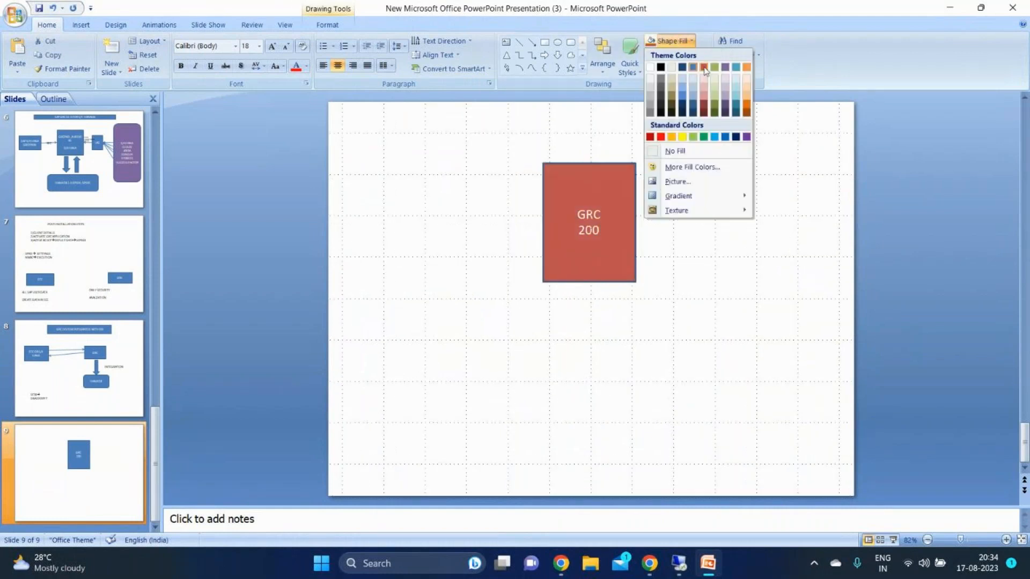
pyautogui.click(704, 67)
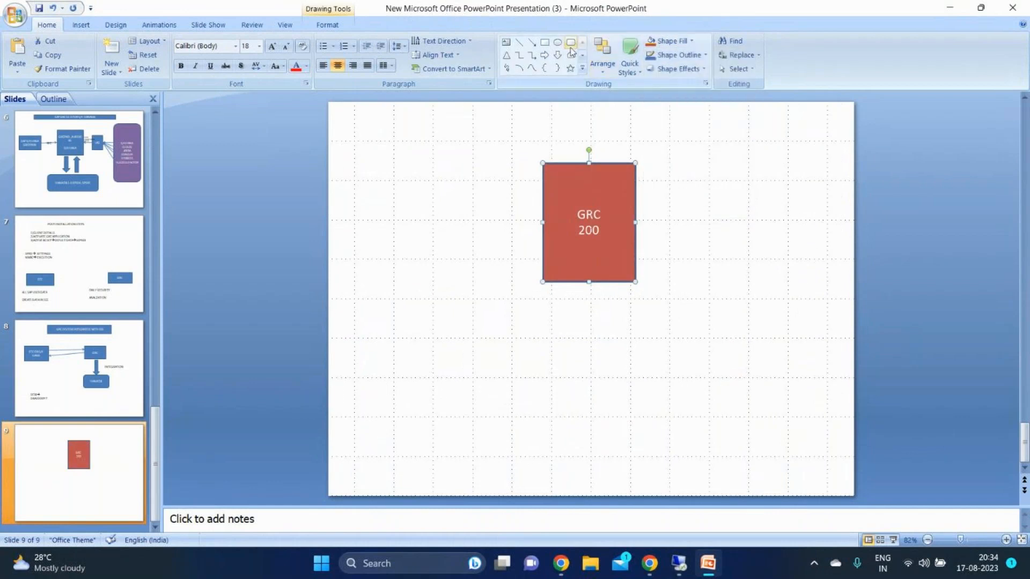
# Add a purple-filled rounded rectangle left of the GRC box, labelled ECC with 650, 750 and 850 on separate lines
pyautogui.moveTo(350, 136)
pyautogui.mouseDown()
pyautogui.moveTo(400, 266)
pyautogui.moveTo(447, 317)
pyautogui.mouseUp()
pyautogui.write('ECC')
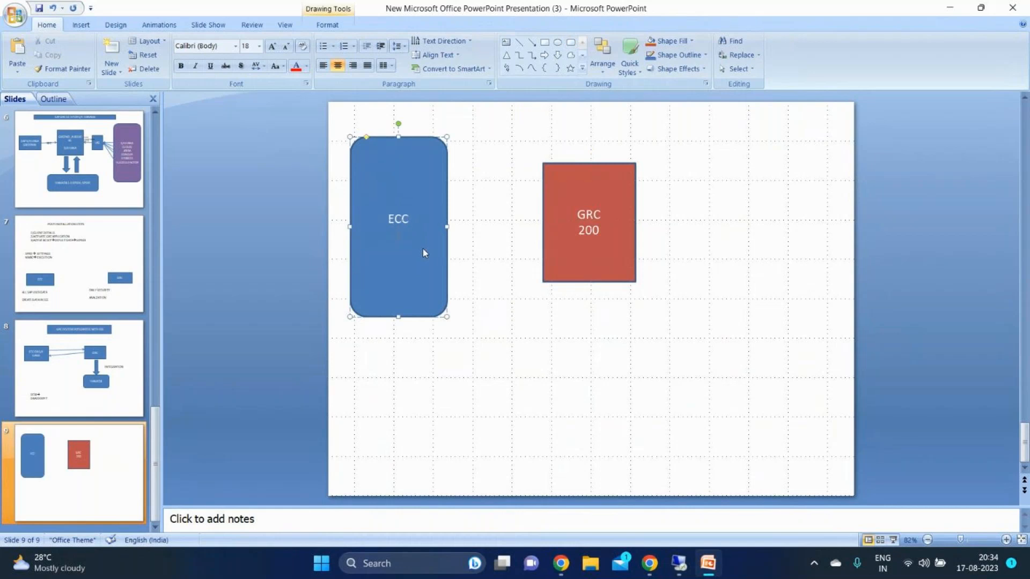
pyautogui.press('Return')
pyautogui.write('650')
pyautogui.press('Return')
pyautogui.write('750')
pyautogui.press('Return')
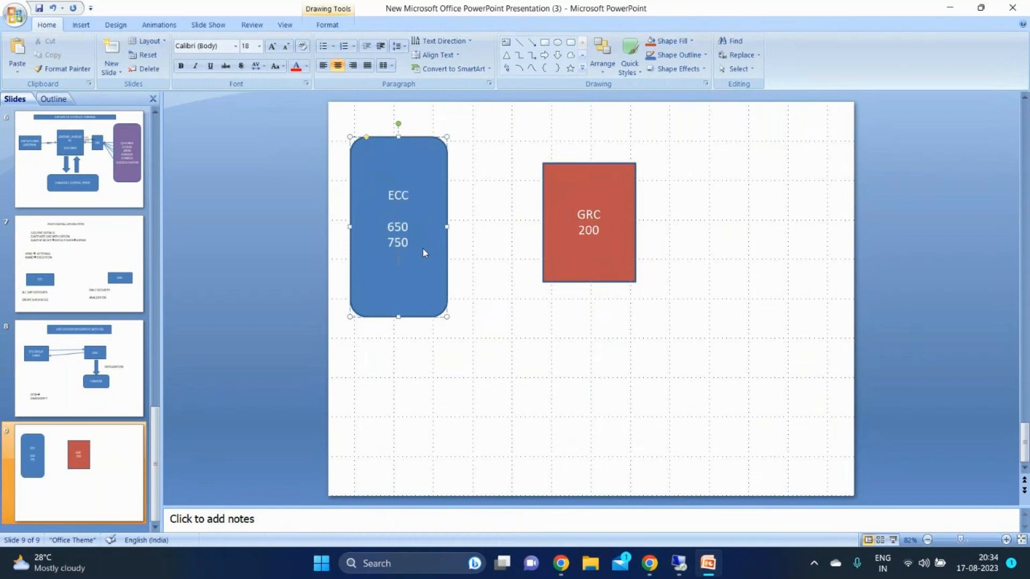
pyautogui.write('850')
pyautogui.click(656, 39)
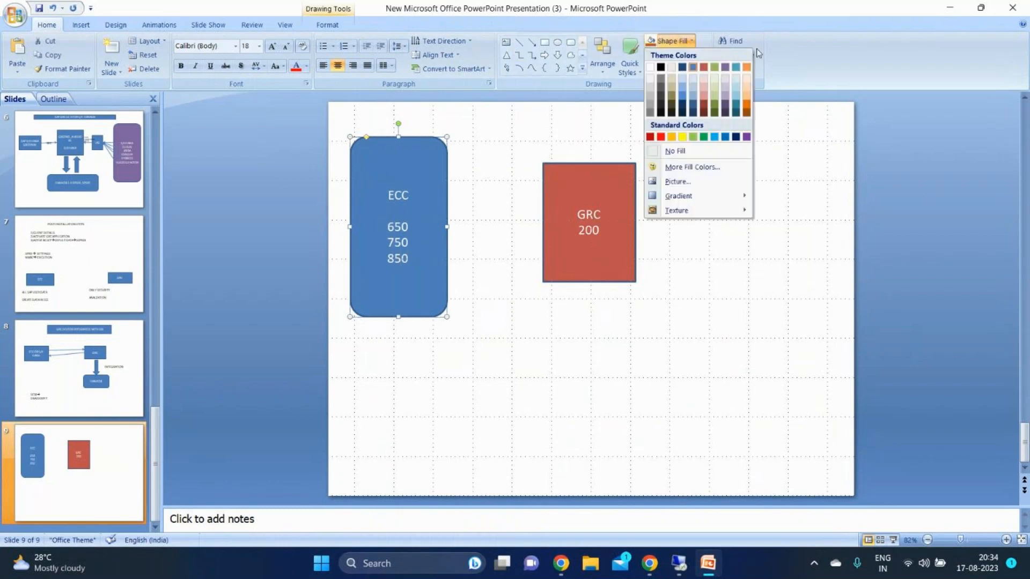
pyautogui.click(724, 66)
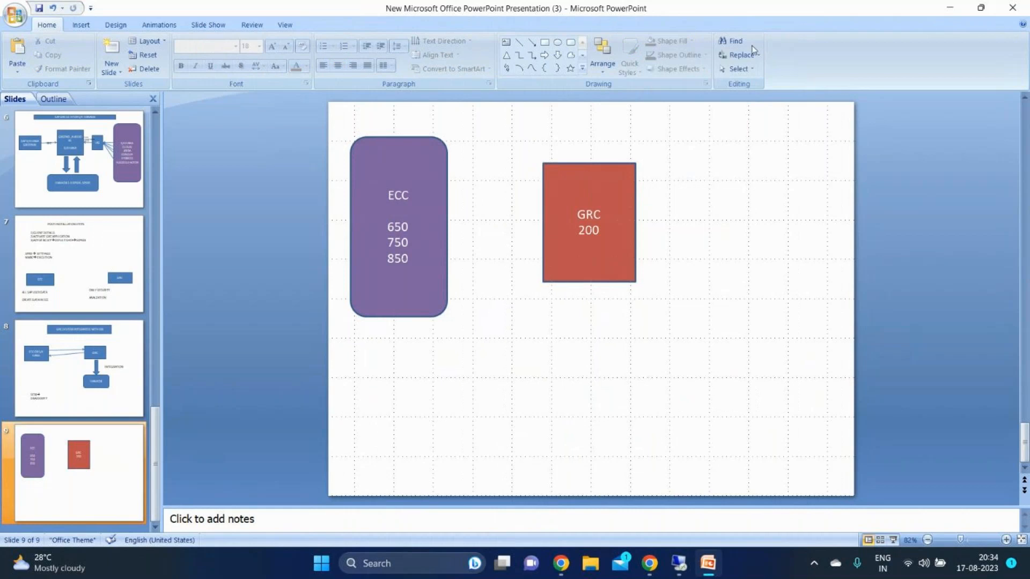
# Draw a tall rounded rectangle right of the GRC box and fill it with the aqua theme colour
pyautogui.click(570, 43)
pyautogui.moveTo(723, 133); pyautogui.dragTo(811, 312)
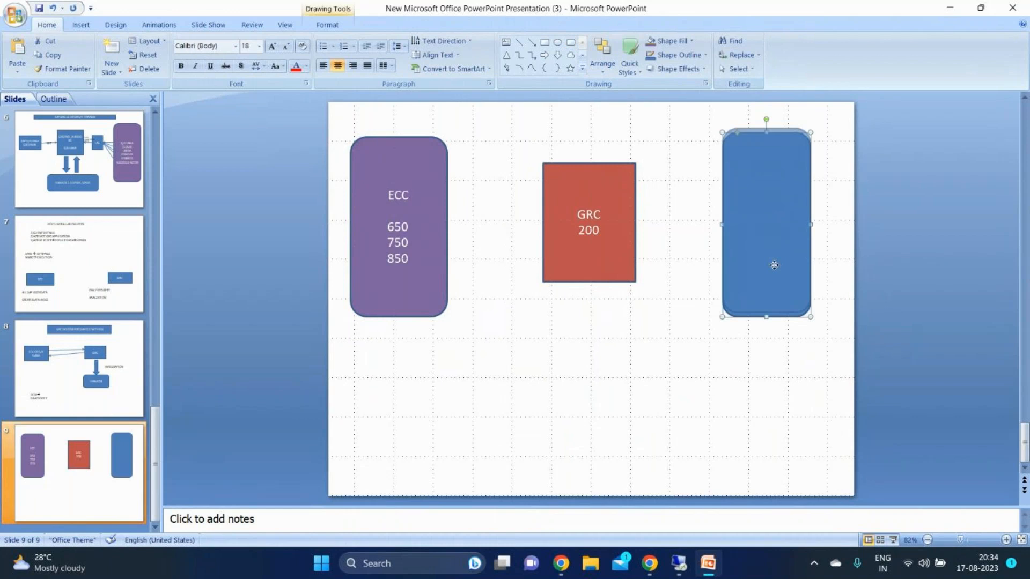
pyautogui.click(670, 41)
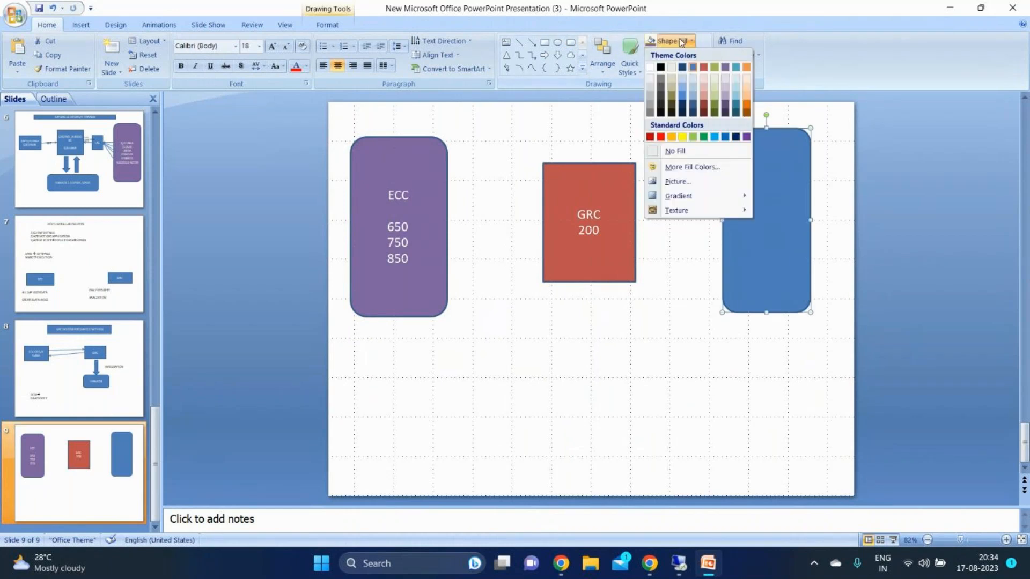
pyautogui.click(735, 67)
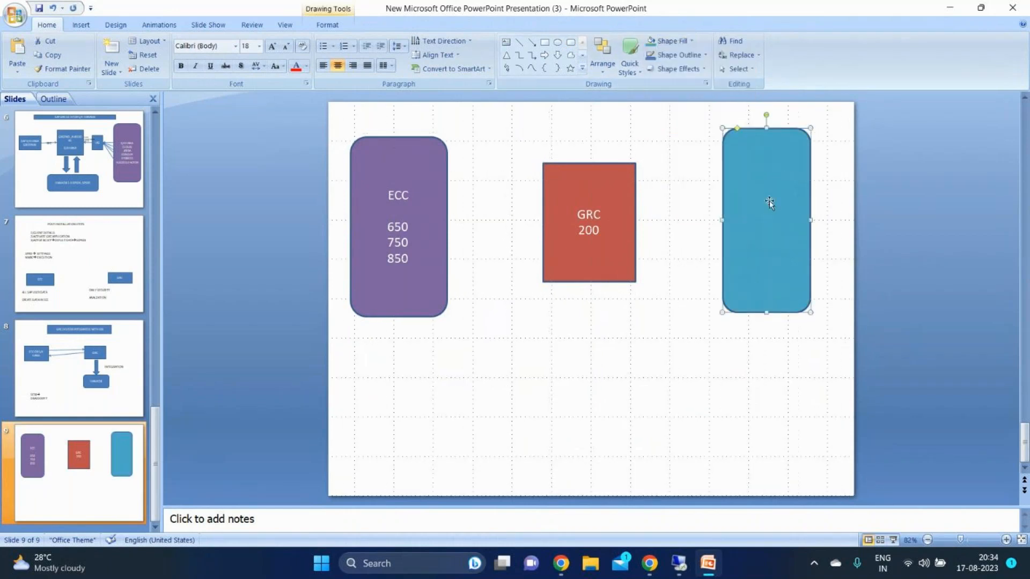
# Label the aqua rounded rectangle BW, with 600, 700 and 800 on separate lines below
pyautogui.write('BW  ')
pyautogui.write('600')
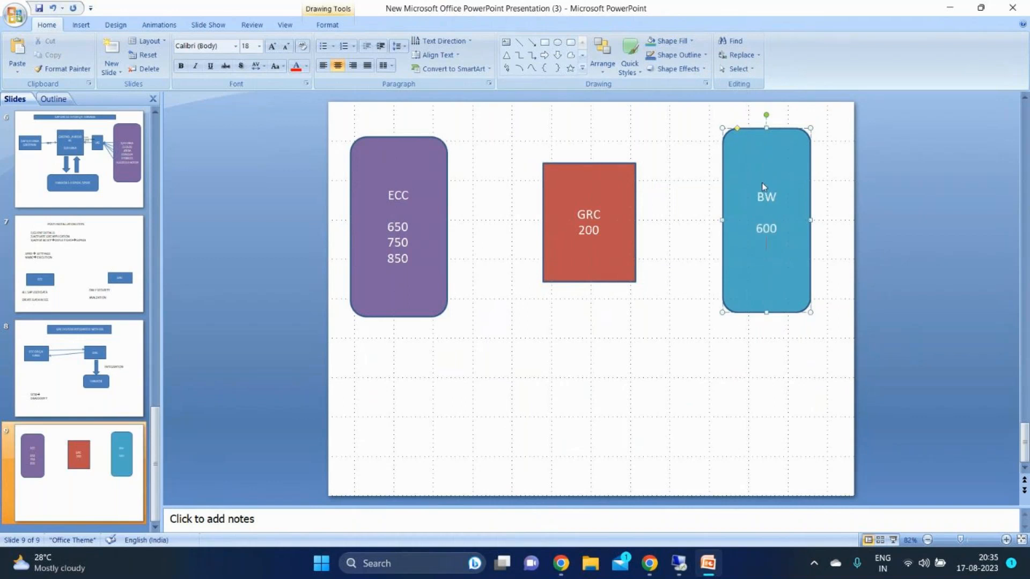
pyautogui.press('Return')
pyautogui.write('700')
pyautogui.press('Return')
pyautogui.write('800')
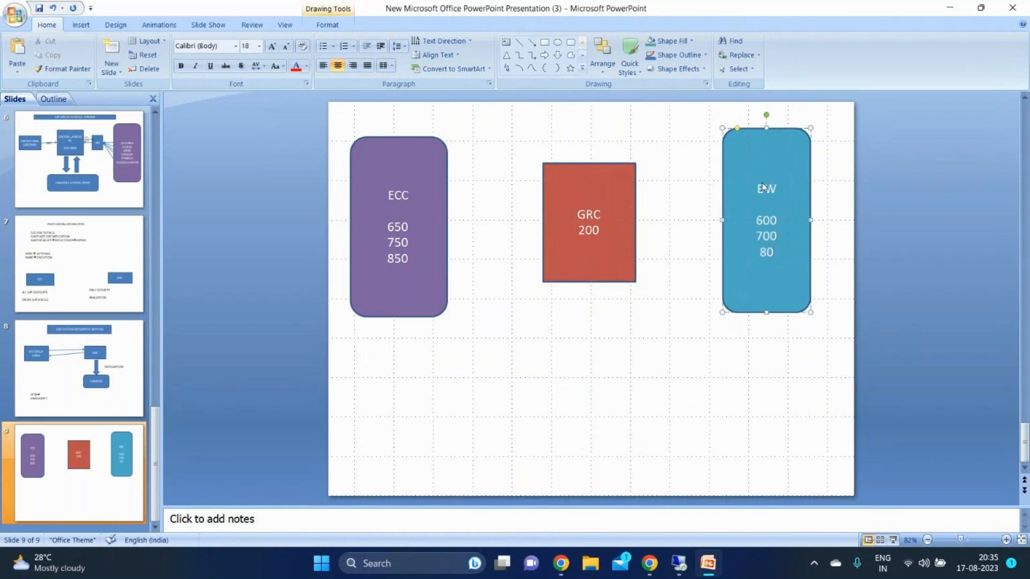
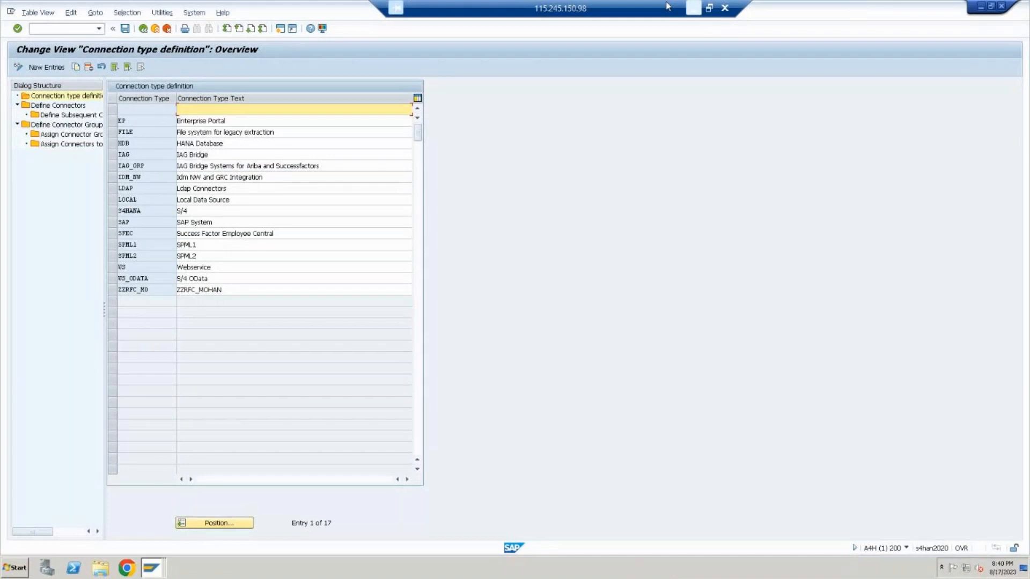
# Review the GRC, ECC and BW landscape slide with its logical and cross-system groups in PowerPoint, and return to the SAP session
pyautogui.click(693, 8)
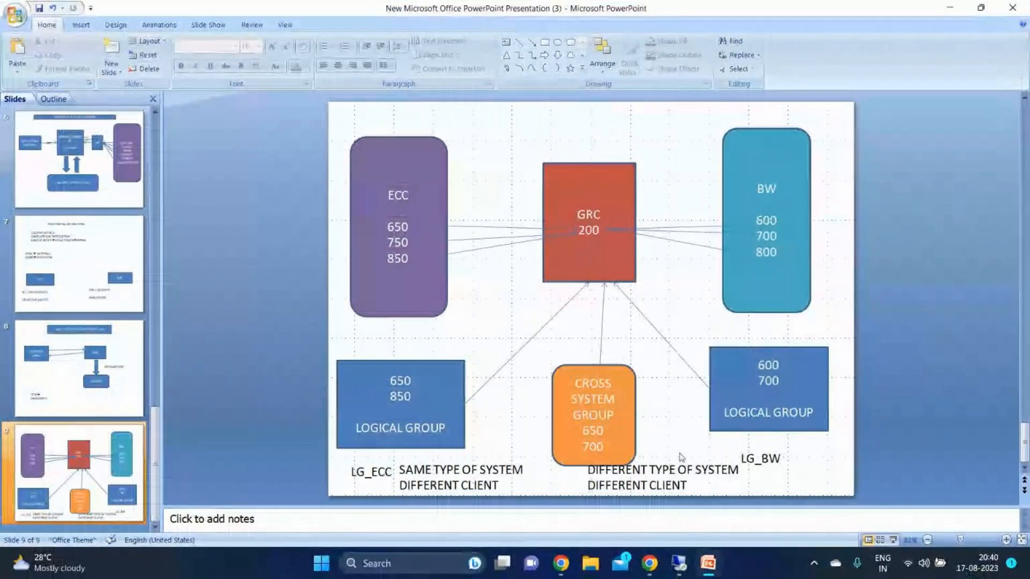
pyautogui.click(679, 563)
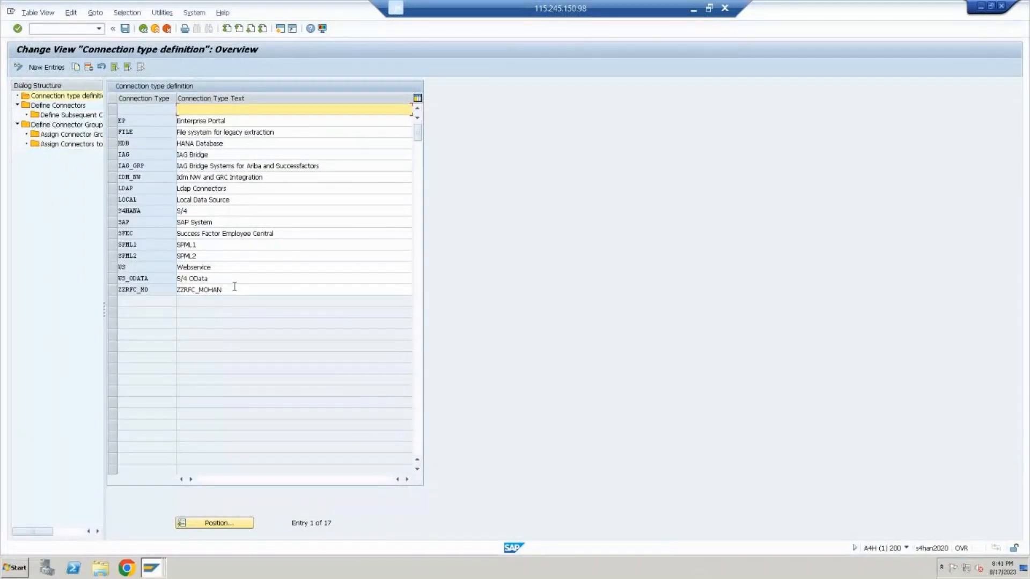
# Select the SAP connection type row, open Define Connectors and start new entries
pyautogui.click(112, 221)
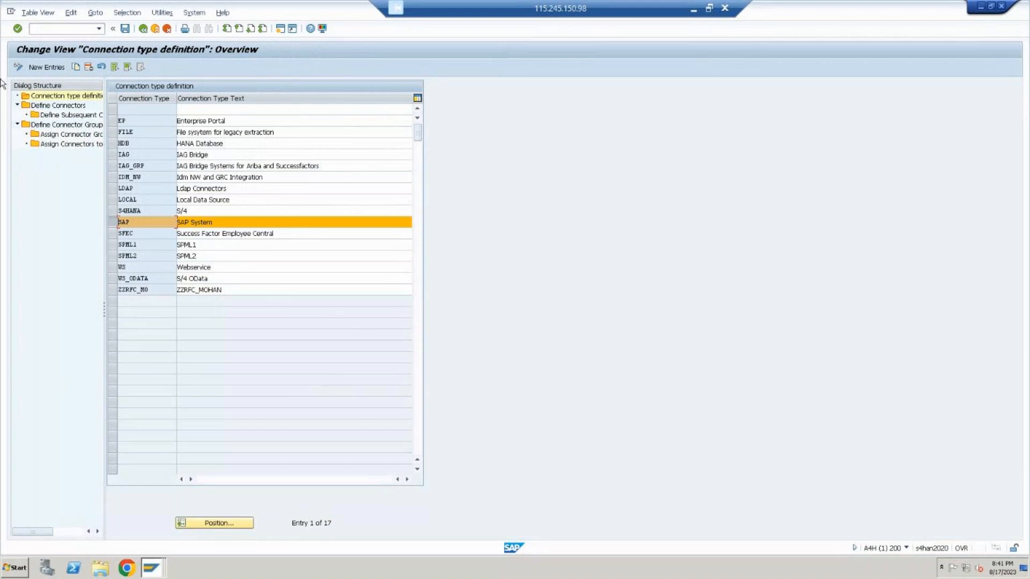
pyautogui.doubleClick(73, 107)
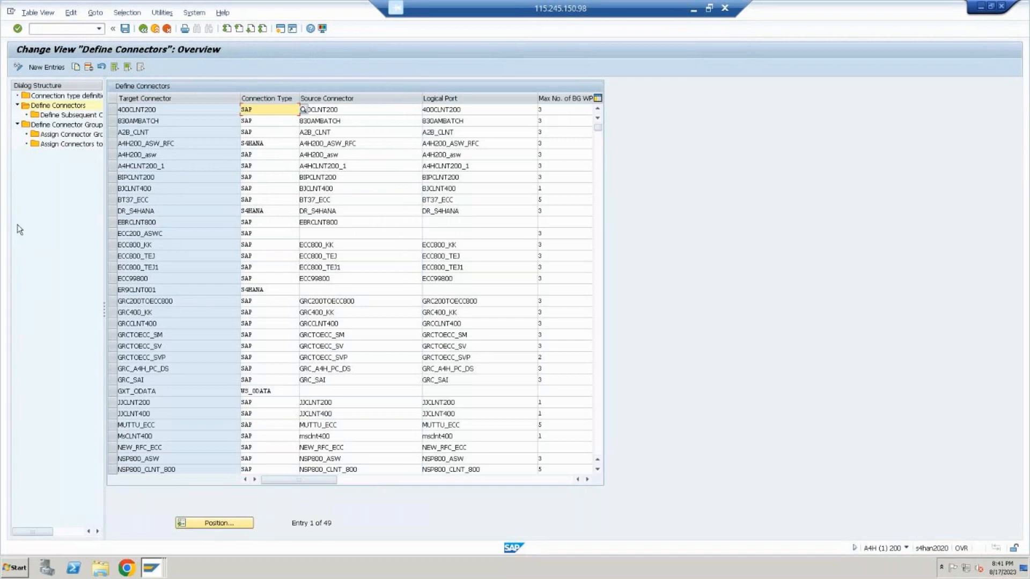
pyautogui.press('F5')
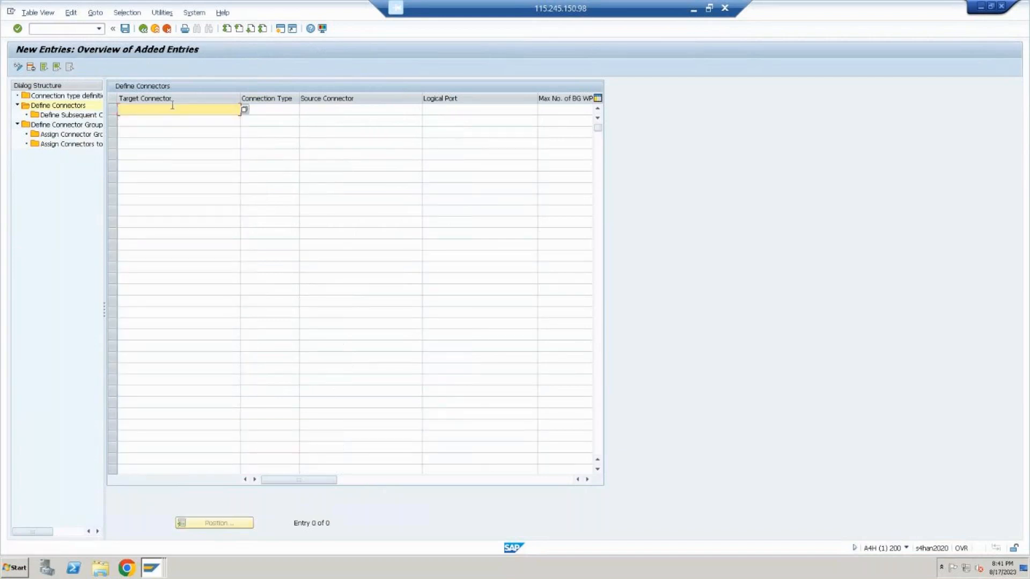
pyautogui.write('GRC_S4HANA')
pyautogui.press('BackSpace')
pyautogui.press('BackSpace')
pyautogui.press('BackSpace')
pyautogui.press('BackSpace')
pyautogui.press('BackSpace')
pyautogui.press('BackSpace')
pyautogui.press('BackSpace')
pyautogui.press('BackSpace')
pyautogui.press('BackSpace')
pyautogui.press('BackSpace')
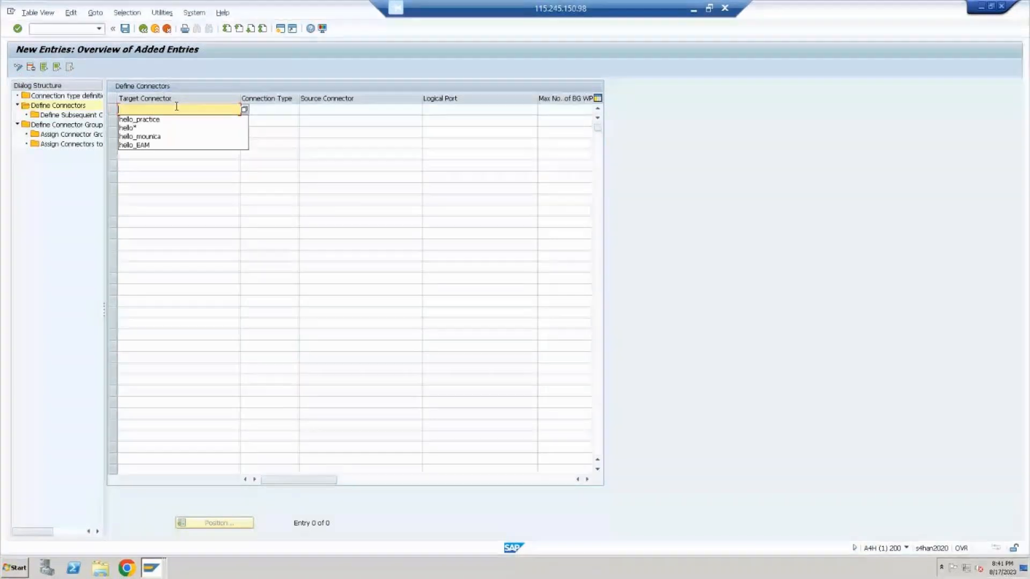
# Choose GRC_S4HANA from the list of RFC destinations as the target connector in the first row
pyautogui.click(244, 110)
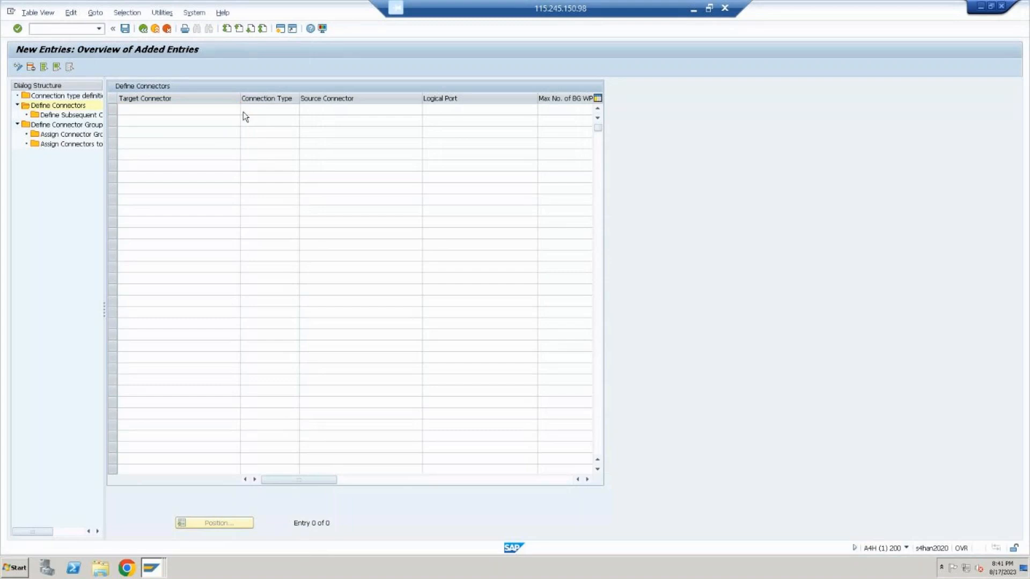
pyautogui.press('Down')
pyautogui.press('Down')
pyautogui.press('Down')
pyautogui.press('Down')
pyautogui.press('Down')
pyautogui.press('Down')
pyautogui.press('Down')
pyautogui.press('Down')
pyautogui.press('Down')
pyautogui.press('Down')
pyautogui.press('Down')
pyautogui.press('Down')
pyautogui.press('Down')
pyautogui.press('Down')
pyautogui.press('Down')
pyautogui.press('Down')
pyautogui.press('Down')
pyautogui.press('Down')
pyautogui.press('Down')
pyautogui.press('Down')
pyautogui.press('Down')
pyautogui.press('Down')
pyautogui.press('Down')
pyautogui.press('Down')
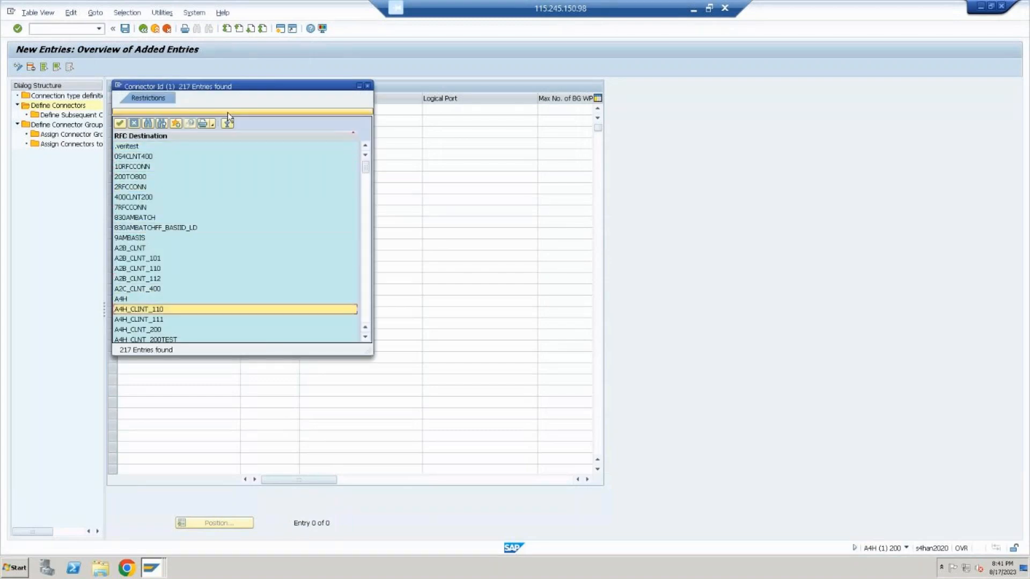
pyautogui.press('Down')
pyautogui.press('Down')
pyautogui.press('Down')
pyautogui.press('Down')
pyautogui.press('Down')
pyautogui.press('Down')
pyautogui.press('Down')
pyautogui.press('Down')
pyautogui.press('Down')
pyautogui.press('Down')
pyautogui.press('Down')
pyautogui.press('Down')
pyautogui.press('Down')
pyautogui.press('Down')
pyautogui.press('Down')
pyautogui.press('Down')
pyautogui.press('Down')
pyautogui.press('Down')
pyautogui.press('Down')
pyautogui.press('Down')
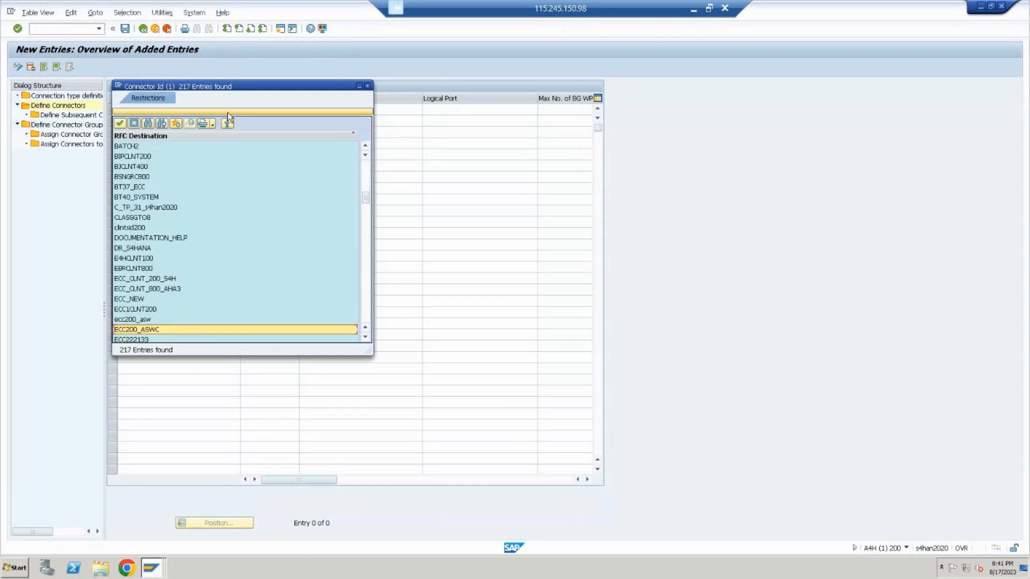
pyautogui.press('Down')
pyautogui.press('Down')
pyautogui.press('Down')
pyautogui.press('Down')
pyautogui.press('Down')
pyautogui.press('Down')
pyautogui.press('Down')
pyautogui.press('Down')
pyautogui.press('Down')
pyautogui.press('Down')
pyautogui.press('Down')
pyautogui.press('Down')
pyautogui.press('Down')
pyautogui.press('Down')
pyautogui.press('Down')
pyautogui.press('Down')
pyautogui.press('Down')
pyautogui.press('Down')
pyautogui.press('Down')
pyautogui.press('Down')
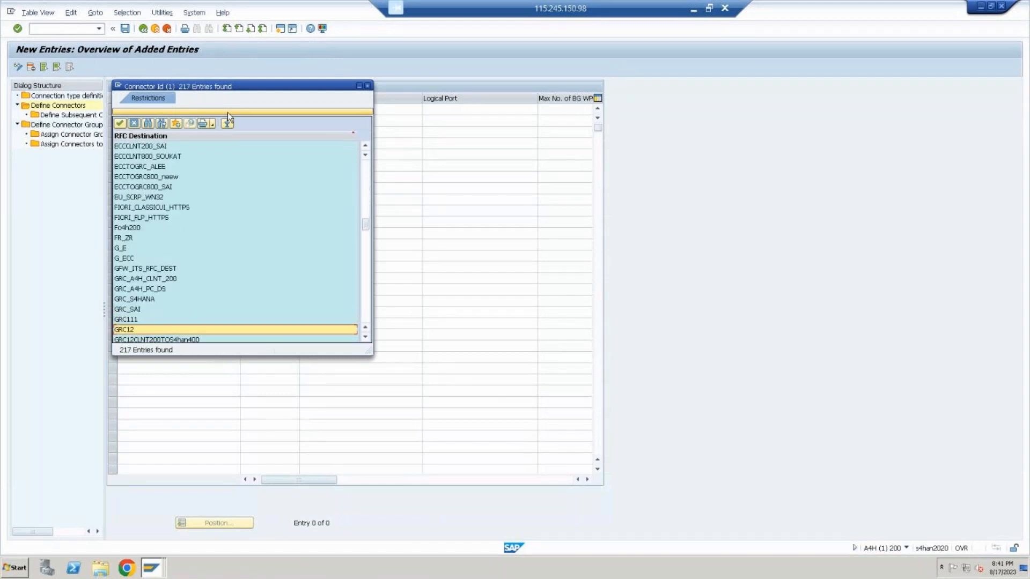
pyautogui.press('Down')
pyautogui.press('Down')
pyautogui.press('Down')
pyautogui.press('Down')
pyautogui.press('Down')
pyautogui.press('Down')
pyautogui.press('Down')
pyautogui.press('Down')
pyautogui.press('Down')
pyautogui.press('Down')
pyautogui.press('Down')
pyautogui.press('Down')
pyautogui.press('Down')
pyautogui.press('Down')
pyautogui.press('Down')
pyautogui.press('Down')
pyautogui.press('Down')
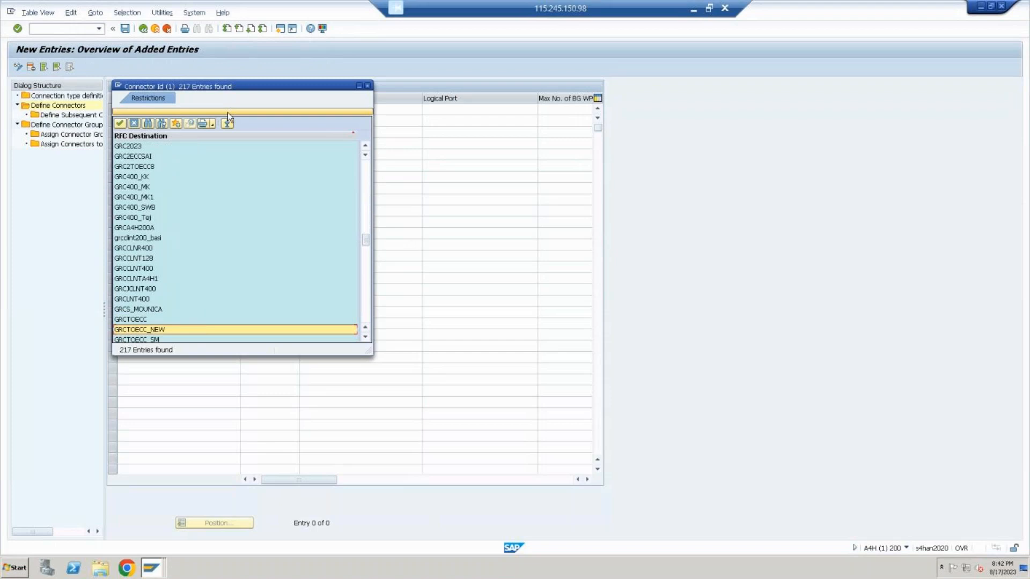
pyautogui.press('Up')
pyautogui.press('Up')
pyautogui.press('Up')
pyautogui.press('Up')
pyautogui.press('Up')
pyautogui.press('Up')
pyautogui.press('Up')
pyautogui.press('Up')
pyautogui.press('Up')
pyautogui.press('Up')
pyautogui.press('Up')
pyautogui.press('Up')
pyautogui.press('Up')
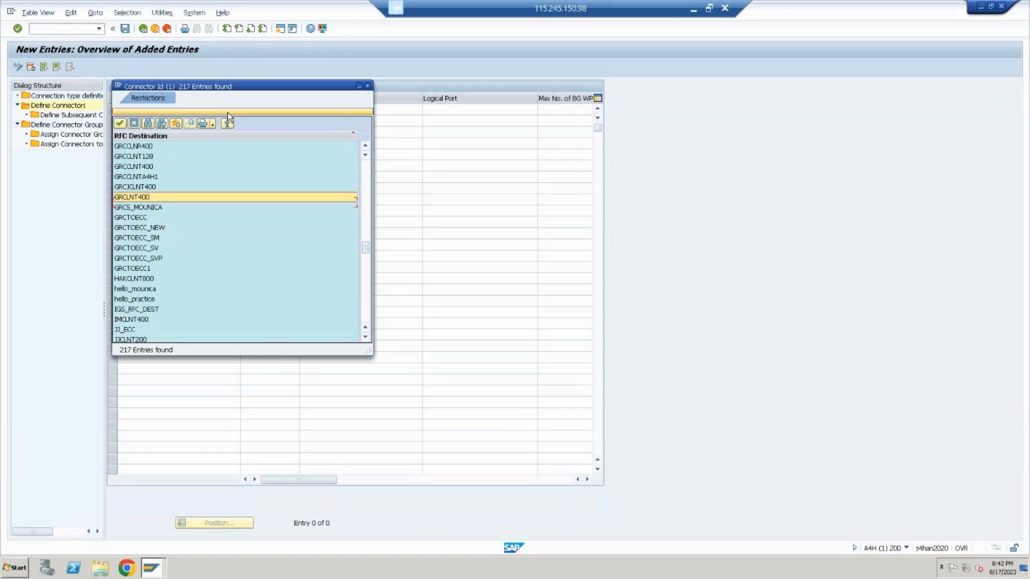
pyautogui.press('Up')
pyautogui.press('Up')
pyautogui.press('Up')
pyautogui.press('Up')
pyautogui.press('Up')
pyautogui.press('Up')
pyautogui.press('Up')
pyautogui.press('Up')
pyautogui.press('Up')
pyautogui.press('Up')
pyautogui.press('Up')
pyautogui.press('Up')
pyautogui.press('Up')
pyautogui.press('Up')
pyautogui.press('Up')
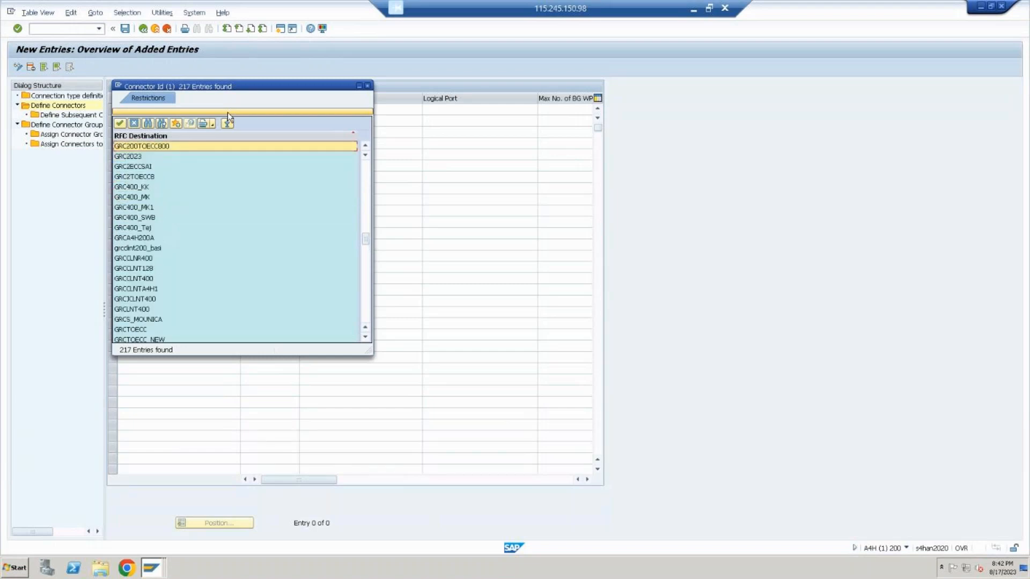
pyautogui.press('Down')
pyautogui.press('Down')
pyautogui.press('Down')
pyautogui.press('Down')
pyautogui.press('Up')
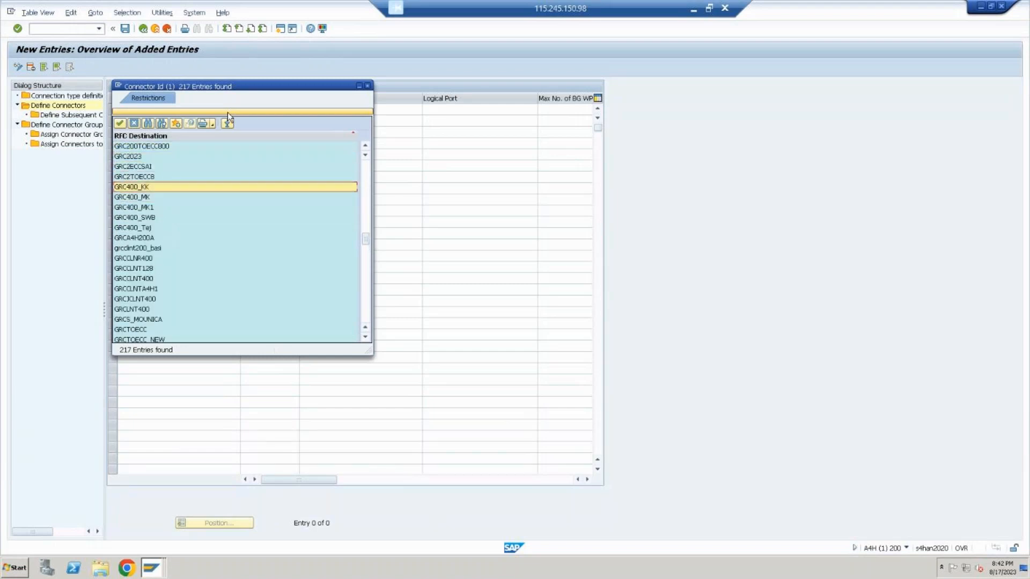
pyautogui.press('Up')
pyautogui.press('Up')
pyautogui.press('Up')
pyautogui.press('Up')
pyautogui.press('Up')
pyautogui.press('Up')
pyautogui.press('Up')
pyautogui.press('Up')
pyautogui.press('Up')
pyautogui.press('Up')
pyautogui.press('Up')
pyautogui.press('Up')
pyautogui.press('Up')
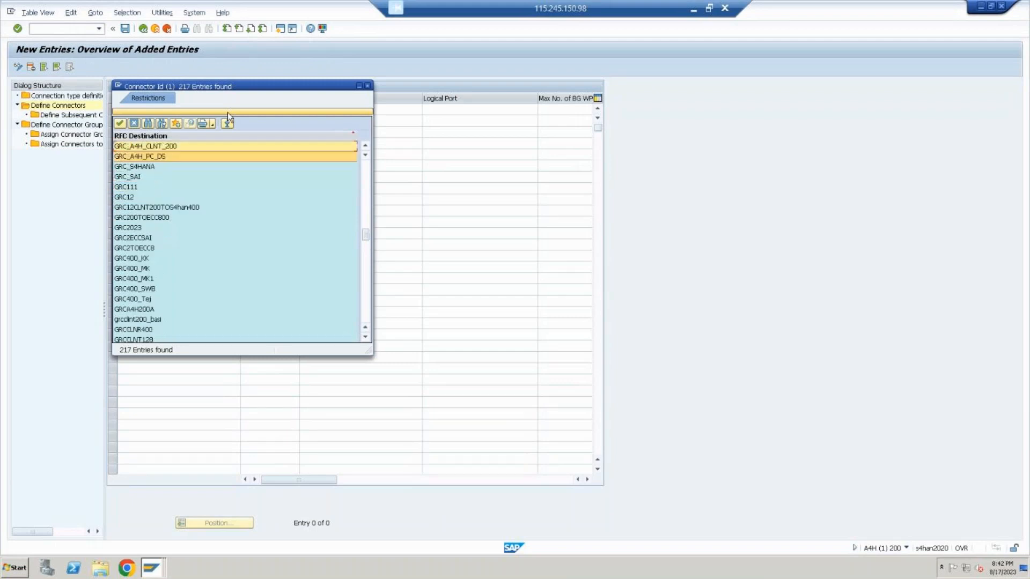
pyautogui.press('Down')
pyautogui.press('Down')
pyautogui.press('Down')
pyautogui.press('Down')
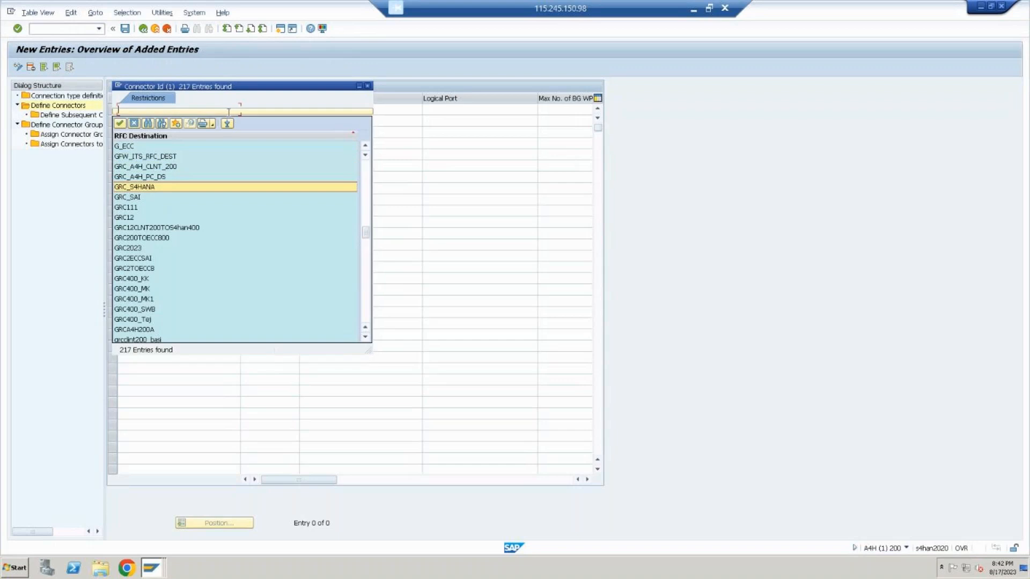
pyautogui.press('Return')
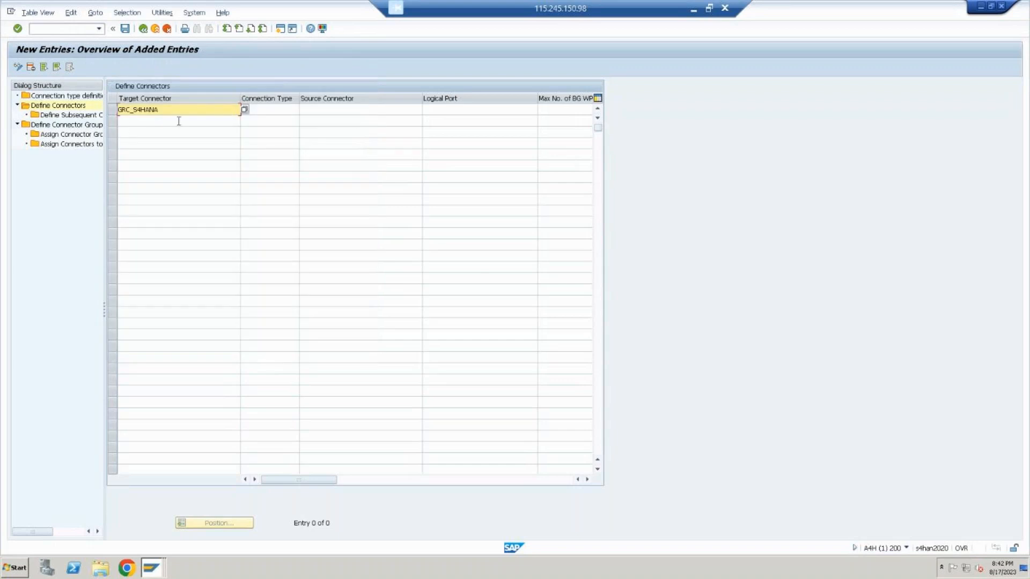
# Copy the target connector name GRC_S4HANA into the Source Connector and Logical Port fields of the same row
pyautogui.moveTo(177, 113); pyautogui.dragTo(73, 104)
pyautogui.hotkey('ctrl', 'c')
pyautogui.click(341, 111)
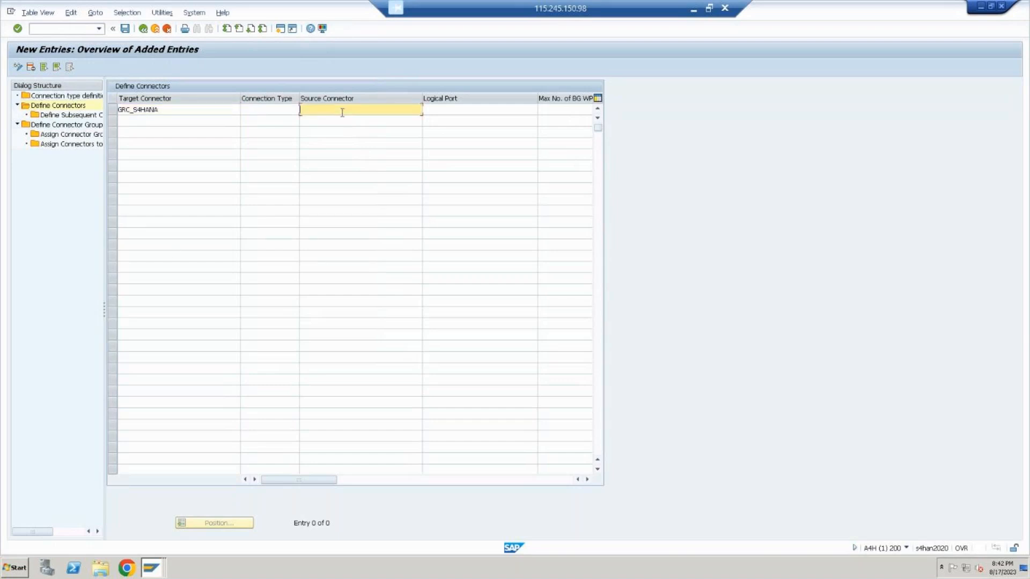
pyautogui.hotkey('ctrl', 'v')
pyautogui.click(454, 110)
pyautogui.hotkey('ctrl', 'v')
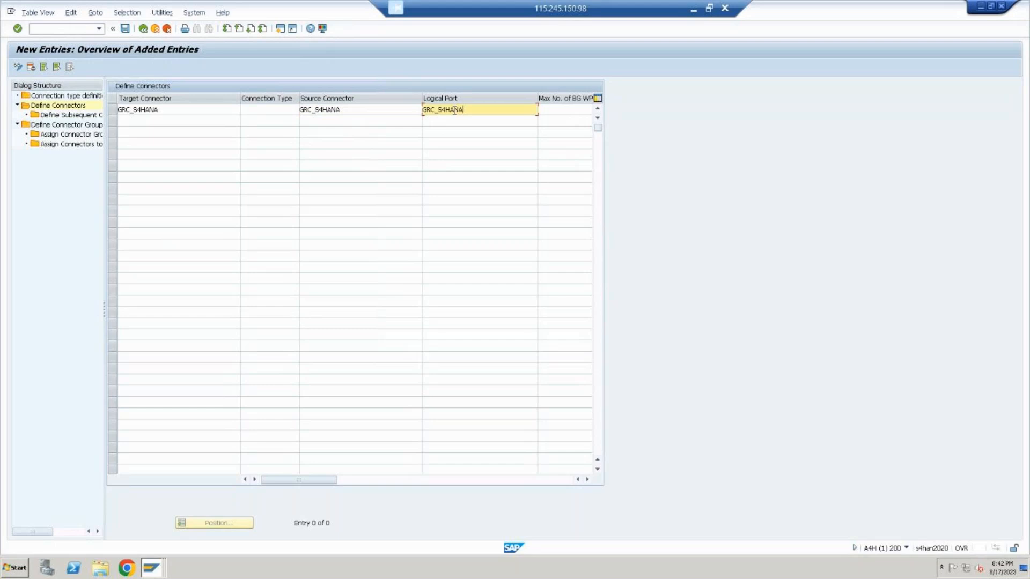
# Set the connection type of the GRC_S4HANA connector to SAP from the list of possible values
pyautogui.click(271, 110)
pyautogui.press('F4')
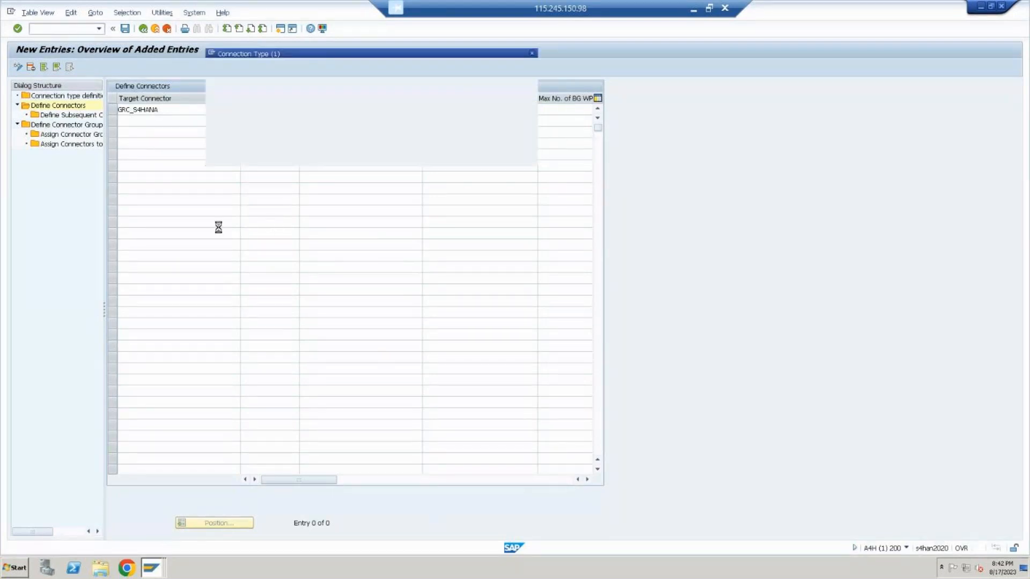
pyautogui.doubleClick(219, 226)
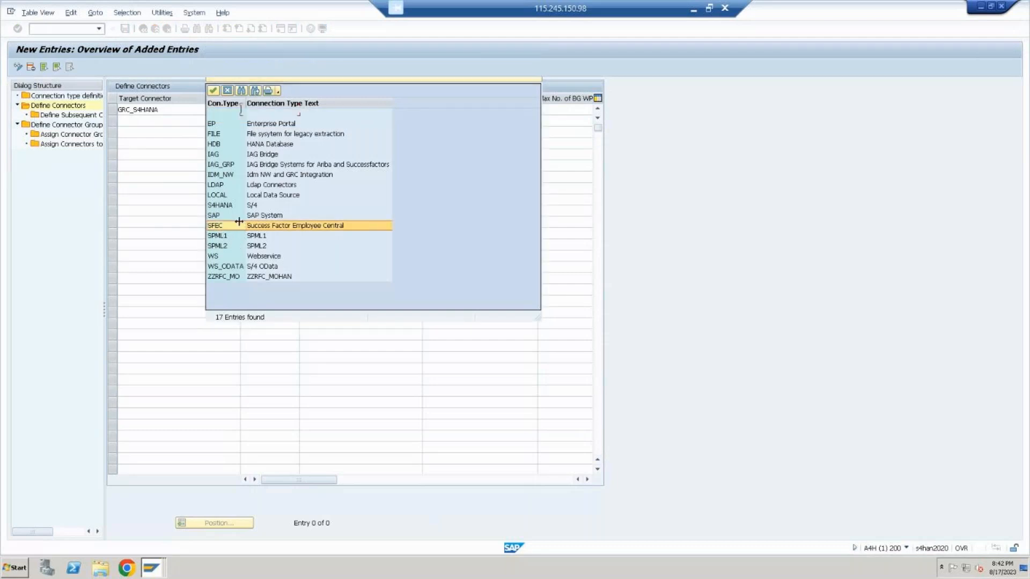
pyautogui.click(303, 111)
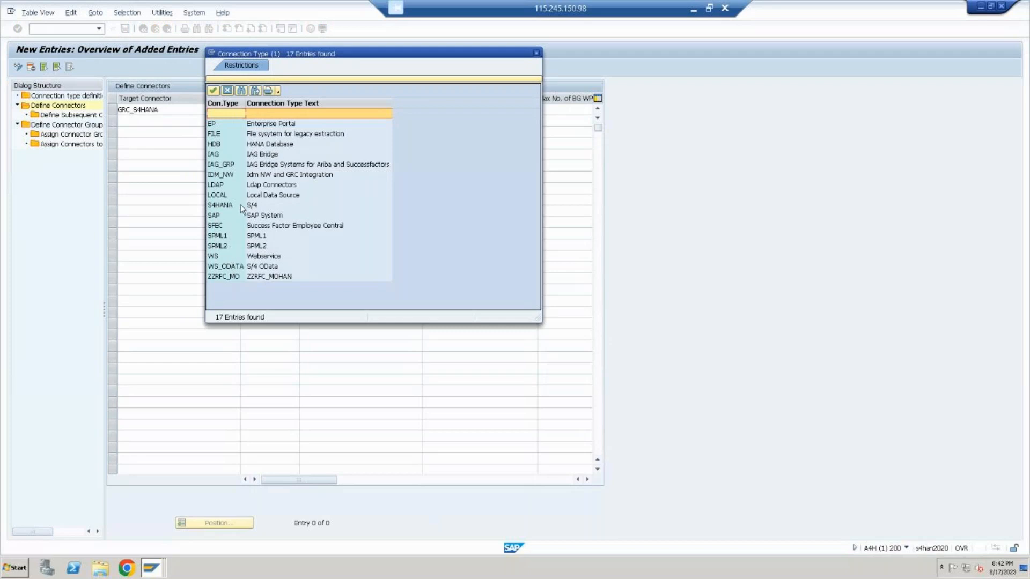
pyautogui.doubleClick(243, 215)
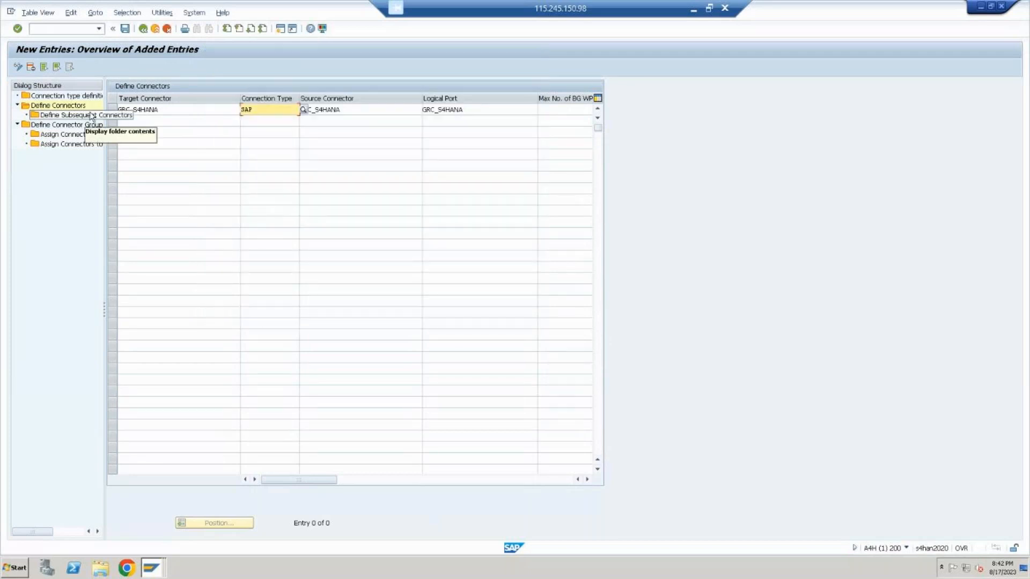
# Narrow the Logical Port column to bring the full Max No. of BG WP column into view
pyautogui.click(178, 111)
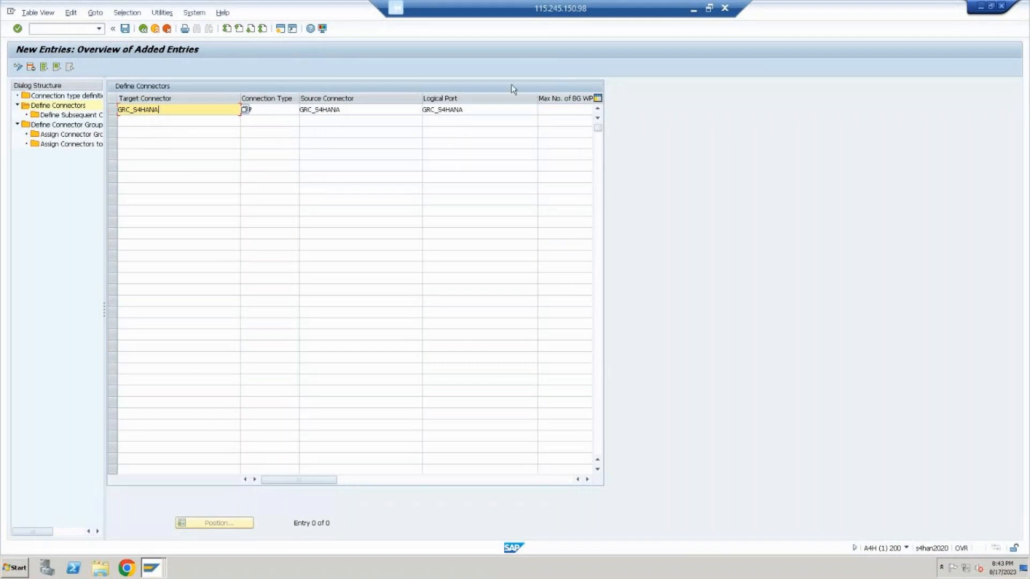
pyautogui.moveTo(537, 98); pyautogui.dragTo(519, 102)
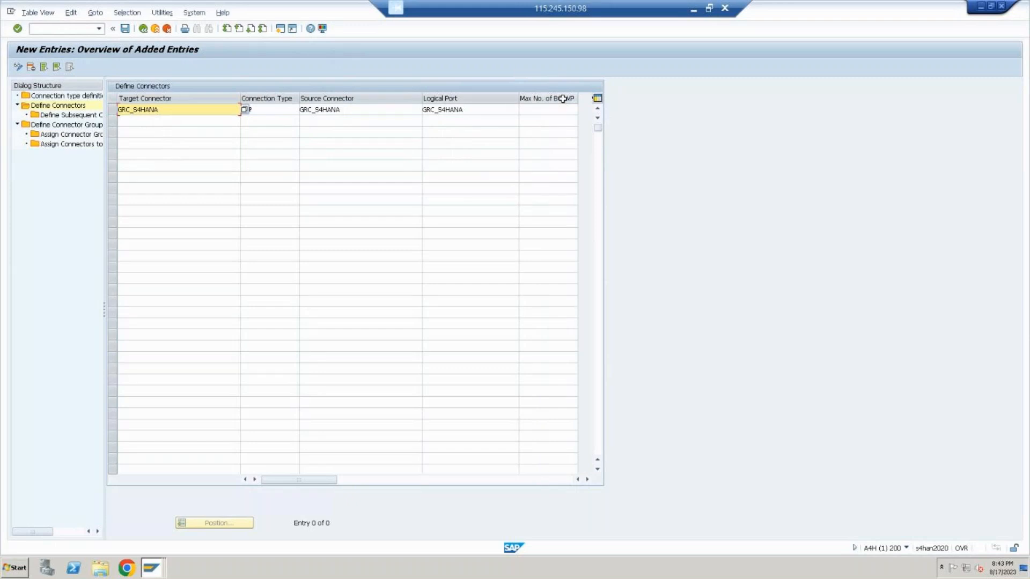
# Open transaction SM50 in a new session and examine the total and free Background work processes
pyautogui.click(52, 32)
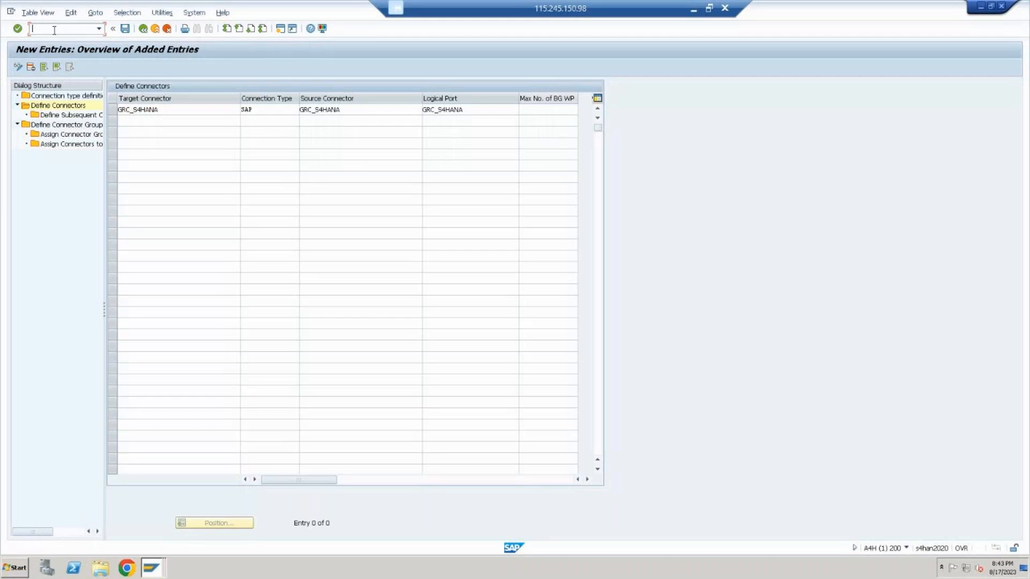
pyautogui.write('/')
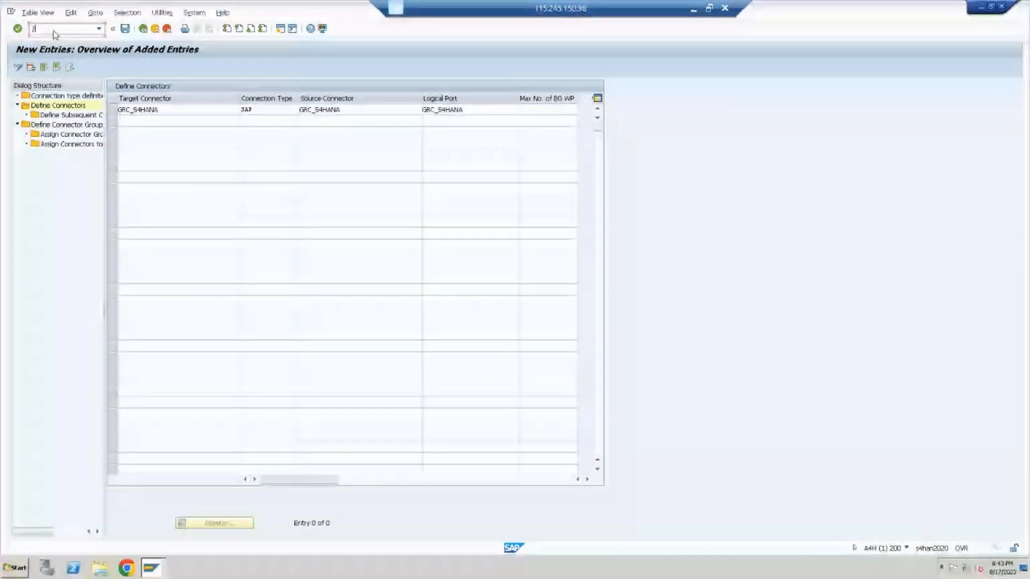
pyautogui.write('osm5')
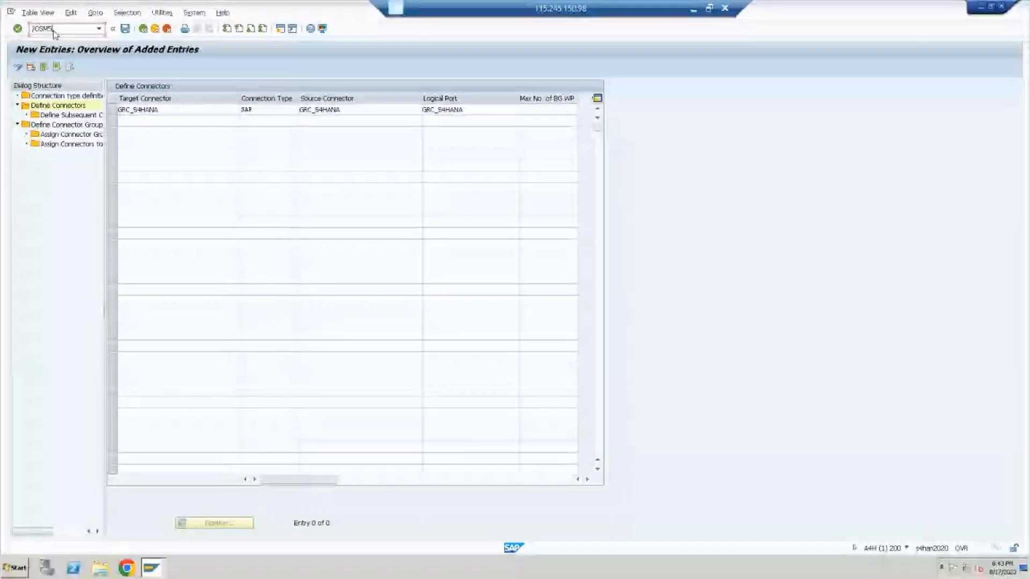
pyautogui.press('Return')
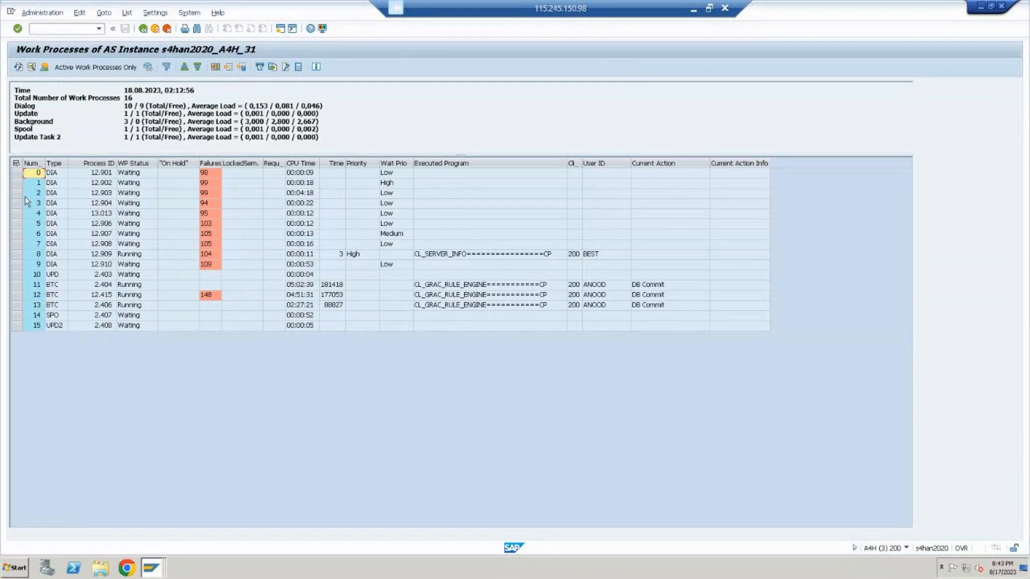
pyautogui.moveTo(129, 122); pyautogui.dragTo(42, 133)
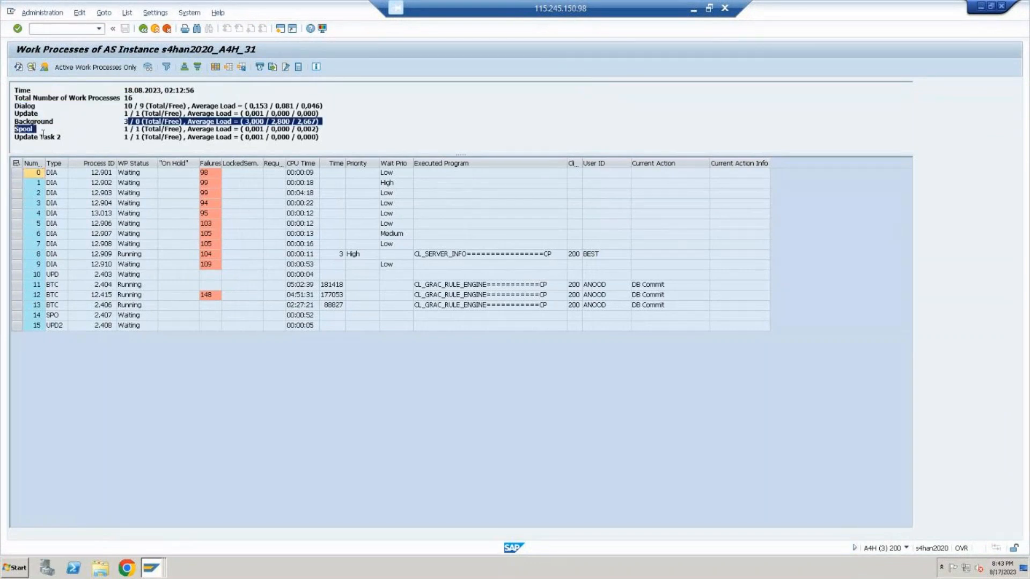
pyautogui.moveTo(57, 122); pyautogui.dragTo(31, 123)
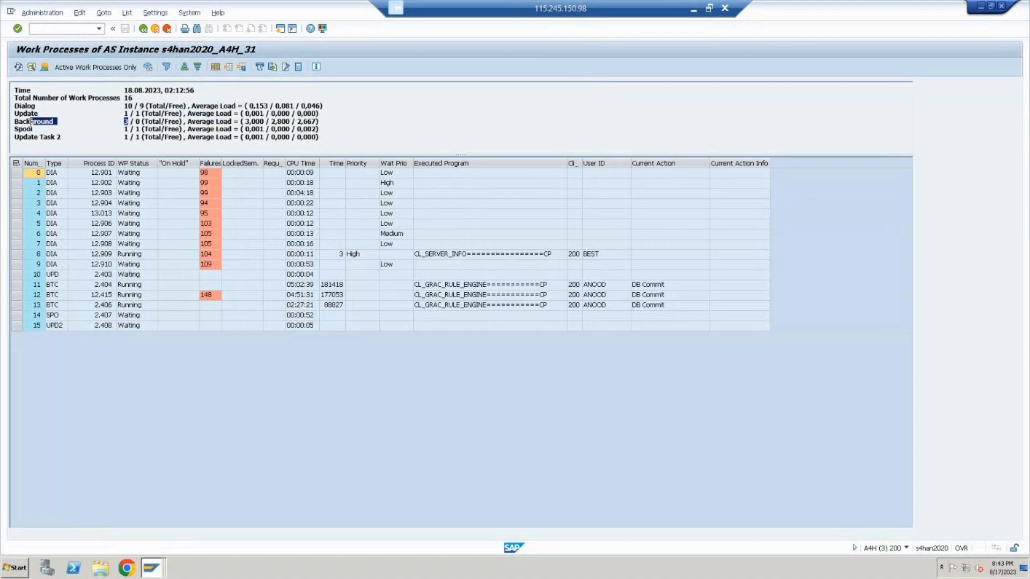
# Leave the work process overview and set Max No. of BG WP to 3 for the GRC_S4HANA connector in the new entries session
pyautogui.click(160, 28)
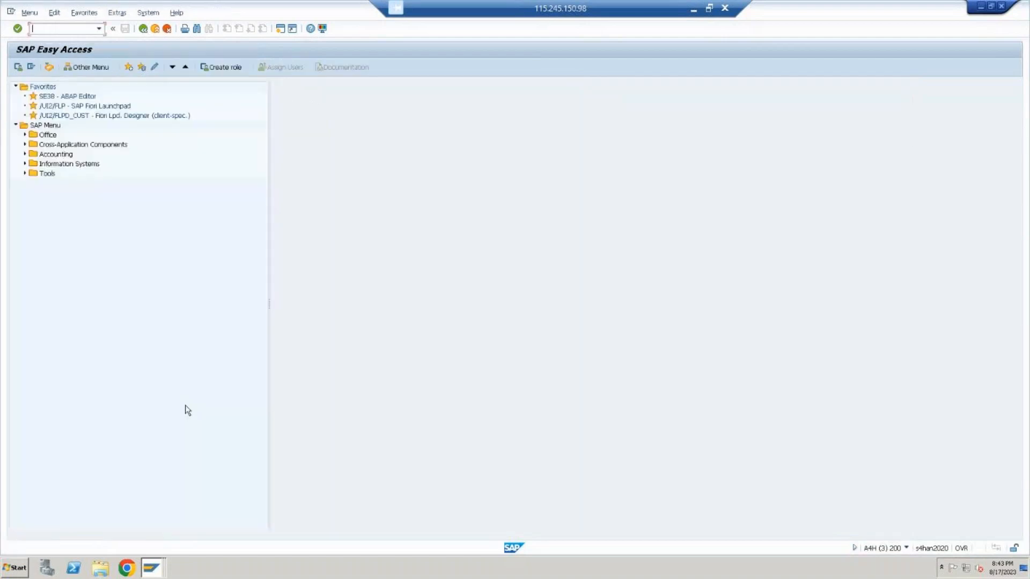
pyautogui.click(151, 568)
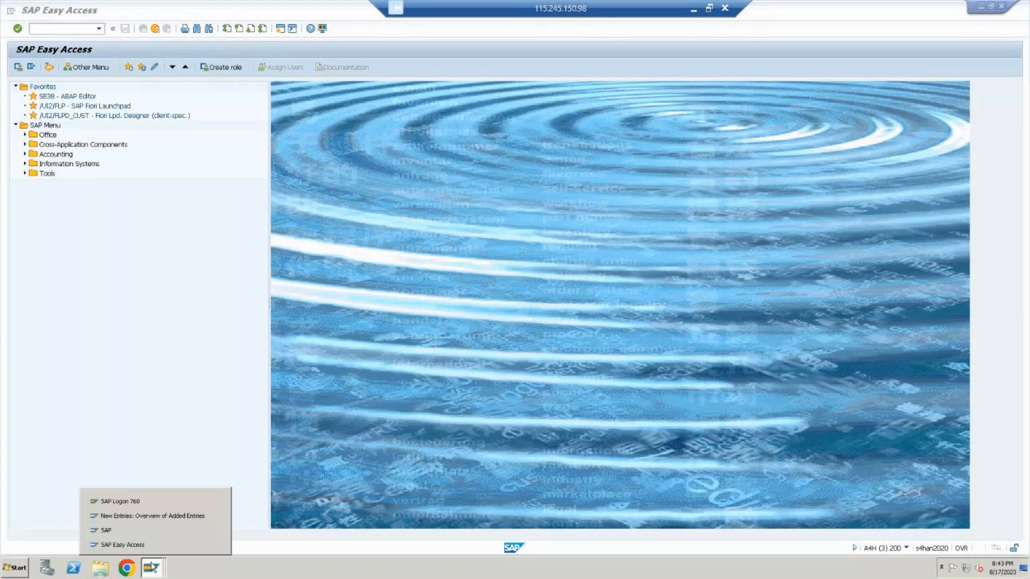
pyautogui.click(161, 515)
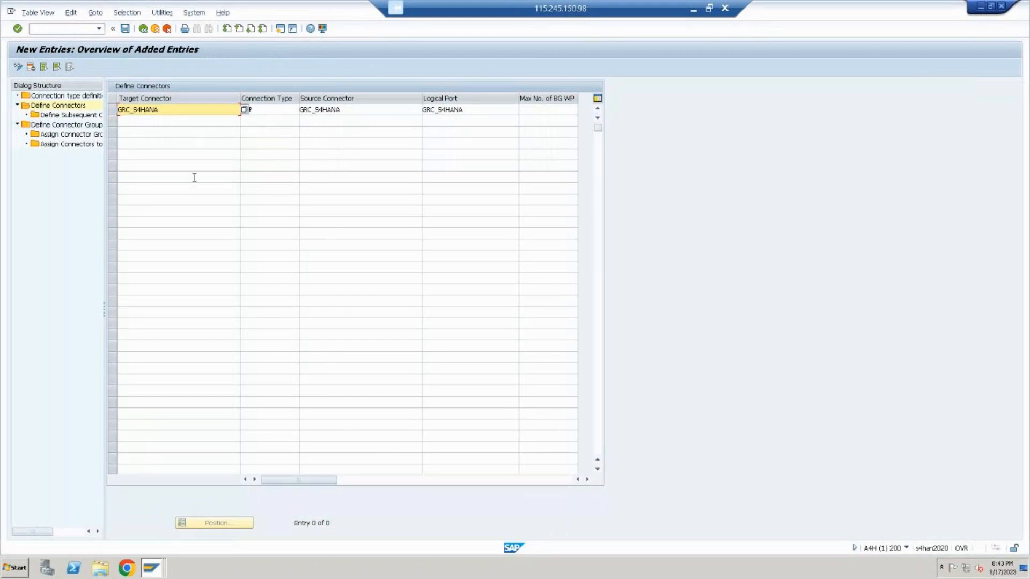
pyautogui.click(569, 109)
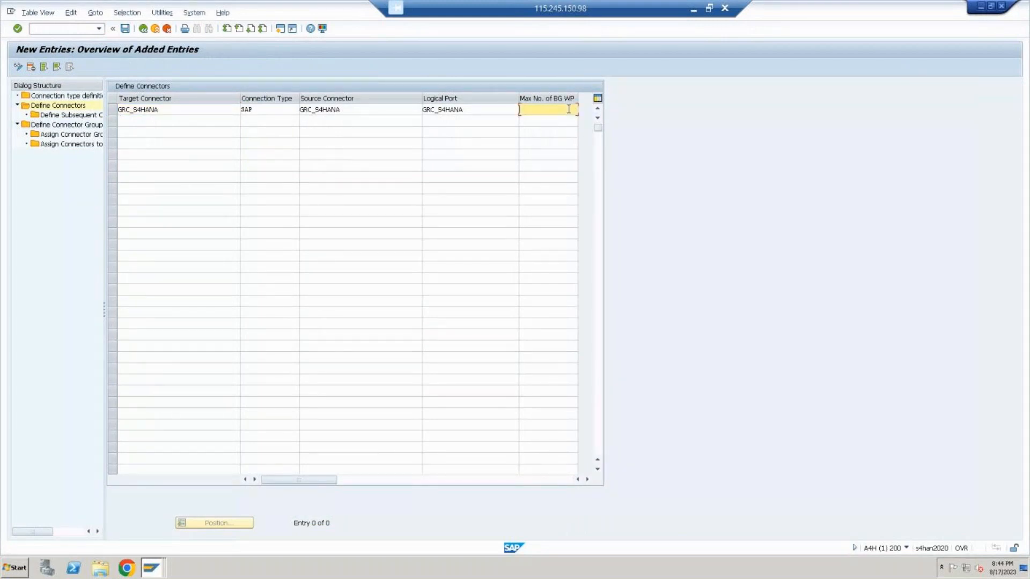
pyautogui.write('3')
# Save the connector entry with the proposed customizing request and open the Define Connector Groups view
pyautogui.click(126, 29)
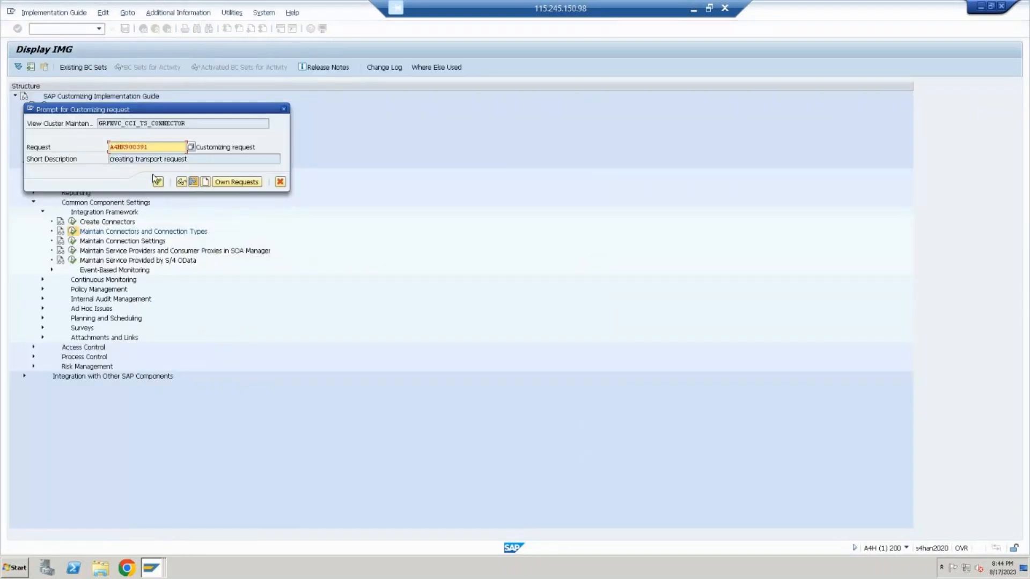
pyautogui.click(153, 183)
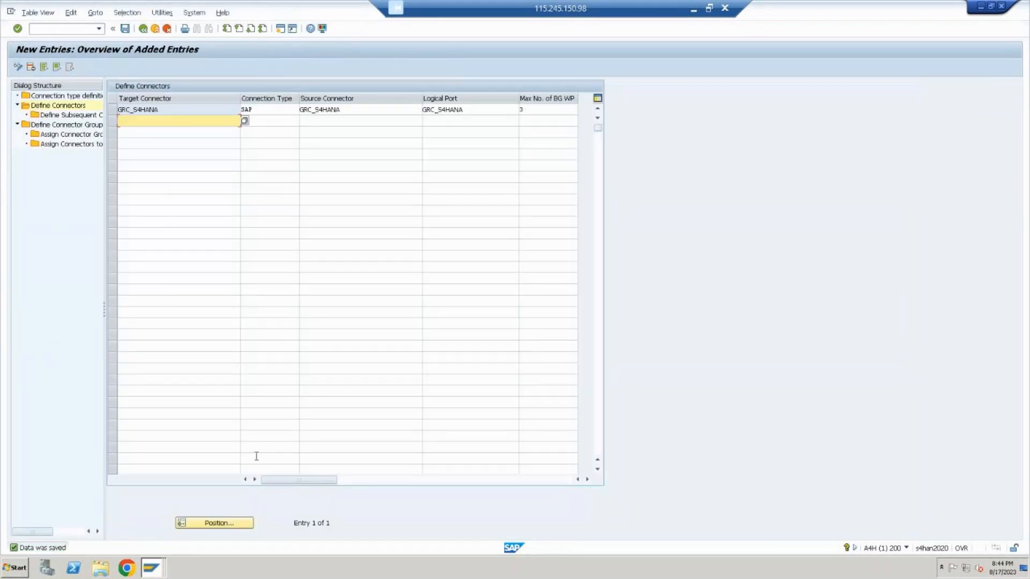
pyautogui.click(83, 126)
pyautogui.doubleClick(83, 126)
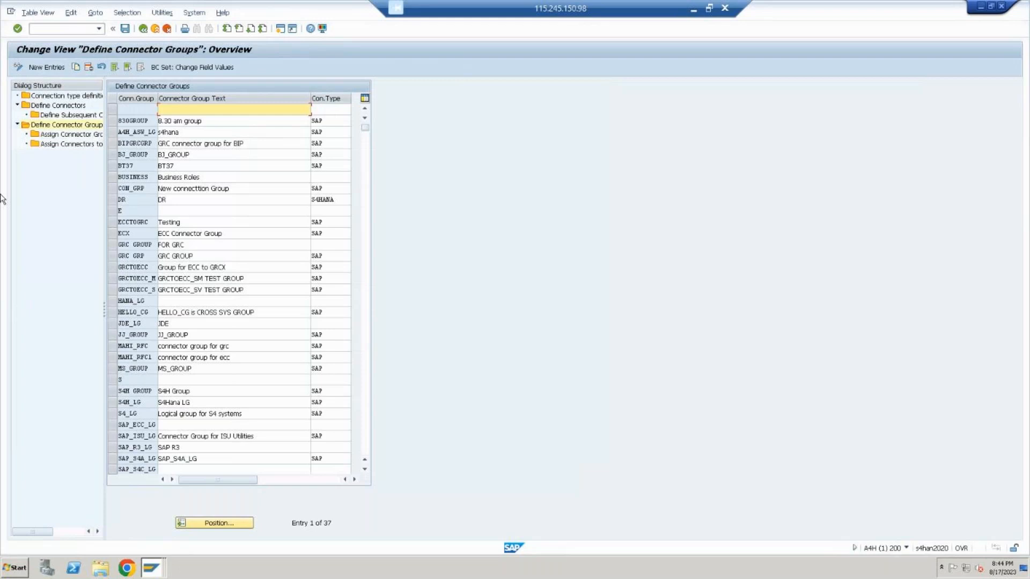
pyautogui.click(47, 67)
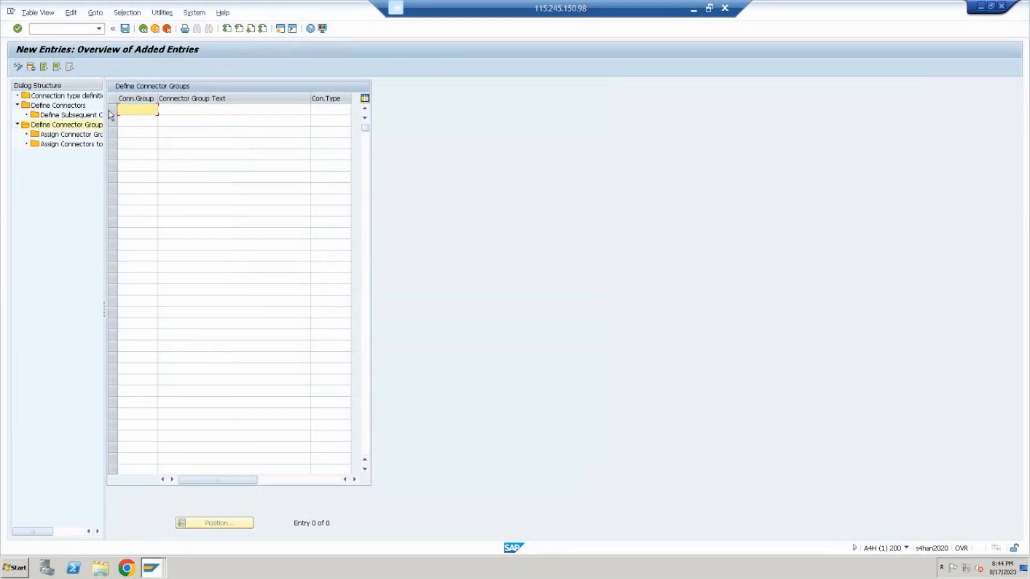
pyautogui.write('ADAM')
pyautogui.press('BackSpace')
pyautogui.press('BackSpace')
pyautogui.press('BackSpace')
pyautogui.press('BackSpace')
pyautogui.write('LG01')
pyautogui.press('Tab')
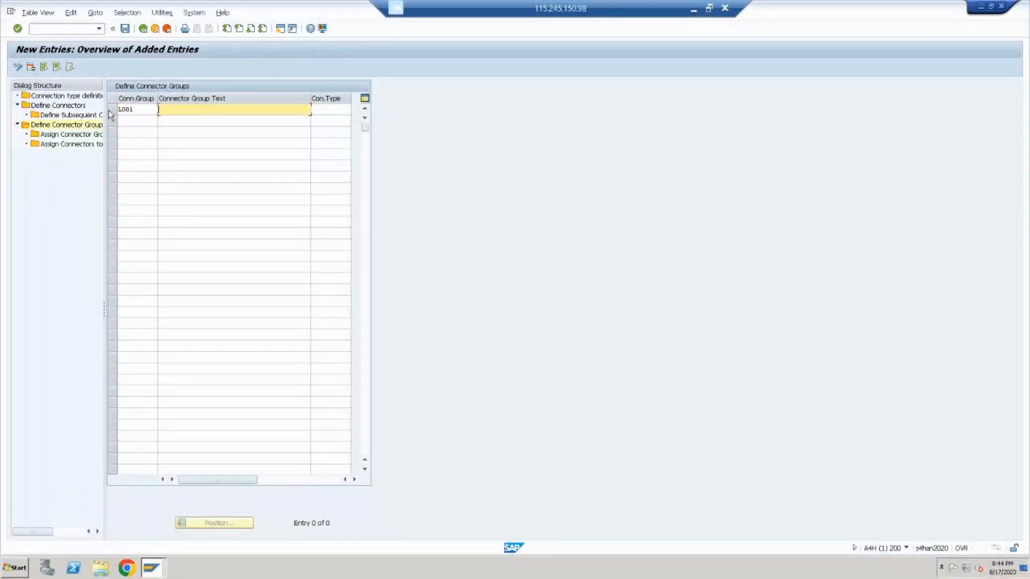
pyautogui.hotkey('shift', 'Tab')
pyautogui.press('BackSpace')
pyautogui.doubleClick(71, 125)
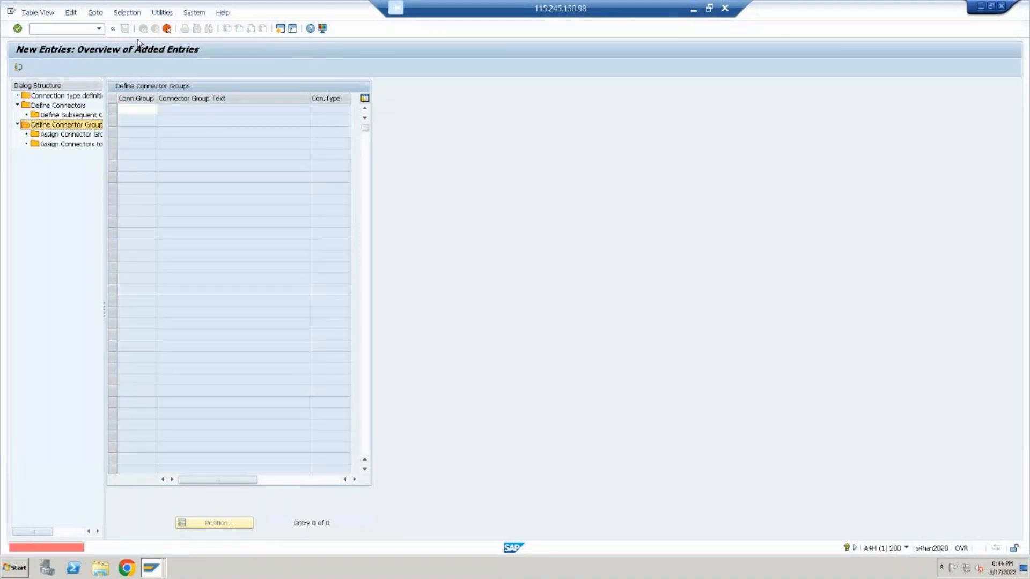
pyautogui.click(165, 28)
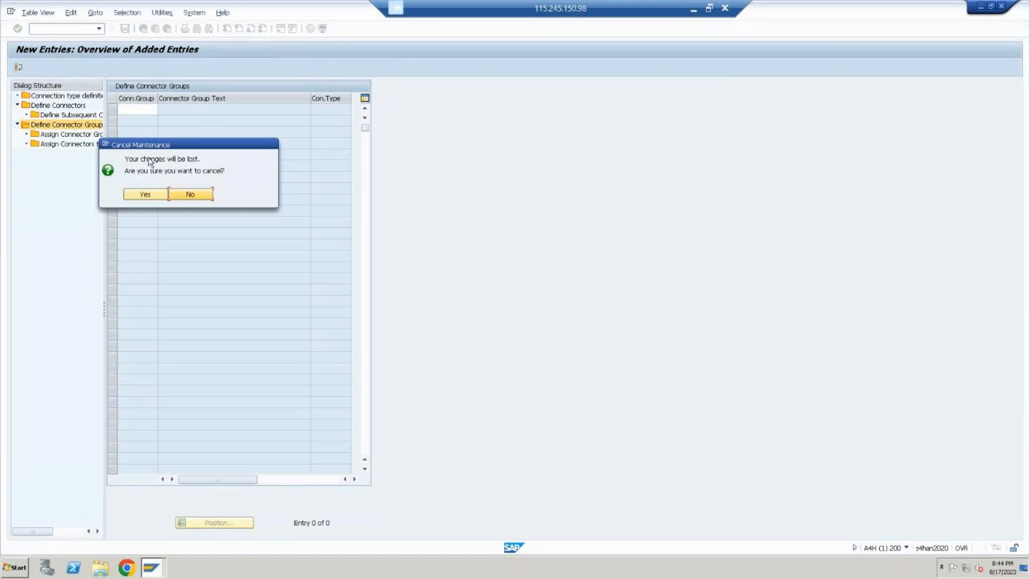
pyautogui.click(142, 194)
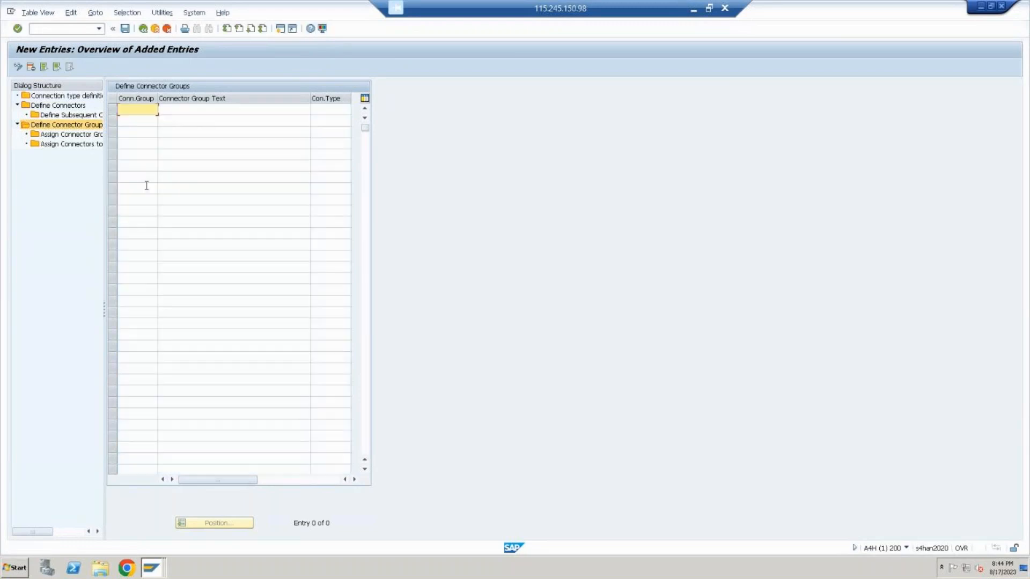
pyautogui.doubleClick(76, 129)
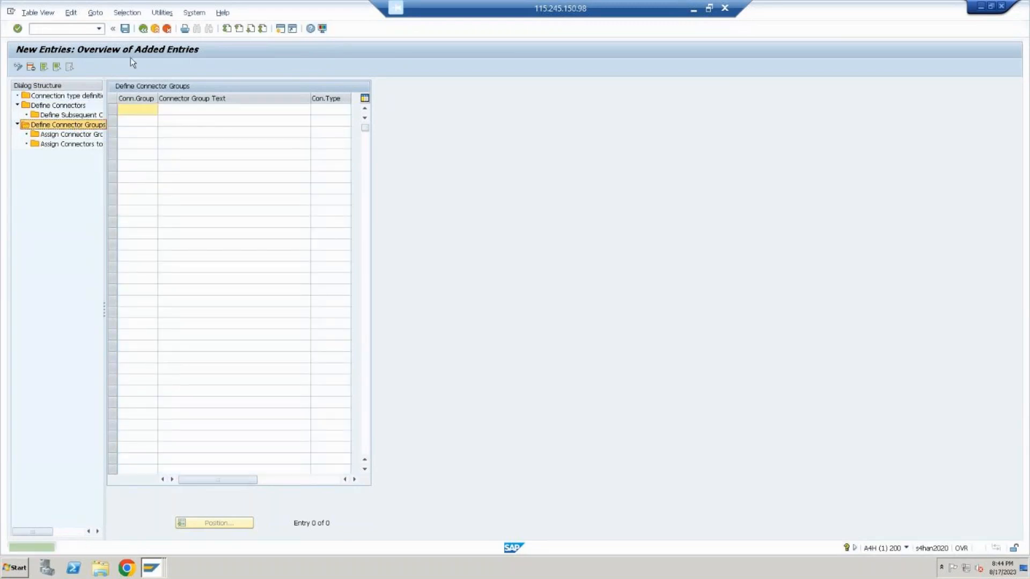
pyautogui.click(144, 30)
# Add a new connector group LG01 with the text LOGICAL GROUP FOR KRISHNA PROJECT
pyautogui.scroll(-7, 164, 260)
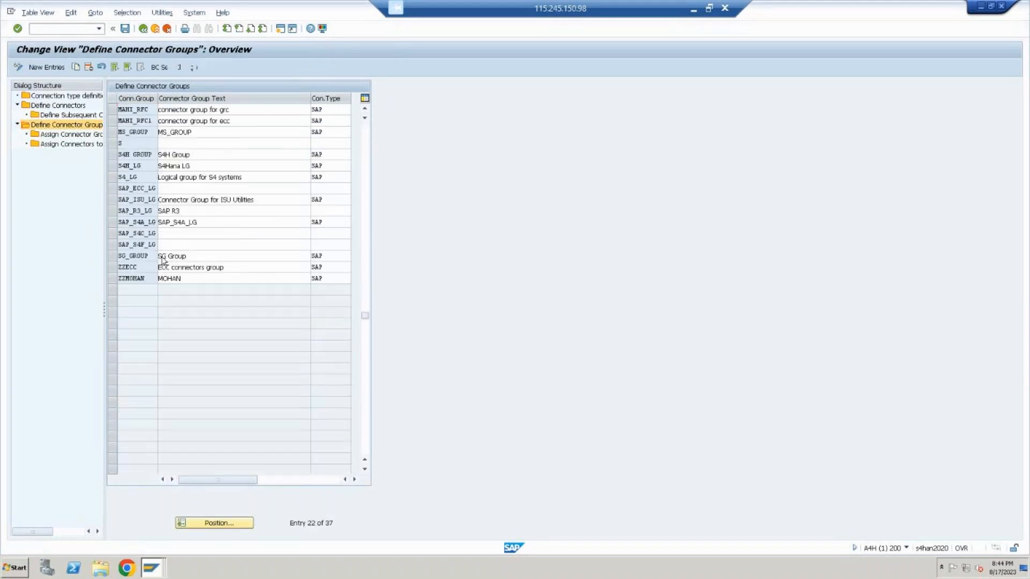
pyautogui.scroll(-5, 163, 261)
pyautogui.scroll(8, 162, 258)
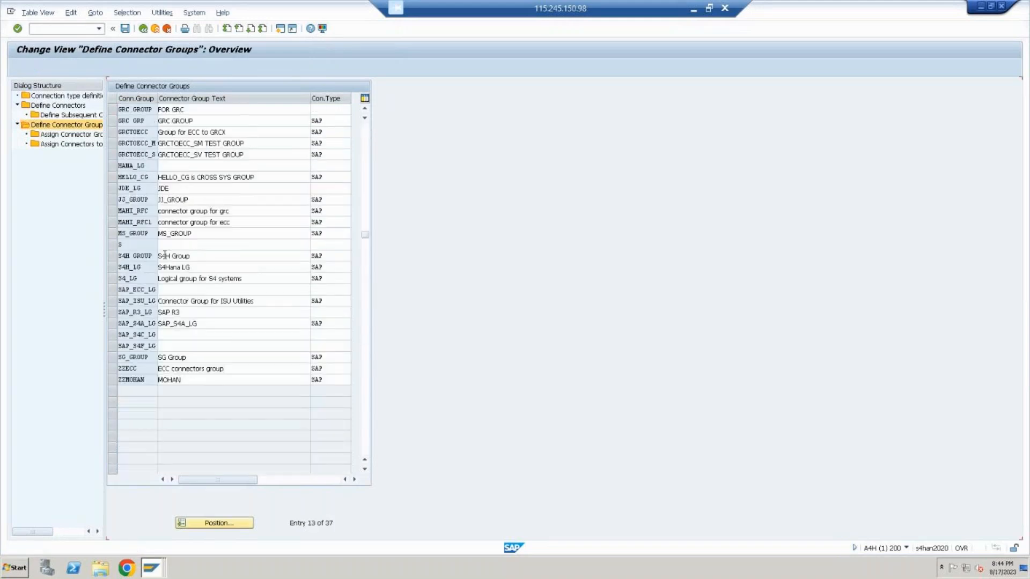
pyautogui.scroll(4, 165, 254)
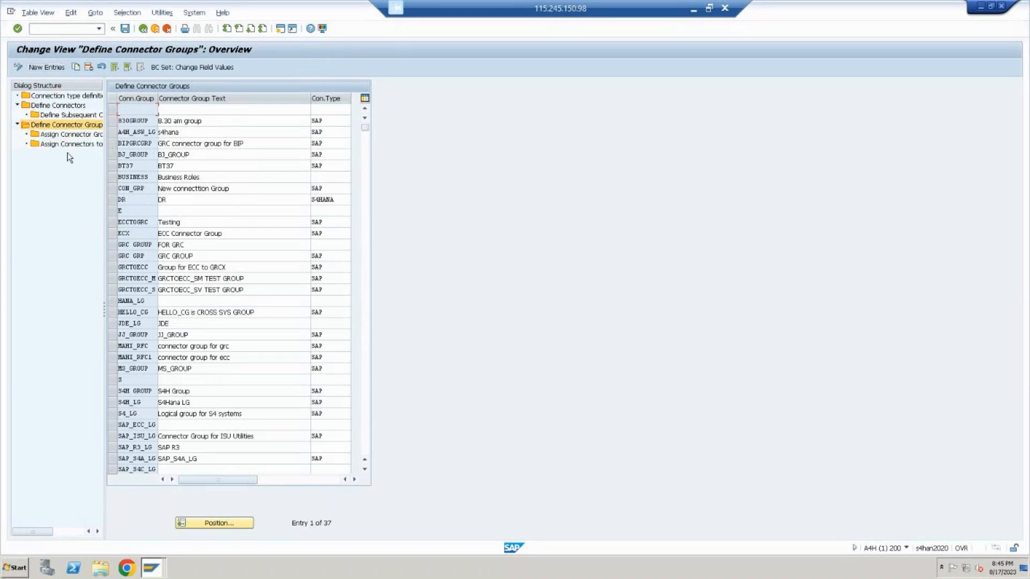
pyautogui.click(56, 67)
pyautogui.write('LG01')
pyautogui.press('Tab')
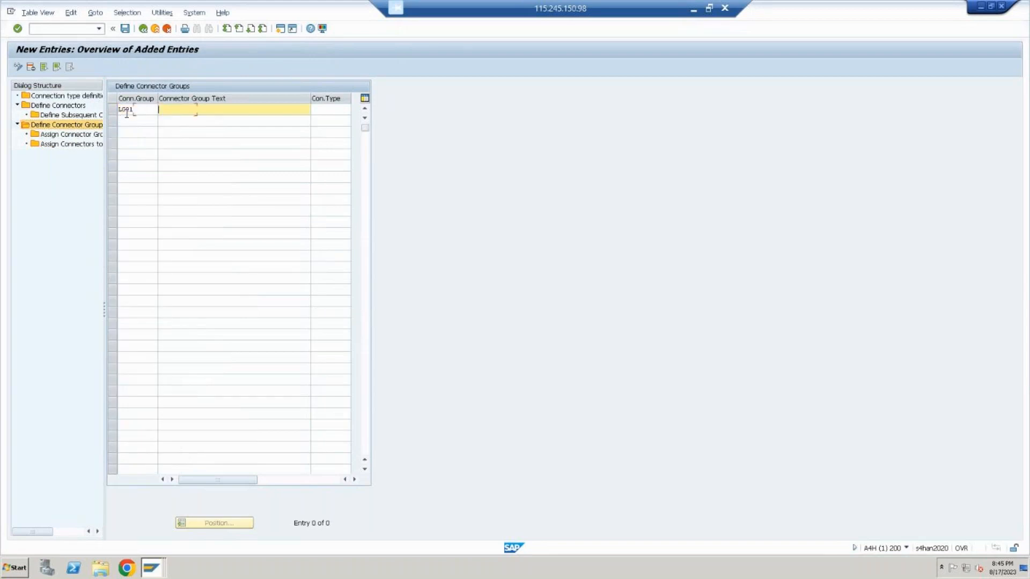
pyautogui.write('LOGICAL GROUP FOR KRISHNA PROJEC')
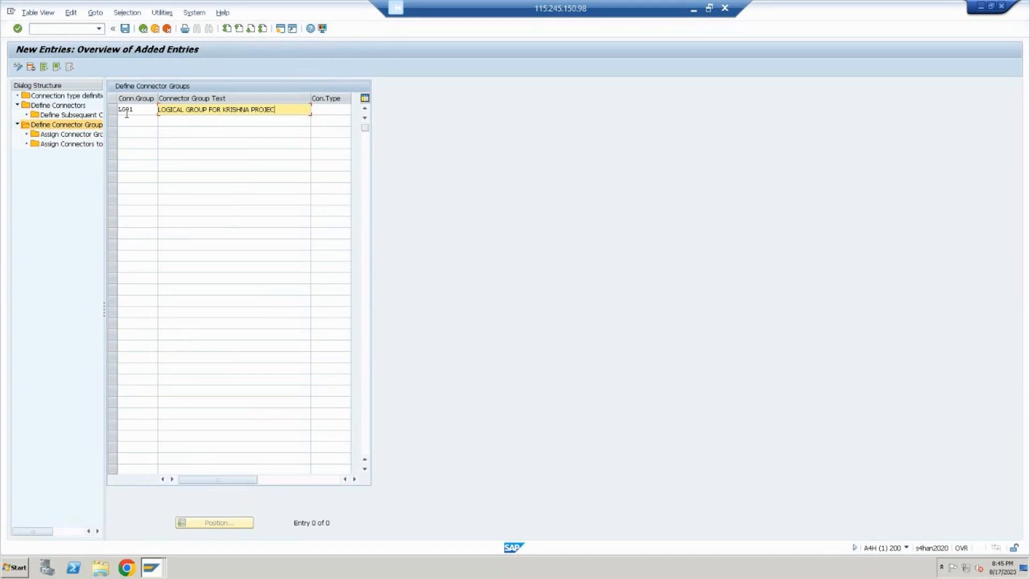
pyautogui.write('T')
# Set the connection type of connector group LG01 to SAP from its possible values and save the entry
pyautogui.click(317, 109)
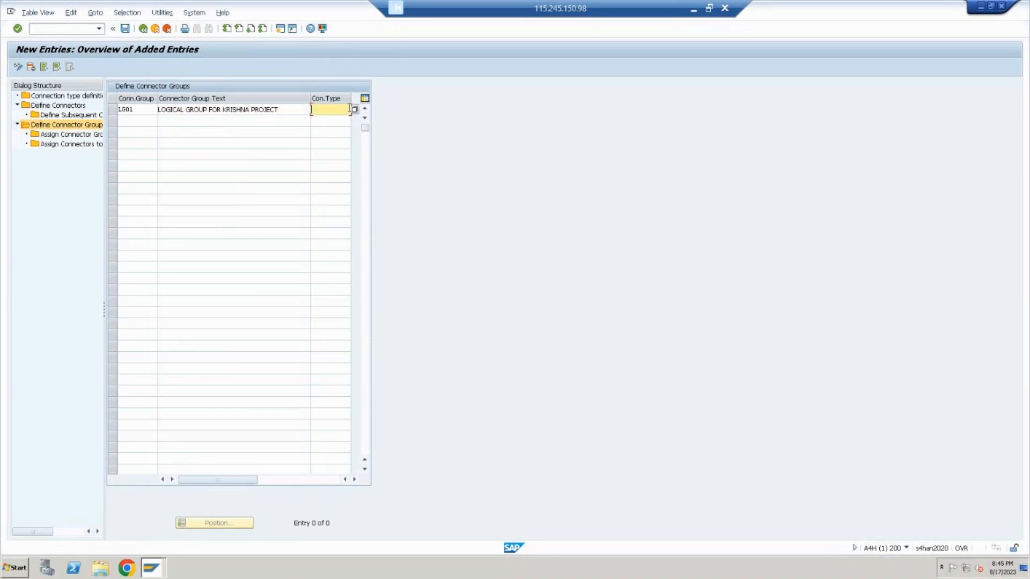
pyautogui.click(354, 109)
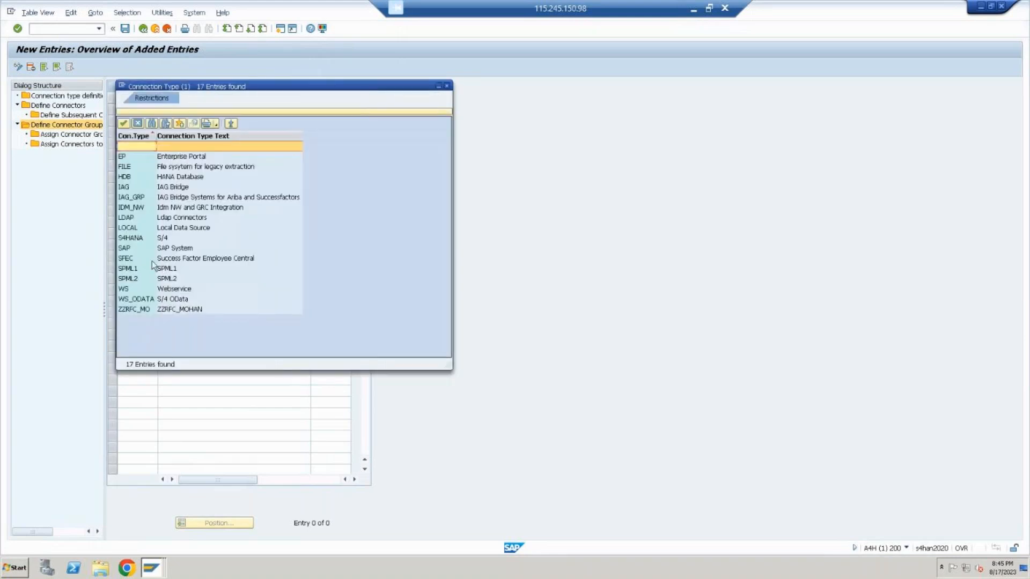
pyautogui.doubleClick(155, 248)
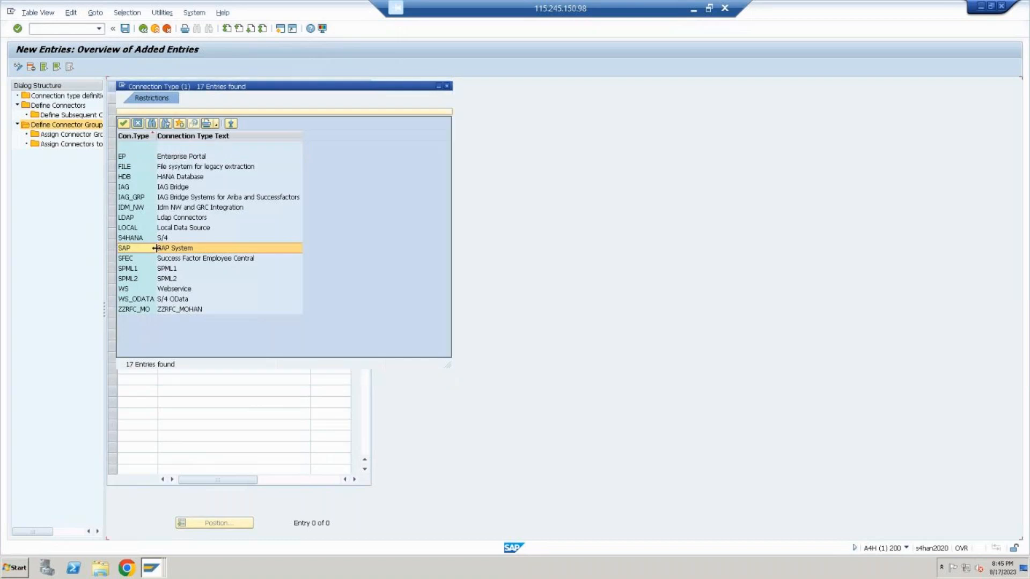
pyautogui.click(126, 30)
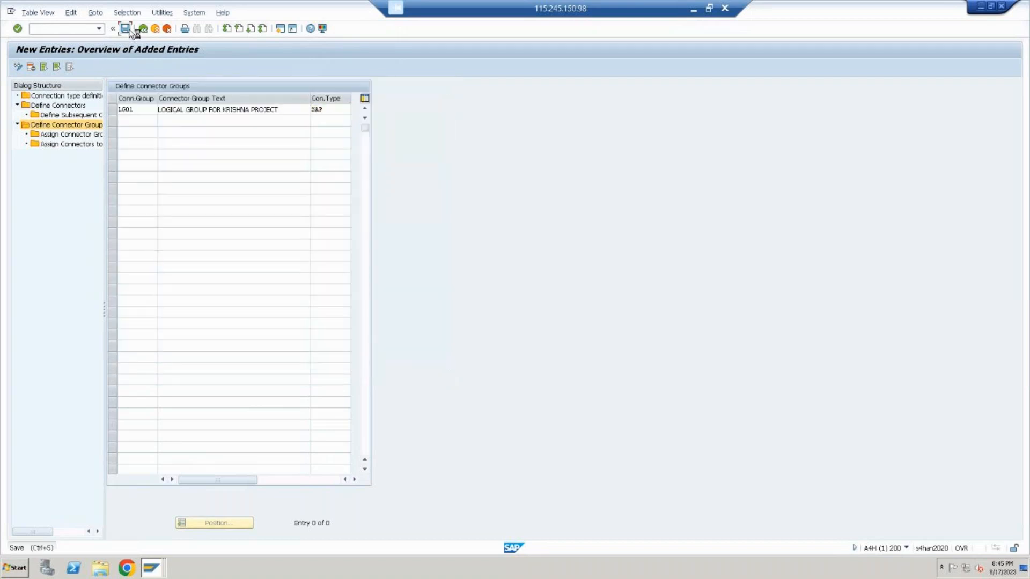
# Assign connector group LG01 to the group type Logical Group as a new entry
pyautogui.click(113, 109)
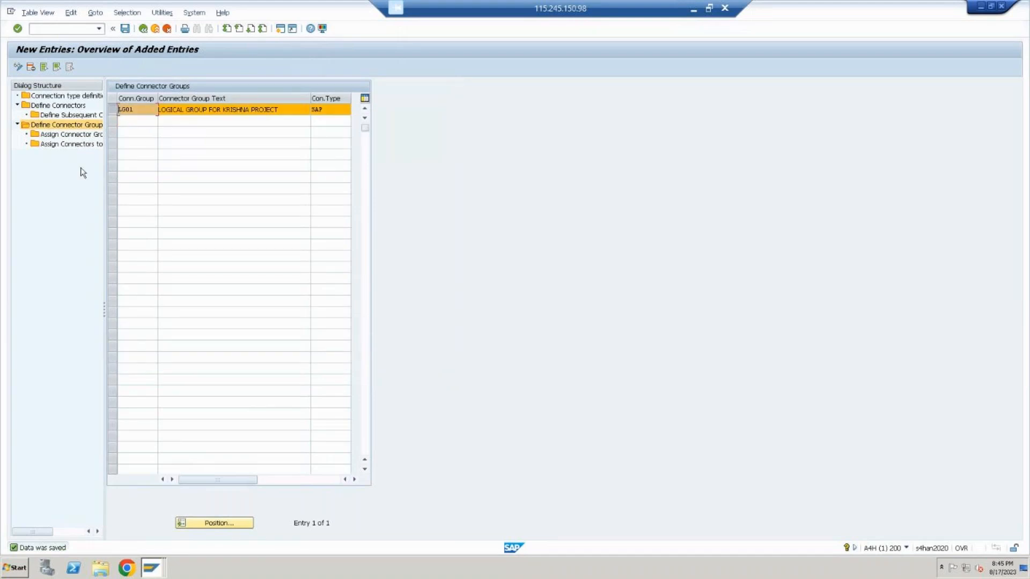
pyautogui.click(84, 135)
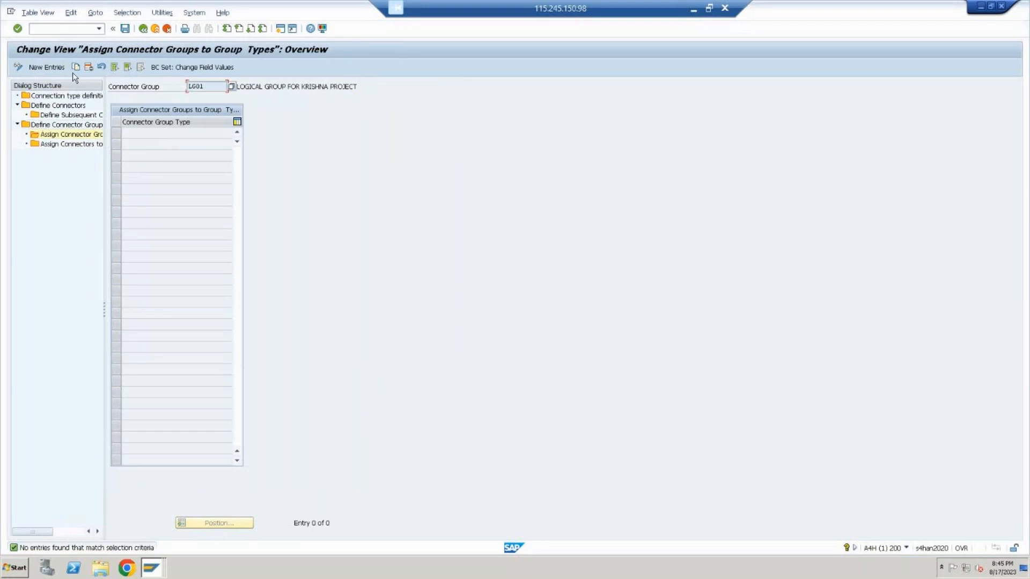
pyautogui.click(53, 67)
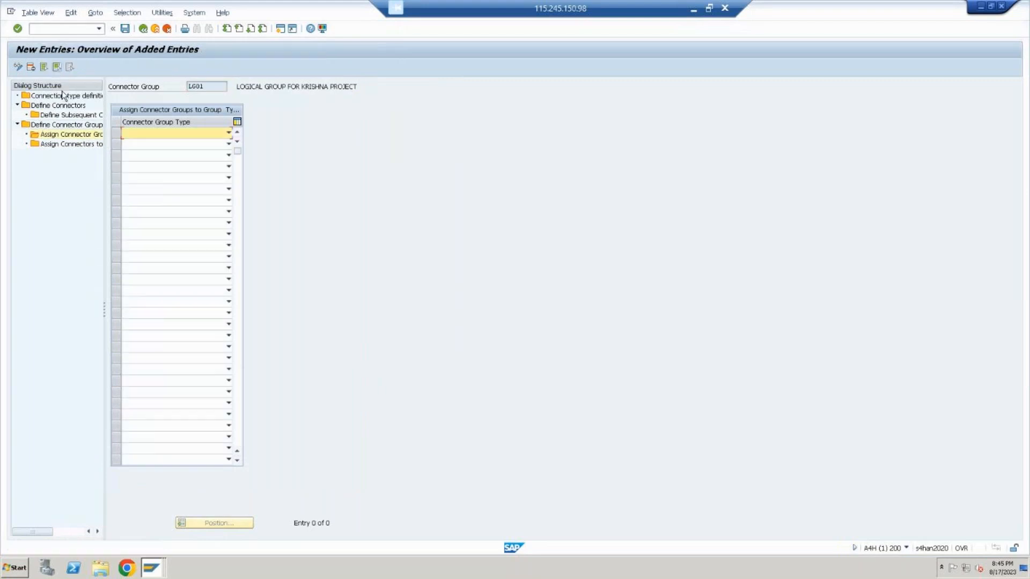
pyautogui.click(198, 134)
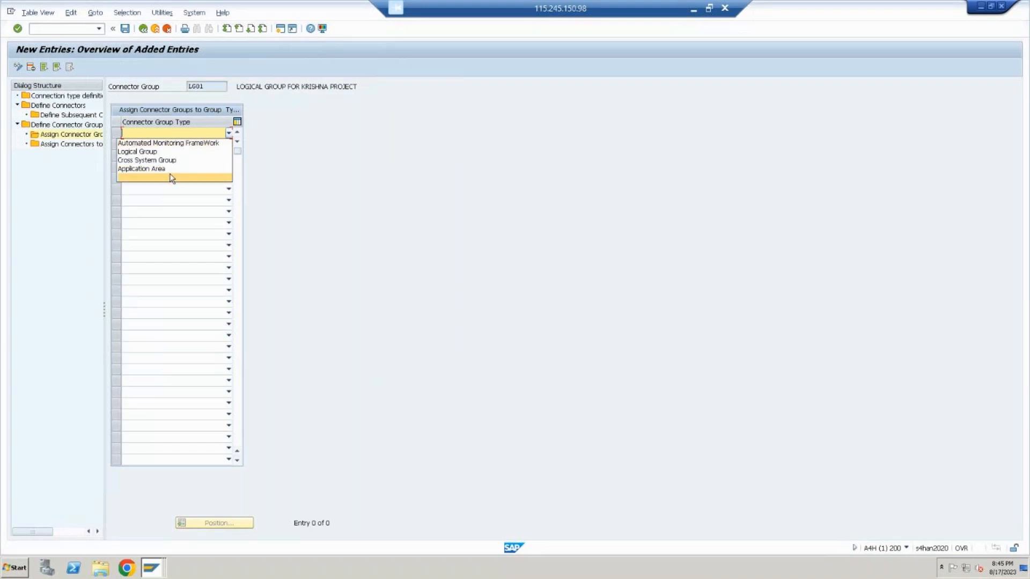
pyautogui.click(191, 154)
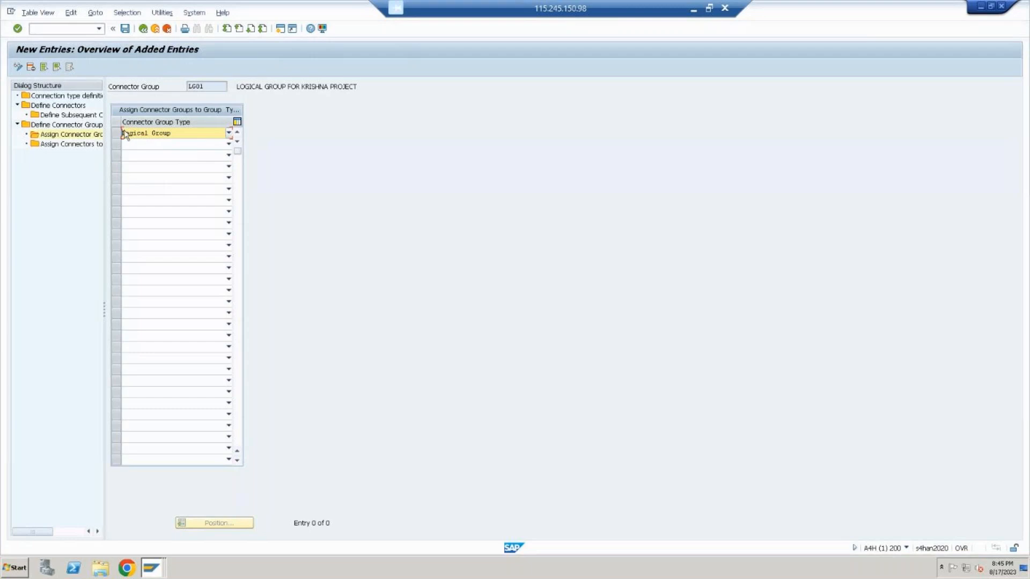
# Assign the target connector GRC_S4HANA to connector group LG01 as a new entry and save it
pyautogui.doubleClick(85, 146)
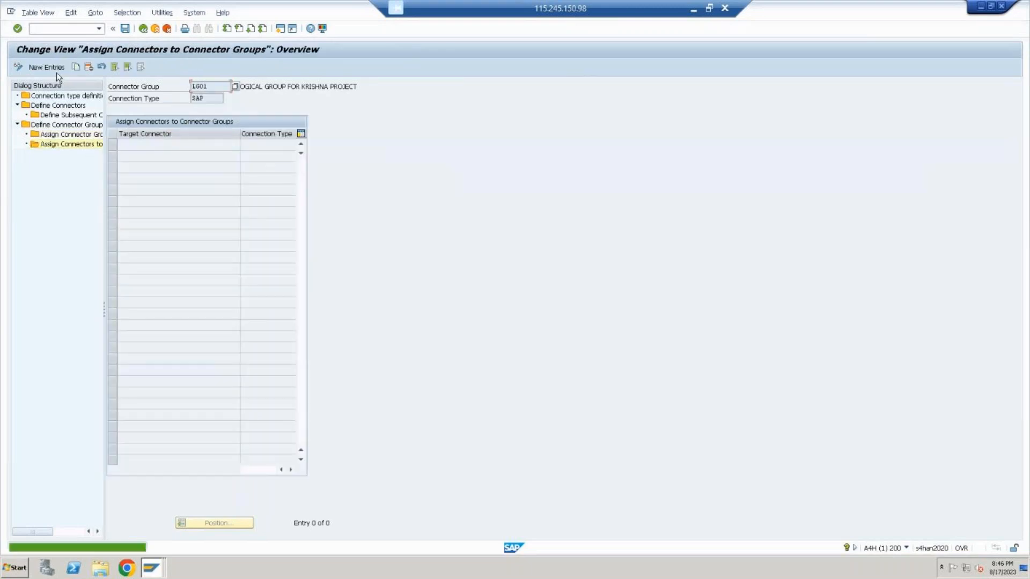
pyautogui.click(57, 66)
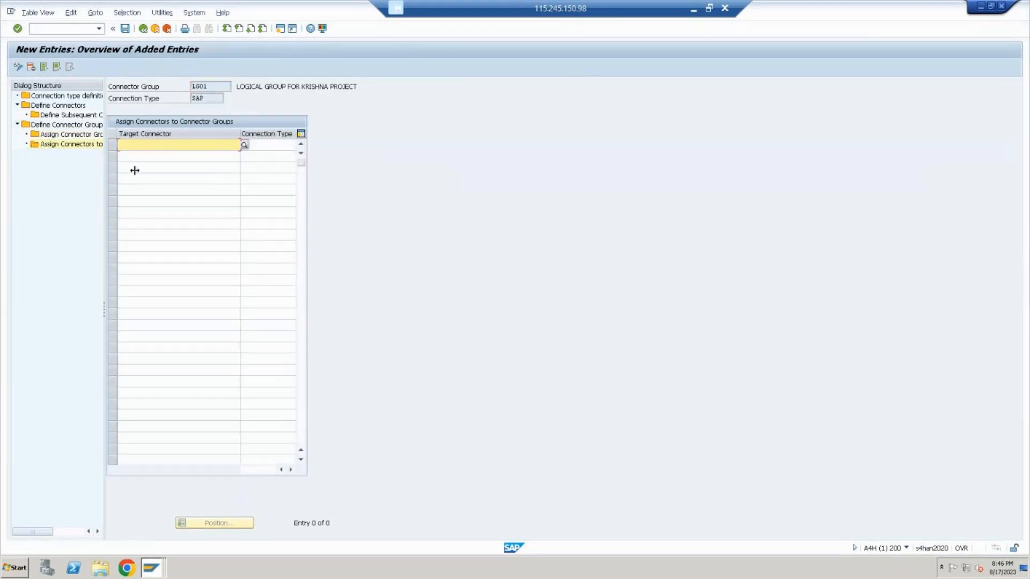
pyautogui.click(244, 145)
pyautogui.press('Down')
pyautogui.press('Down')
pyautogui.press('Down')
pyautogui.press('Down')
pyautogui.press('Down')
pyautogui.press('Down')
pyautogui.press('Down')
pyautogui.press('Down')
pyautogui.press('Down')
pyautogui.press('Down')
pyautogui.press('Down')
pyautogui.press('Down')
pyautogui.press('Down')
pyautogui.press('Down')
pyautogui.press('Down')
pyautogui.press('Down')
pyautogui.press('Down')
pyautogui.press('Down')
pyautogui.press('Down')
pyautogui.press('Down')
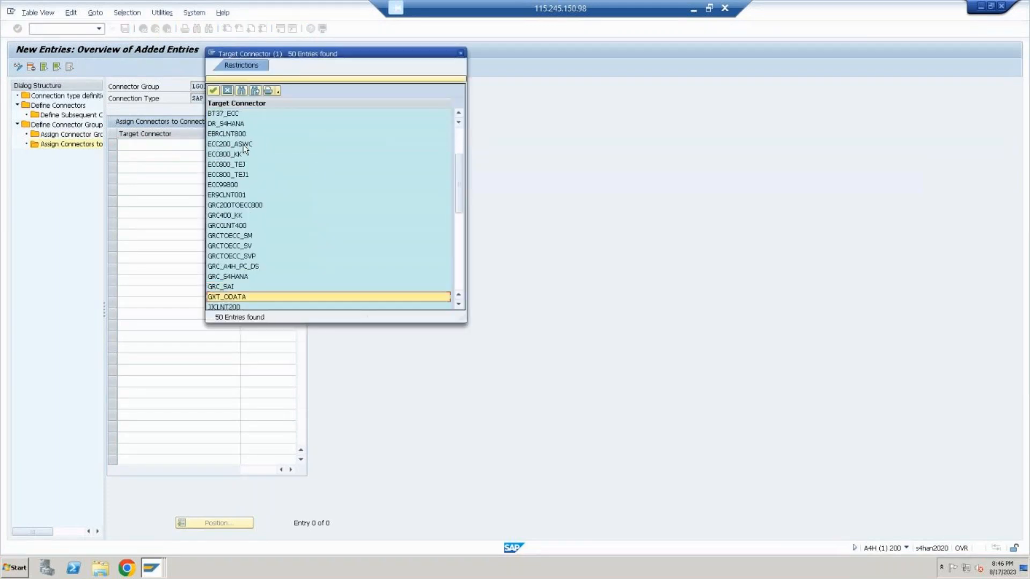
pyautogui.press('Down')
pyautogui.press('Up')
pyautogui.press('Up')
pyautogui.press('Up')
pyautogui.press('Up')
pyautogui.press('Up')
pyautogui.press('Up')
pyautogui.press('Up')
pyautogui.press('Down')
pyautogui.press('Down')
pyautogui.press('Down')
pyautogui.press('Down')
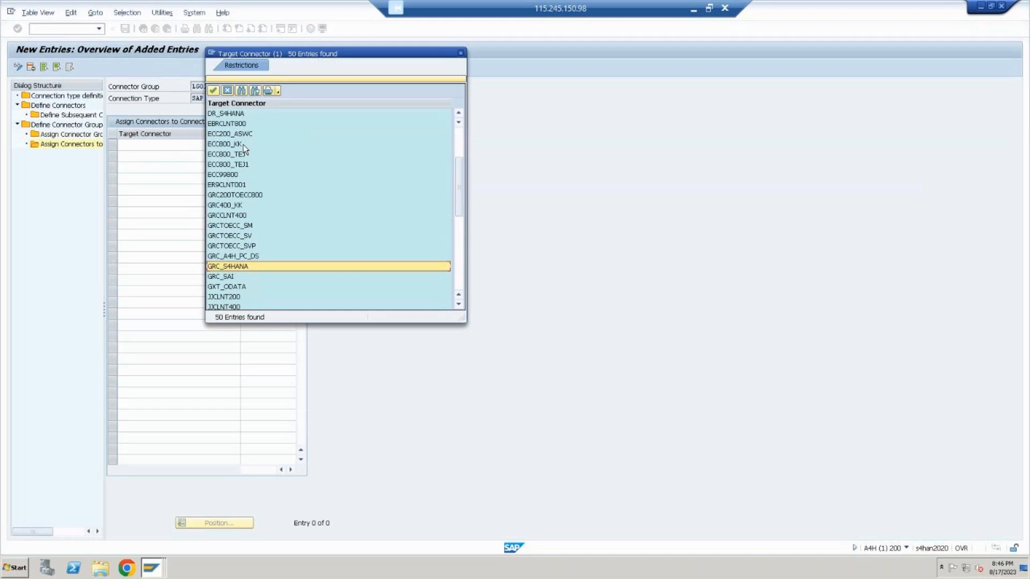
pyautogui.press('Return')
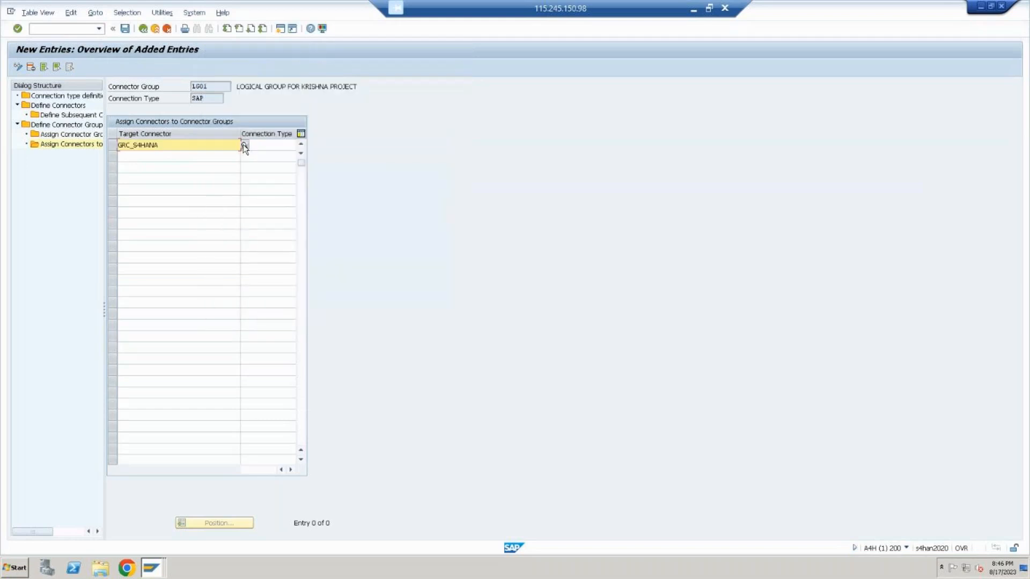
pyautogui.press('Return')
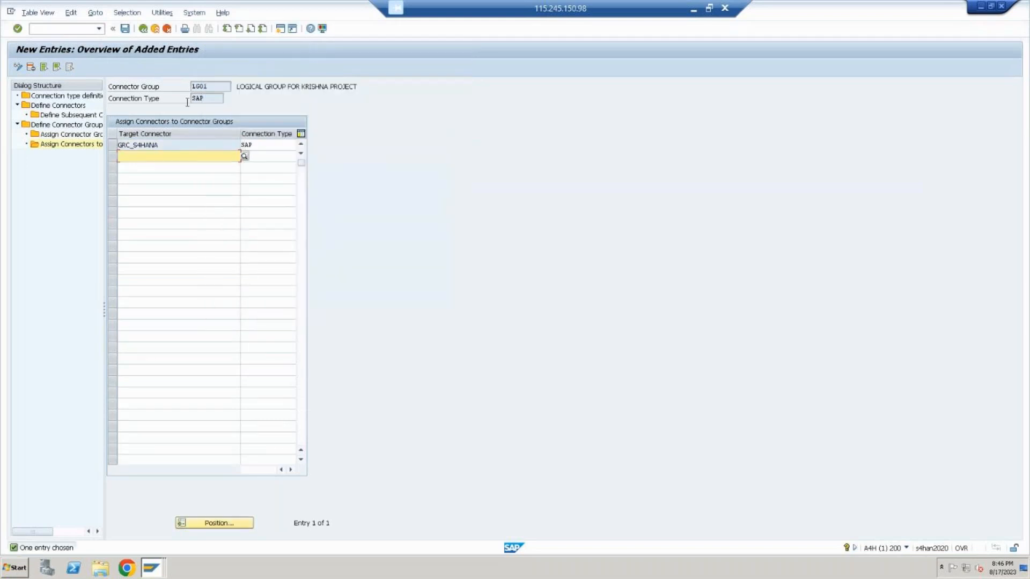
pyautogui.click(126, 29)
# Add hello_mounica as a second target connector of connector group LG01, picking it from the possible values
pyautogui.doubleClick(225, 86)
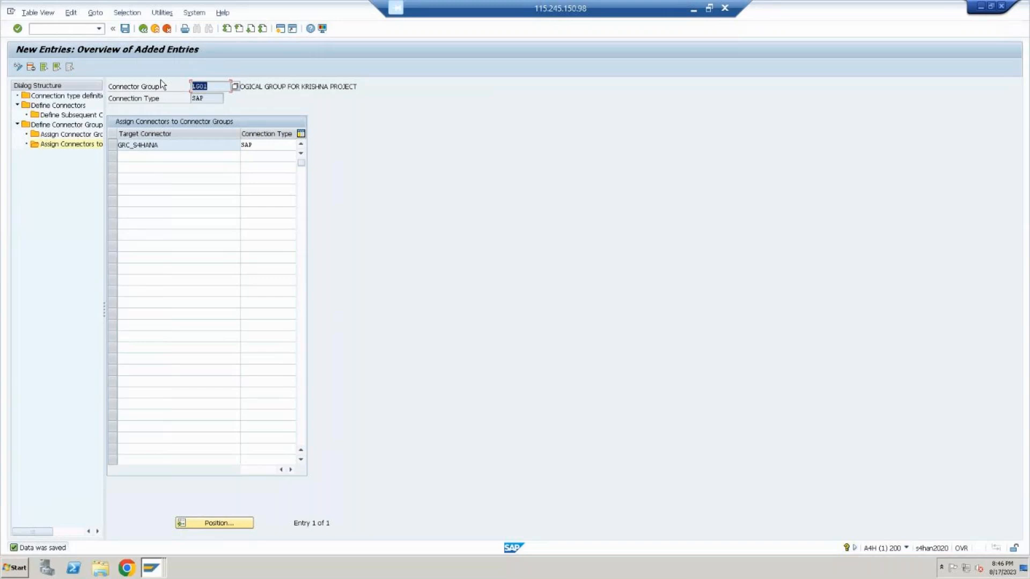
pyautogui.click(176, 157)
pyautogui.click(244, 156)
pyautogui.press('Down')
pyautogui.press('Down')
pyautogui.press('Down')
pyautogui.press('Down')
pyautogui.press('Down')
pyautogui.press('Down')
pyautogui.press('Down')
pyautogui.press('Down')
pyautogui.press('Down')
pyautogui.press('Down')
pyautogui.press('Down')
pyautogui.press('Down')
pyautogui.press('Down')
pyautogui.press('Down')
pyautogui.press('Down')
pyautogui.press('Down')
pyautogui.press('Down')
pyautogui.press('Down')
pyautogui.press('Down')
pyautogui.press('Down')
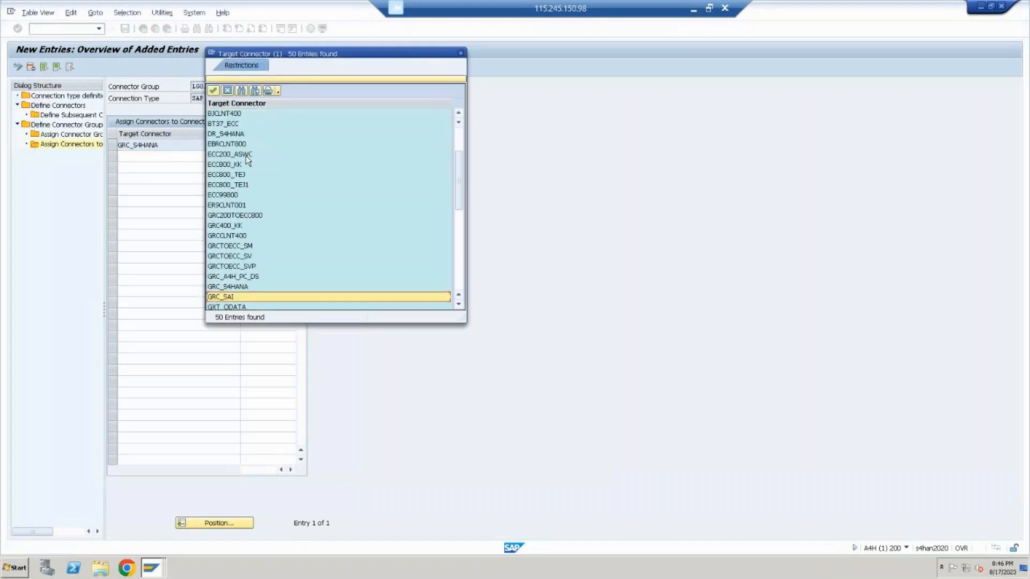
pyautogui.press('Down')
pyautogui.press('Down')
pyautogui.press('Down')
pyautogui.press('Down')
pyautogui.press('Down')
pyautogui.press('Down')
pyautogui.press('Down')
pyautogui.press('Down')
pyautogui.press('Down')
pyautogui.press('Down')
pyautogui.press('Down')
pyautogui.press('Down')
pyautogui.press('Down')
pyautogui.press('Down')
pyautogui.press('Down')
pyautogui.press('Down')
pyautogui.press('Down')
pyautogui.press('Down')
pyautogui.press('Down')
pyautogui.press('Down')
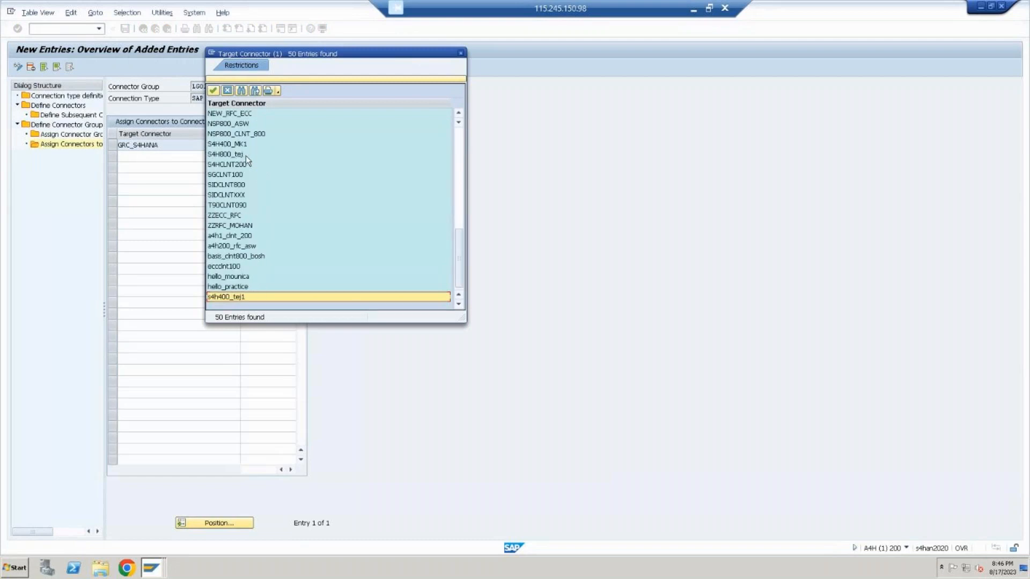
pyautogui.press('Up')
pyautogui.press('Up')
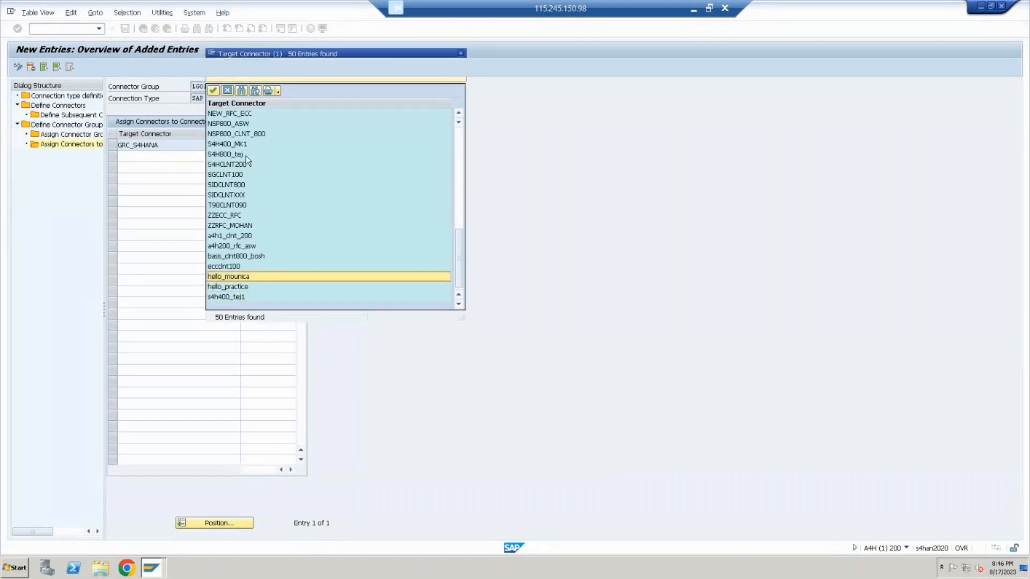
pyautogui.press('Return')
pyautogui.press('Return')
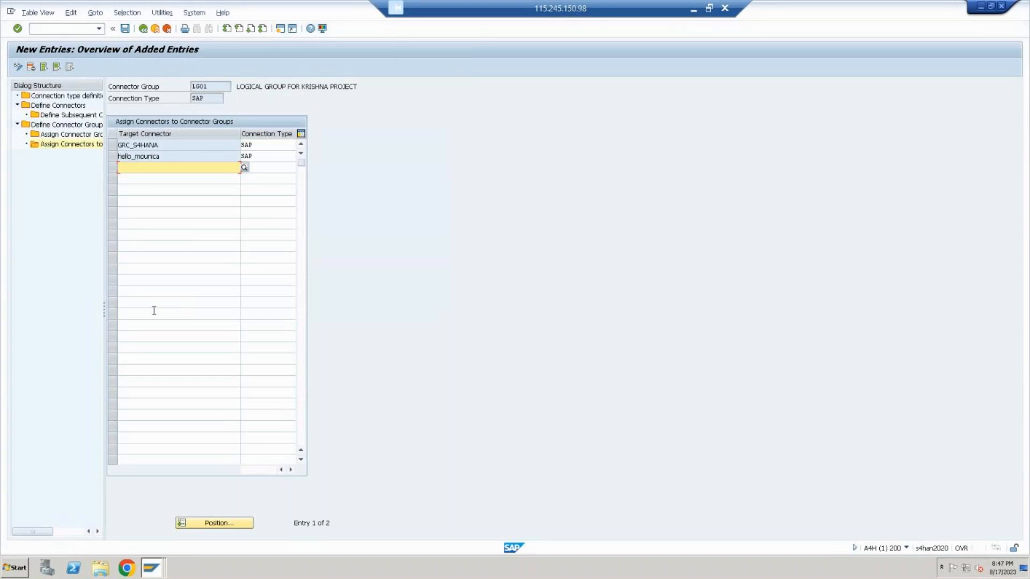
# Save the target connector assignments of connector group LG01 and return to the IMG structure
pyautogui.click(154, 144)
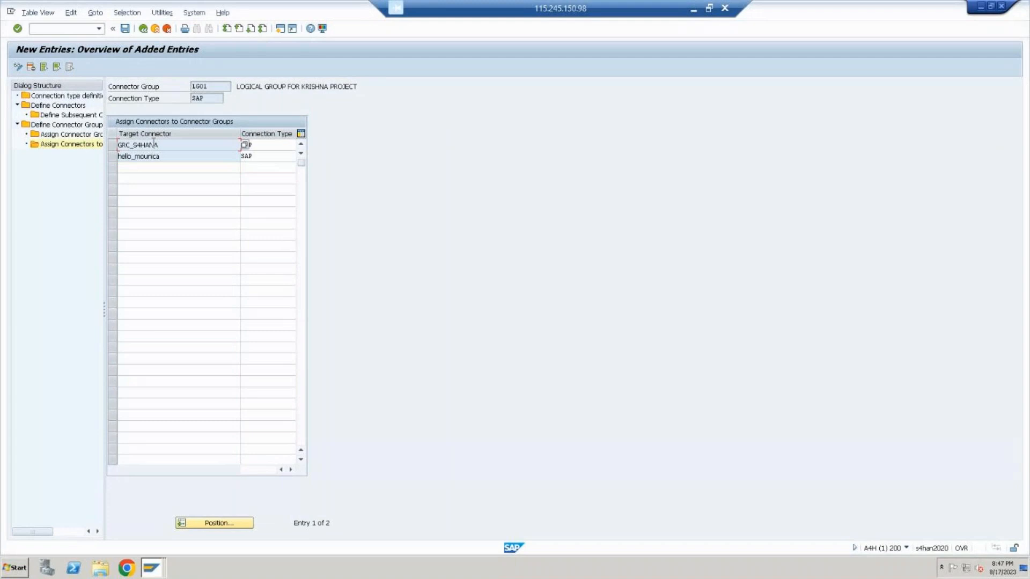
pyautogui.doubleClick(153, 144)
pyautogui.click(125, 28)
pyautogui.click(154, 29)
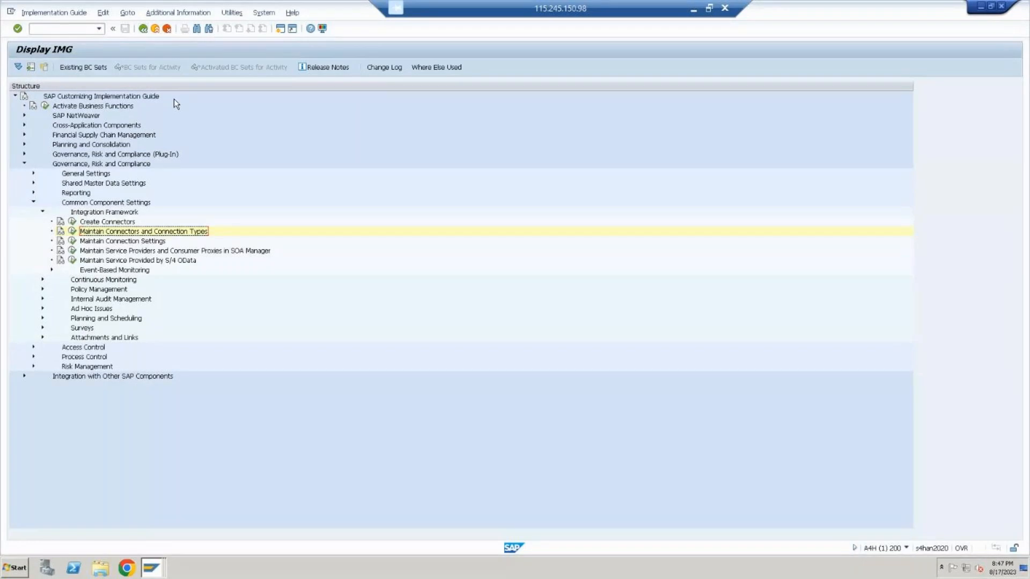
# Execute Maintain Connection Settings and open the possible values for the integration scenario, highlighting AUTH
pyautogui.click(142, 241)
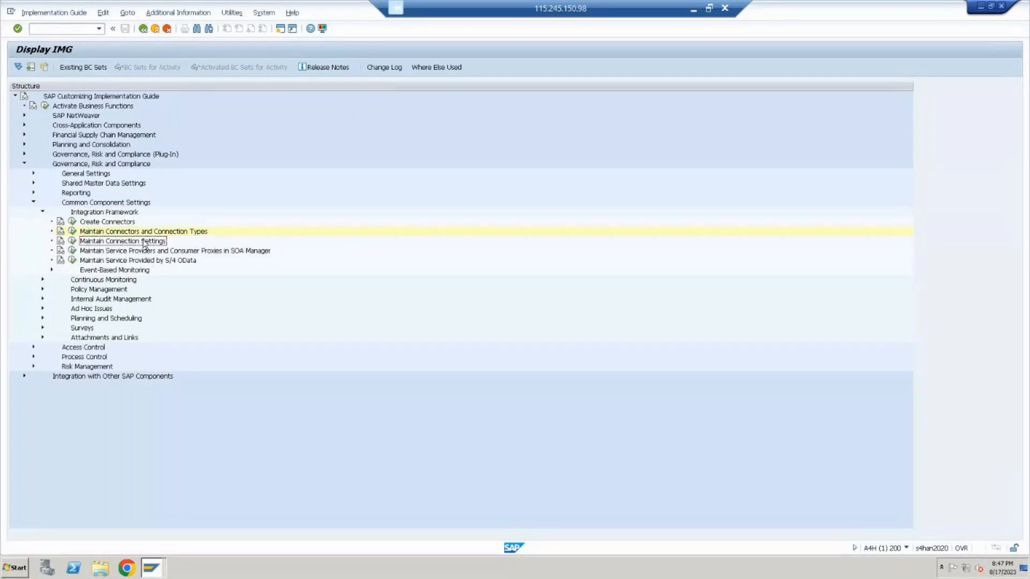
pyautogui.click(72, 241)
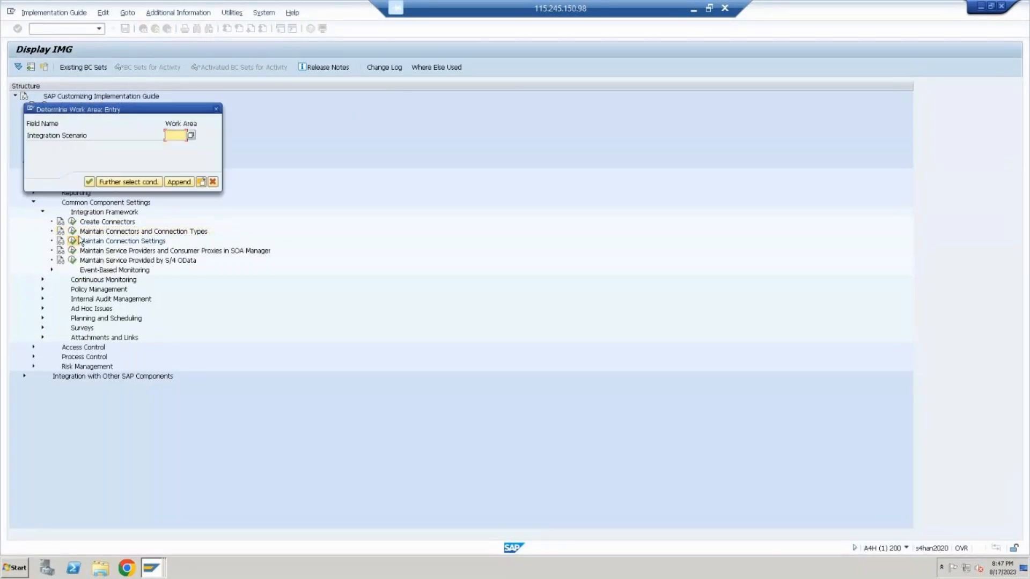
pyautogui.click(191, 135)
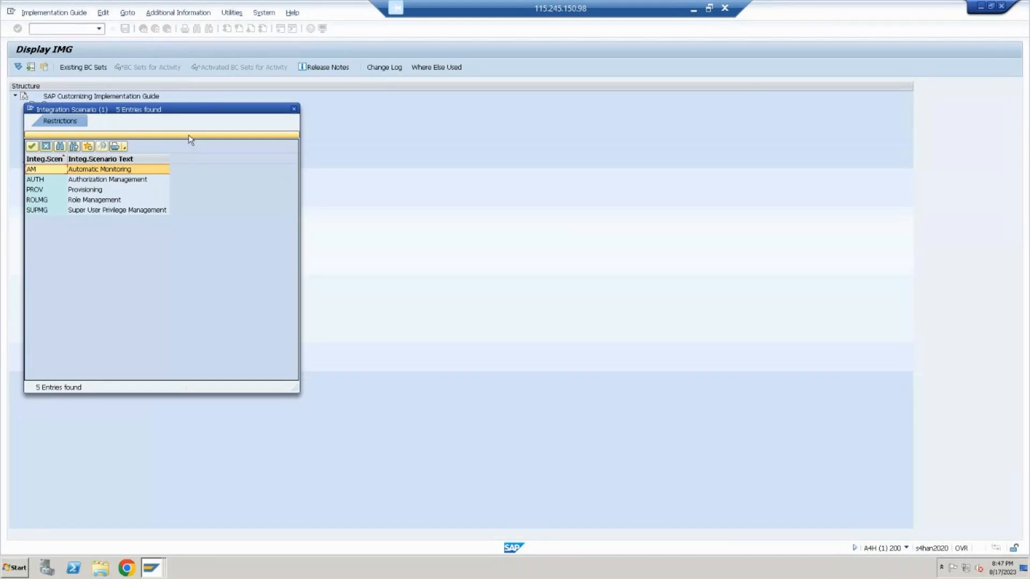
pyautogui.press('Down')
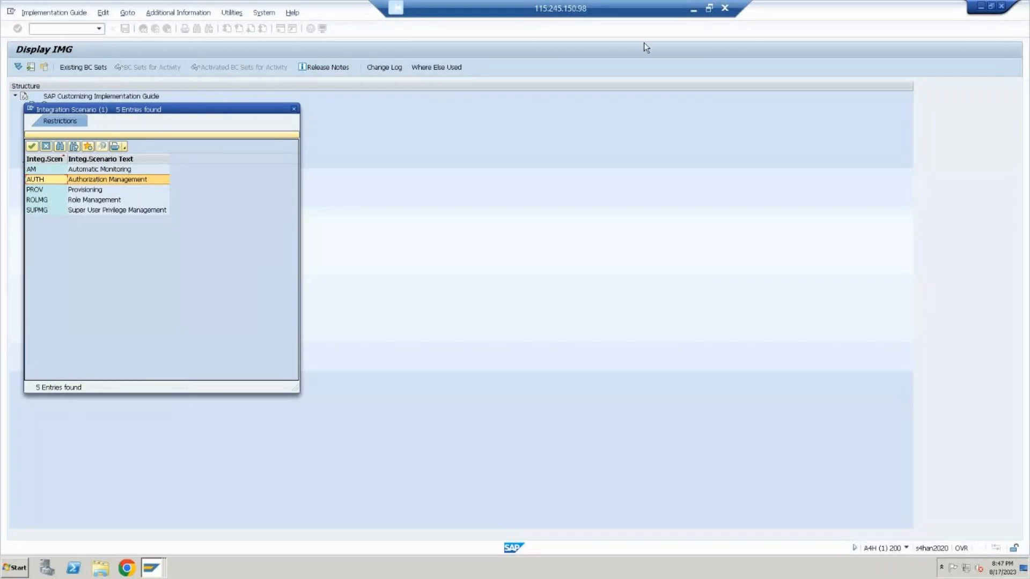
# Switch to the PowerPoint presentation and add a blank slide after the system group diagram
pyautogui.click(694, 11)
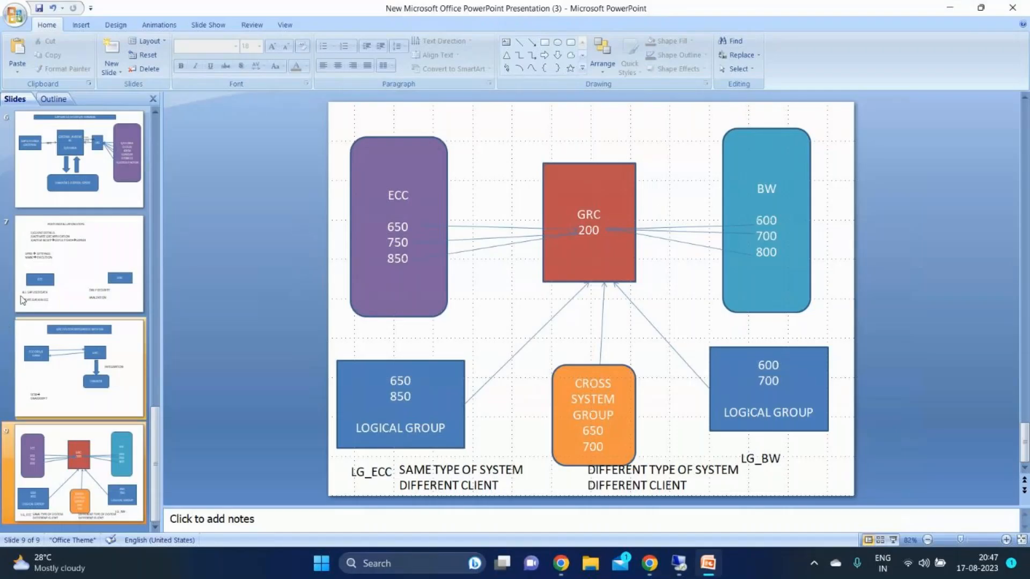
pyautogui.click(111, 74)
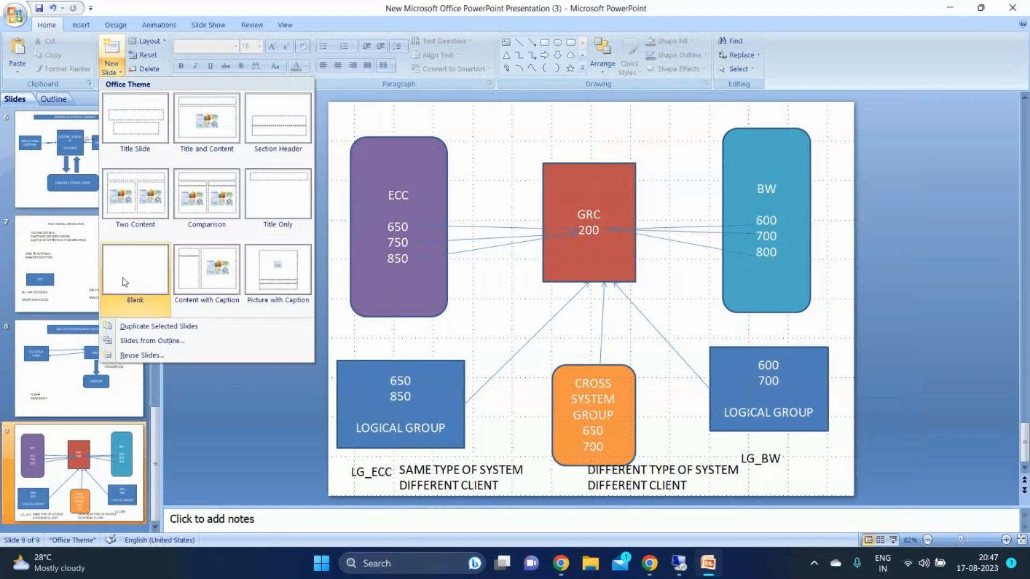
pyautogui.click(138, 273)
# Draw a wide rectangle across the upper part of the new slide and label it INTEGRATION SCENARIORS
pyautogui.click(544, 43)
pyautogui.moveTo(437, 110)
pyautogui.mouseDown()
pyautogui.moveTo(658, 188)
pyautogui.moveTo(714, 155)
pyautogui.mouseUp()
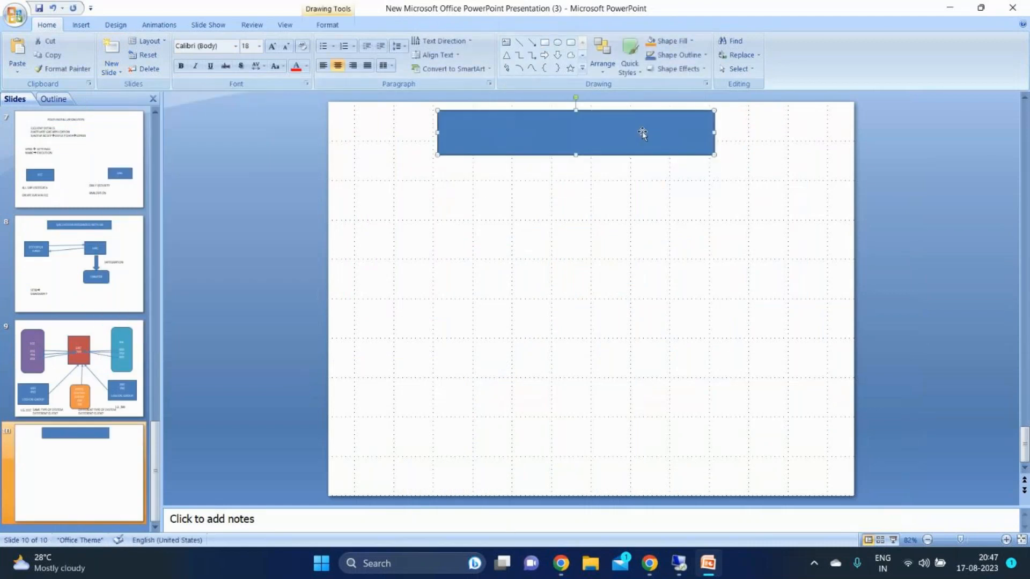
pyautogui.press('capslock')
pyautogui.press('capslock')
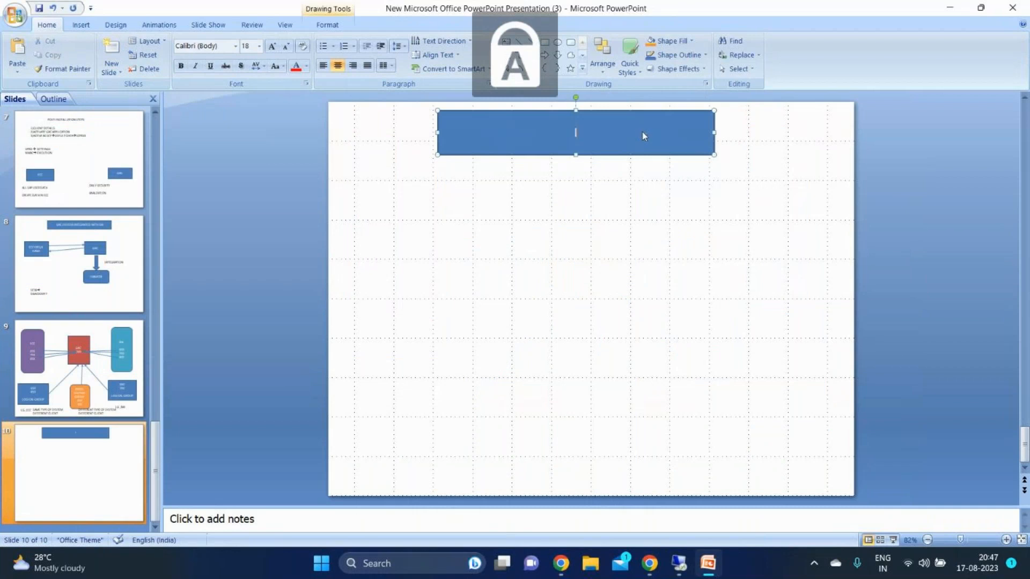
pyautogui.write('INTEGRATIO')
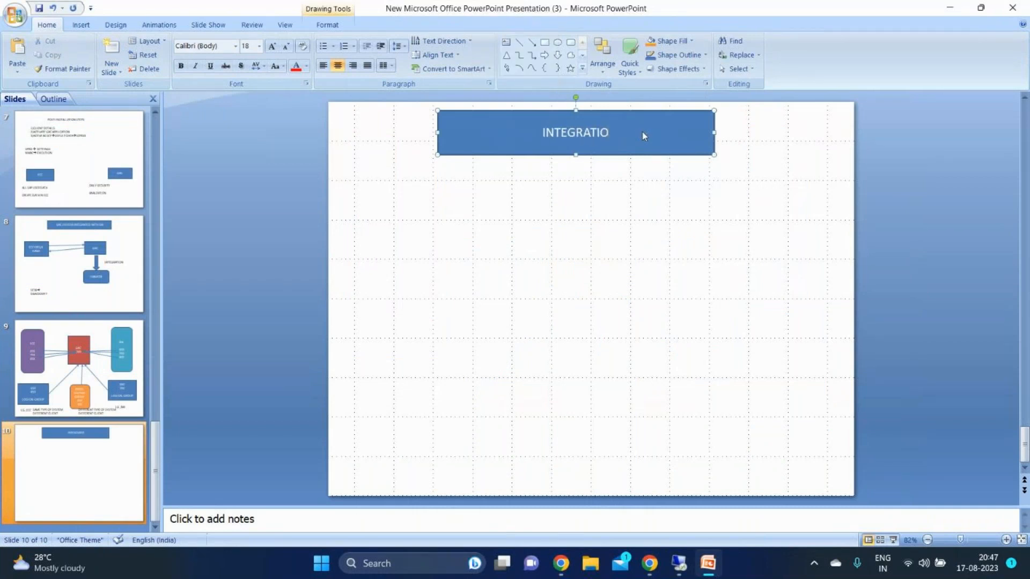
pyautogui.write('N SCENAR')
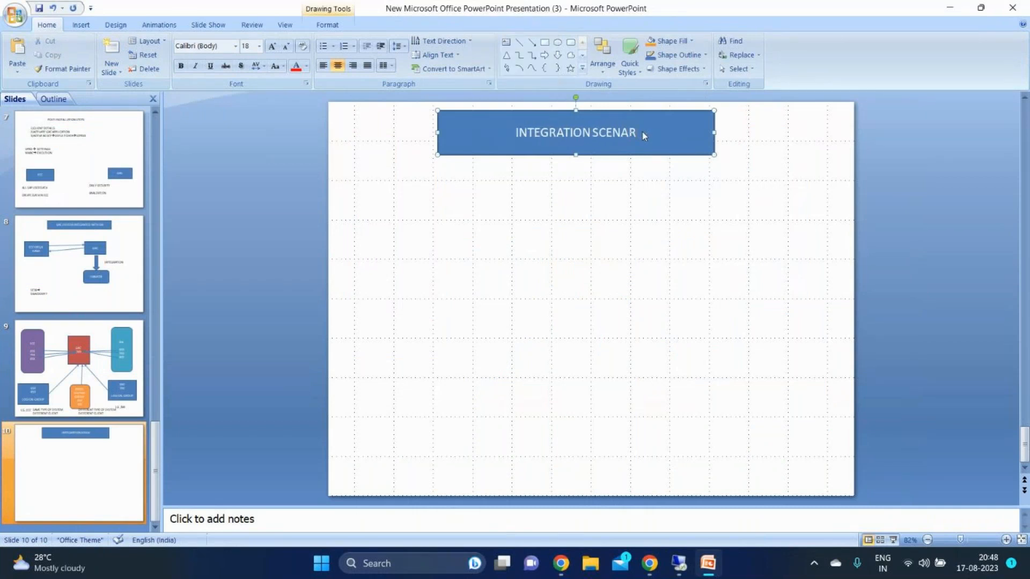
pyautogui.write('IORS')
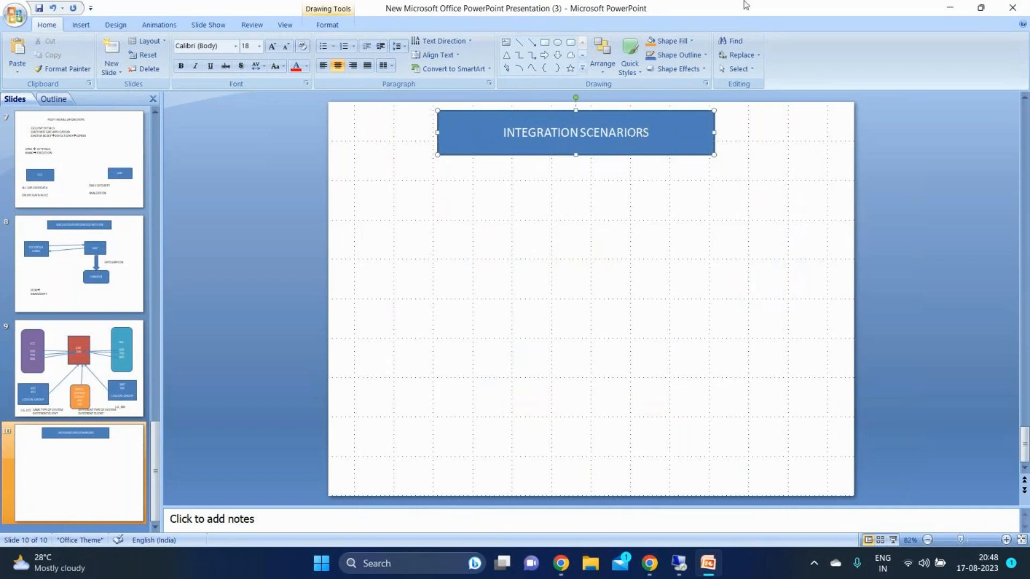
# Insert a wide text box below the title rectangle and enter ARA followed by an arrow
pyautogui.click(506, 41)
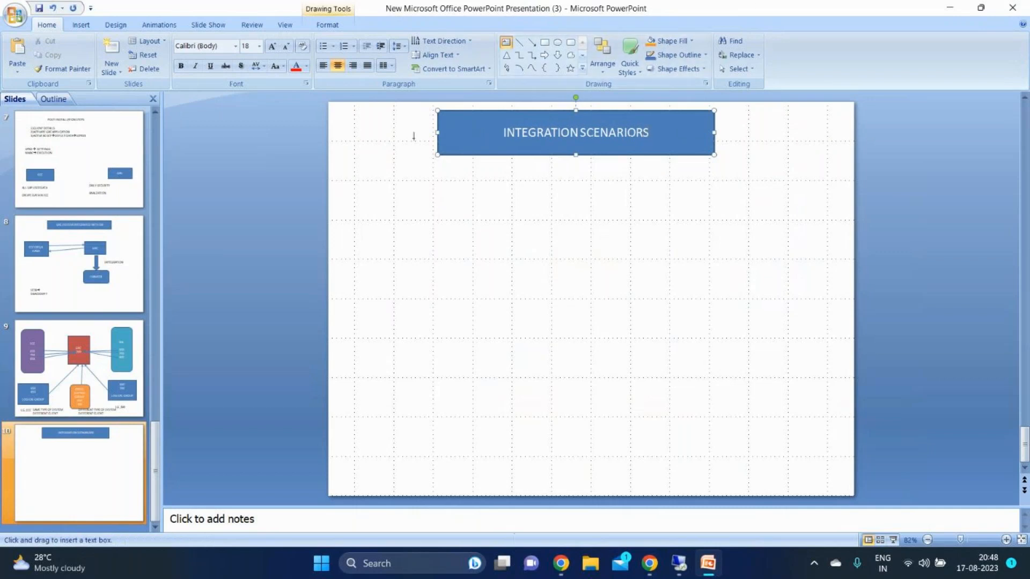
pyautogui.moveTo(356, 183); pyautogui.dragTo(824, 216)
pyautogui.write('ARA')
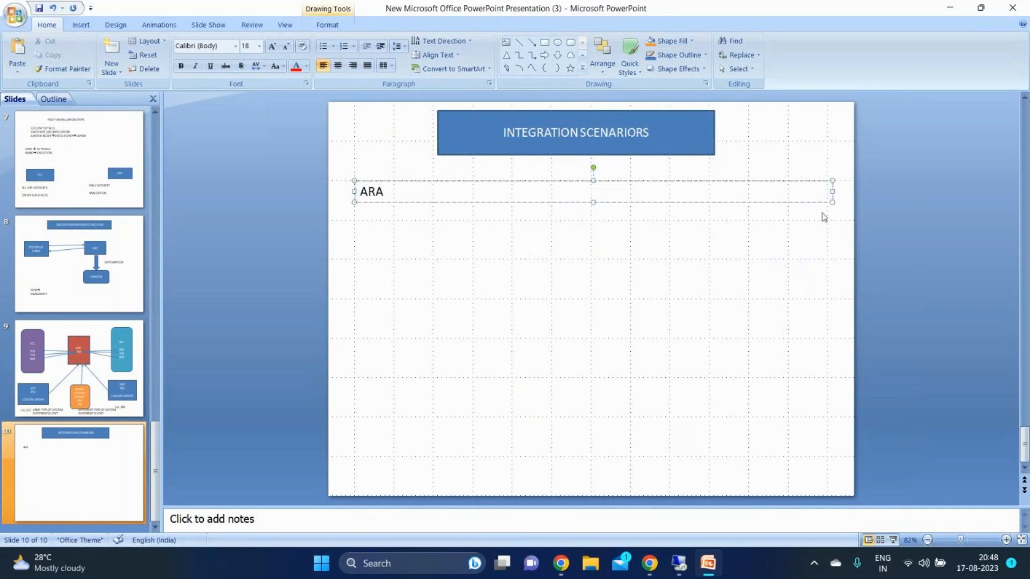
pyautogui.write('->')
# Switch to the SAP session and choose AUTH, Authorization Management, as the integration scenario
pyautogui.click(679, 563)
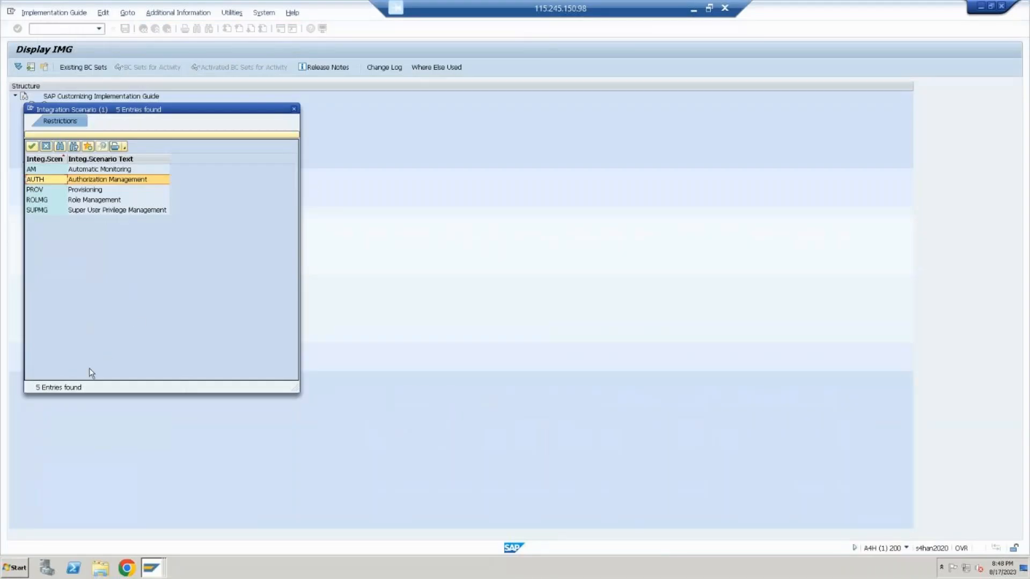
pyautogui.click(99, 180)
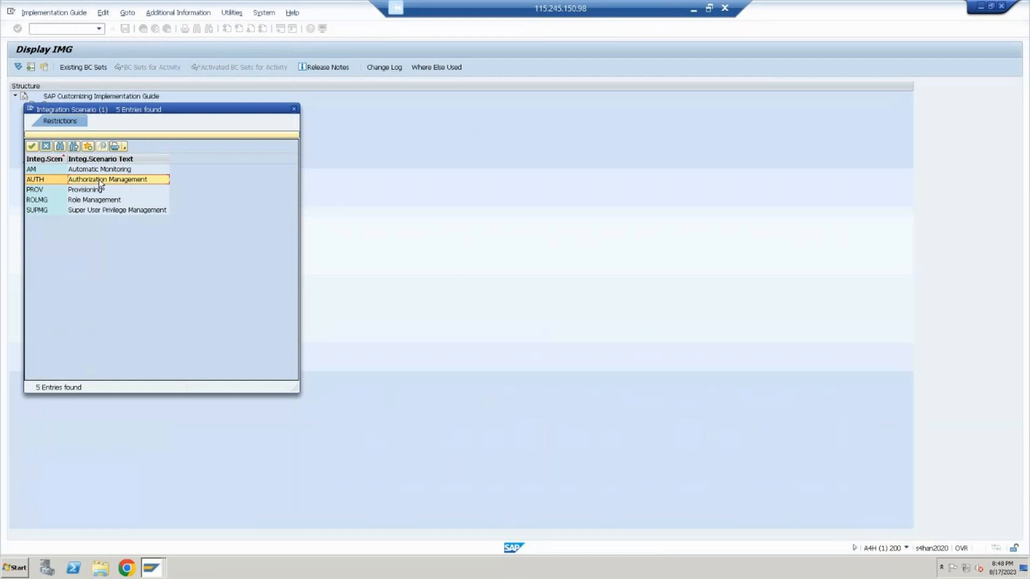
pyautogui.doubleClick(99, 179)
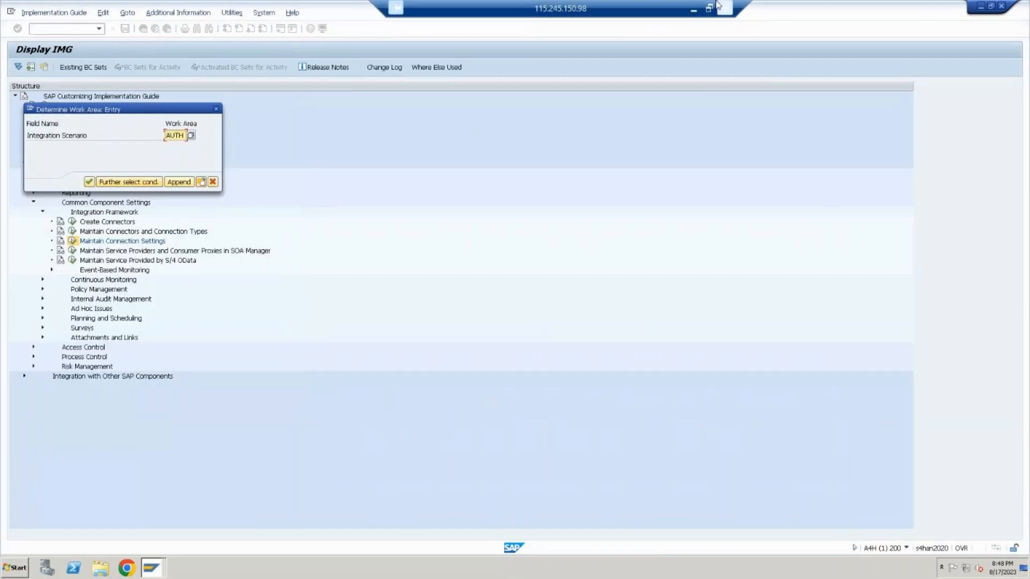
# Switch to PowerPoint and extend the ARA line with AUTH, an arrow and RFC CONNECTION
pyautogui.click(694, 9)
pyautogui.write('AUTH')
pyautogui.write('-->')
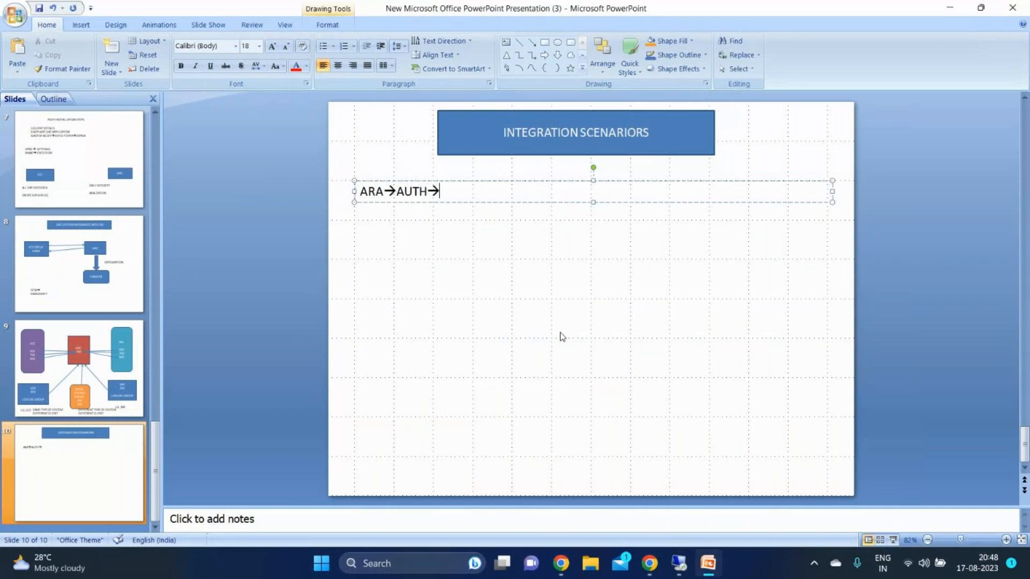
pyautogui.write('RFC CONNECTION')
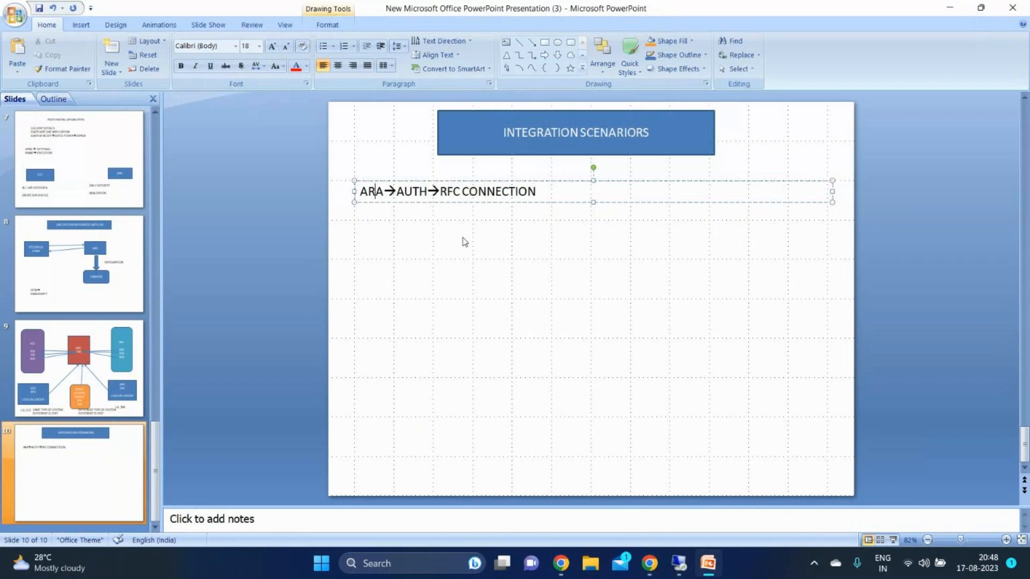
pyautogui.moveTo(485, 193); pyautogui.dragTo(551, 176)
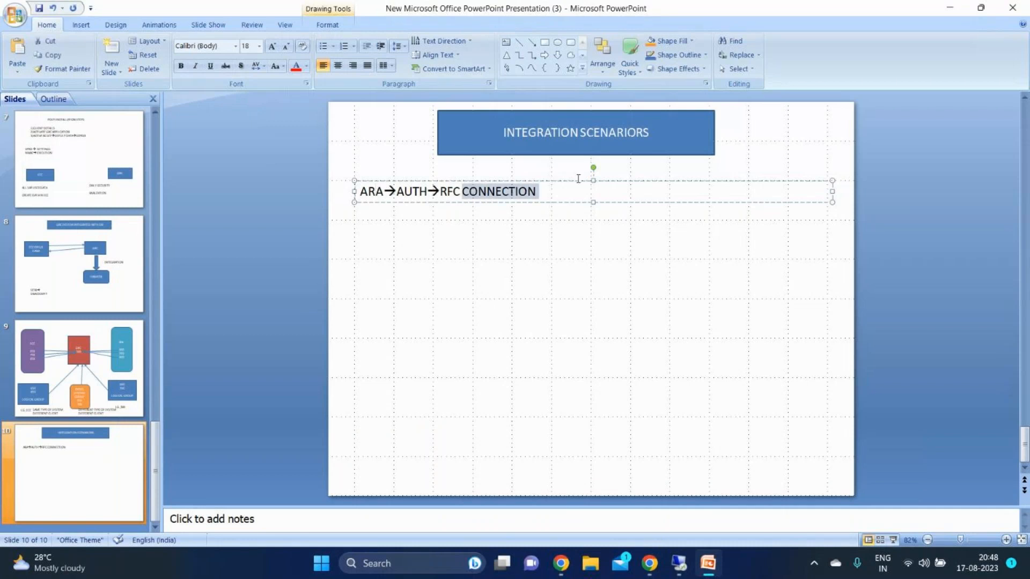
pyautogui.press('Escape')
pyautogui.click(536, 194)
pyautogui.moveTo(526, 193); pyautogui.dragTo(439, 194)
# Switch to the SAP session, confirm the AUTH work area and open Scenario-Connection type Link for subscenario AUTH
pyautogui.click(679, 564)
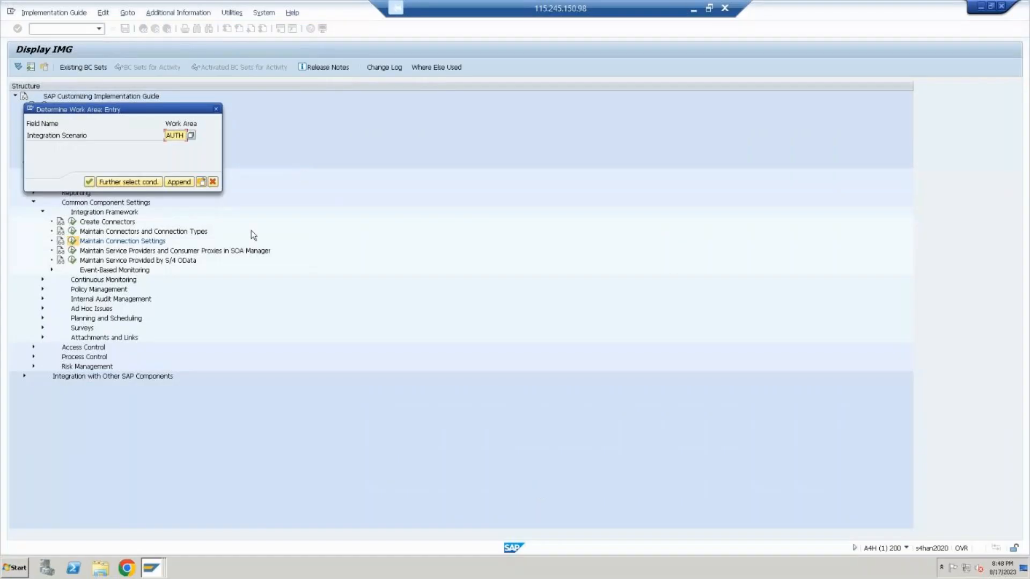
pyautogui.click(89, 182)
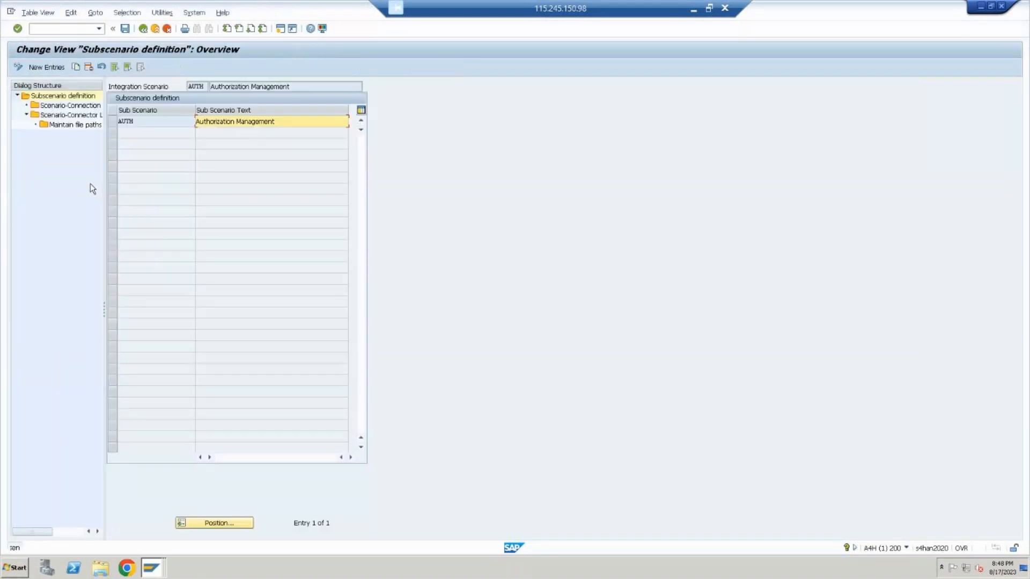
pyautogui.click(113, 122)
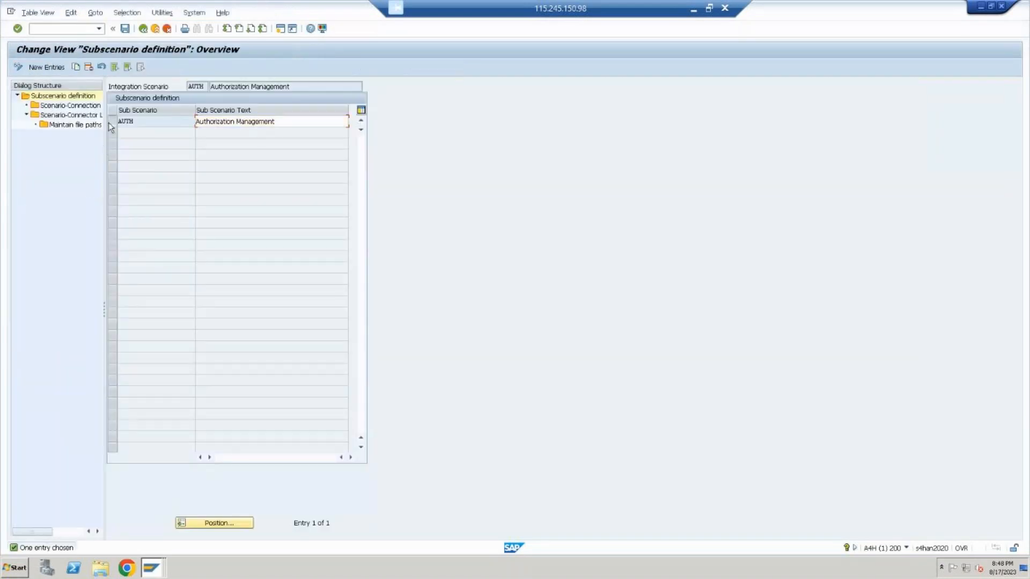
pyautogui.doubleClick(76, 107)
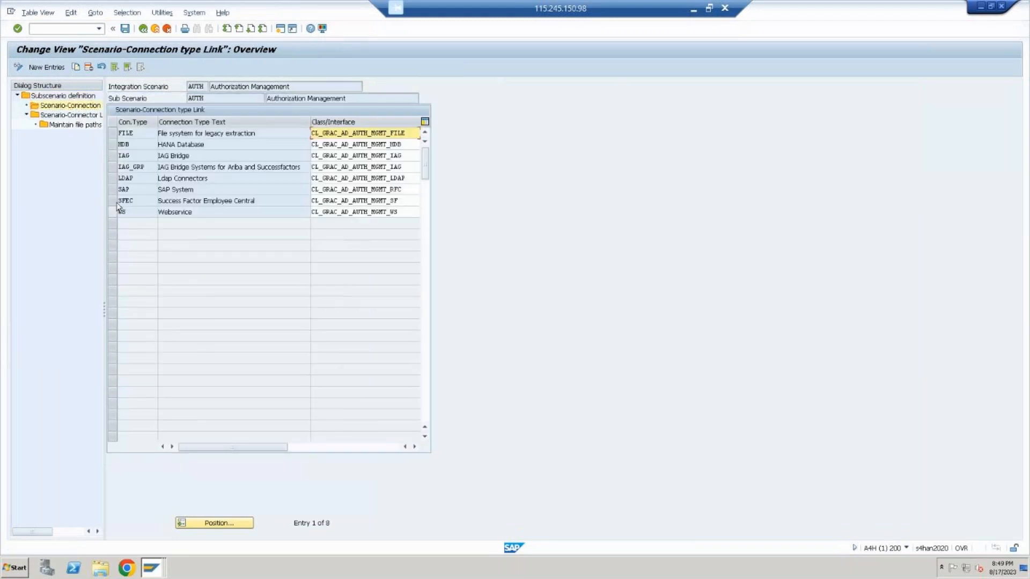
# Select connection type SAP for subscenario AUTH and start new entries in its Scenario-Connector Link
pyautogui.click(115, 190)
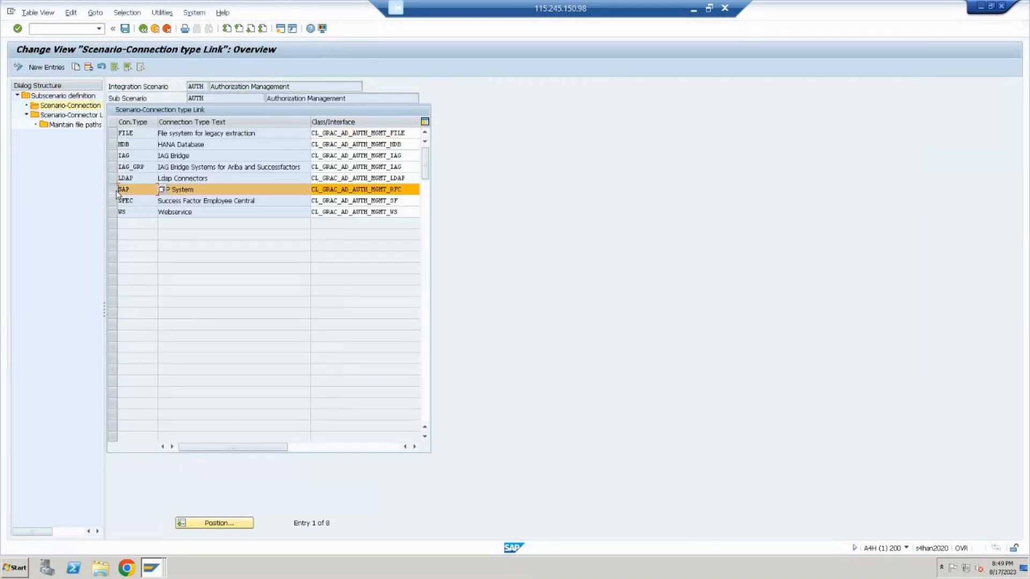
pyautogui.doubleClick(69, 116)
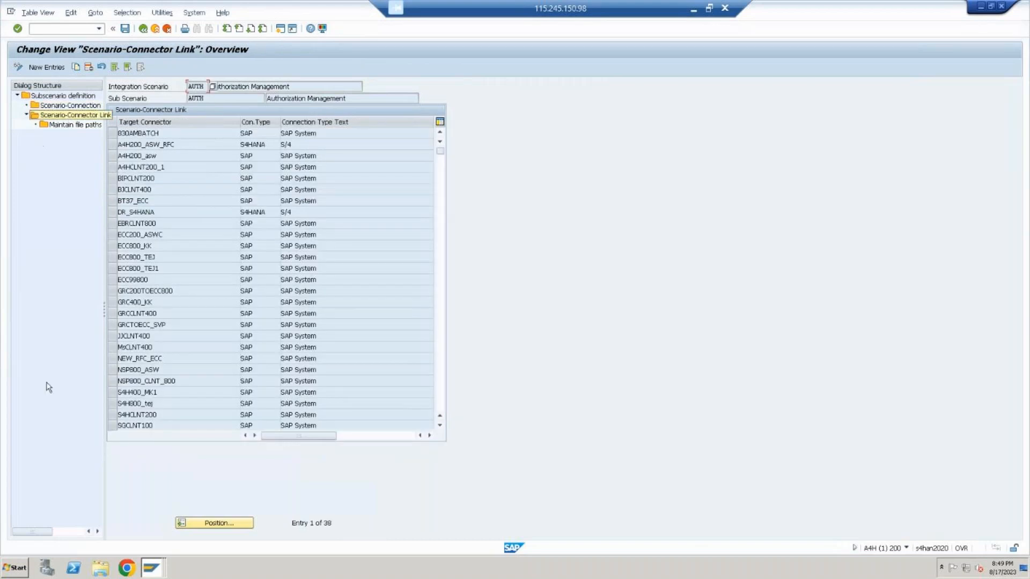
pyautogui.click(47, 69)
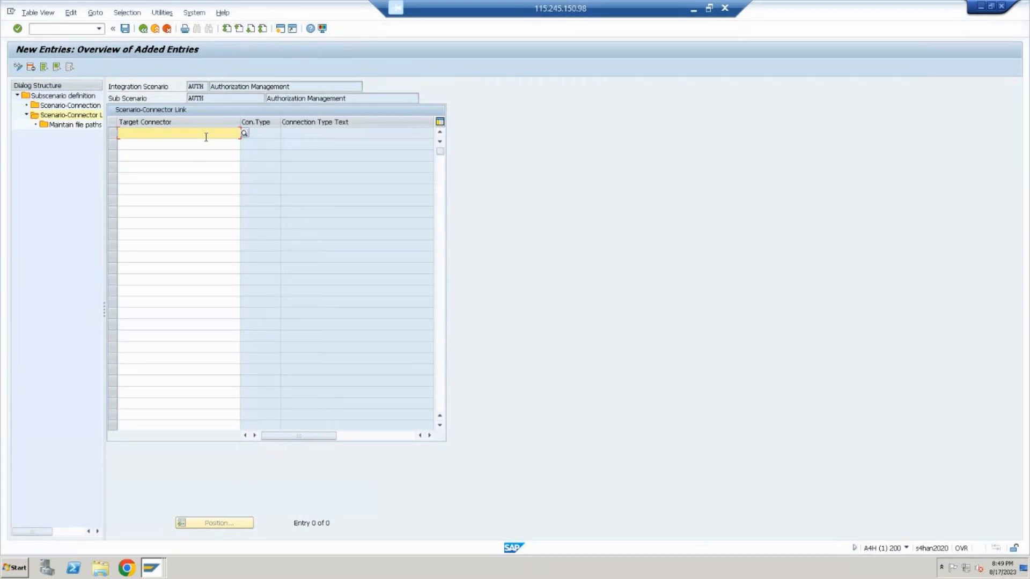
# Add GRC_S4HANA as target connector for the AUTH scenario and save it to the proposed customizing request
pyautogui.click(244, 133)
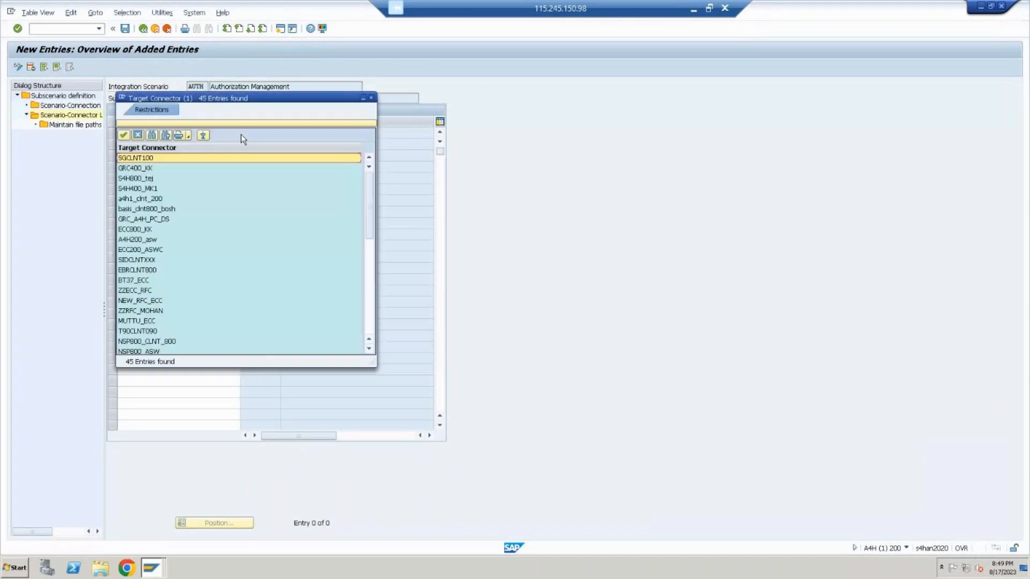
pyautogui.press('Down')
pyautogui.press('Down')
pyautogui.press('Down')
pyautogui.press('Down')
pyautogui.press('Down')
pyautogui.press('Down')
pyautogui.press('Down')
pyautogui.press('Down')
pyautogui.press('Down')
pyautogui.press('Down')
pyautogui.press('Down')
pyautogui.press('Down')
pyautogui.press('Down')
pyautogui.press('Down')
pyautogui.press('Down')
pyautogui.press('Down')
pyautogui.press('Down')
pyautogui.press('Down')
pyautogui.press('Down')
pyautogui.press('Down')
pyautogui.press('Down')
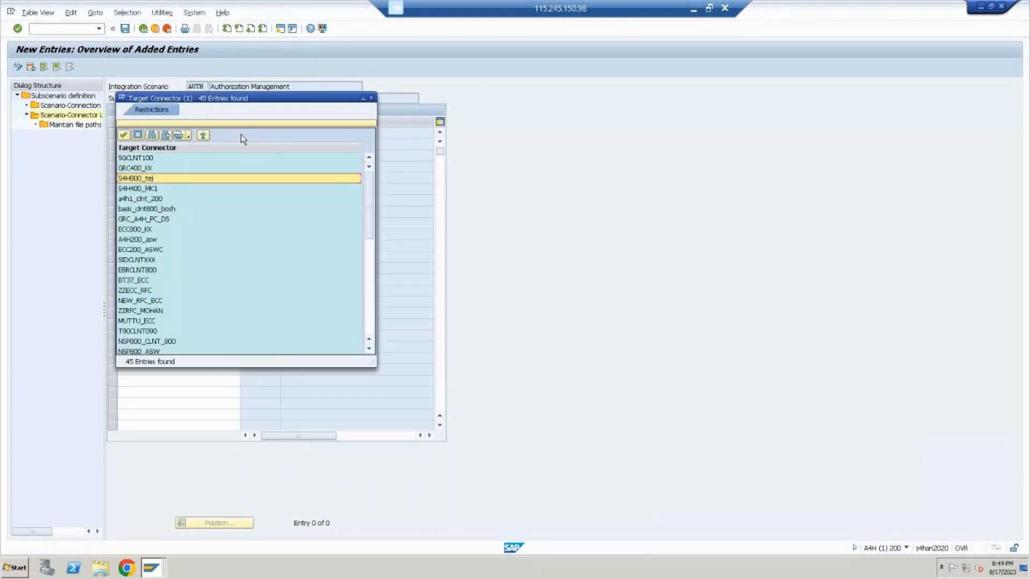
pyautogui.press('Down')
pyautogui.press('Down')
pyautogui.press('Down')
pyautogui.press('Down')
pyautogui.press('Down')
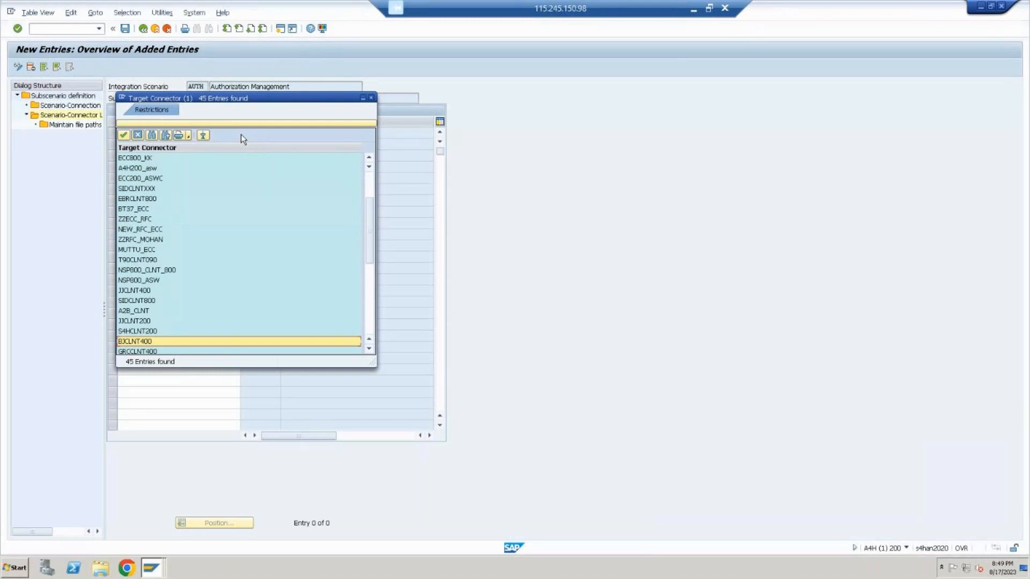
pyautogui.press('Down')
pyautogui.press('Down')
pyautogui.press('Down')
pyautogui.press('Down')
pyautogui.press('Down')
pyautogui.press('Down')
pyautogui.press('Down')
pyautogui.press('Down')
pyautogui.press('Down')
pyautogui.press('Down')
pyautogui.press('Down')
pyautogui.press('Down')
pyautogui.press('Down')
pyautogui.press('Down')
pyautogui.press('Down')
pyautogui.press('Down')
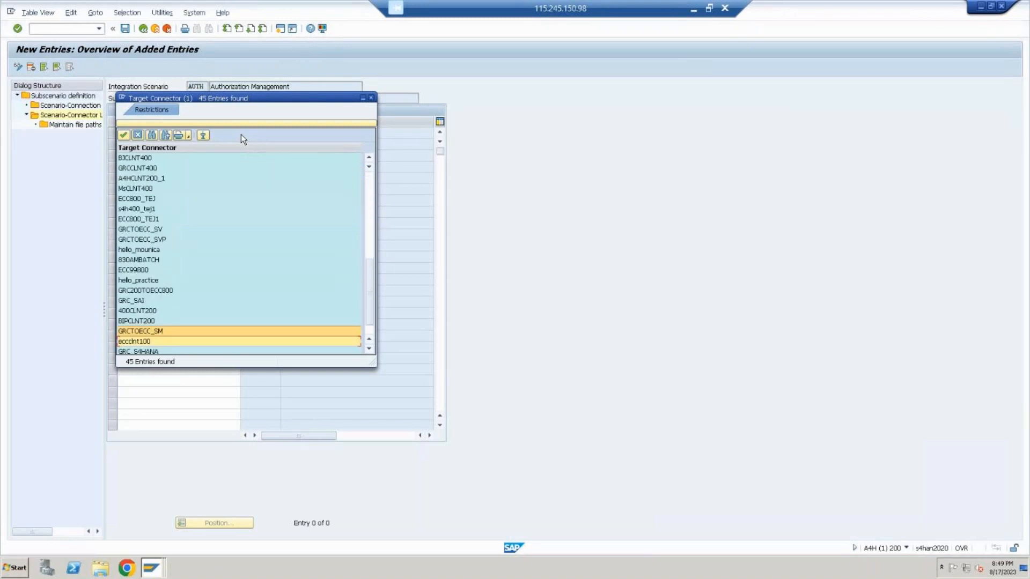
pyautogui.press('Return')
pyautogui.press('Return')
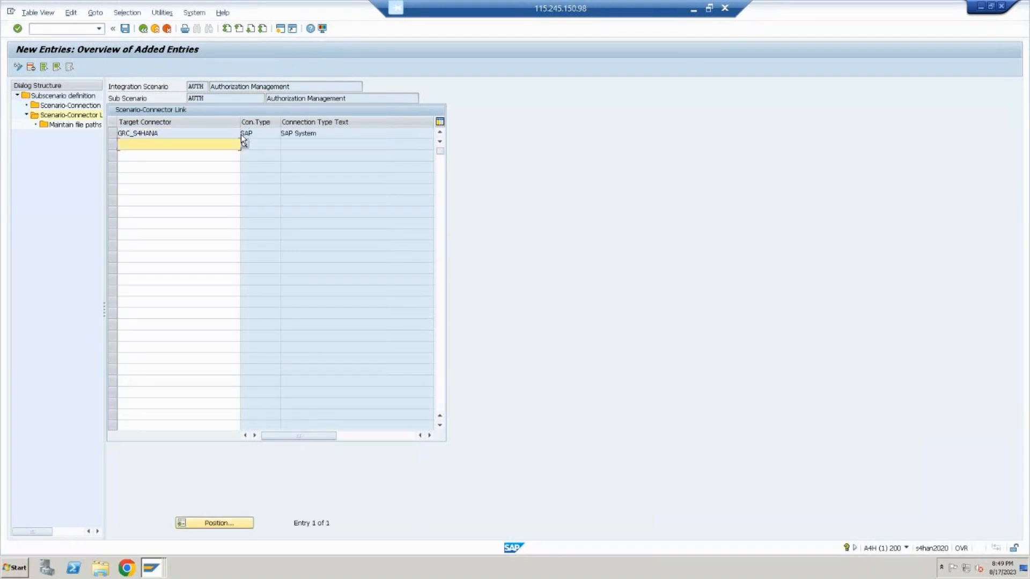
pyautogui.click(125, 28)
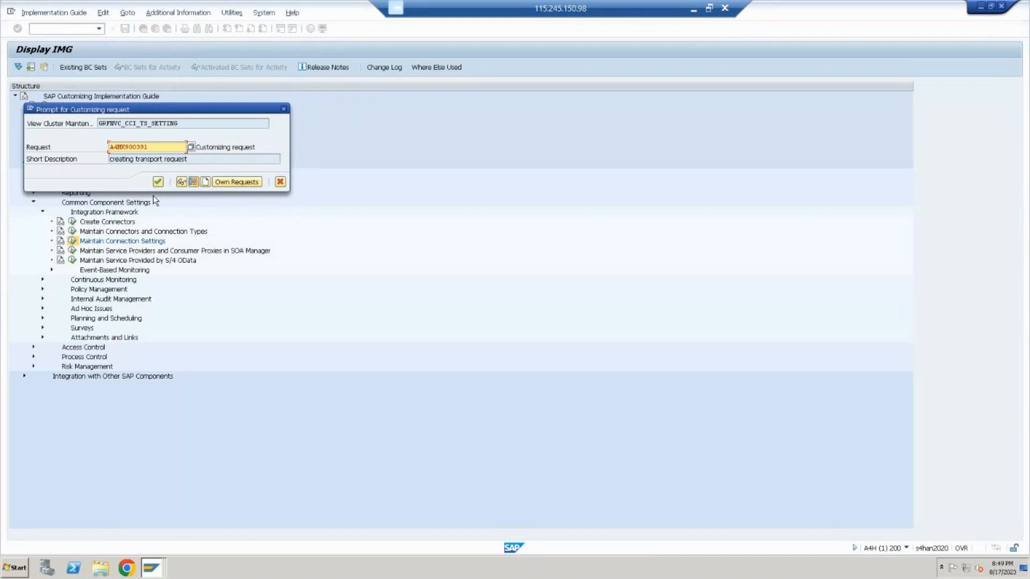
pyautogui.click(158, 182)
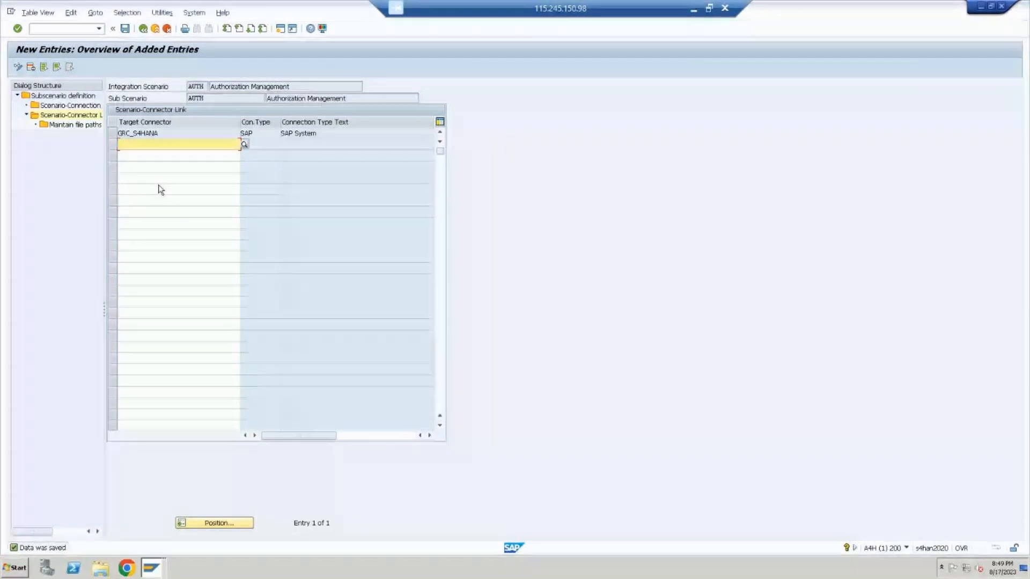
# Review the AUTH subscenario definition, its connection type links and its connector link entries
pyautogui.doubleClick(75, 95)
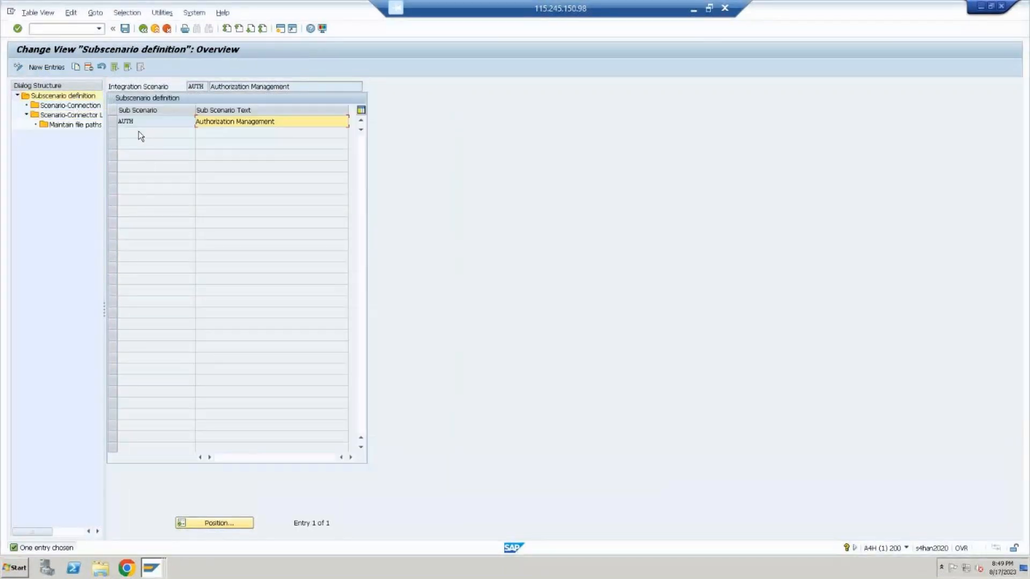
pyautogui.doubleClick(70, 105)
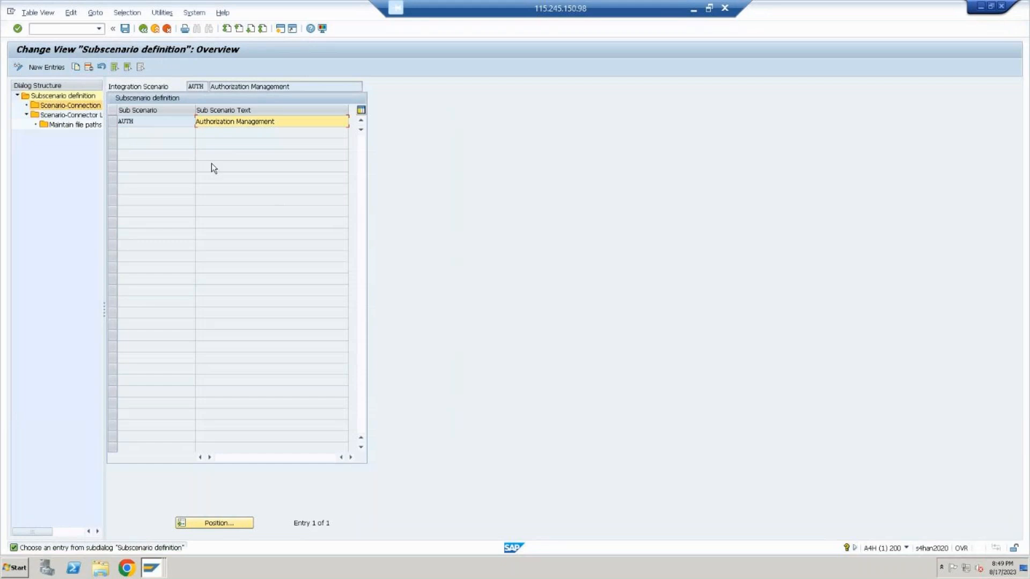
pyautogui.click(94, 115)
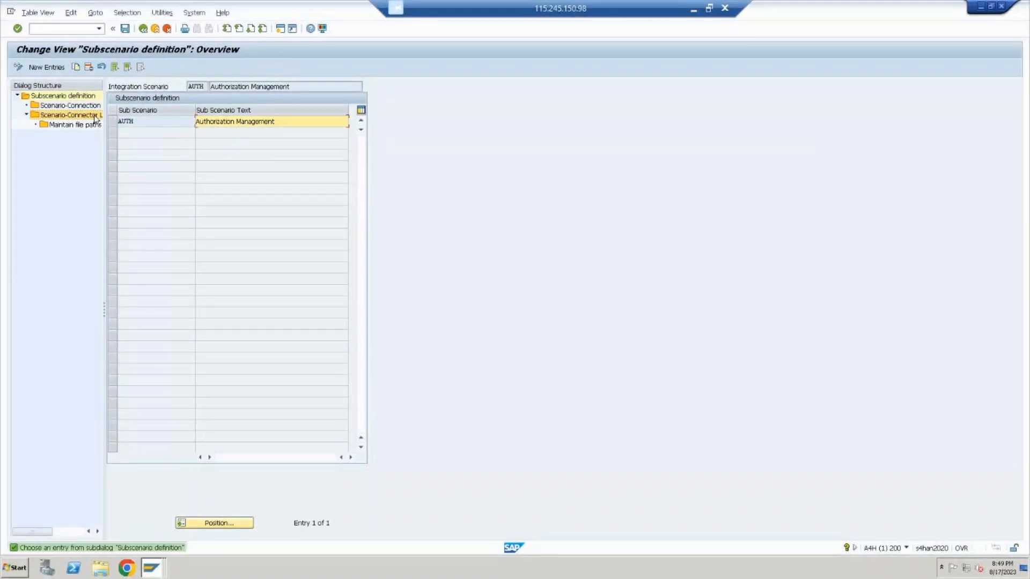
pyautogui.click(113, 121)
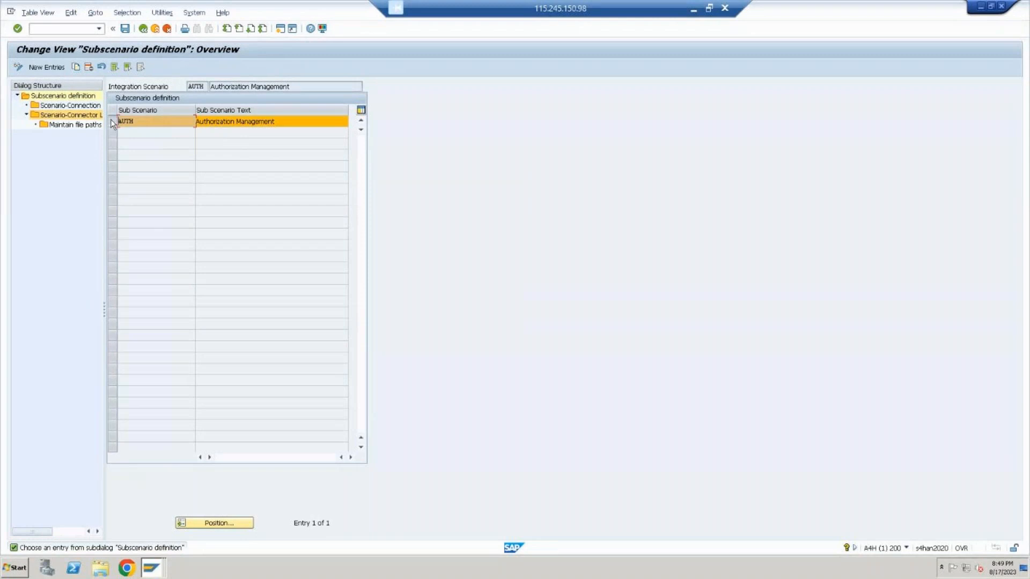
pyautogui.click(58, 108)
pyautogui.doubleClick(59, 114)
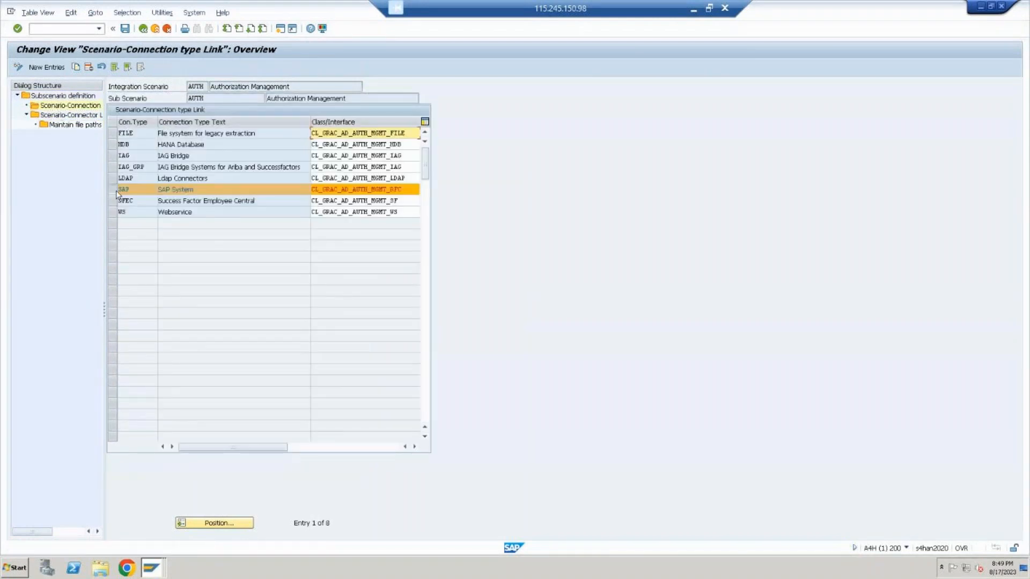
pyautogui.doubleClick(66, 116)
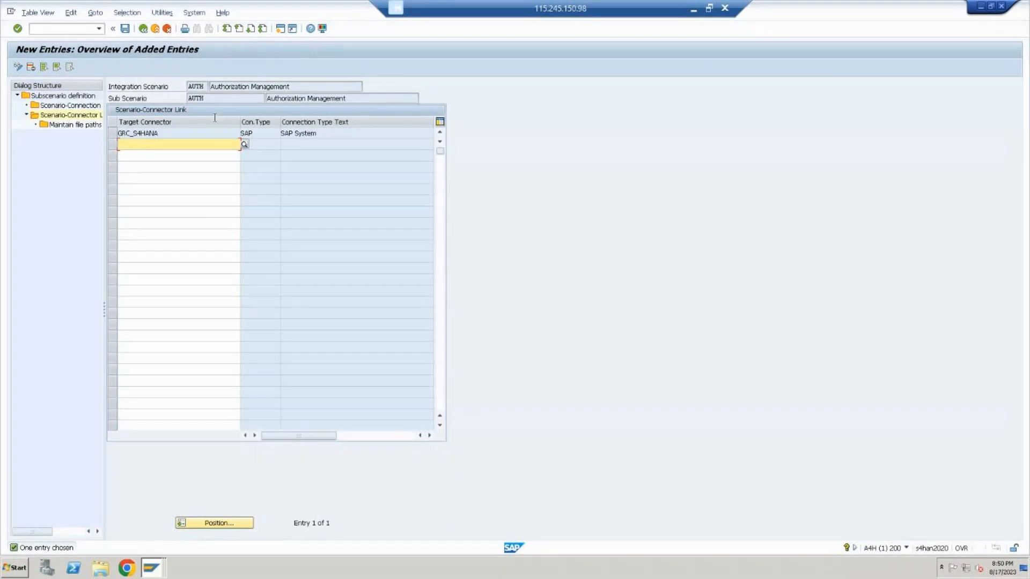
# Leave the AUTH settings and reopen Maintain Connection Settings with ROLMG, Role Management, as the integration scenario
pyautogui.click(155, 32)
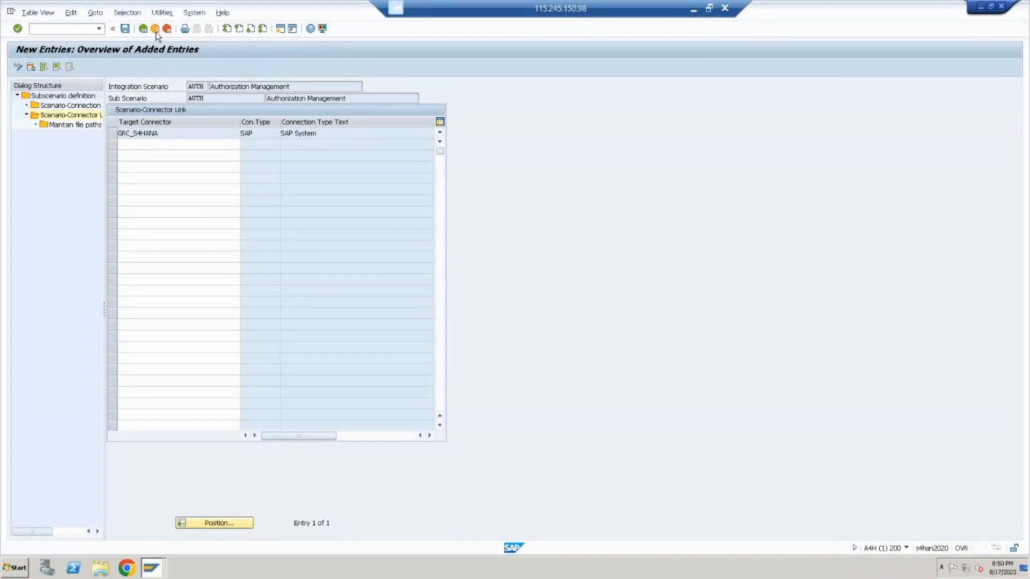
pyautogui.click(72, 241)
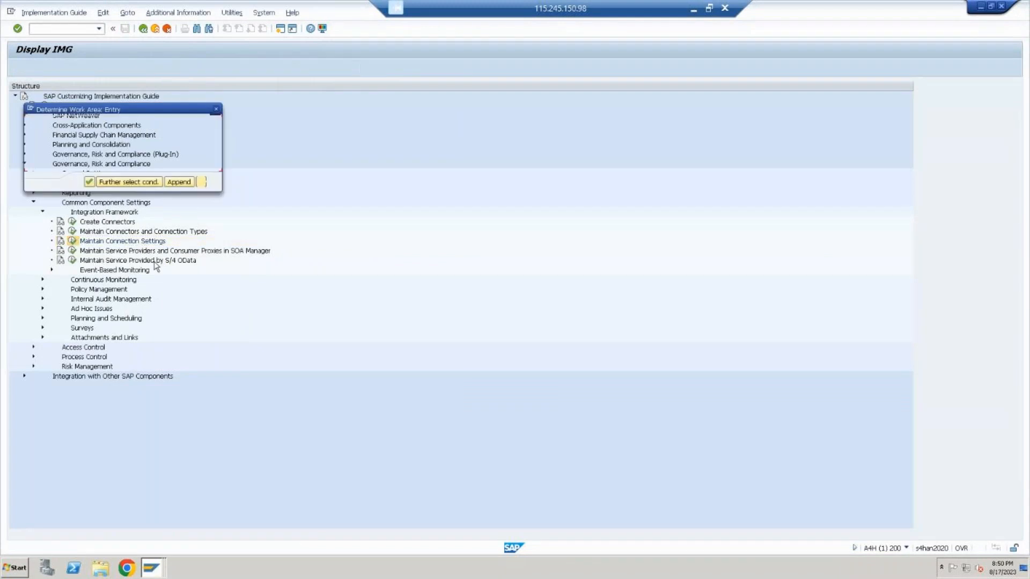
pyautogui.click(191, 135)
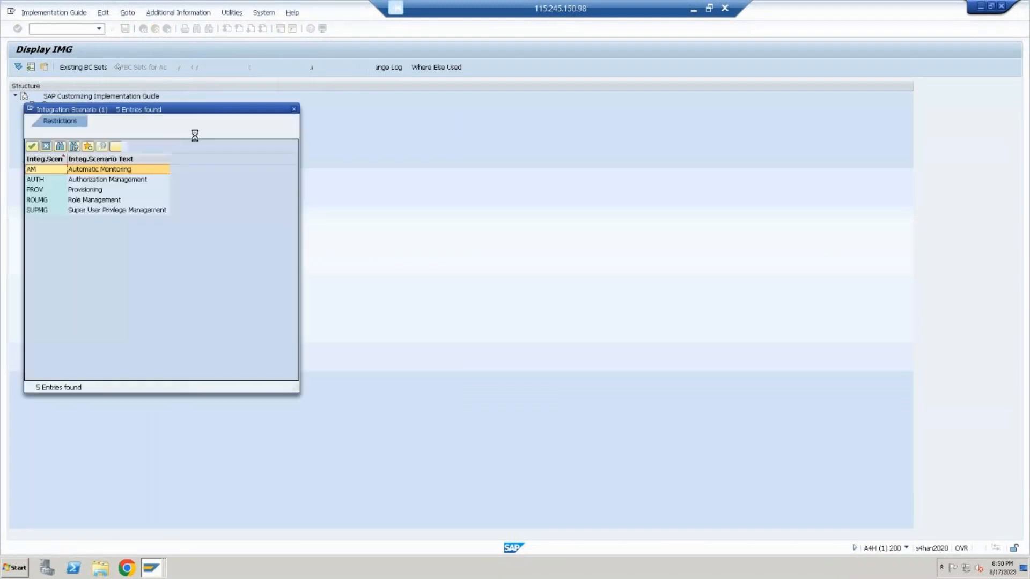
pyautogui.doubleClick(90, 200)
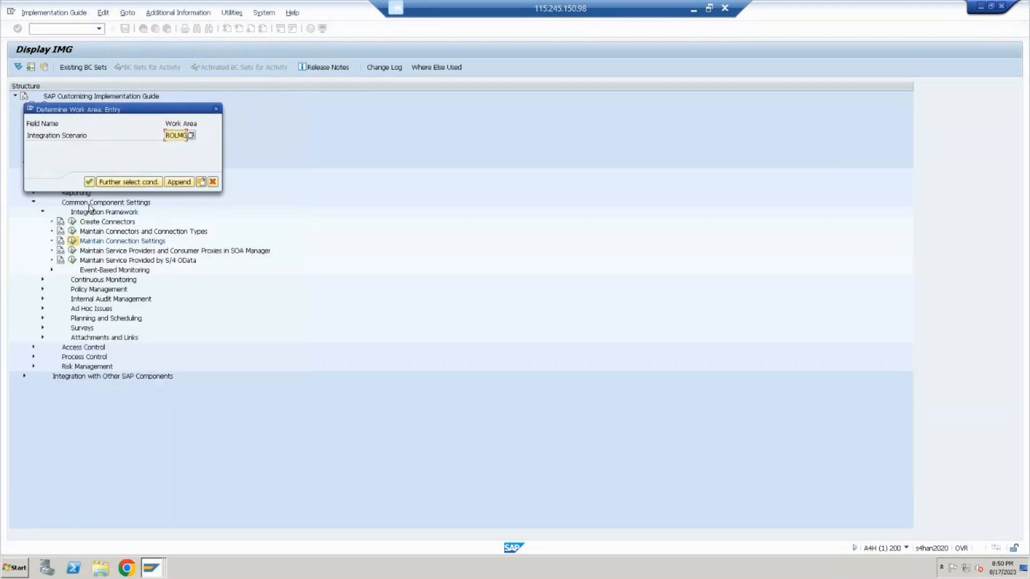
# Switch to PowerPoint and add a line below the ARA line reading BRM, arrow, ROLMG, arrow, RFC CONNECTION
pyautogui.click(693, 9)
pyautogui.press('End')
pyautogui.press('Return')
pyautogui.write('BRM')
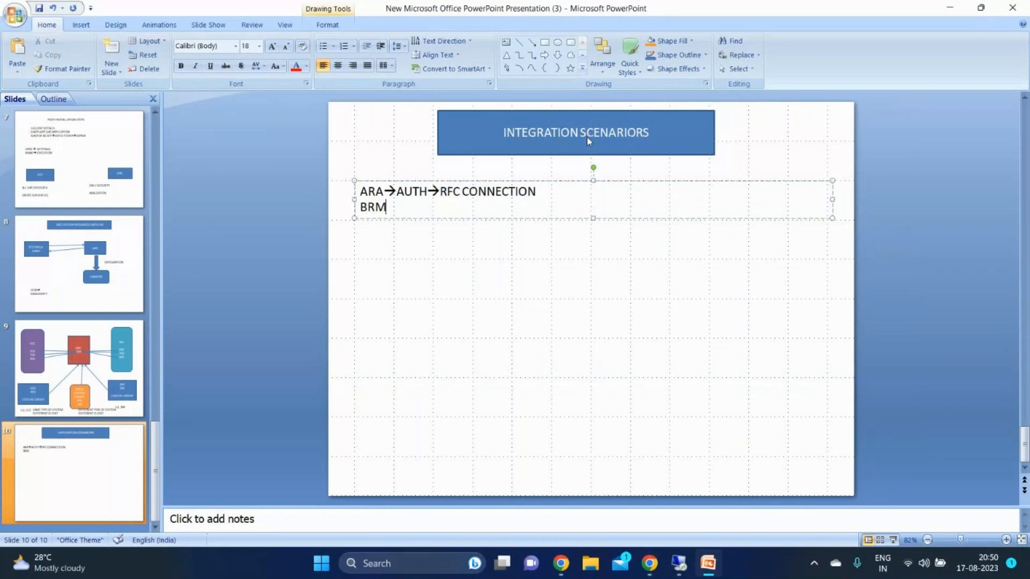
pyautogui.write('-->ROL')
pyautogui.write('MG')
pyautogui.write('-->')
pyautogui.write('RFC')
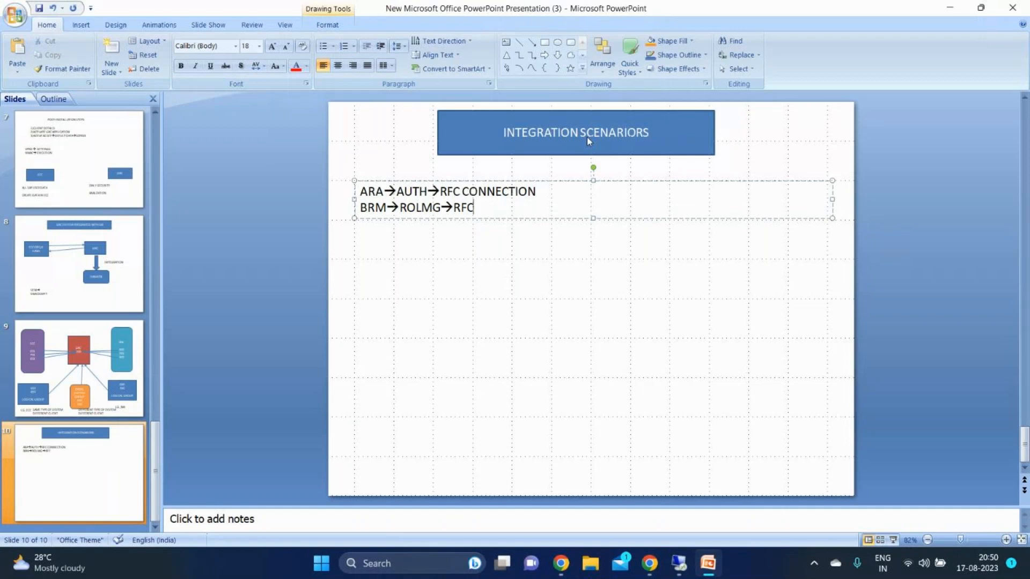
pyautogui.write(' CON NECTION')
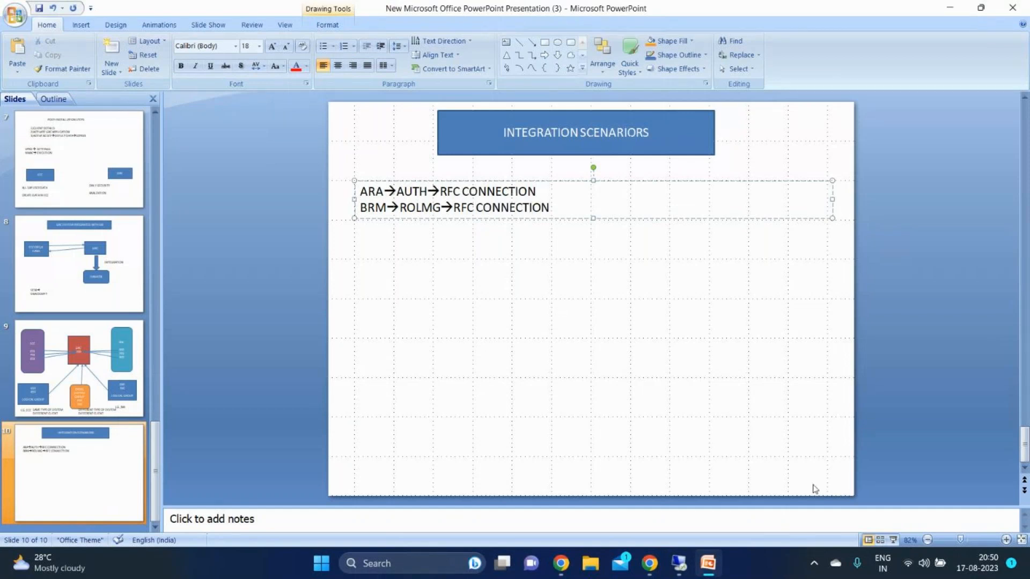
# Switch to the SAP session, confirm the ROLMG work area and open Scenario-Connection type Link for subscenario ROLMG
pyautogui.click(678, 563)
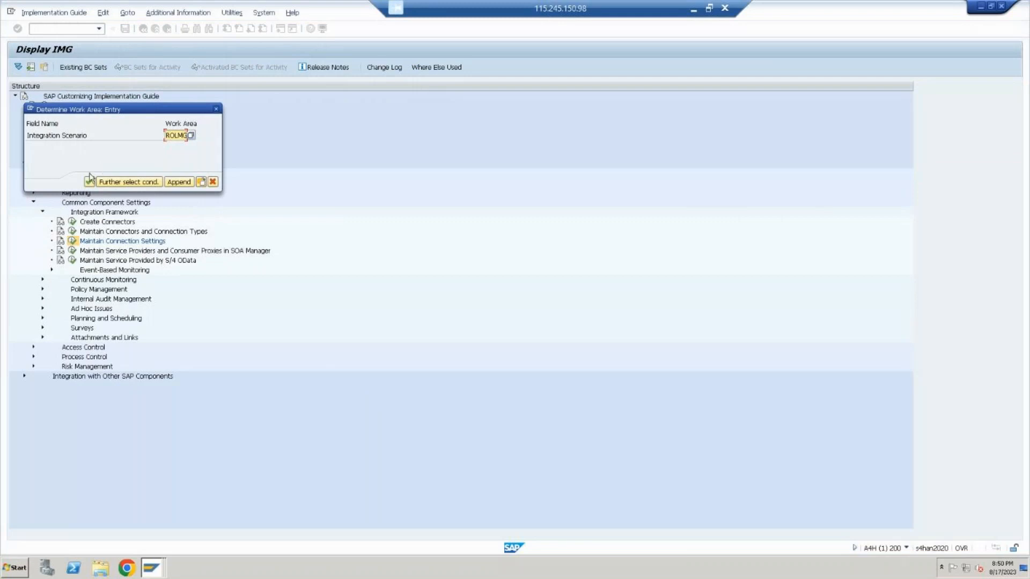
pyautogui.click(90, 186)
pyautogui.click(88, 187)
pyautogui.click(109, 120)
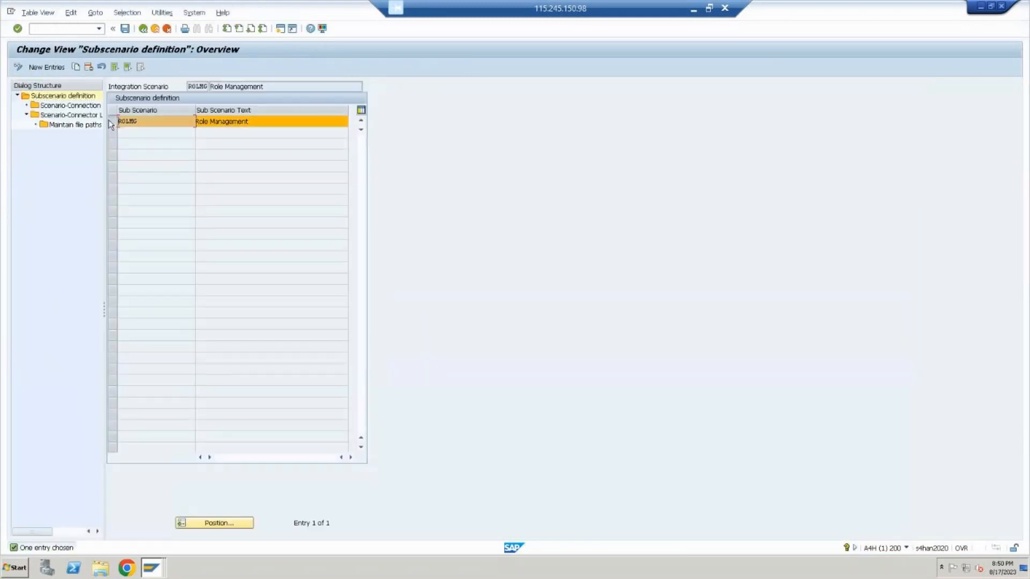
pyautogui.doubleClick(67, 105)
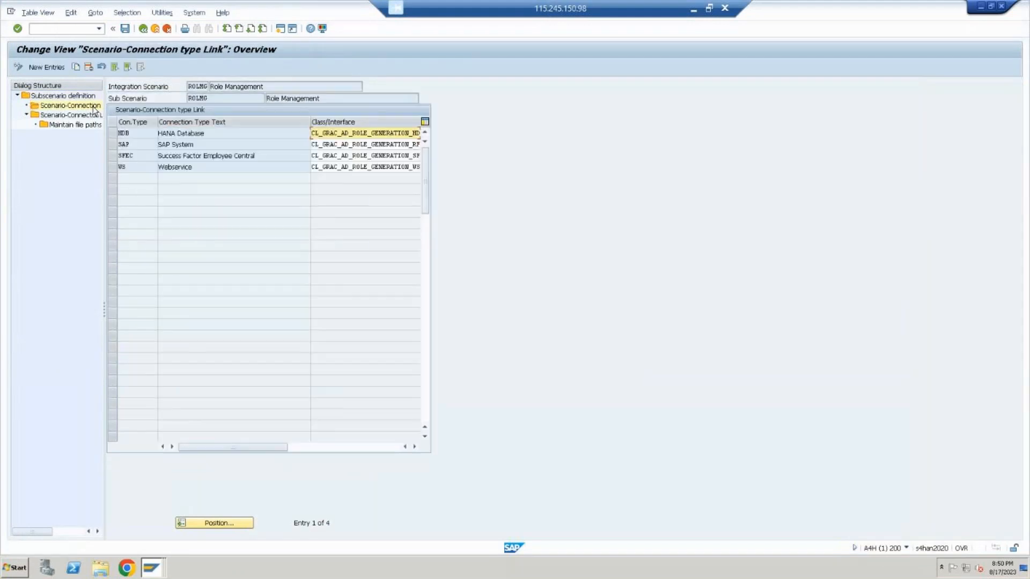
# Select connection type SAP for subscenario ROLMG and start new entries in its Scenario-Connector Link
pyautogui.click(112, 143)
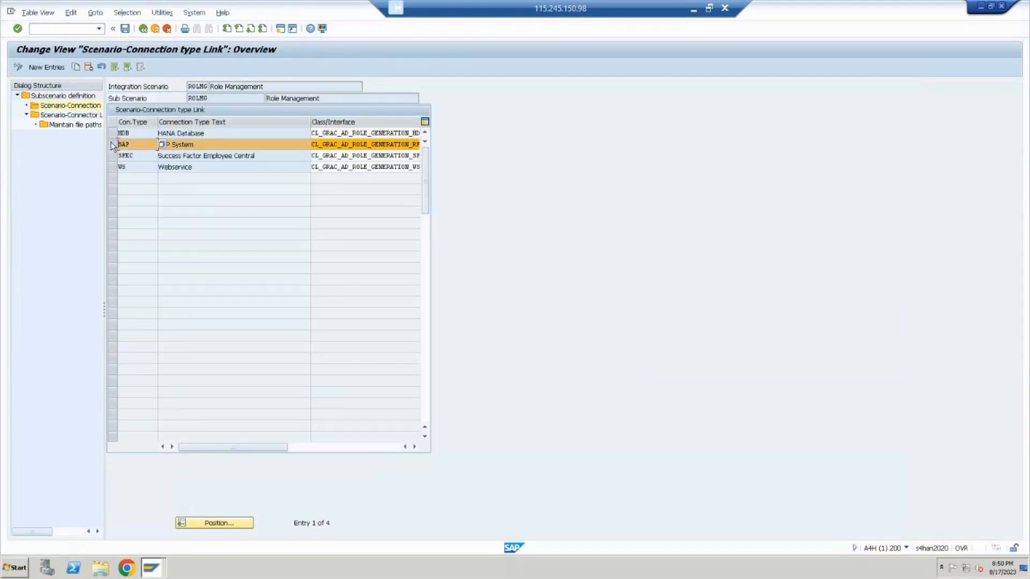
pyautogui.doubleClick(64, 116)
pyautogui.press('F5')
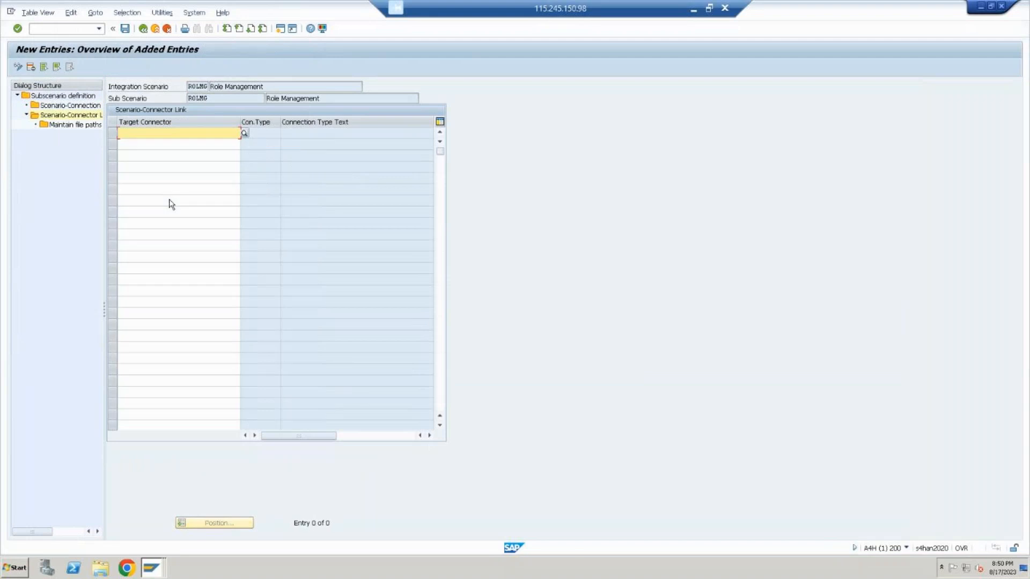
# Add GRC_S4HANA as target connector for the ROLMG scenario and save it to the proposed customizing request
pyautogui.click(244, 133)
pyautogui.press('Down')
pyautogui.press('Down')
pyautogui.press('Down')
pyautogui.press('Down')
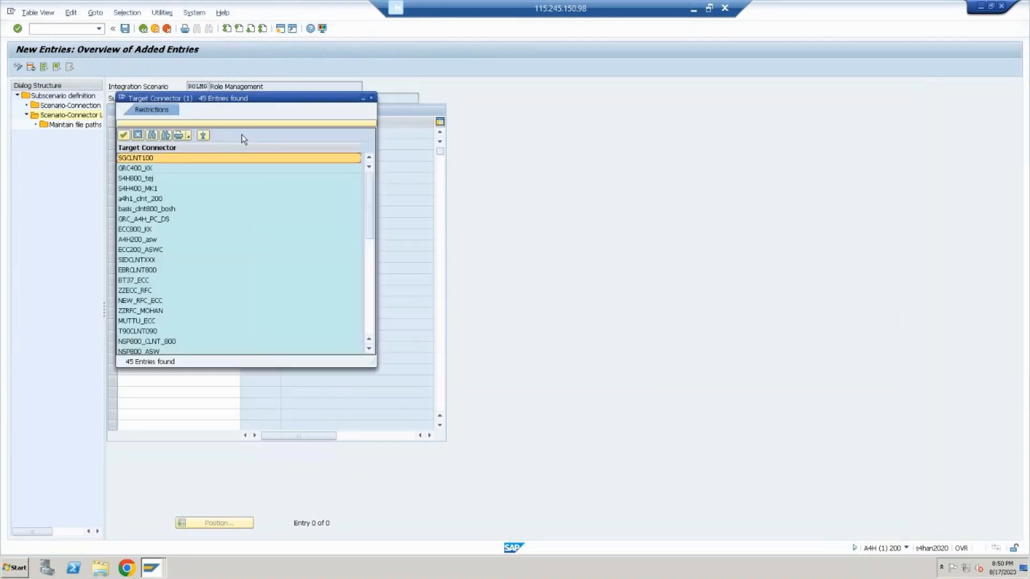
pyautogui.press('Down')
pyautogui.press('Down')
pyautogui.press('Down')
pyautogui.press('Down')
pyautogui.press('Down')
pyautogui.press('Down')
pyautogui.press('Down')
pyautogui.press('Down')
pyautogui.press('Down')
pyautogui.press('Down')
pyautogui.press('Down')
pyautogui.press('Down')
pyautogui.press('Down')
pyautogui.press('Down')
pyautogui.press('Down')
pyautogui.press('Down')
pyautogui.press('Down')
pyautogui.press('Down')
pyautogui.press('Down')
pyautogui.press('Down')
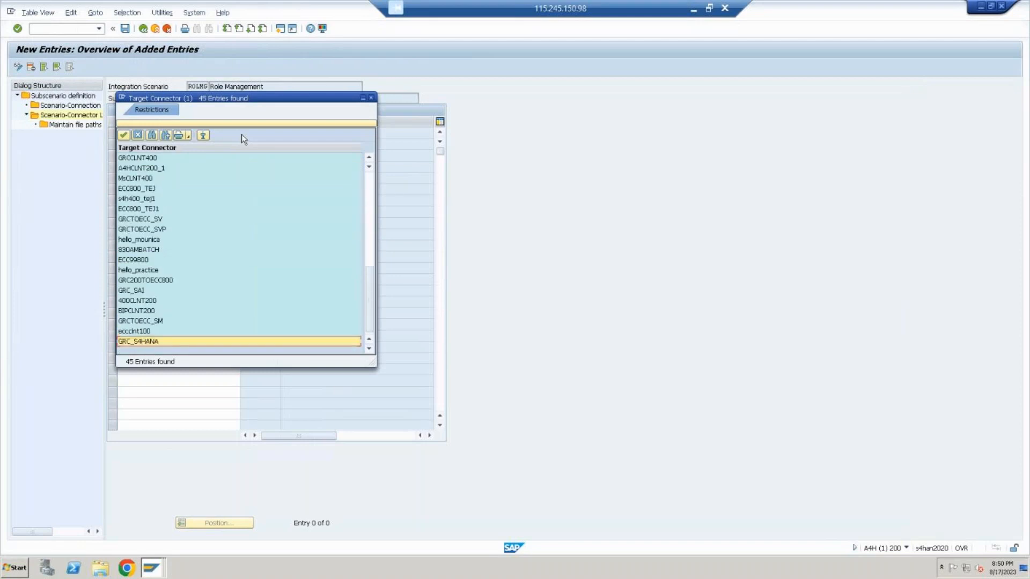
pyautogui.press('Return')
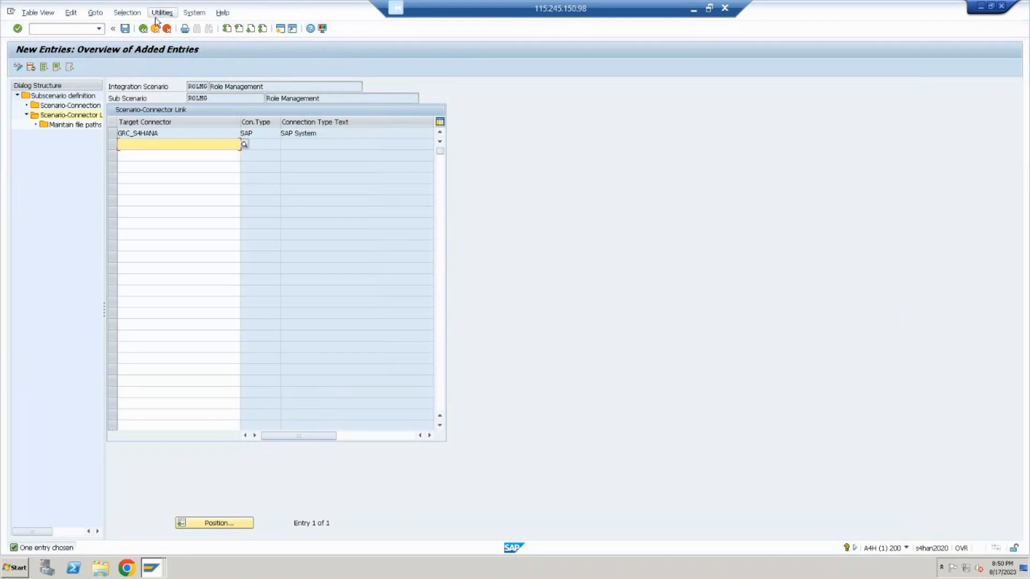
pyautogui.click(124, 29)
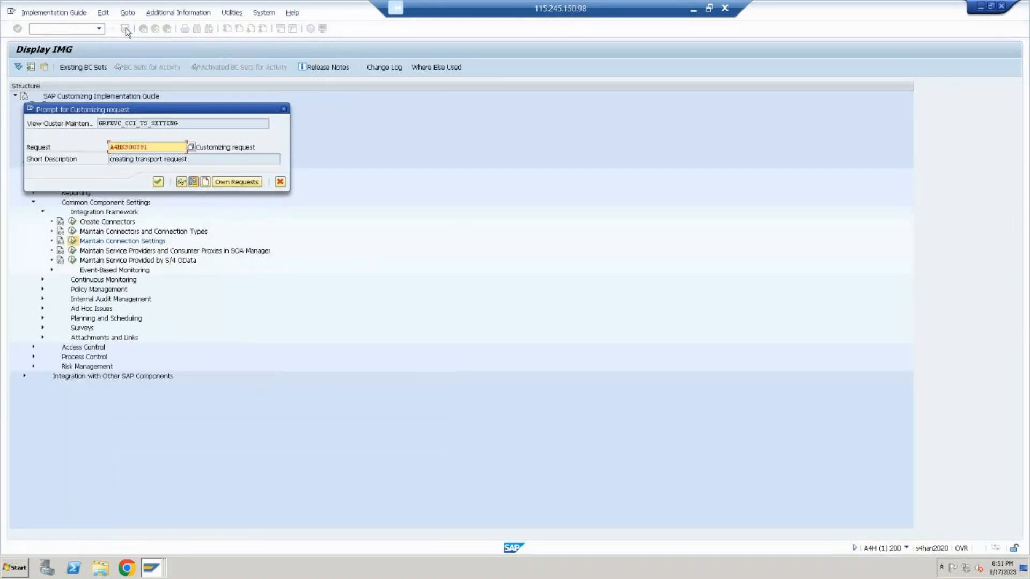
pyautogui.press('Return')
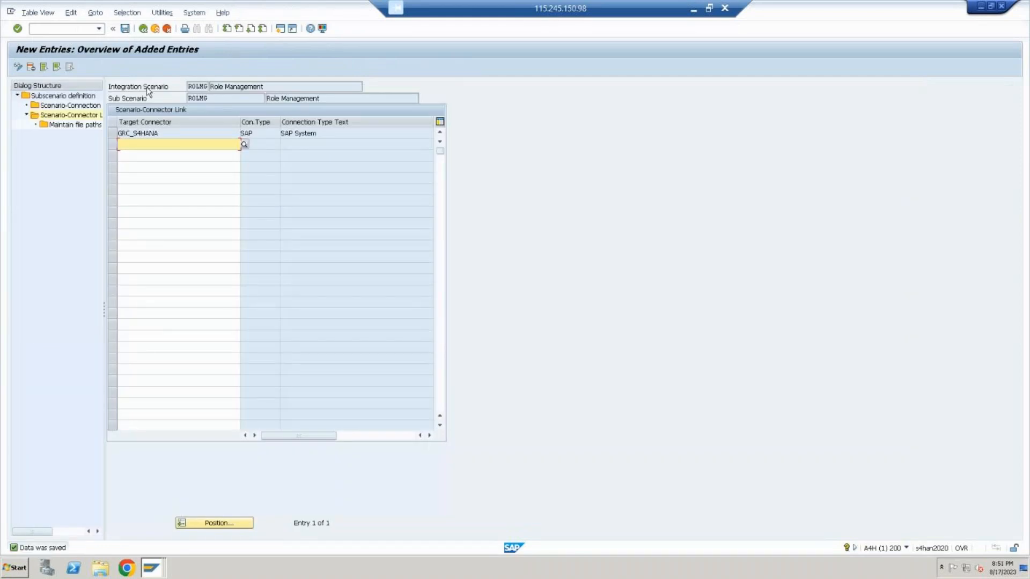
# Leave the ROLMG settings and reopen Maintain Connection Settings with PROV, Provisioning, as the integration scenario
pyautogui.click(155, 29)
pyautogui.click(72, 241)
pyautogui.click(191, 136)
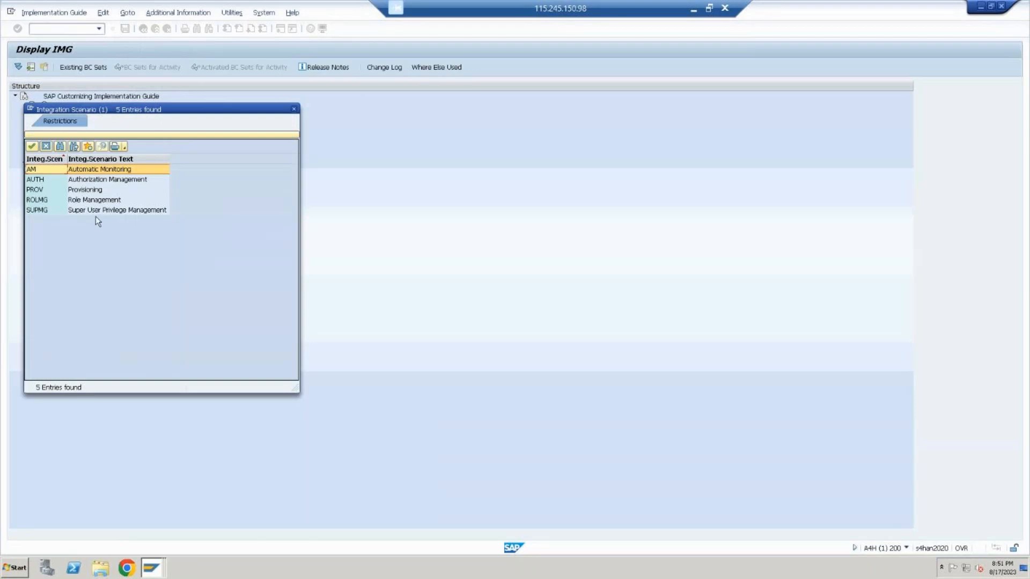
pyautogui.doubleClick(96, 190)
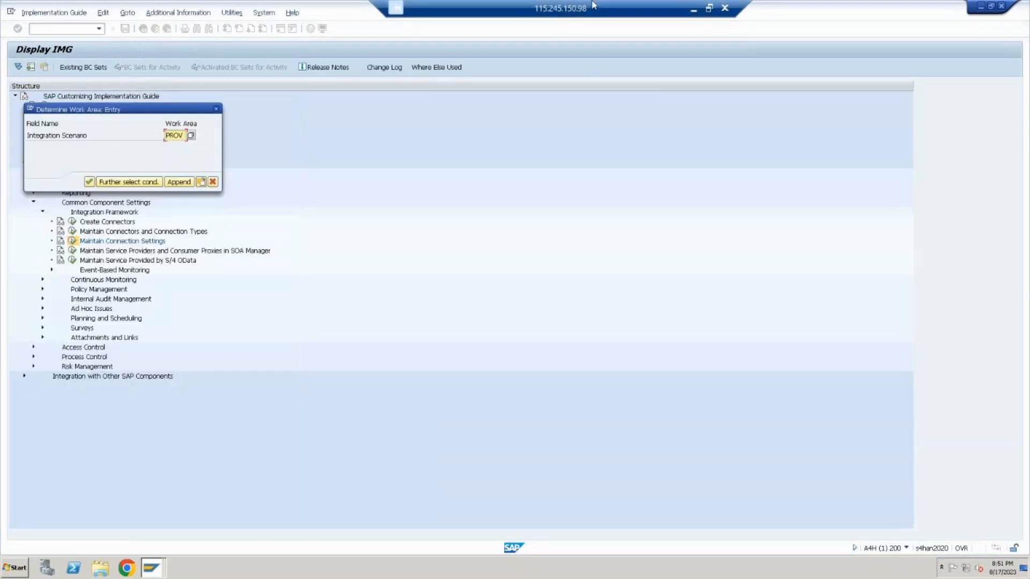
# Switch to the PowerPoint slide and add the line ARM→PROV→RFC beneath the BRM line
pyautogui.click(694, 10)
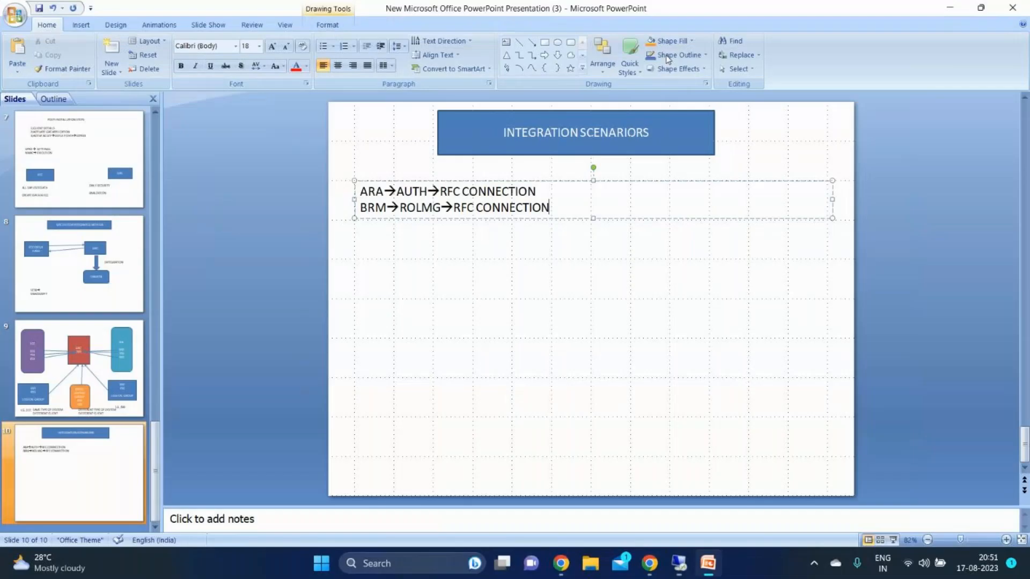
pyautogui.press('Return')
pyautogui.write('AR')
pyautogui.write('M--')
pyautogui.write('>')
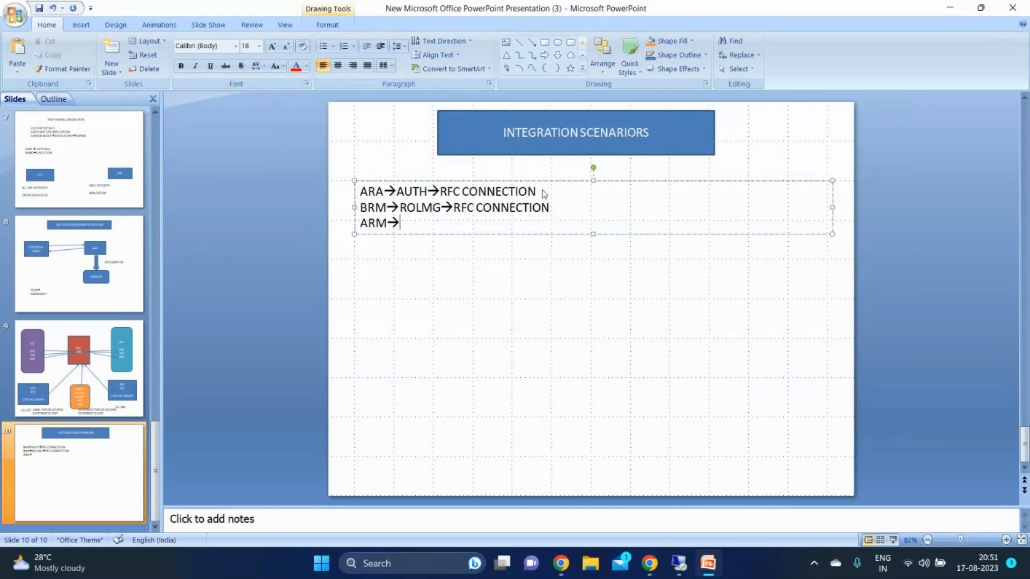
pyautogui.write('PROV-->RFC')
# Add a fourth integration scenario line mapping EAM to SUPER and RFC beneath the ARM line
pyautogui.press('Return')
pyautogui.write('SUPER')
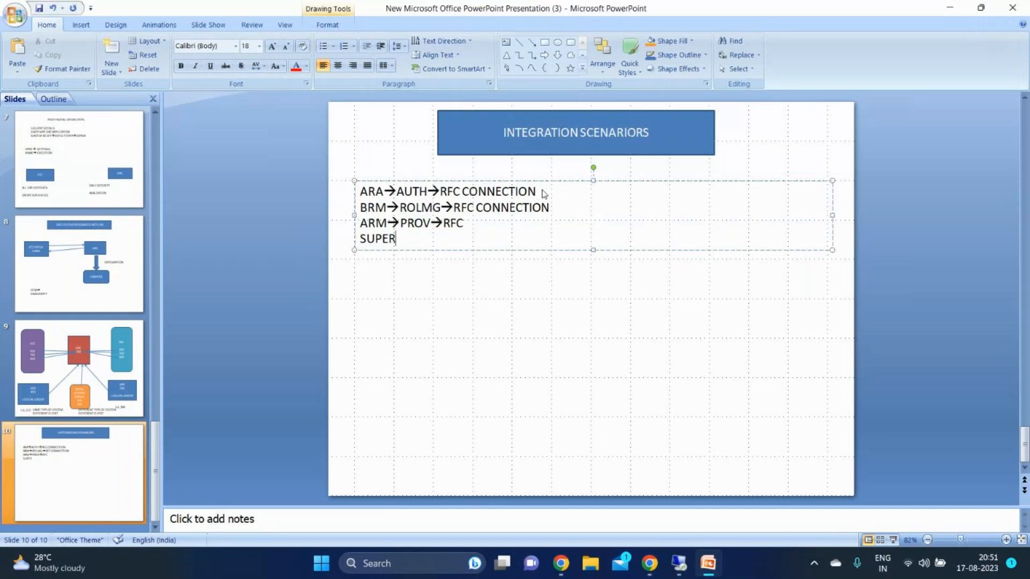
pyautogui.write('--')
pyautogui.press('Left')
pyautogui.press('Left')
pyautogui.press('Left')
pyautogui.press('Left')
pyautogui.press('Left')
pyautogui.press('Left')
pyautogui.press('Left')
pyautogui.write('EAM--')
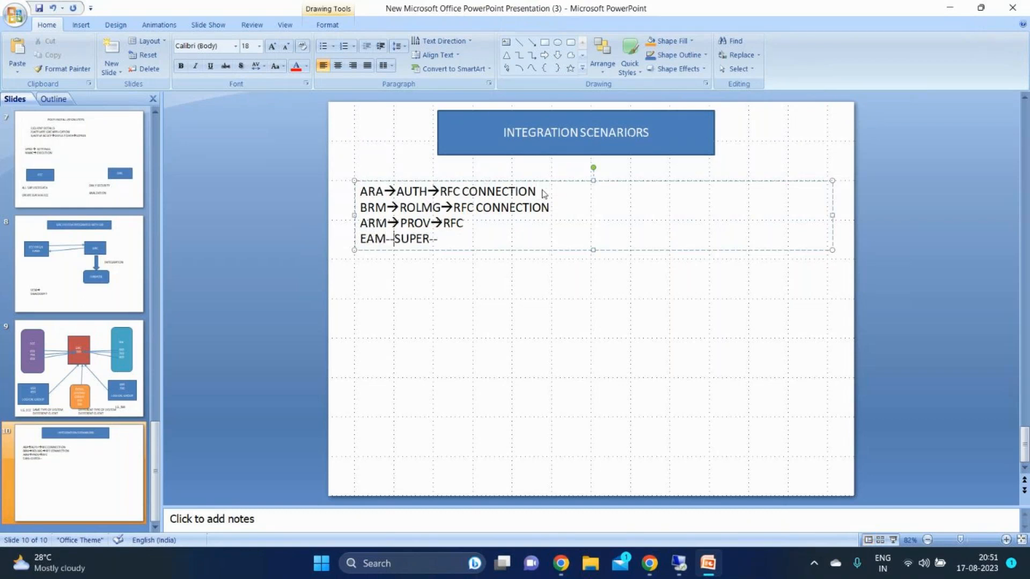
pyautogui.write('>')
pyautogui.press('Right')
pyautogui.press('Right')
pyautogui.press('Right')
pyautogui.press('Right')
pyautogui.press('Right')
pyautogui.press('Right')
pyautogui.write('>RFC')
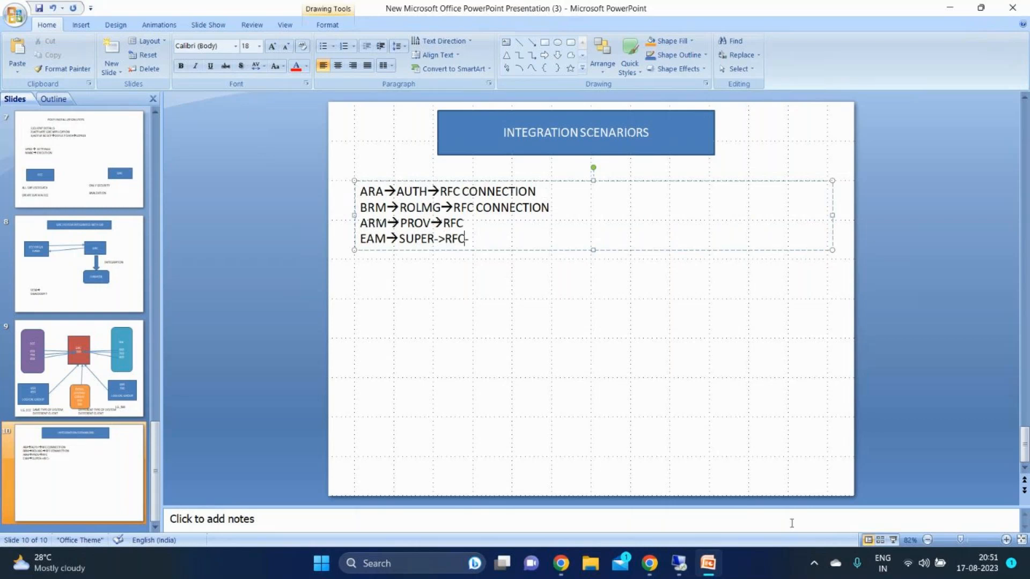
# Switch to the SAP session, confirm the PROV work area and open Scenario-Connection type Link for subscenario PROV
pyautogui.click(678, 564)
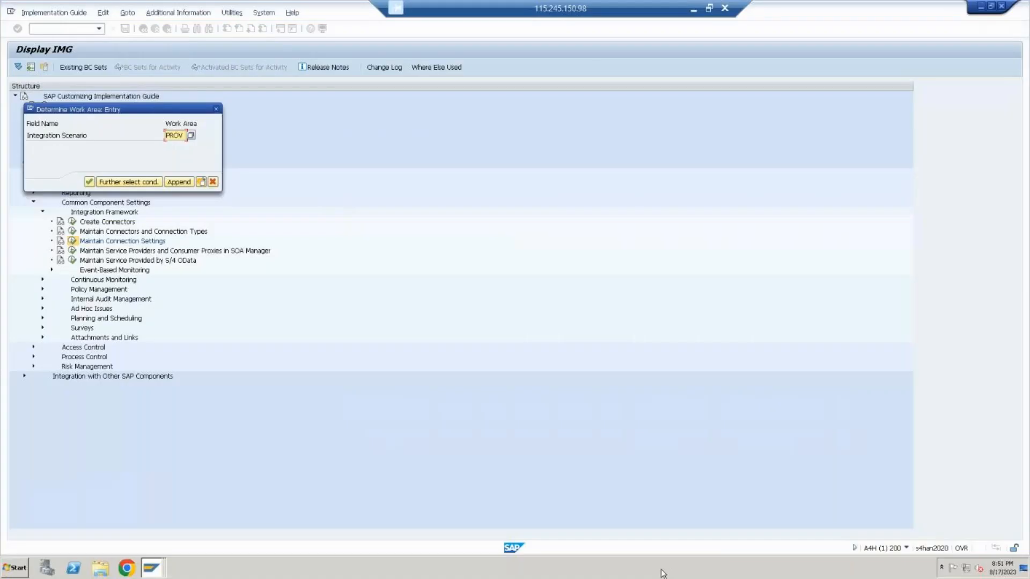
pyautogui.click(89, 181)
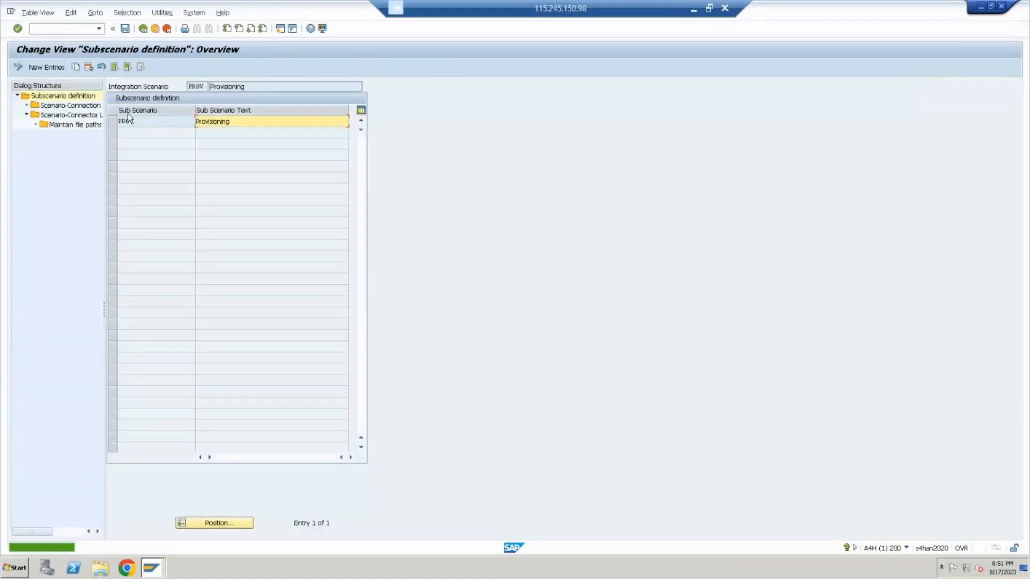
pyautogui.doubleClick(78, 106)
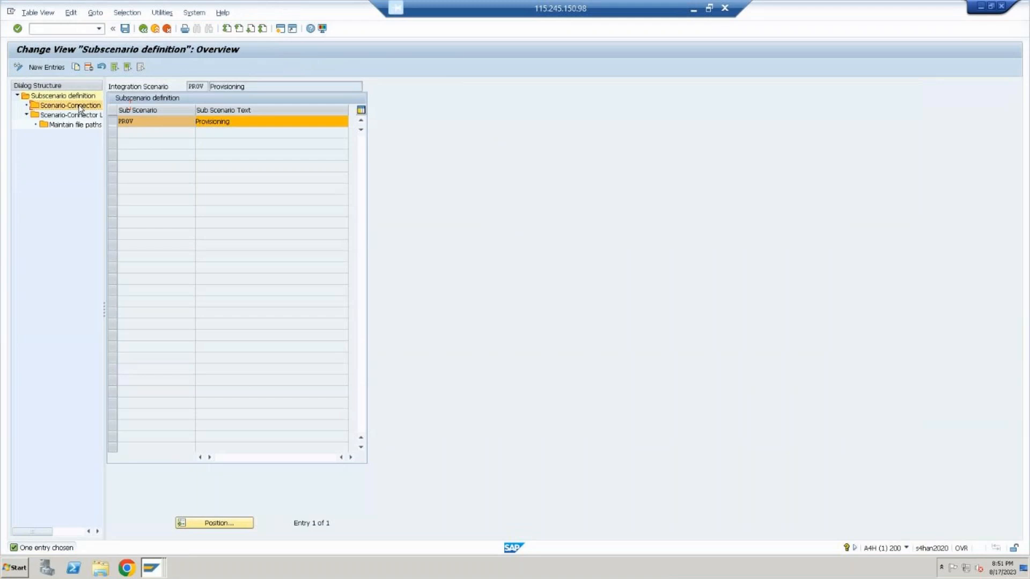
# Select connection type SAP for subscenario PROV and start new entries in its Scenario-Connector Link
pyautogui.click(114, 179)
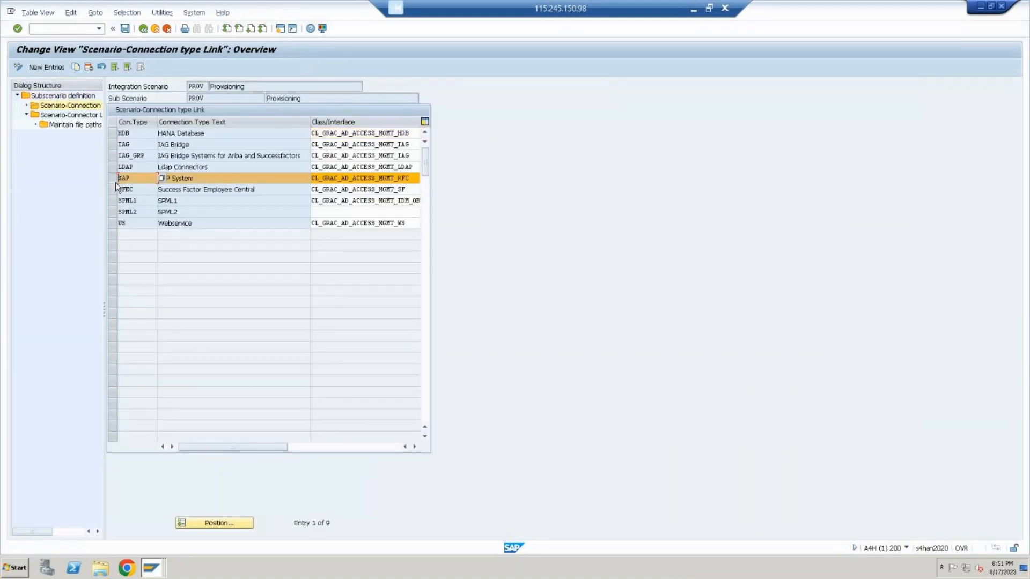
pyautogui.doubleClick(77, 115)
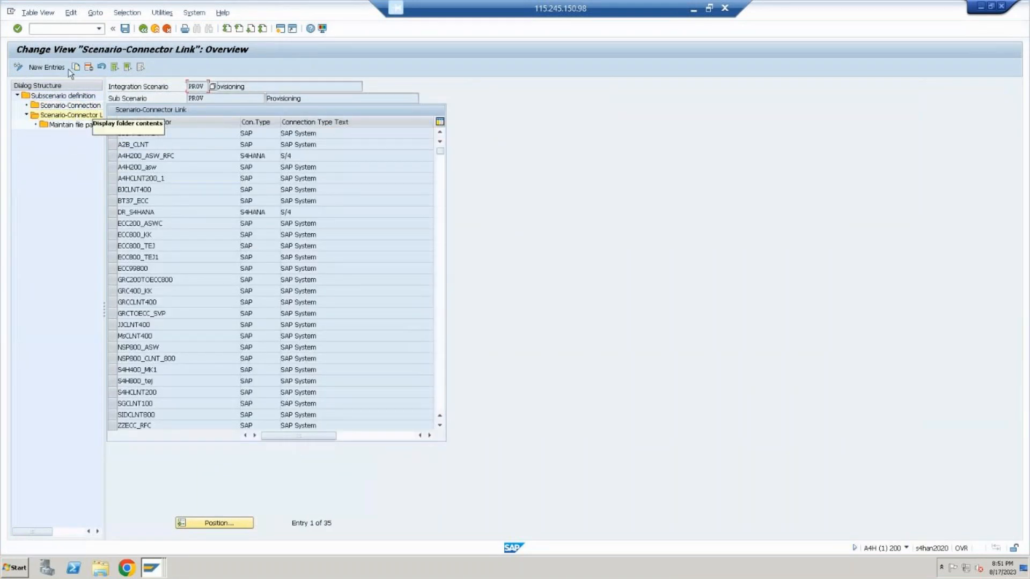
pyautogui.press('F5')
# Add GRC_S4HANA as target connector for the PROV scenario, save it to the proposed customizing request and leave the settings
pyautogui.click(241, 134)
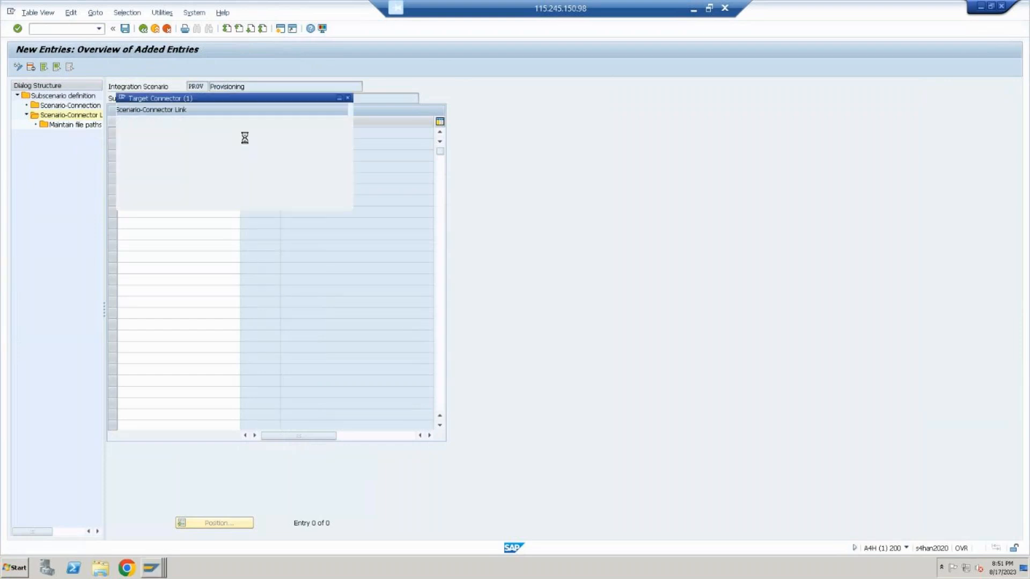
pyautogui.press('Down')
pyautogui.press('Down')
pyautogui.press('Down')
pyautogui.press('Down')
pyautogui.press('Down')
pyautogui.press('Down')
pyautogui.press('Down')
pyautogui.press('Down')
pyautogui.press('Down')
pyautogui.press('Down')
pyautogui.press('Down')
pyautogui.press('Down')
pyautogui.press('Down')
pyautogui.press('Down')
pyautogui.press('Down')
pyautogui.press('Down')
pyautogui.press('Down')
pyautogui.press('Down')
pyautogui.press('Down')
pyautogui.press('Down')
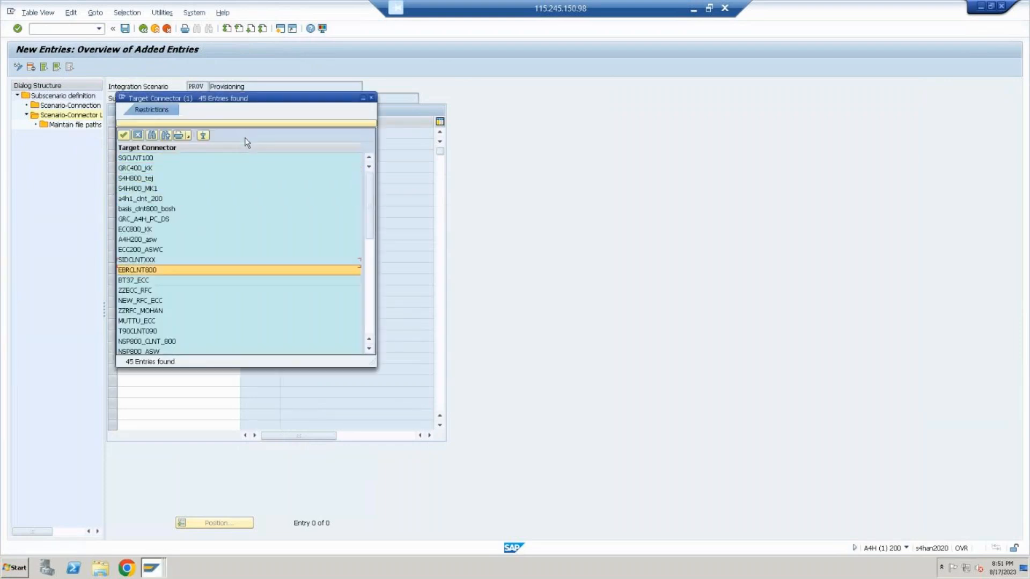
pyautogui.press('Down')
pyautogui.press('Down')
pyautogui.press('Down')
pyautogui.press('Down')
pyautogui.press('Down')
pyautogui.press('Down')
pyautogui.press('Down')
pyautogui.press('Down')
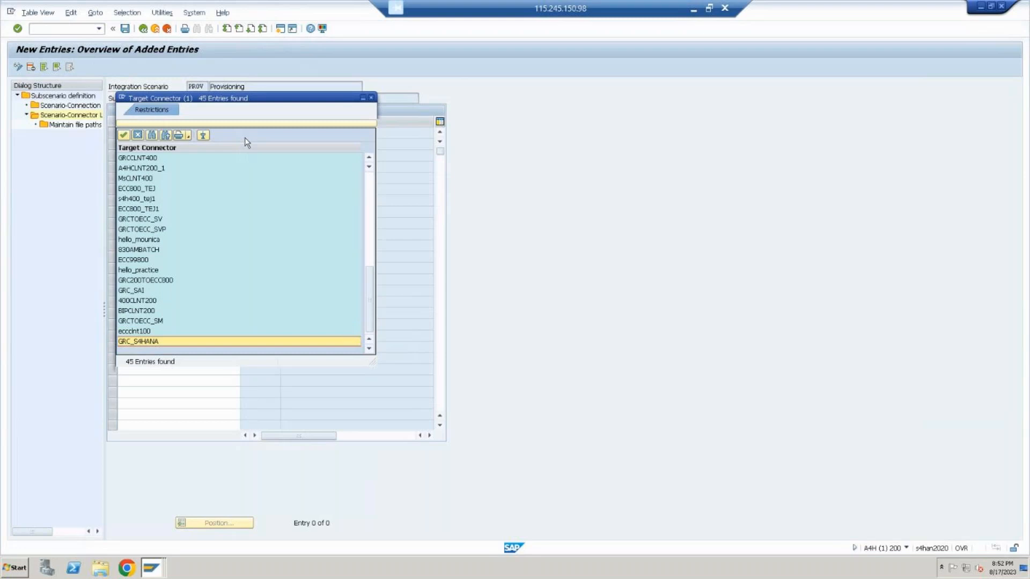
pyautogui.press('Return')
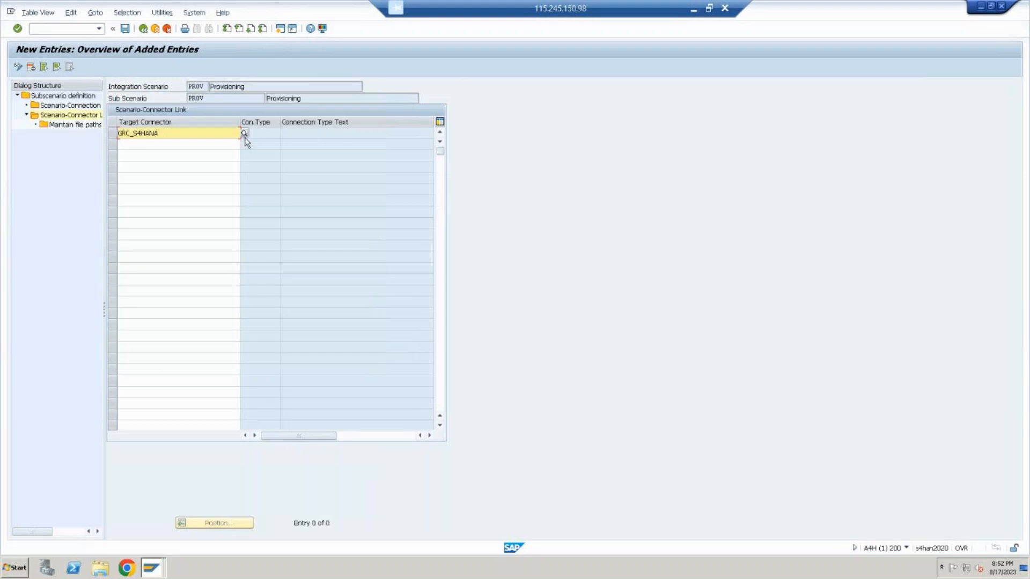
pyautogui.click(128, 30)
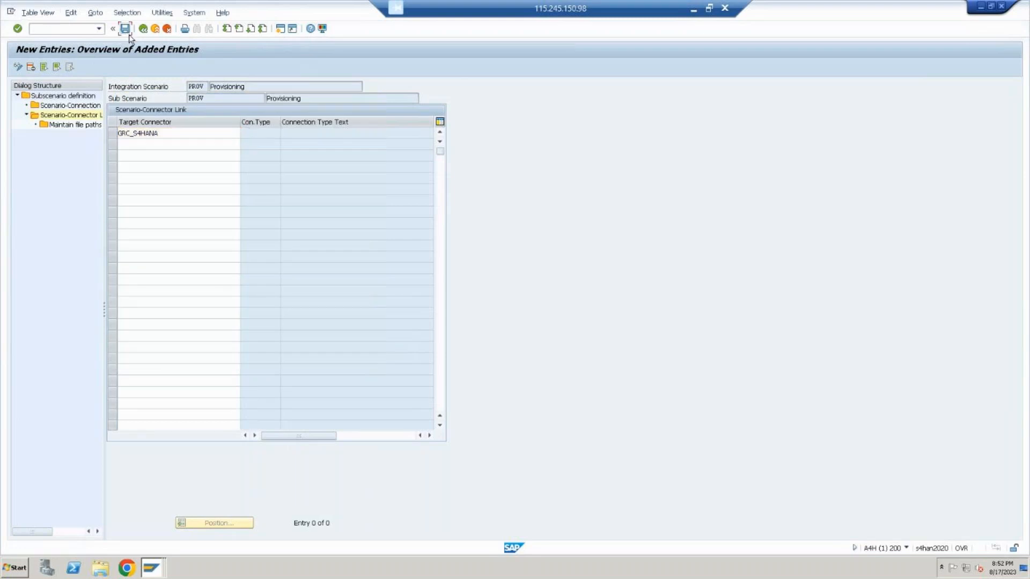
pyautogui.click(192, 130)
pyautogui.press('Return')
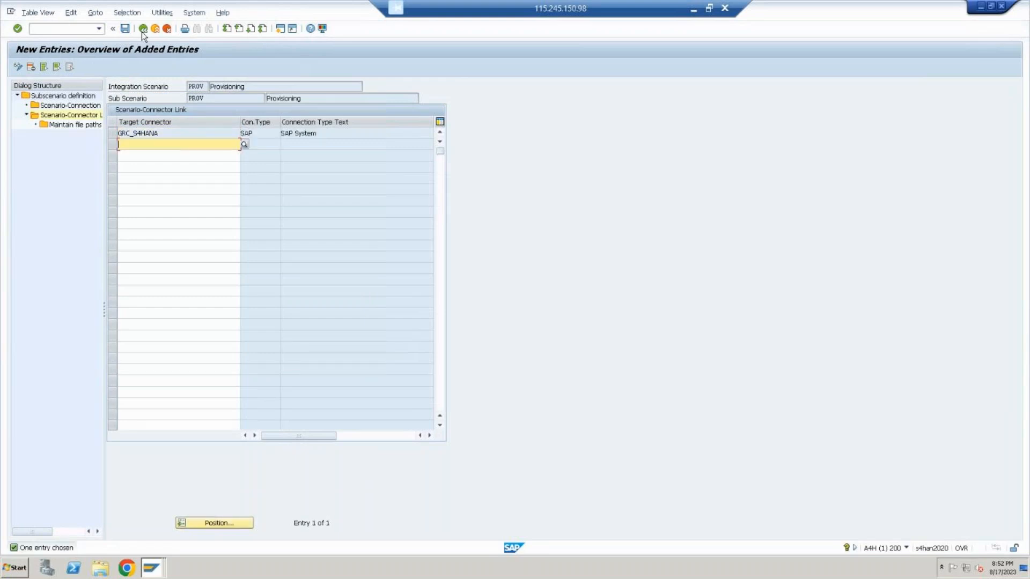
pyautogui.click(124, 29)
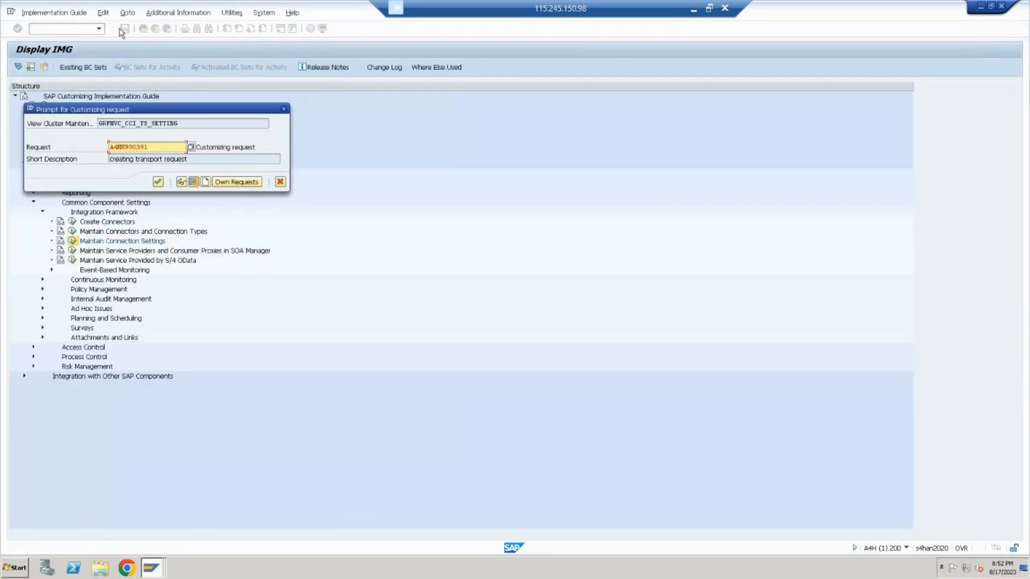
pyautogui.click(158, 182)
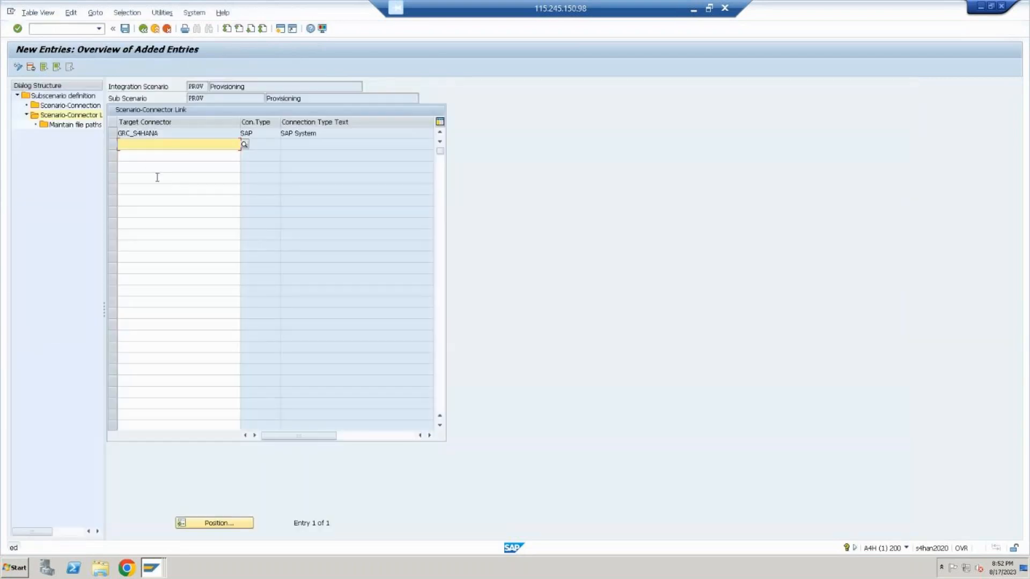
pyautogui.click(155, 29)
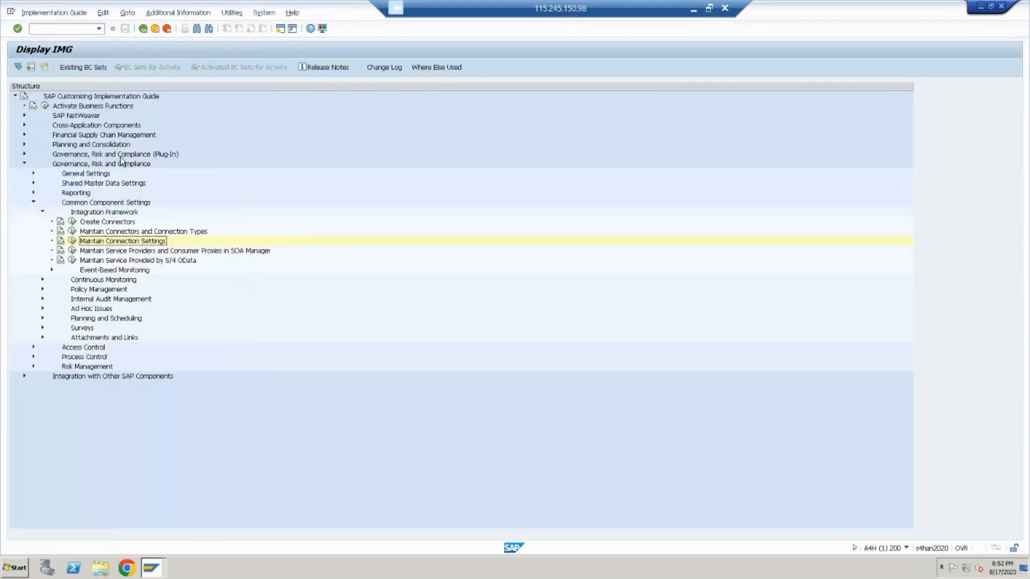
# Reopen Maintain Connection Settings with SUPMG, Super User Privilege Management, as the integration scenario
pyautogui.click(73, 241)
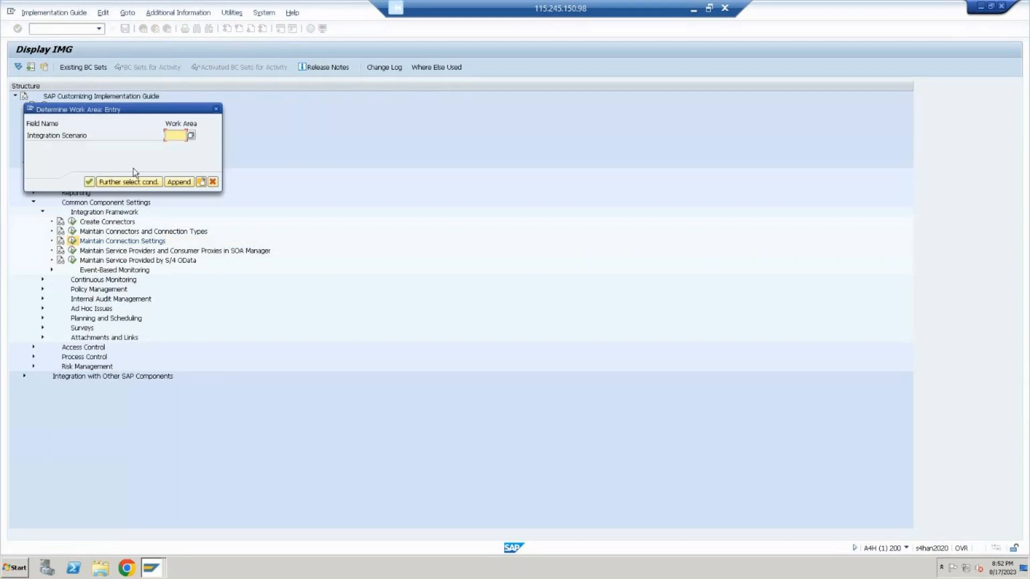
pyautogui.click(127, 210)
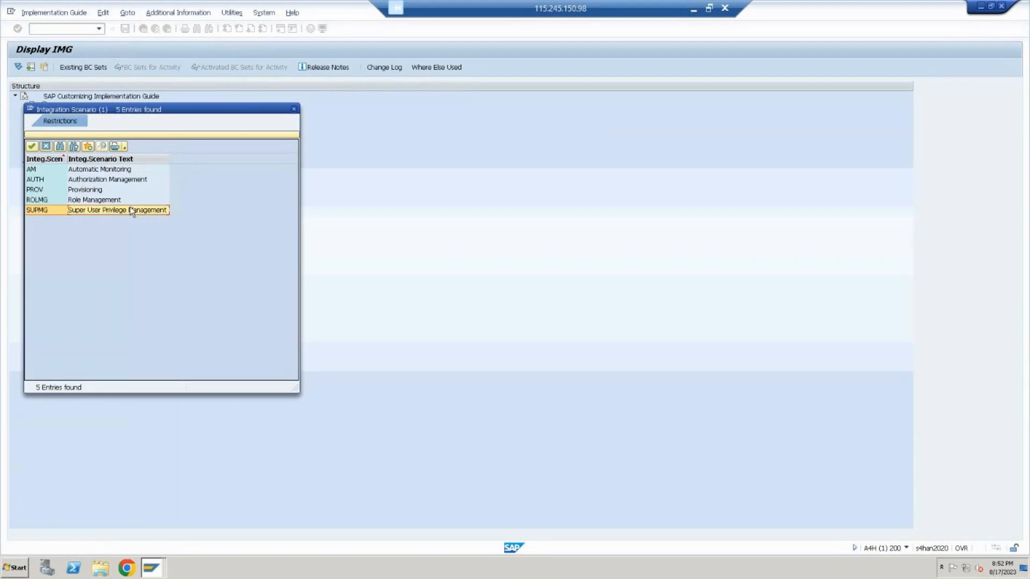
pyautogui.doubleClick(131, 209)
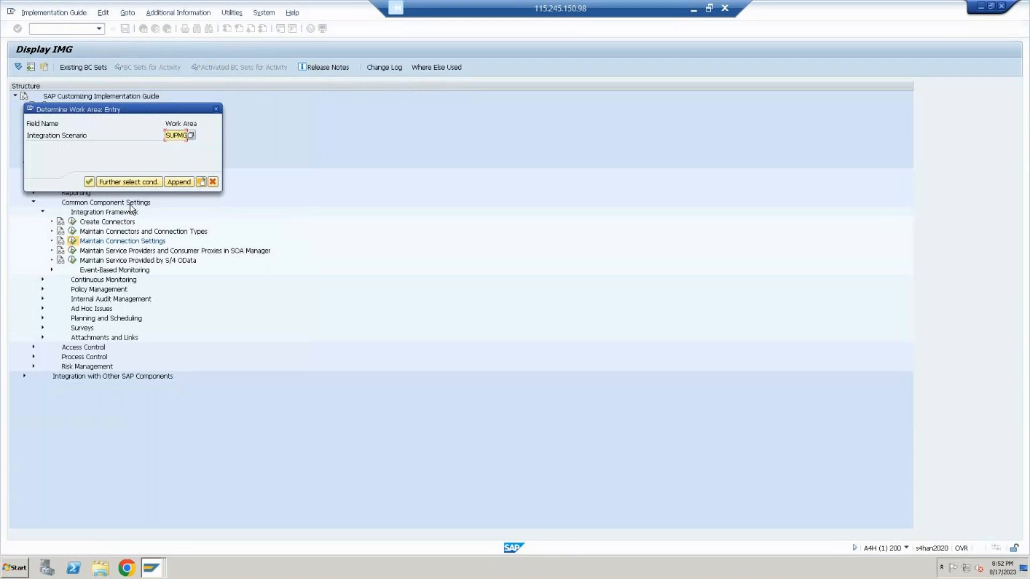
pyautogui.click(89, 183)
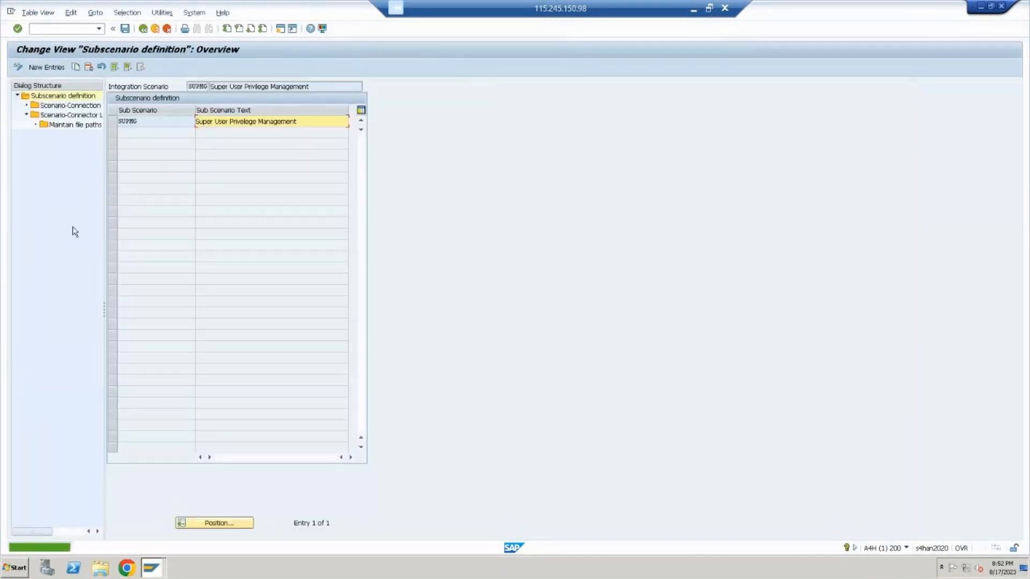
# Select connection type SAP for subscenario SUPMG and start new entries in its Scenario-Connector Link
pyautogui.click(112, 122)
pyautogui.click(113, 122)
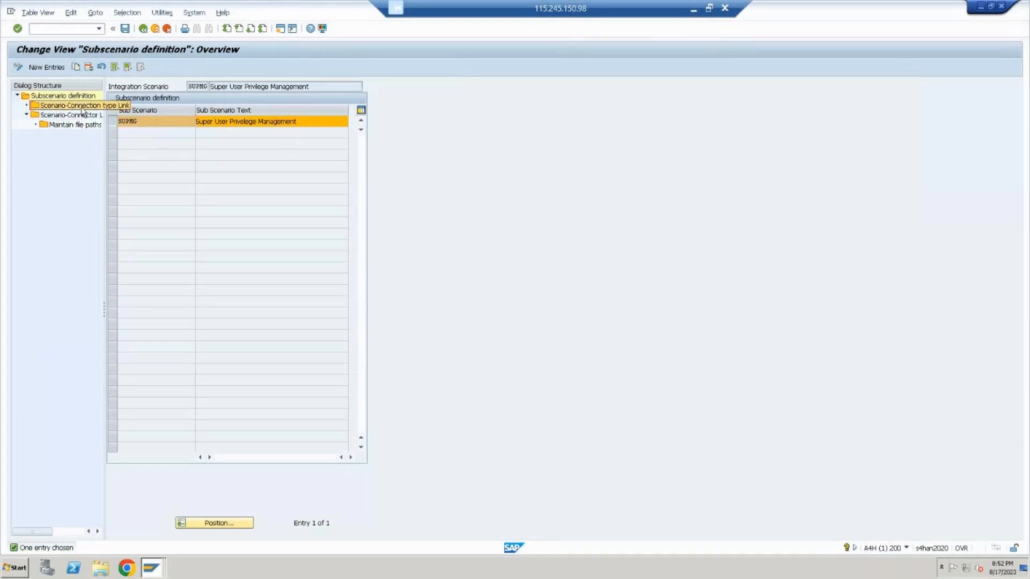
pyautogui.doubleClick(102, 106)
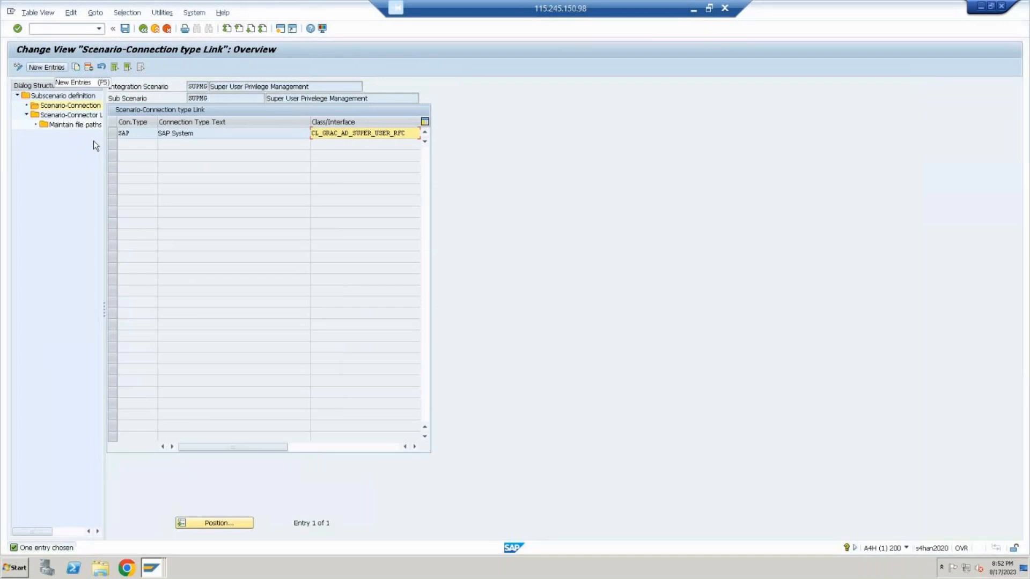
pyautogui.click(109, 135)
pyautogui.doubleClick(75, 115)
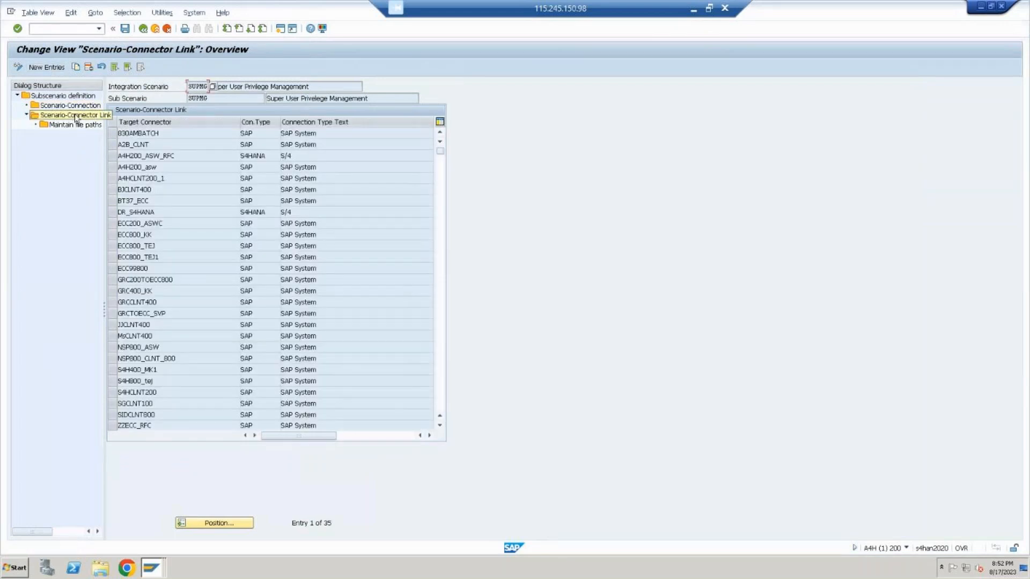
pyautogui.click(61, 64)
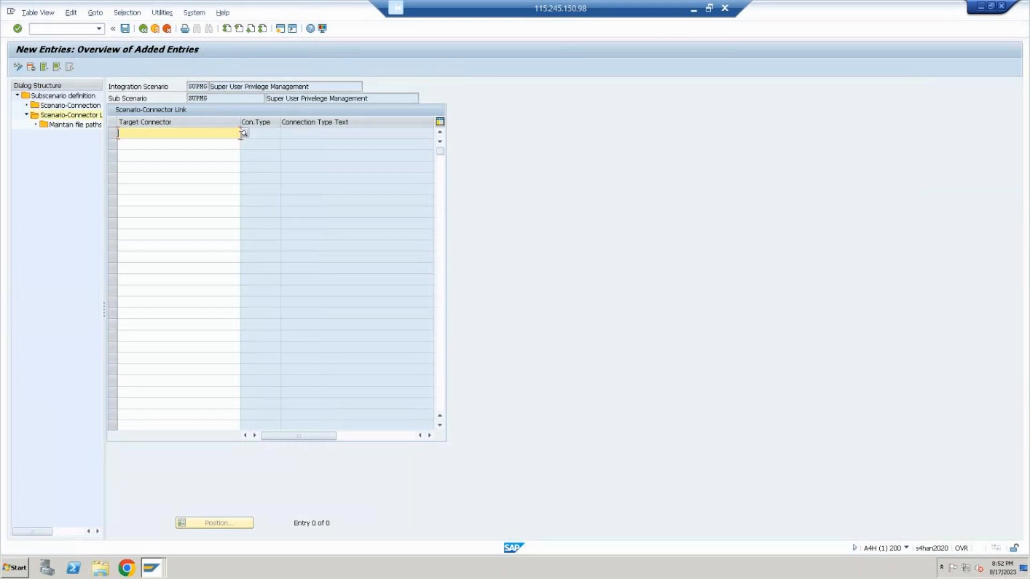
# Add GRC_S4HANA as target connector for the SUPMG scenario, save it to the proposed customizing request and leave the settings
pyautogui.click(243, 134)
pyautogui.press('Down')
pyautogui.press('Down')
pyautogui.press('Down')
pyautogui.press('Down')
pyautogui.press('Down')
pyautogui.press('Down')
pyautogui.press('Down')
pyautogui.press('Down')
pyautogui.press('Down')
pyautogui.press('Down')
pyautogui.press('Down')
pyautogui.press('Down')
pyautogui.press('Down')
pyautogui.press('Down')
pyautogui.press('Down')
pyautogui.press('Down')
pyautogui.press('Down')
pyautogui.press('Down')
pyautogui.press('Down')
pyautogui.press('Down')
pyautogui.press('Down')
pyautogui.press('Down')
pyautogui.press('Down')
pyautogui.press('Down')
pyautogui.press('Down')
pyautogui.press('Down')
pyautogui.press('Down')
pyautogui.press('Down')
pyautogui.press('Down')
pyautogui.press('Down')
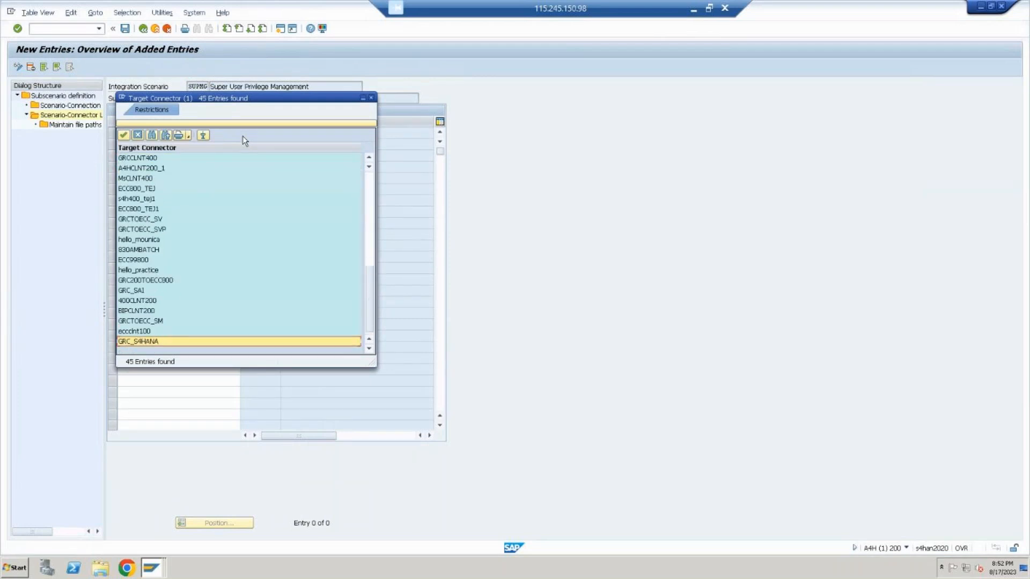
pyautogui.press('Return')
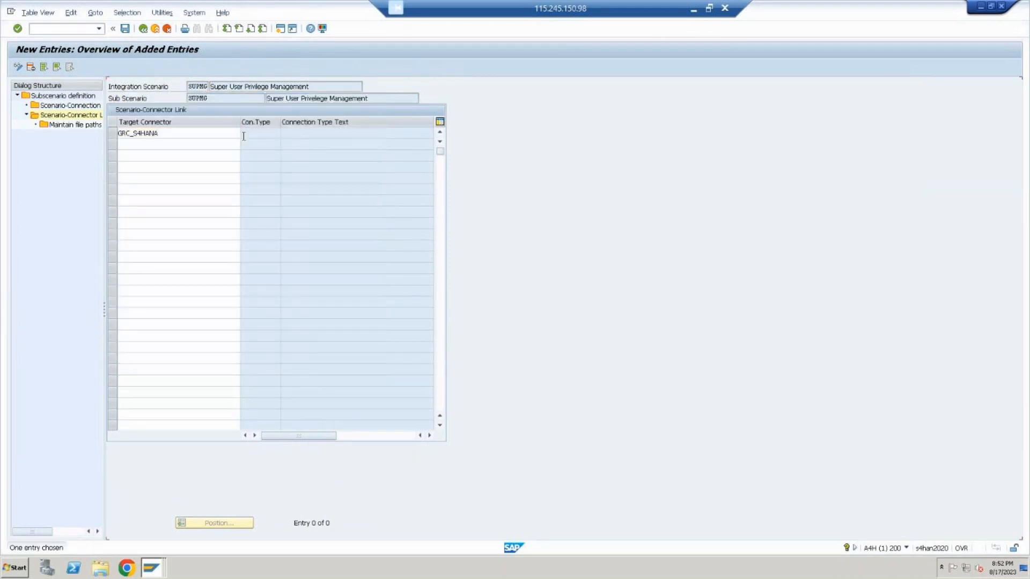
pyautogui.click(126, 30)
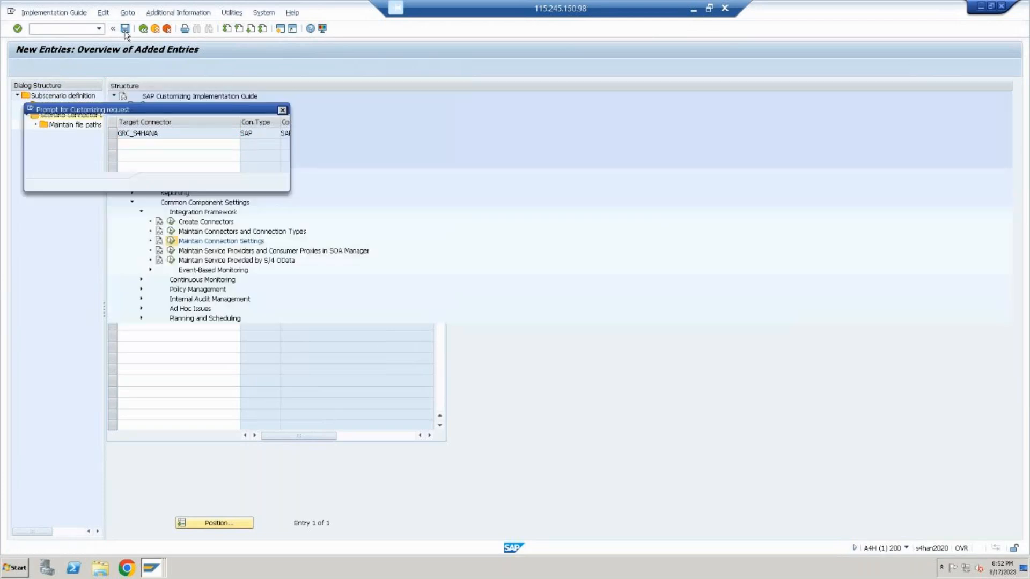
pyautogui.click(158, 181)
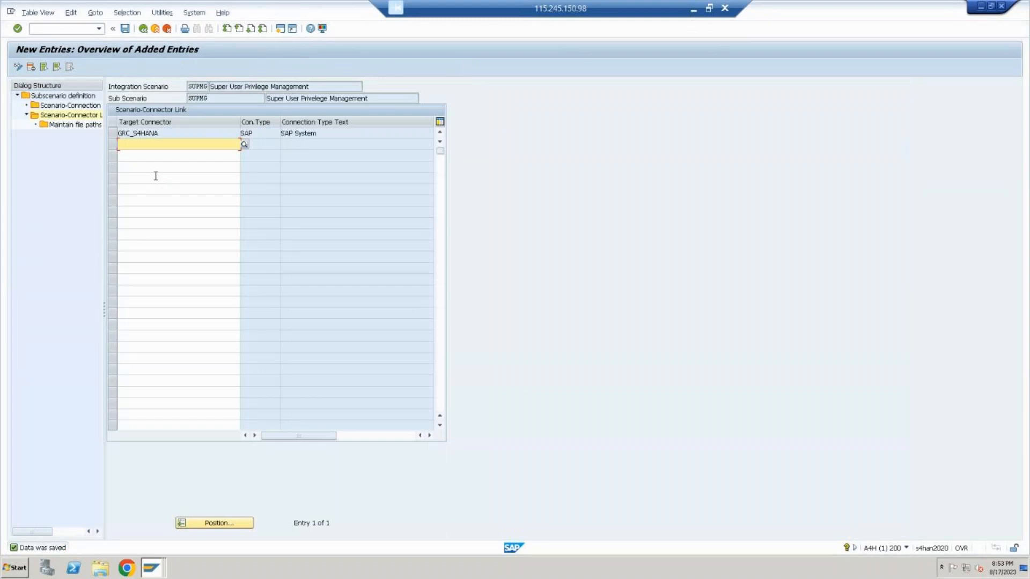
pyautogui.click(155, 29)
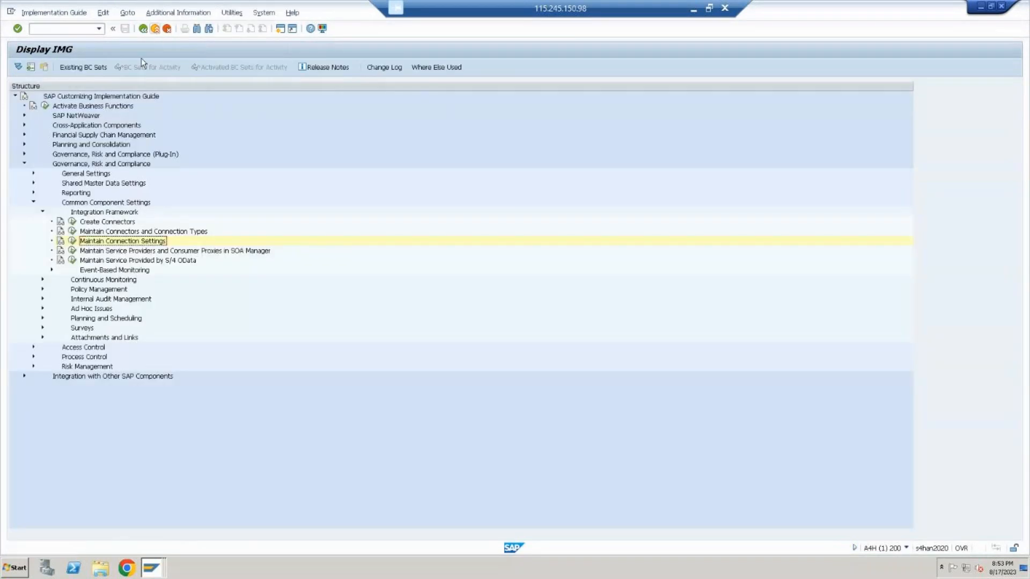
# Collapse Integration Framework and Common Component Settings, and expand General Settings under Governance, Risk and Compliance
pyautogui.click(42, 212)
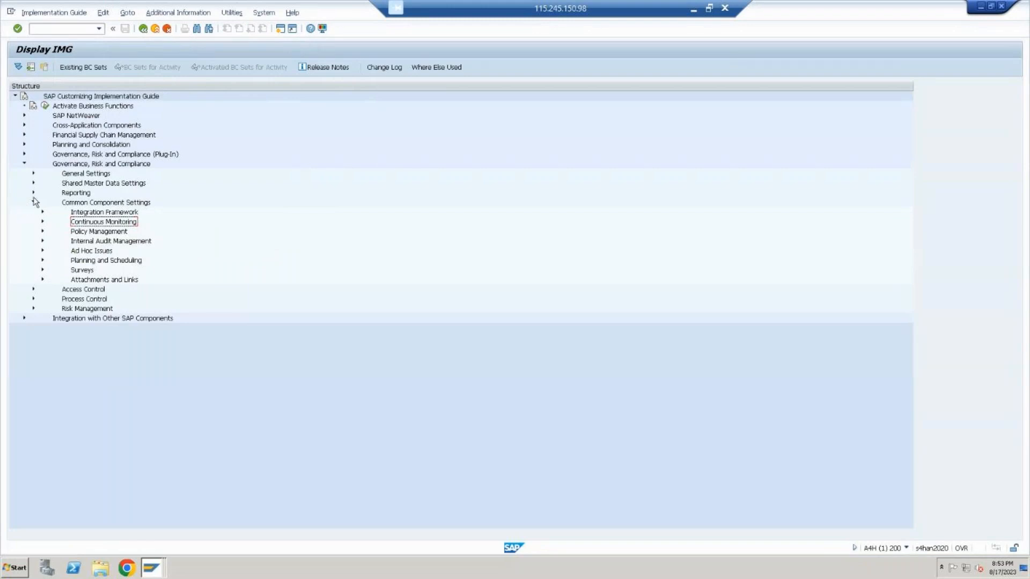
pyautogui.click(34, 202)
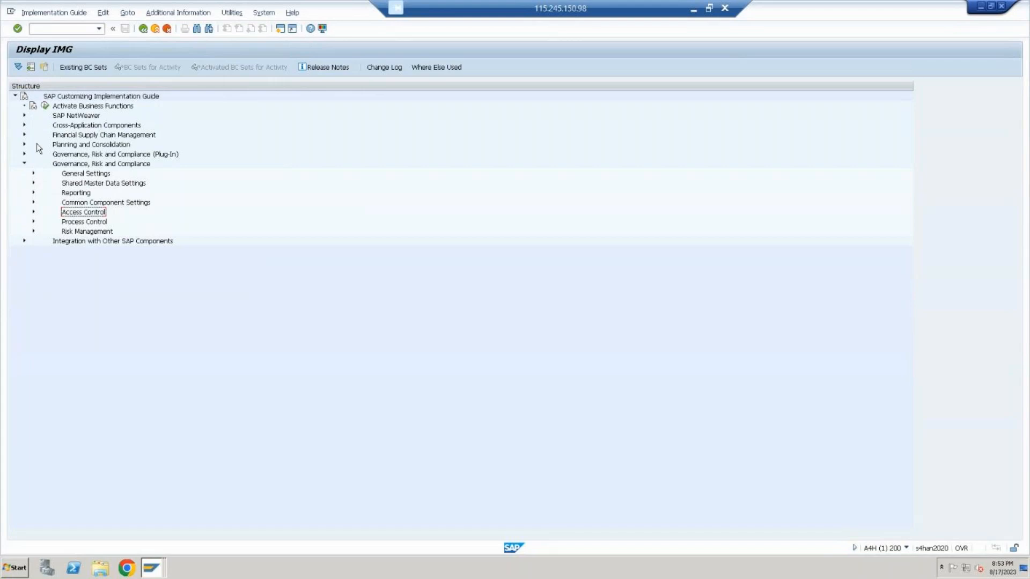
pyautogui.click(32, 174)
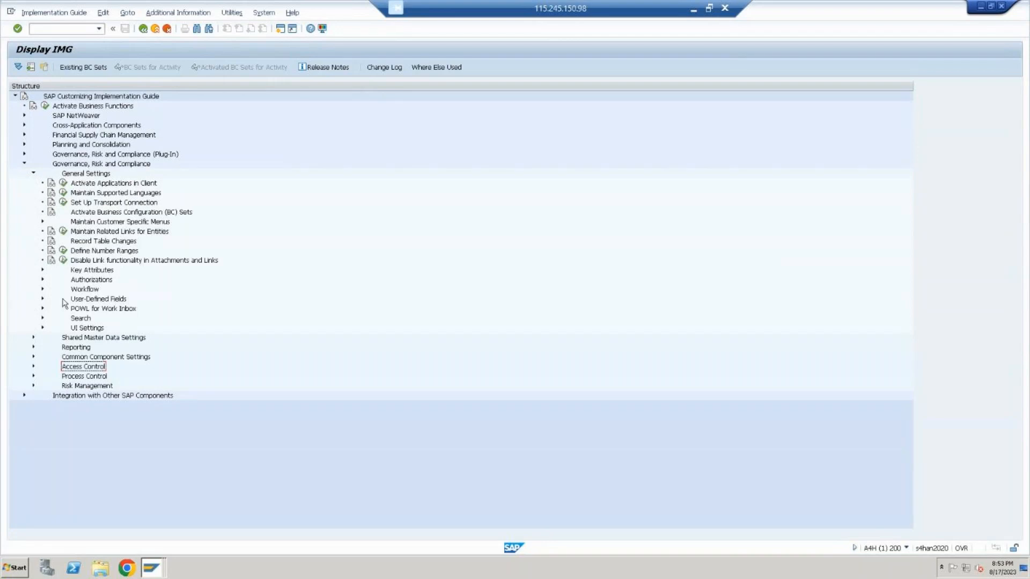
# Check which GRC applications are active under Activate Applications in Client, and return to the implementation guide
pyautogui.click(121, 184)
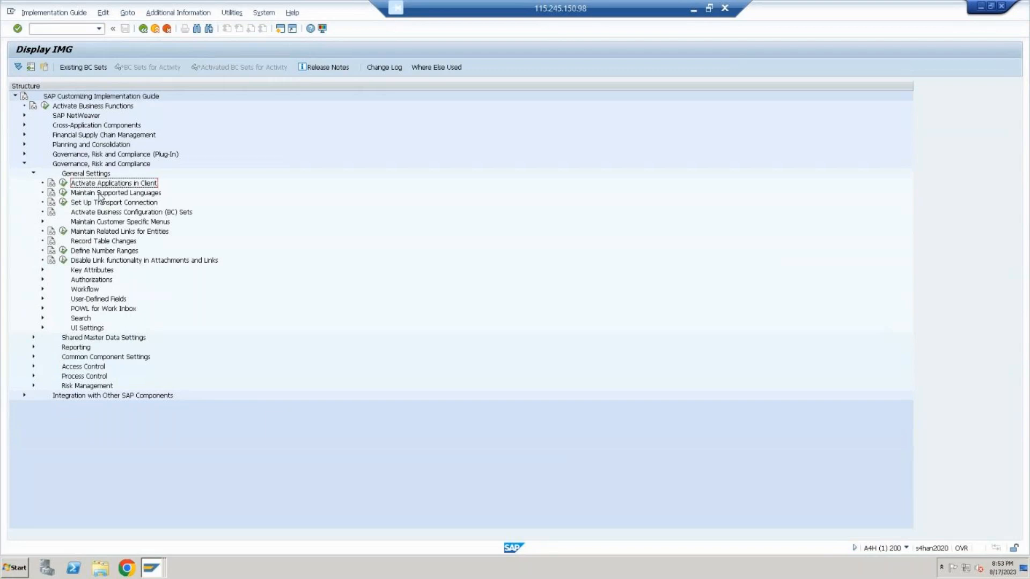
pyautogui.click(62, 185)
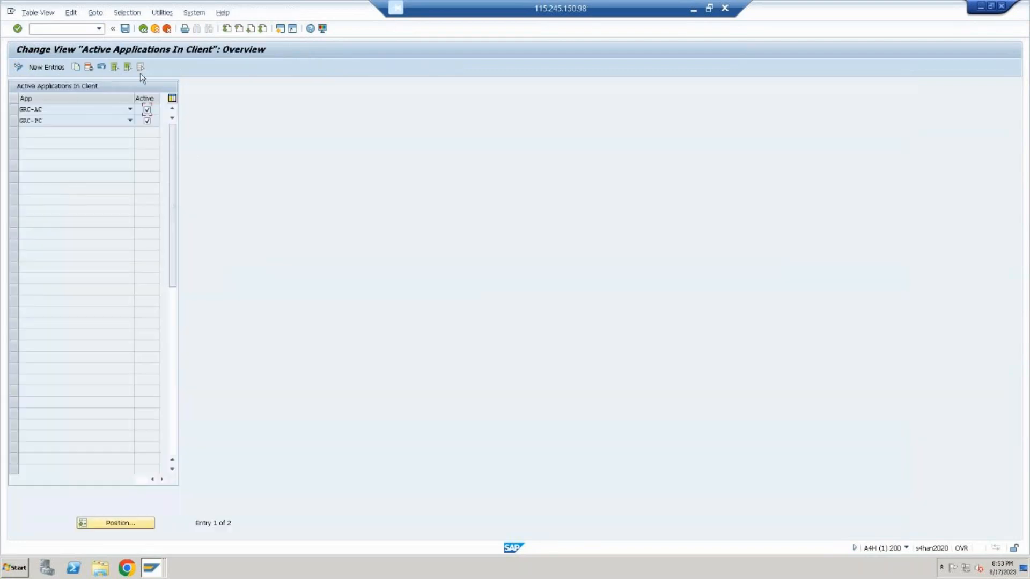
pyautogui.click(154, 28)
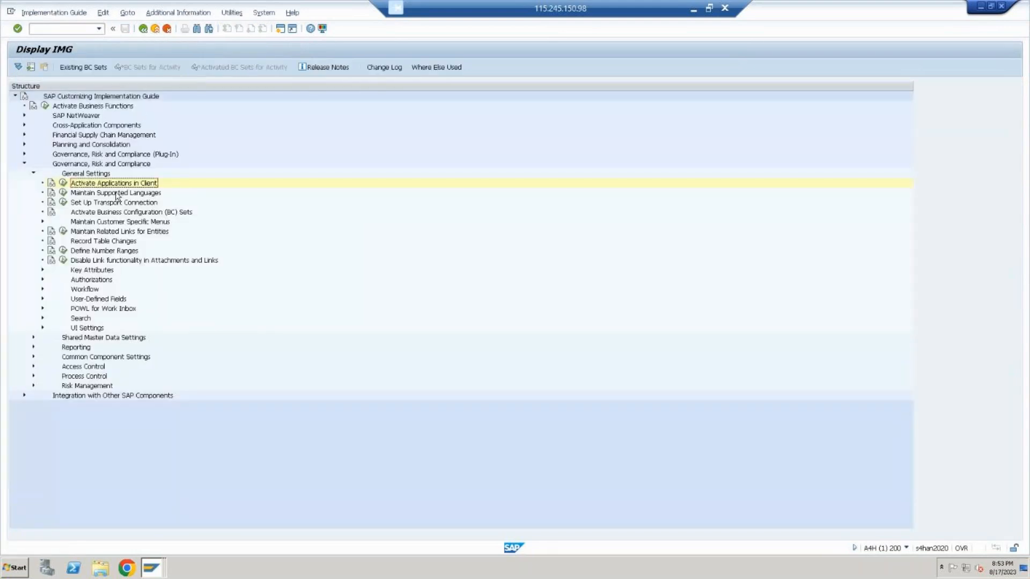
# Open Maintain Supported Languages and start a new entry with sequence 07
pyautogui.click(63, 193)
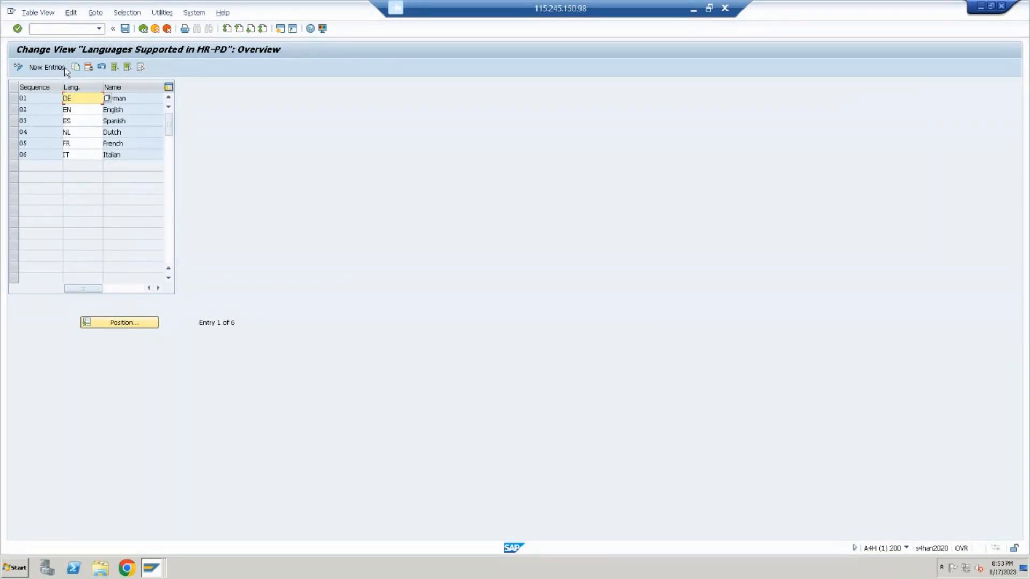
pyautogui.click(40, 95)
pyautogui.click(52, 67)
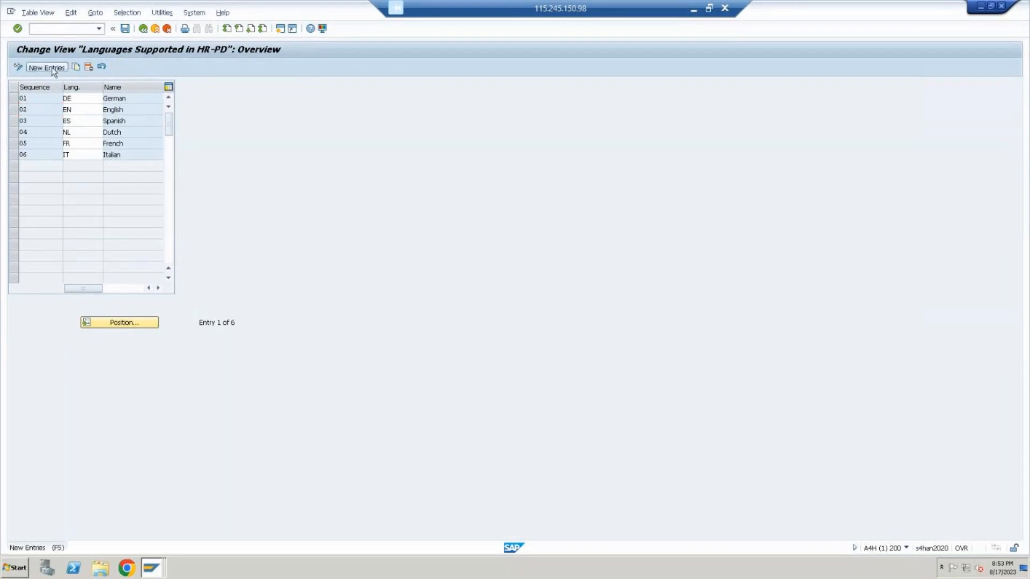
pyautogui.write('07')
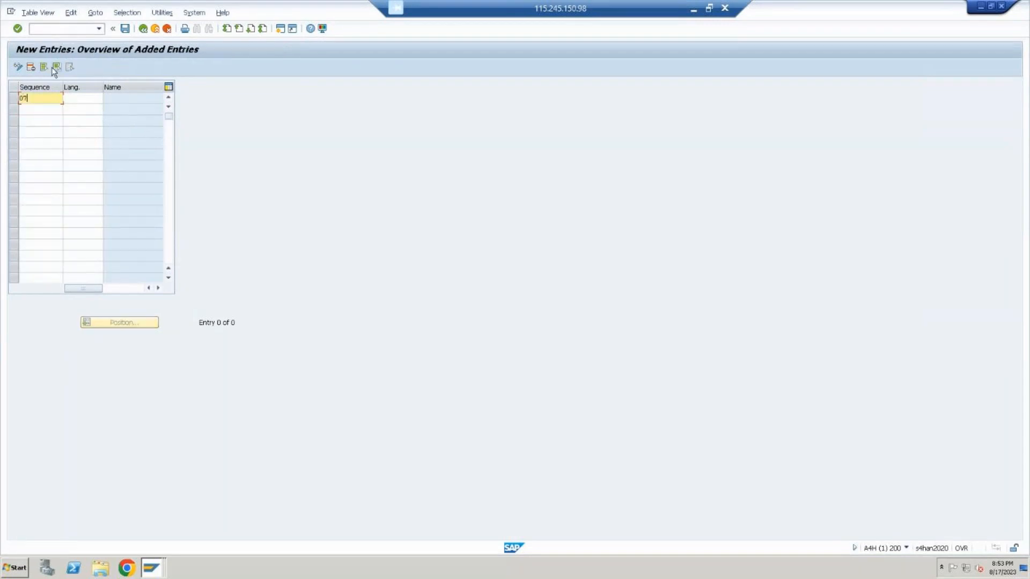
pyautogui.press('Tab')
# Choose HI, Hindi, from the list of possible language keys for the sequence 07 entry
pyautogui.click(112, 100)
pyautogui.click(98, 99)
pyautogui.click(112, 101)
pyautogui.click(91, 98)
pyautogui.click(105, 101)
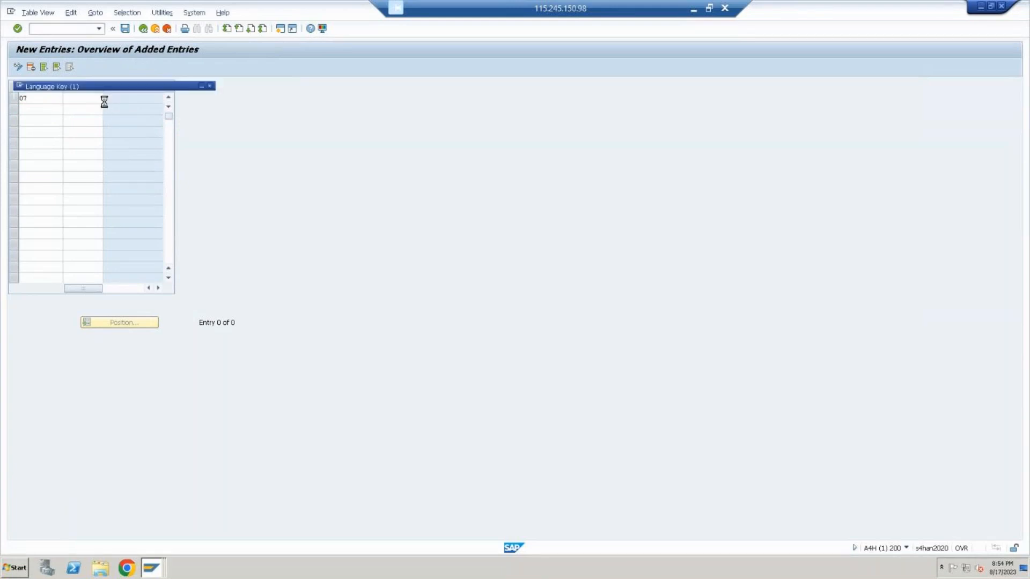
pyautogui.press('Down')
pyautogui.press('Down')
pyautogui.press('Down')
pyautogui.press('Down')
pyautogui.press('Down')
pyautogui.press('Down')
pyautogui.press('Down')
pyautogui.press('Down')
pyautogui.press('Down')
pyautogui.press('Down')
pyautogui.press('Down')
pyautogui.press('Down')
pyautogui.press('Down')
pyautogui.press('Down')
pyautogui.press('Down')
pyautogui.press('Down')
pyautogui.press('Down')
pyautogui.press('Down')
pyautogui.press('Down')
pyautogui.press('Down')
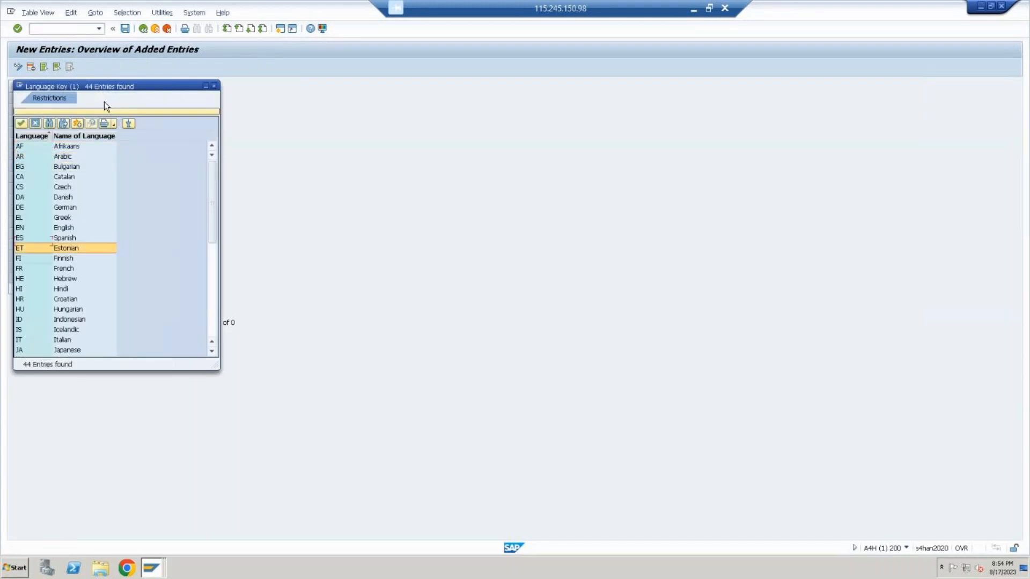
pyautogui.press('Down')
pyautogui.press('Down')
pyautogui.press('Down')
pyautogui.press('Down')
pyautogui.press('Down')
pyautogui.press('Down')
pyautogui.press('Up')
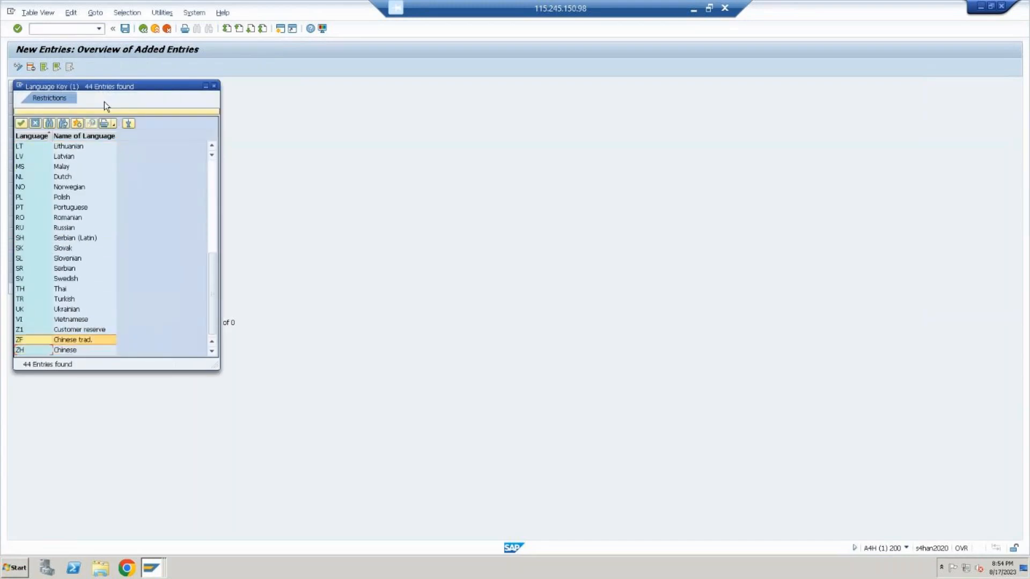
pyautogui.press('Up')
pyautogui.press('Up')
pyautogui.press('Up')
pyautogui.press('Up')
pyautogui.press('Up')
pyautogui.press('Up')
pyautogui.press('Up')
pyautogui.press('Up')
pyautogui.press('Up')
pyautogui.press('Up')
pyautogui.press('Up')
pyautogui.press('Up')
pyautogui.press('Up')
pyautogui.press('Up')
pyautogui.press('Up')
pyautogui.press('Up')
pyautogui.press('Up')
pyautogui.press('Up')
pyautogui.press('Up')
pyautogui.press('Up')
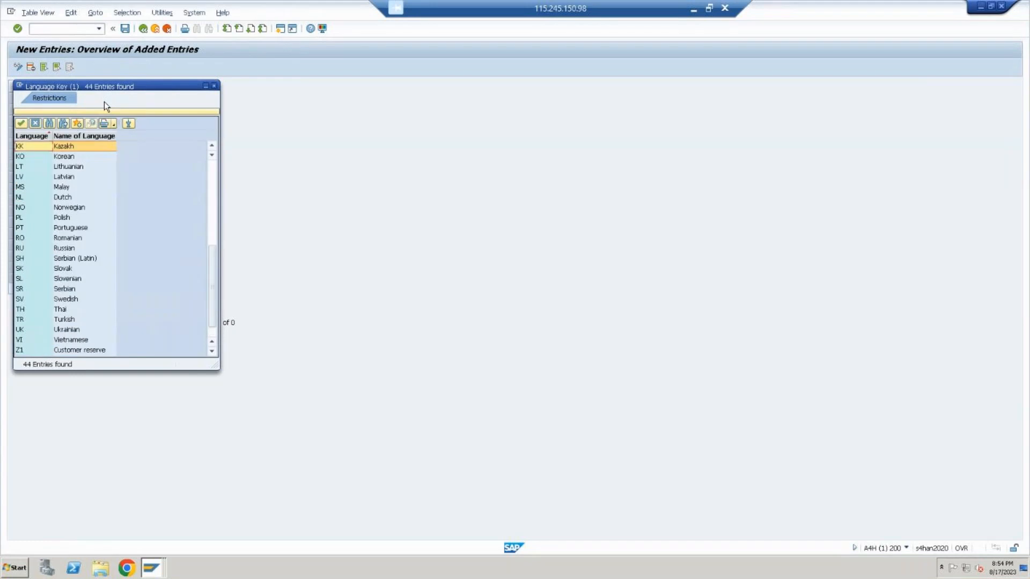
pyautogui.press('Up')
pyautogui.press('Up')
pyautogui.press('Up')
pyautogui.press('Up')
pyautogui.press('Up')
pyautogui.press('Up')
pyautogui.press('Up')
pyautogui.press('Up')
pyautogui.press('Up')
pyautogui.press('Up')
pyautogui.press('Up')
pyautogui.press('Up')
pyautogui.press('Up')
pyautogui.press('Up')
pyautogui.press('Up')
pyautogui.press('Up')
pyautogui.press('Up')
pyautogui.press('Up')
pyautogui.press('Up')
pyautogui.press('Up')
pyautogui.press('Up')
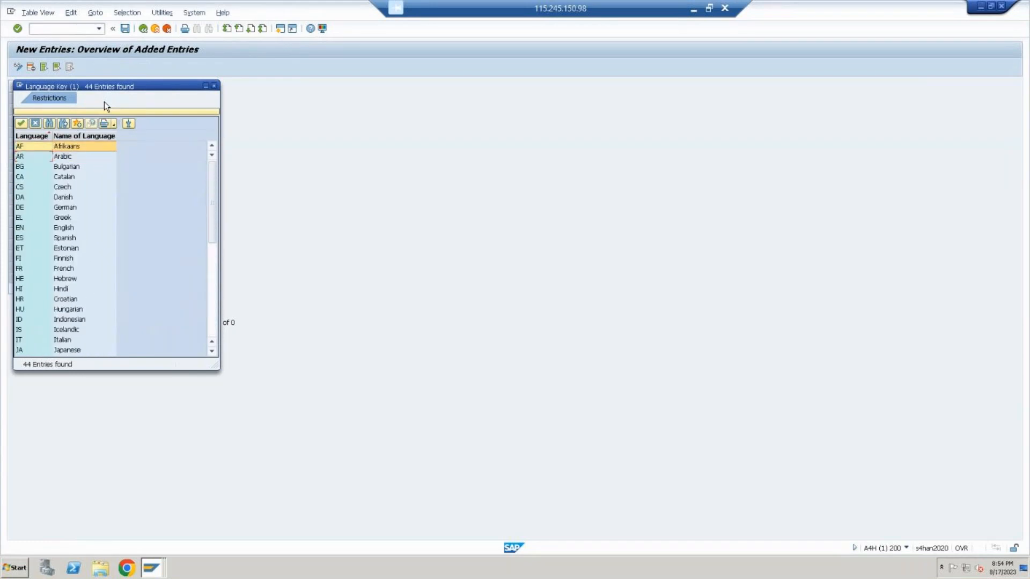
pyautogui.press('Down')
pyautogui.press('Down')
pyautogui.press('Down')
pyautogui.press('Down')
pyautogui.press('Down')
pyautogui.press('Down')
pyautogui.press('Down')
pyautogui.press('Down')
pyautogui.press('Down')
pyautogui.press('Down')
pyautogui.press('Down')
pyautogui.press('Down')
pyautogui.press('Down')
pyautogui.press('Down')
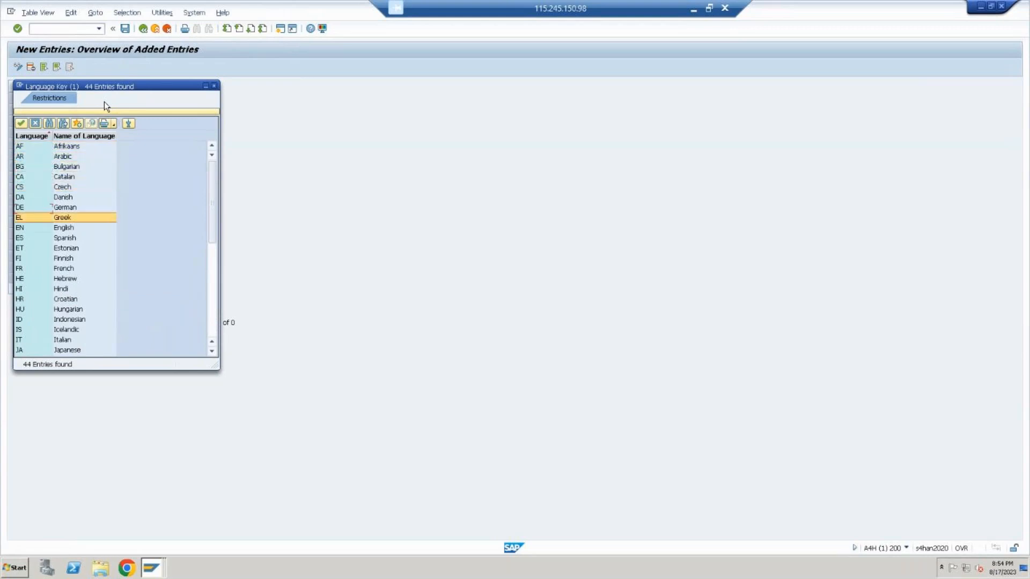
pyautogui.press('Return')
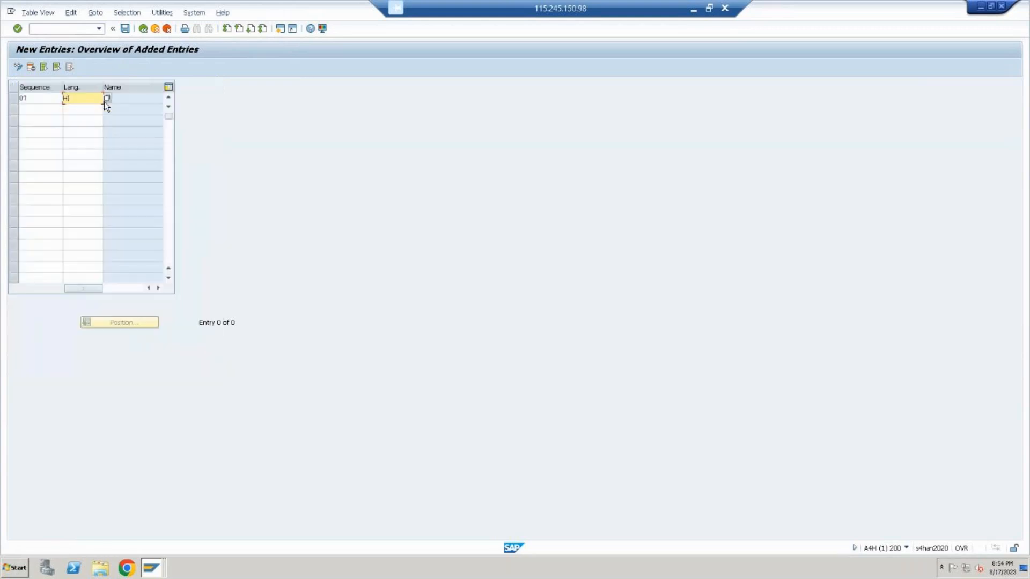
# Save the Hindi language entry to the proposed customizing request and return to the implementation guide
pyautogui.click(125, 29)
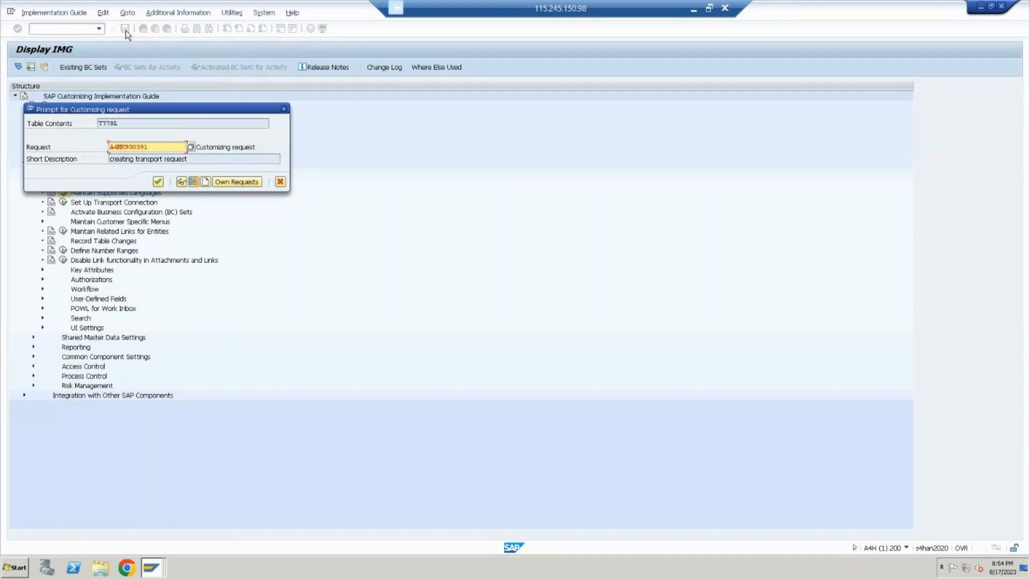
pyautogui.click(156, 185)
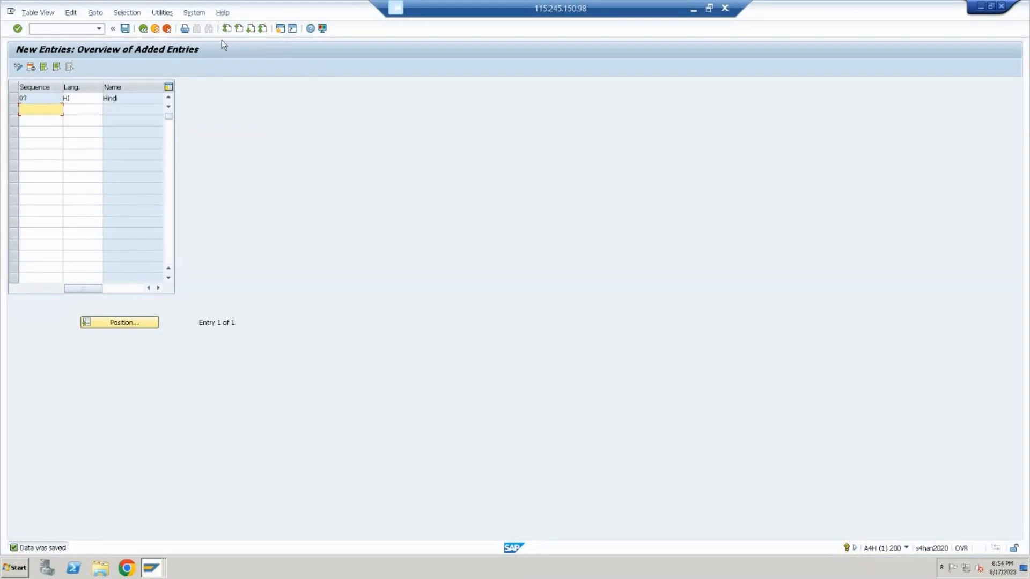
pyautogui.click(146, 32)
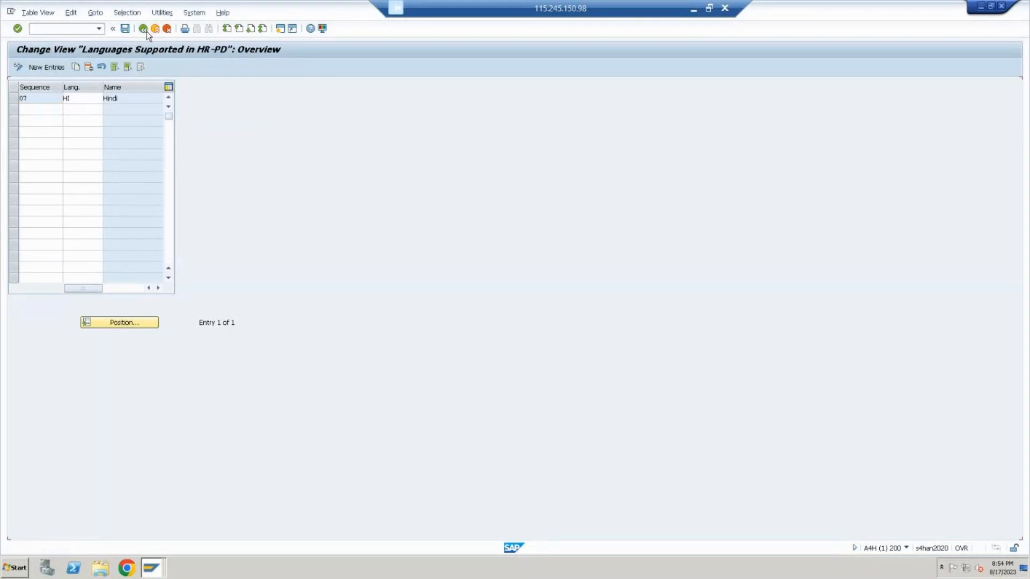
pyautogui.click(147, 31)
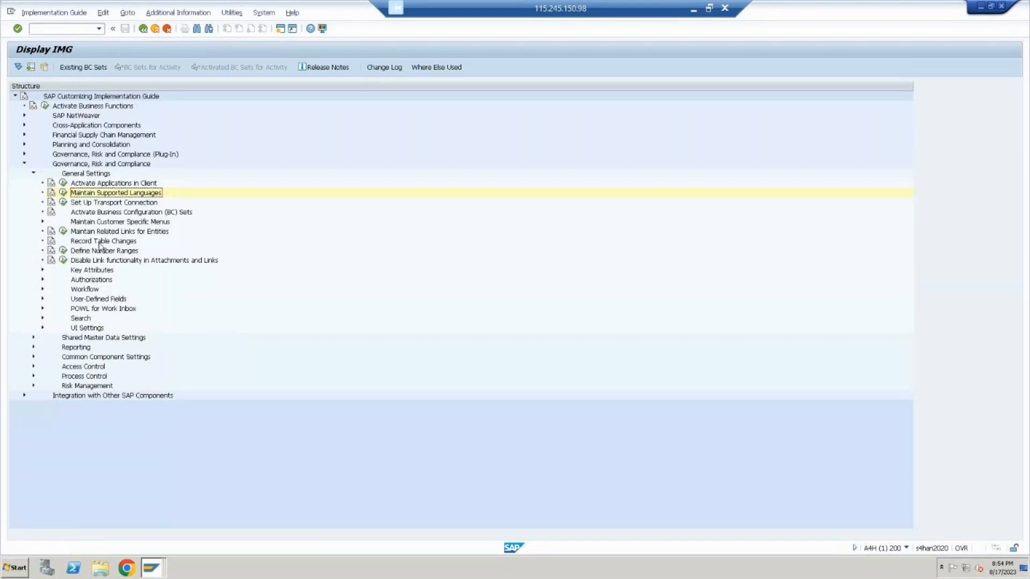
# Look through the General Settings activities, and expand Shared Master Data Settings and Reporting to review their activities
pyautogui.click(101, 205)
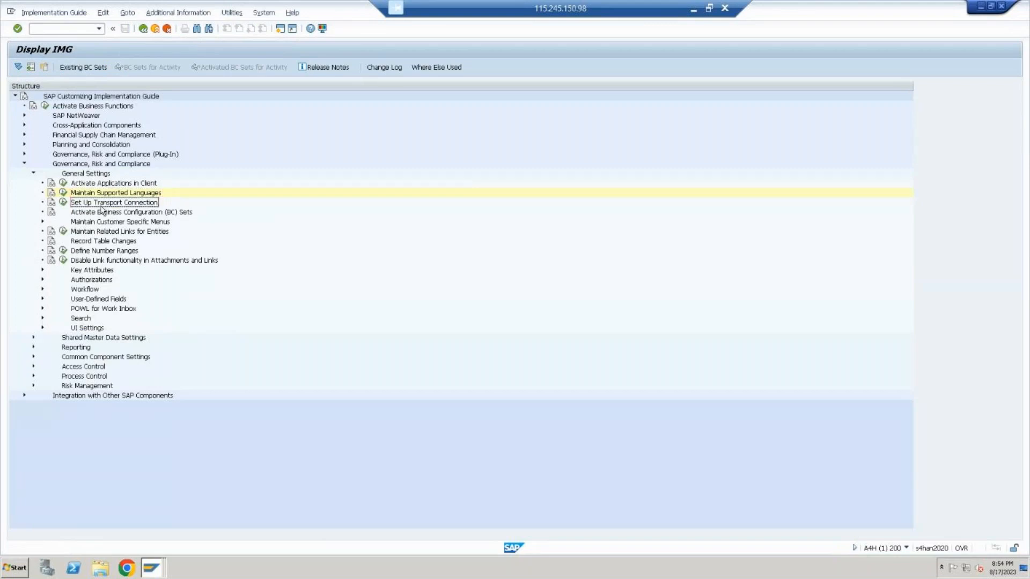
pyautogui.click(133, 234)
pyautogui.click(124, 251)
pyautogui.click(124, 261)
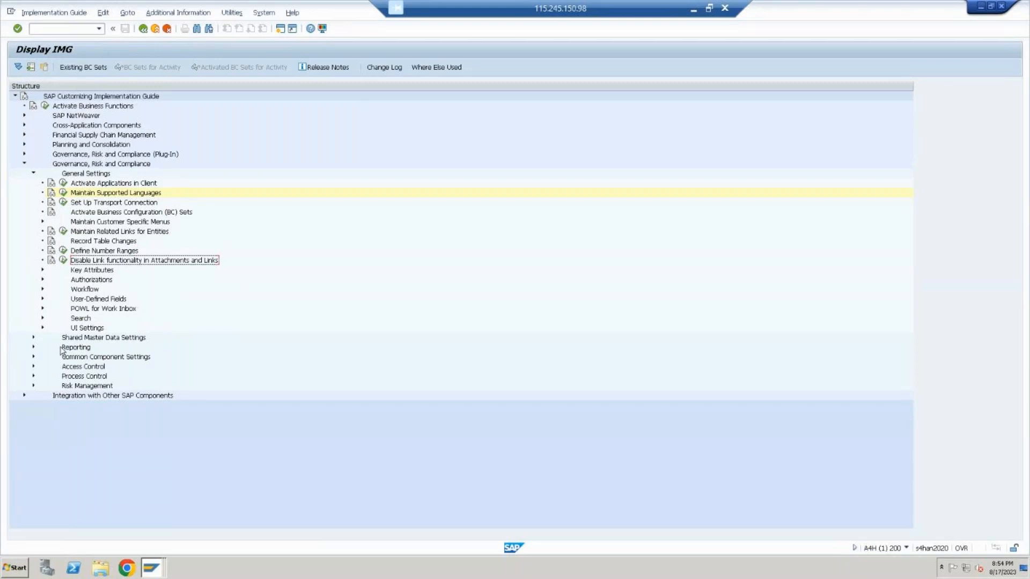
pyautogui.click(33, 338)
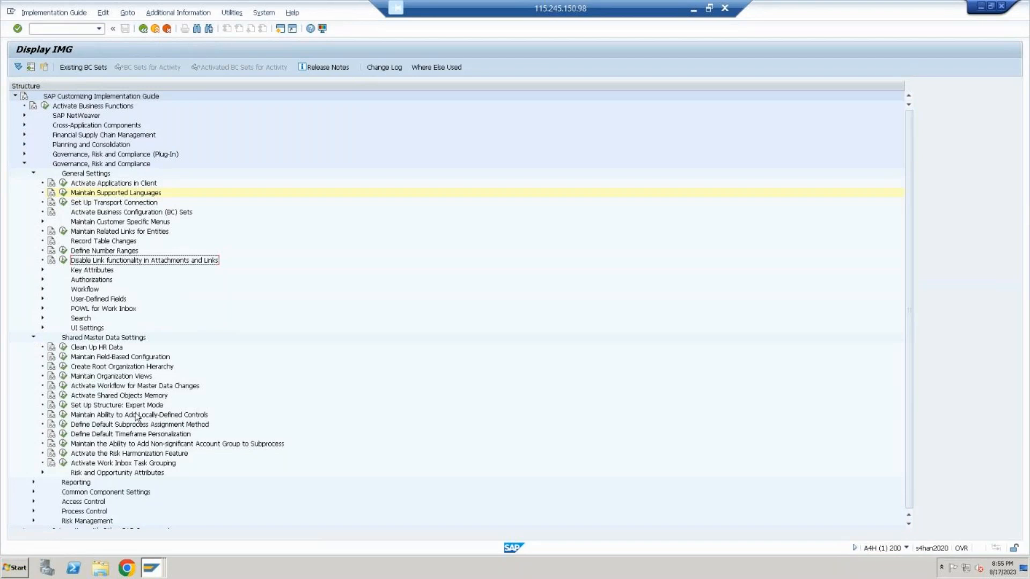
pyautogui.scroll(-1, 137, 417)
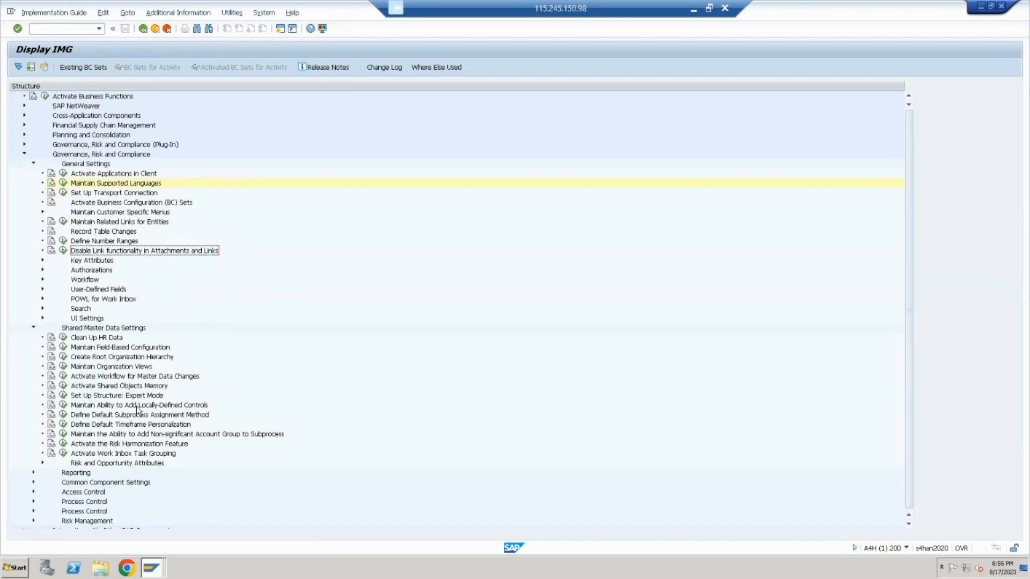
pyautogui.click(33, 472)
pyautogui.scroll(-6, 33, 472)
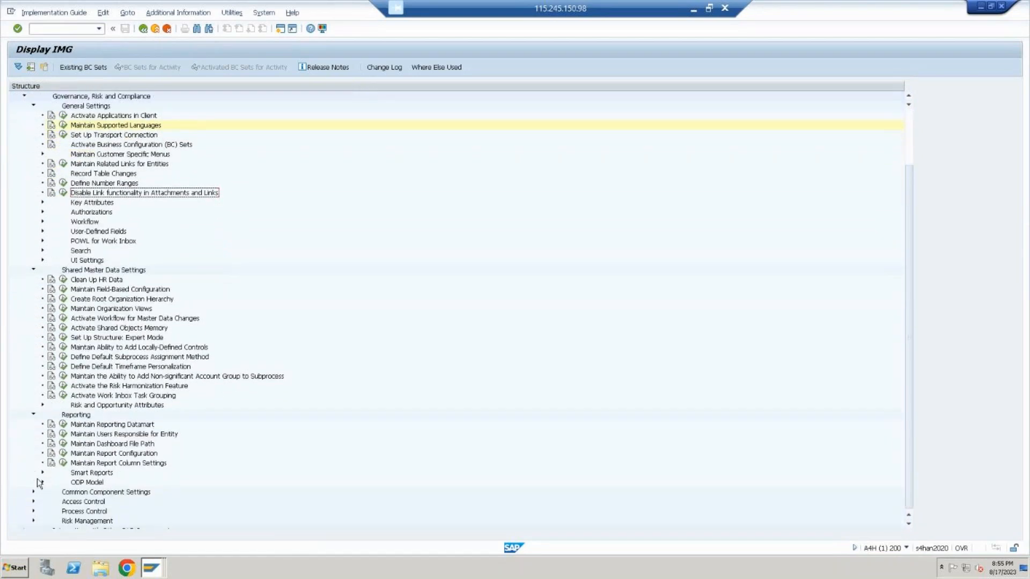
pyautogui.scroll(-1, 39, 482)
pyautogui.scroll(4, 53, 149)
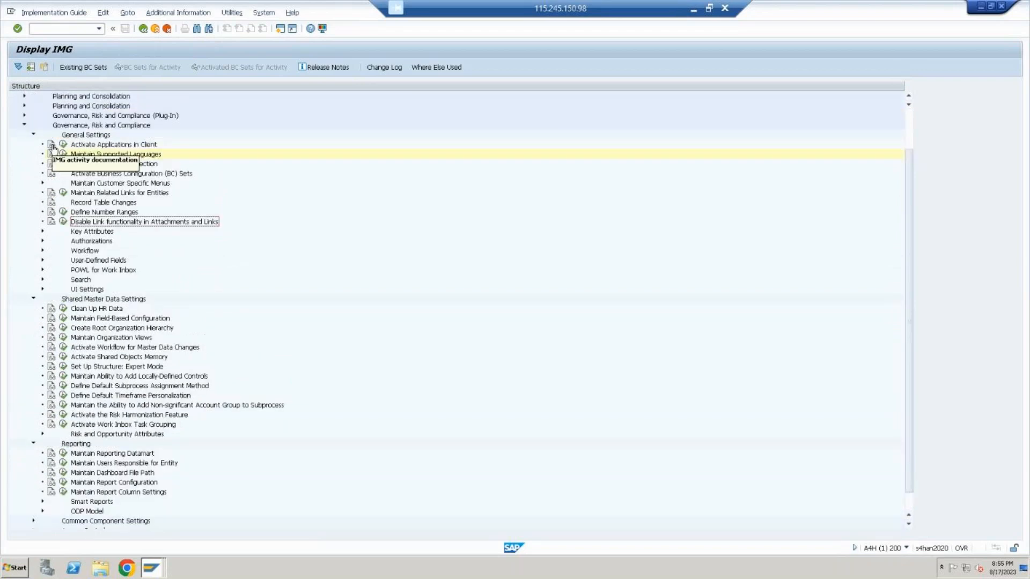
pyautogui.scroll(3, 43, 160)
# Collapse General Settings, Shared Master Data Settings and Reporting, and expand Access Control under Governance, Risk and Compliance
pyautogui.click(33, 163)
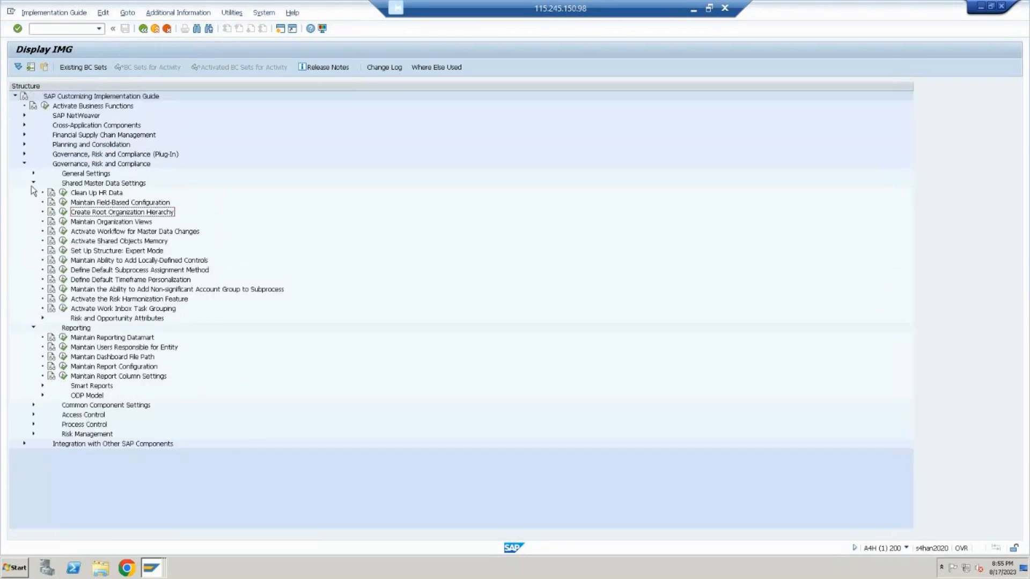
pyautogui.click(33, 184)
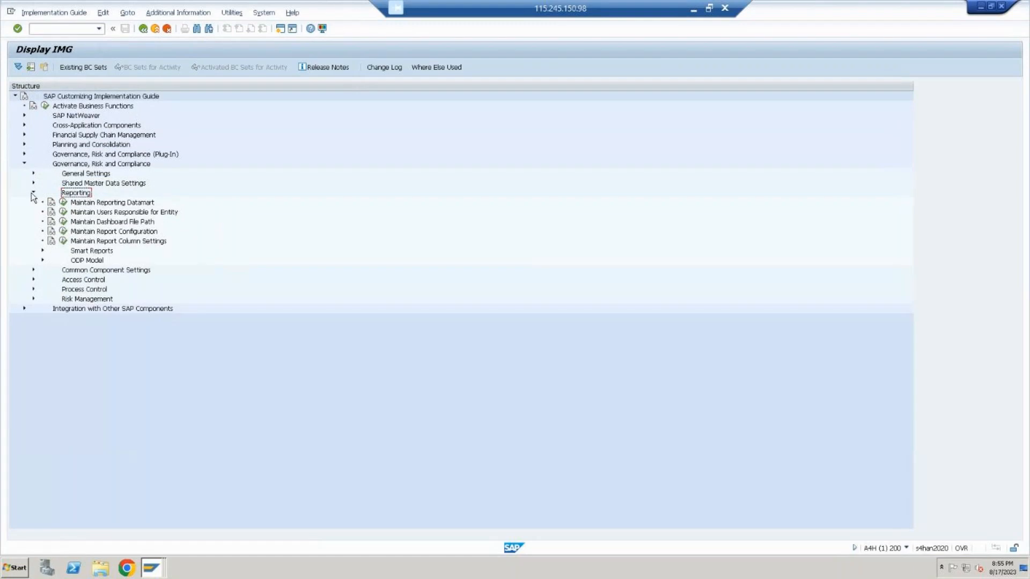
pyautogui.click(33, 193)
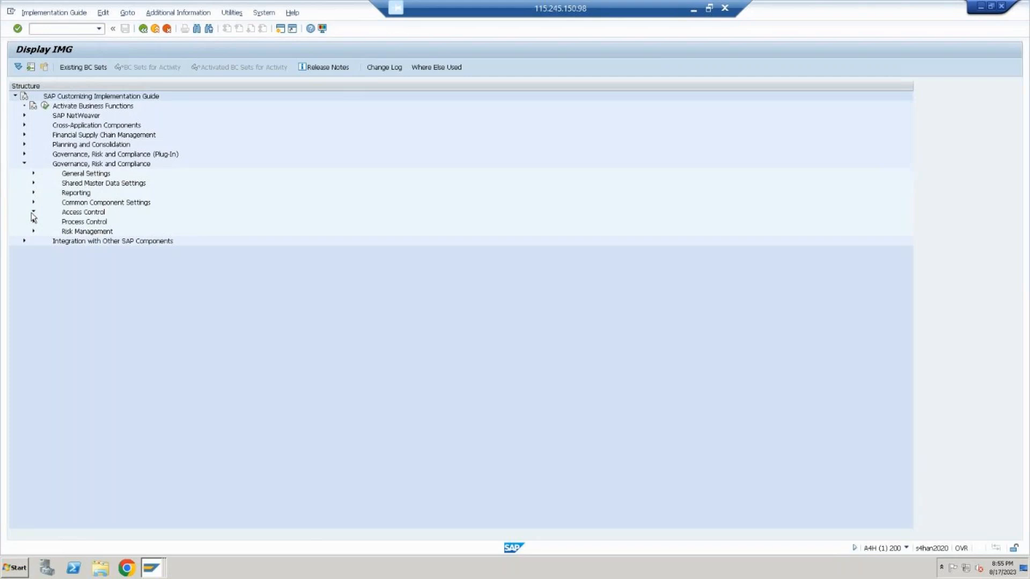
pyautogui.click(34, 212)
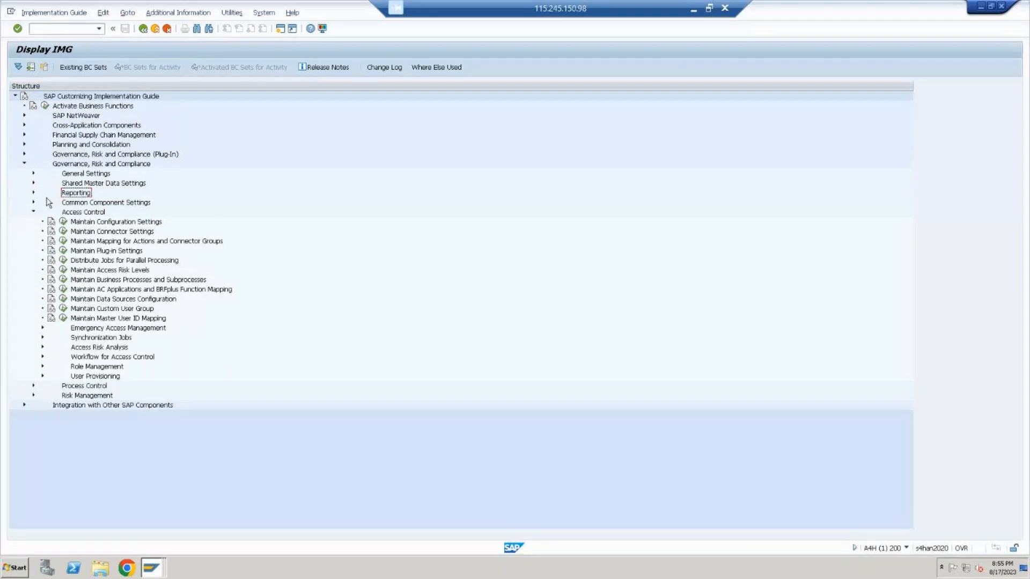
# Switch to the PowerPoint notes and review the slides on integration scenarios, post-installation steps and the logical and cross-system groups
pyautogui.click(695, 8)
pyautogui.click(693, 9)
pyautogui.click(982, 563)
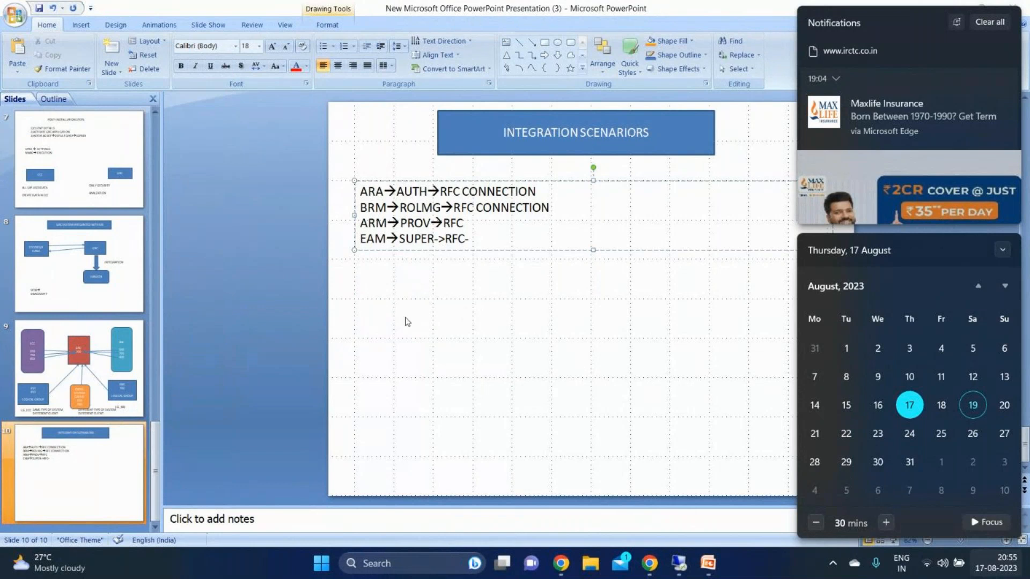
pyautogui.click(472, 330)
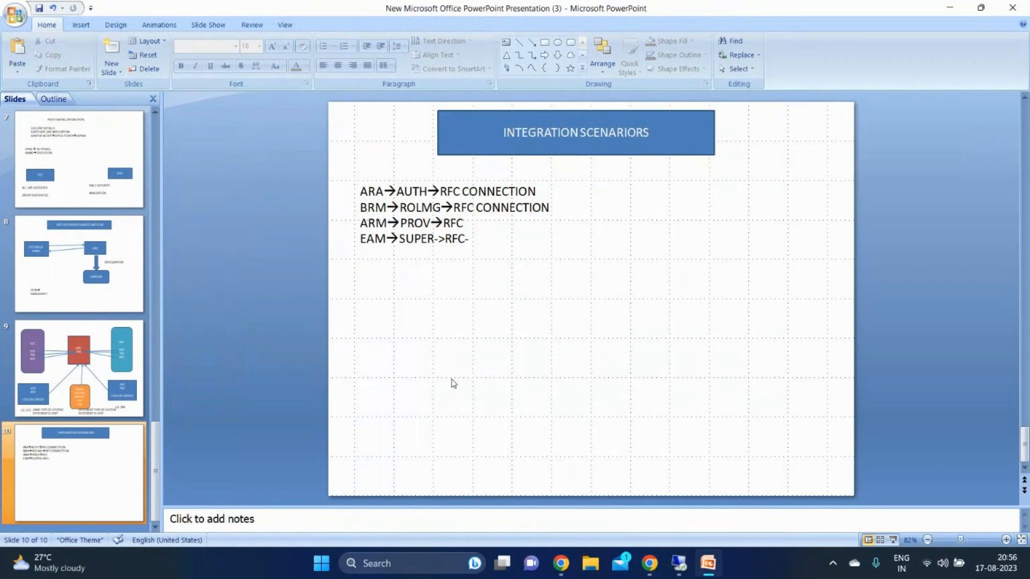
pyautogui.click(118, 356)
pyautogui.click(136, 269)
pyautogui.click(68, 167)
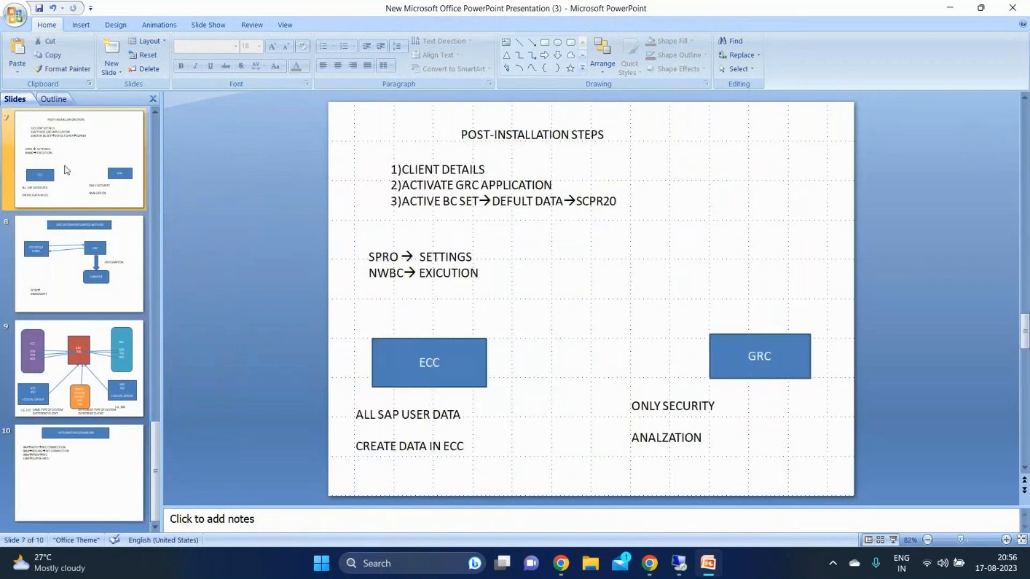
pyautogui.click(59, 290)
pyautogui.click(49, 383)
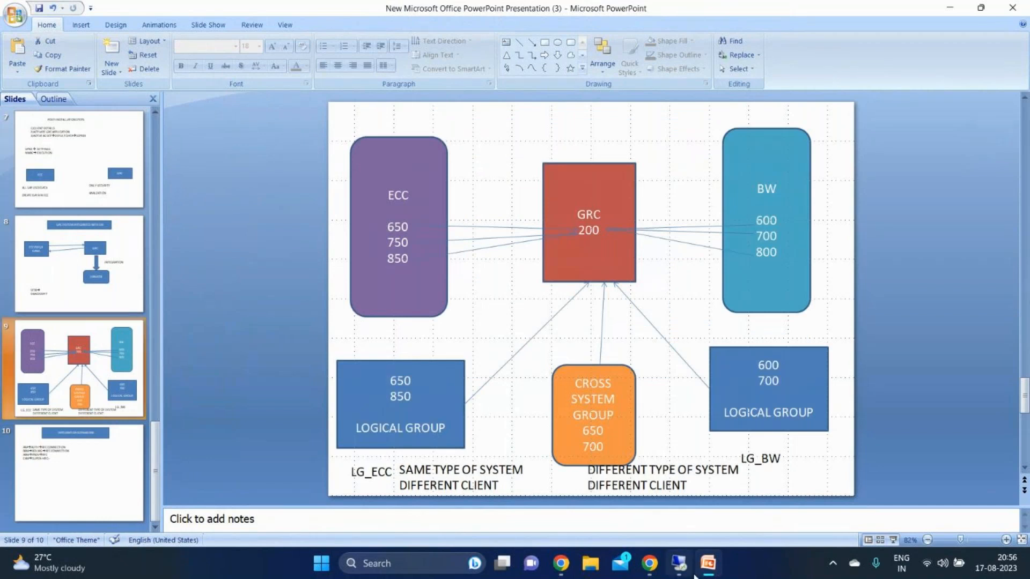
# Switch to the GoTo meeting window in Chrome and pause the meeting recording
pyautogui.moveTo(649, 563)
pyautogui.click(704, 508)
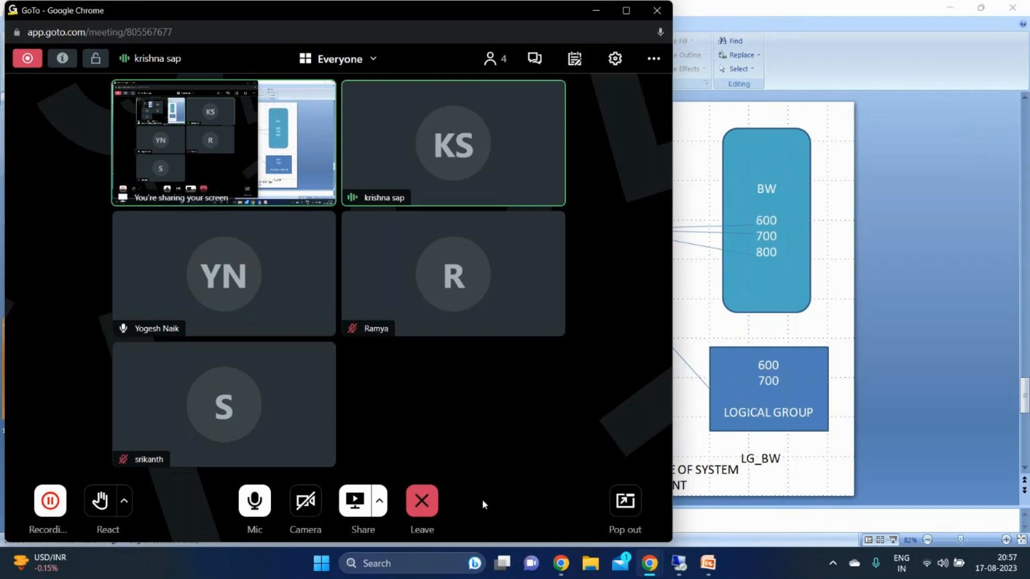
pyautogui.click(54, 517)
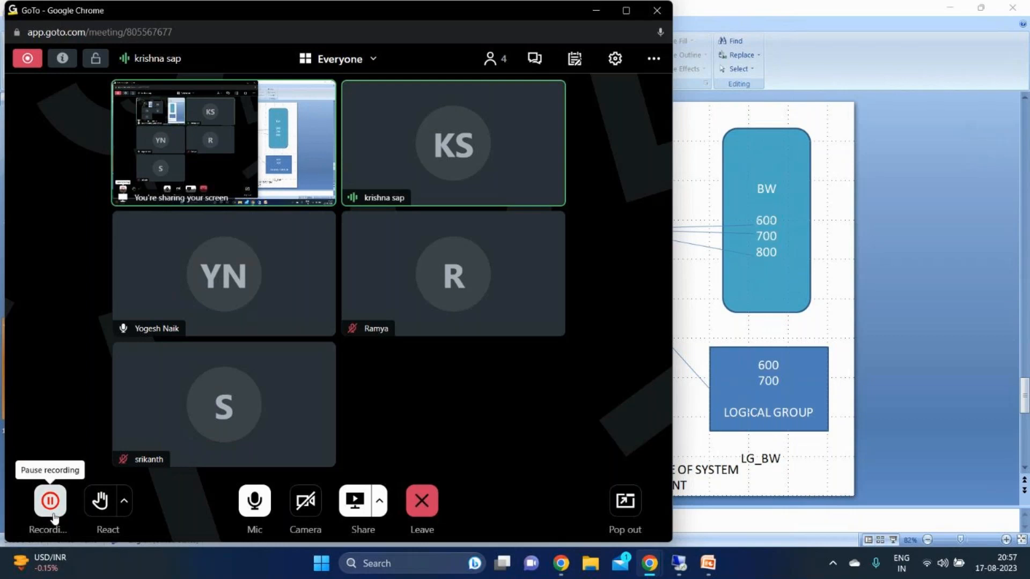